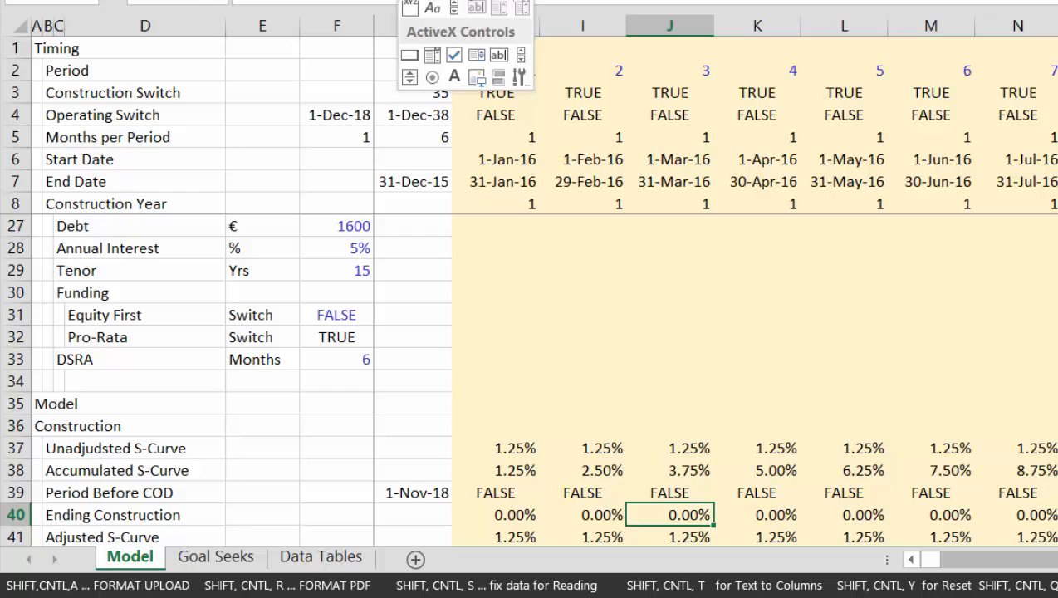
Insert a check box control labelled "Eq First" beside the Equity First switch in column G
{"action": "left_click", "coordinate": [463, 1]}
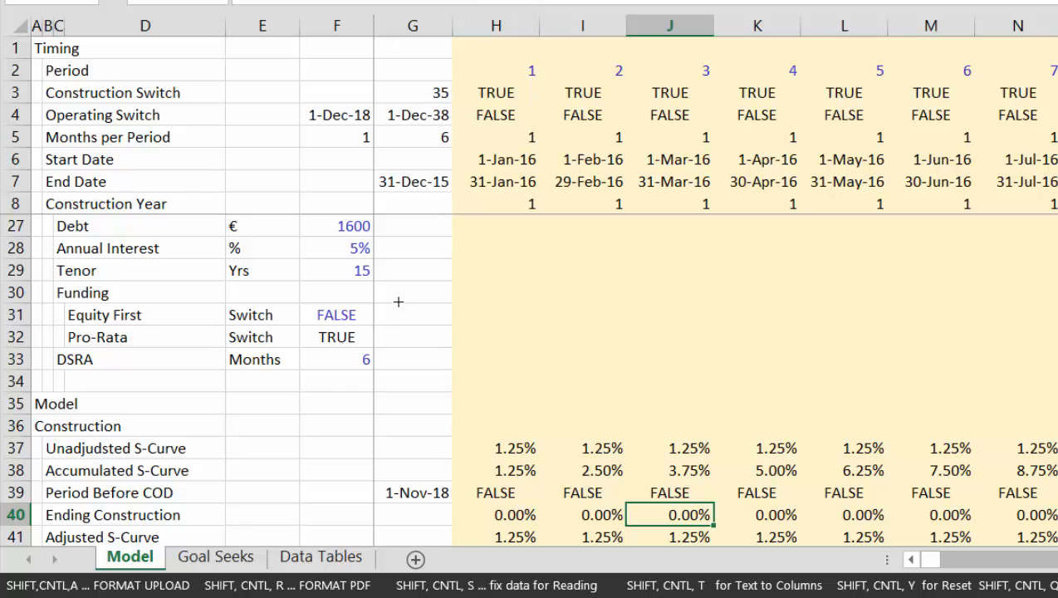
{"action": "left_click_drag", "start_coordinate": [397, 306], "coordinate": [481, 313]}
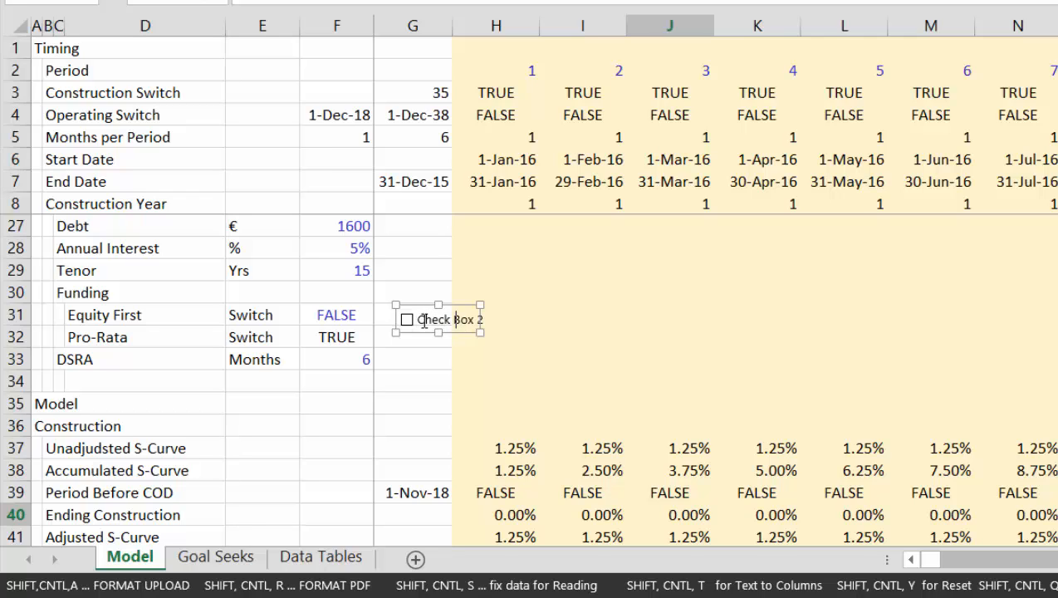
{"action": "left_click", "coordinate": [598, 322]}
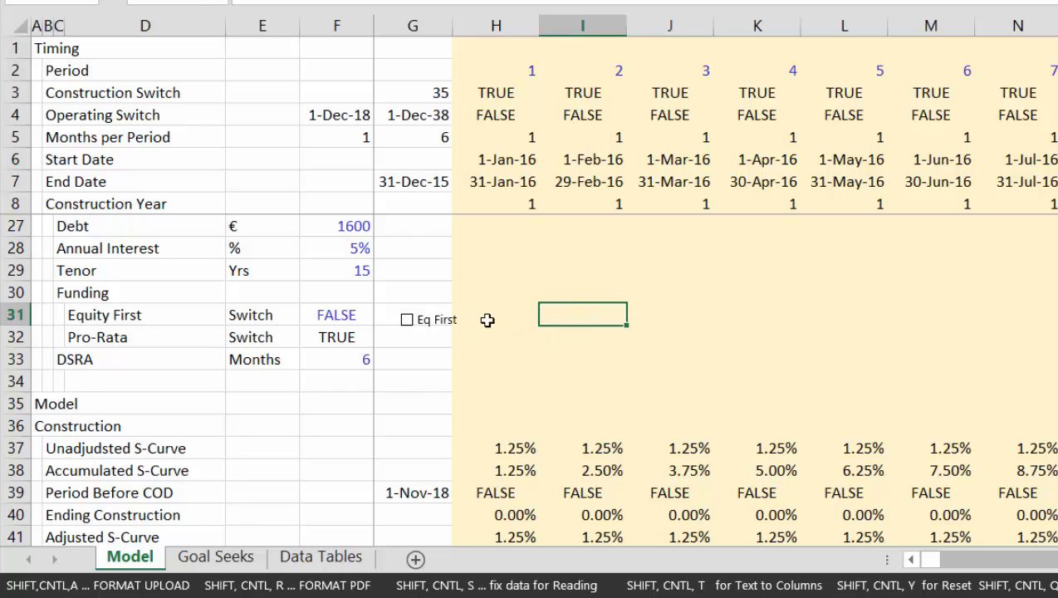
Link the Eq First check box to the Equity First switch cell F31 and tick it
{"action": "right_click", "coordinate": [413, 317]}
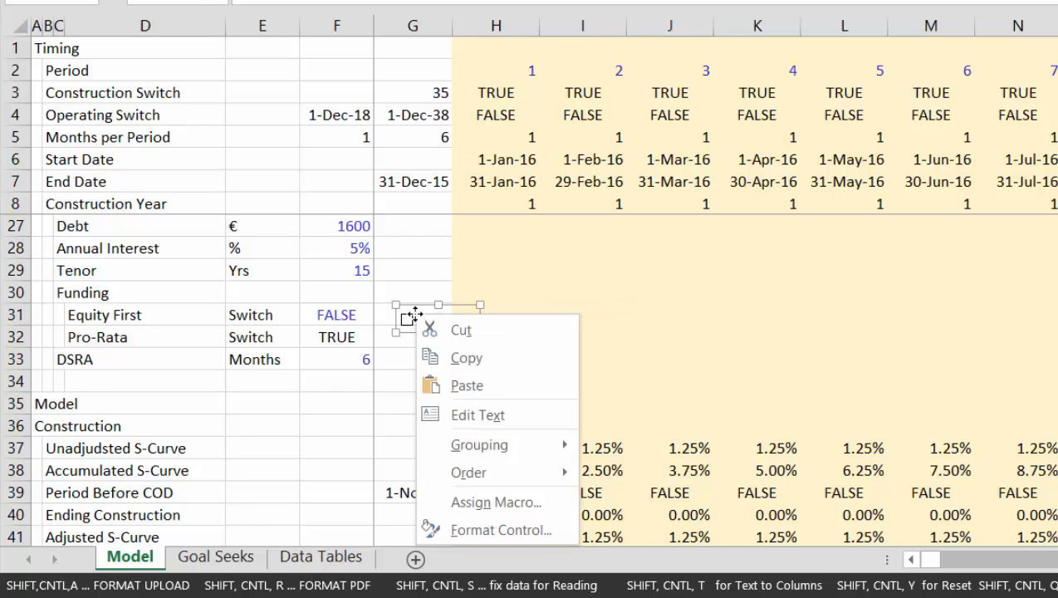
{"action": "left_click", "coordinate": [469, 530]}
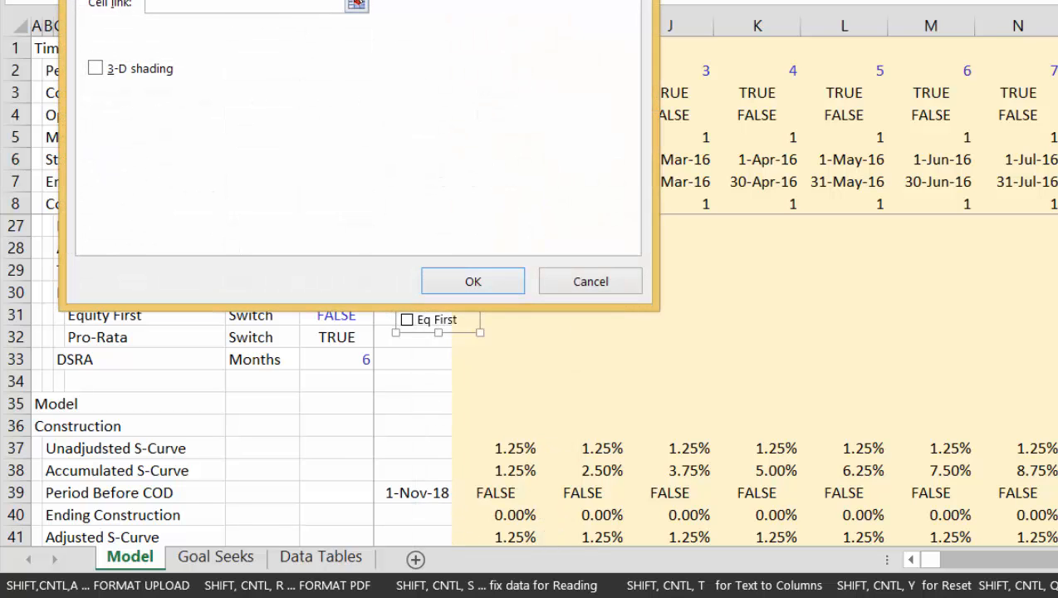
{"action": "left_click", "coordinate": [357, 6]}
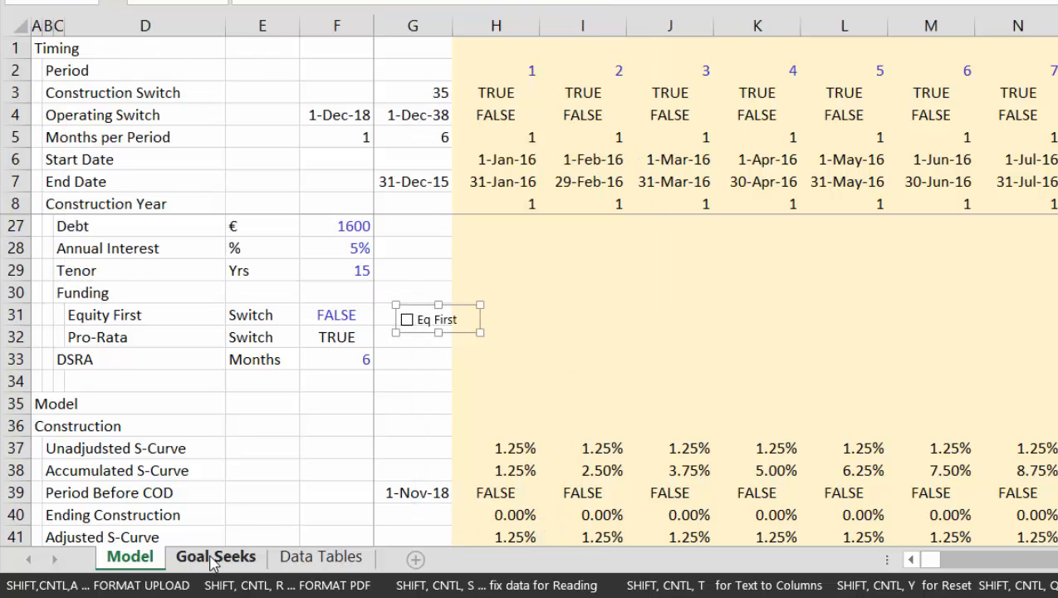
{"action": "left_click", "coordinate": [171, 565]}
{"action": "left_click", "coordinate": [135, 566]}
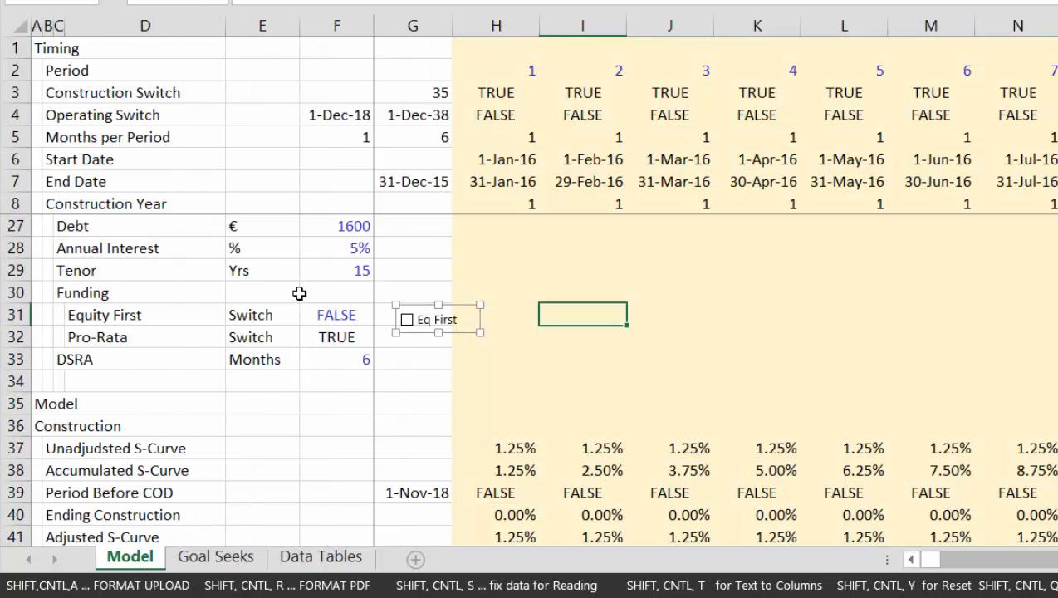
{"action": "left_click", "coordinate": [321, 316]}
{"action": "key", "text": "Return"}
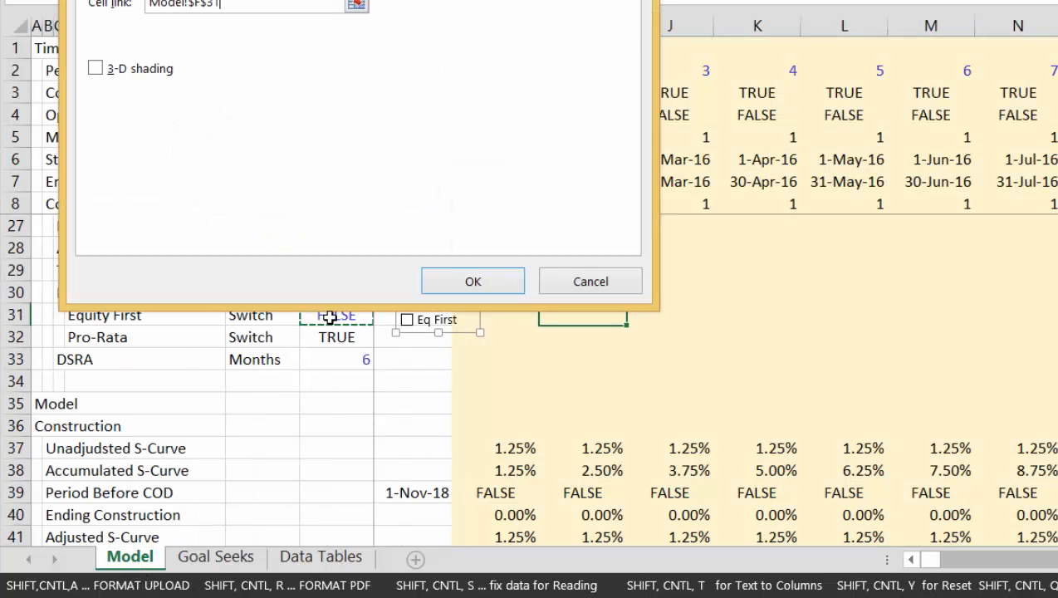
{"action": "left_click", "coordinate": [473, 283]}
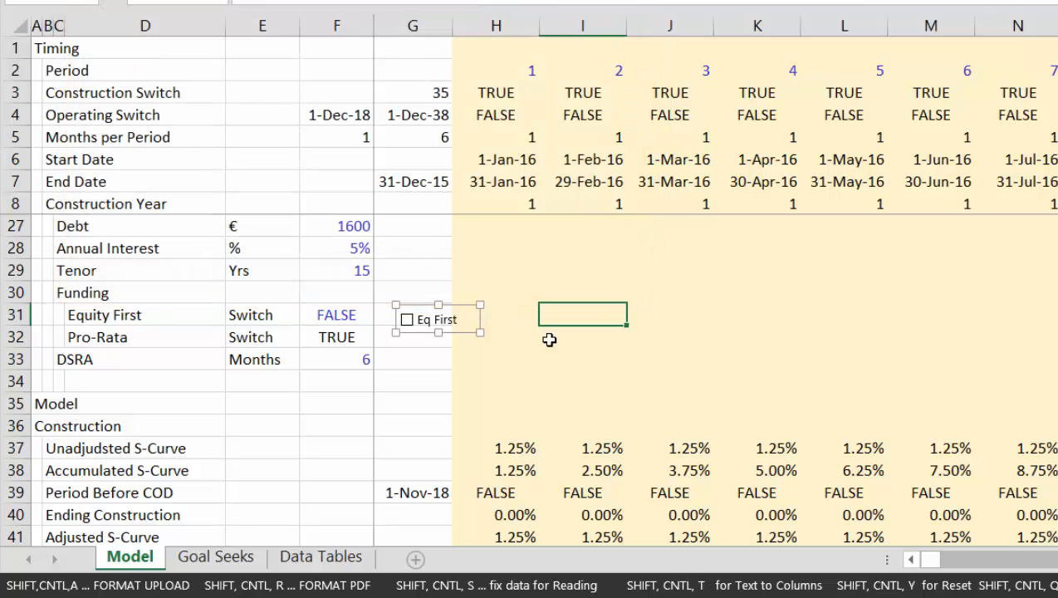
{"action": "left_click", "coordinate": [552, 341]}
{"action": "left_click", "coordinate": [426, 327]}
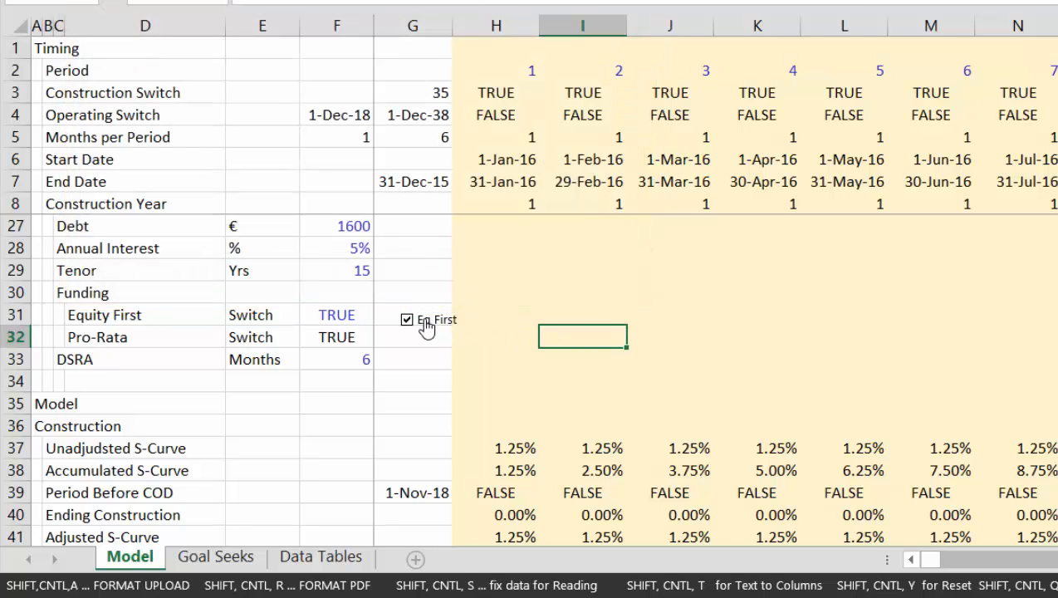
Enter =NOT(F31) in F32 so the Pro-Rata switch is the opposite of Equity First
{"action": "left_click", "coordinate": [312, 340]}
{"action": "key", "text": "Up"}
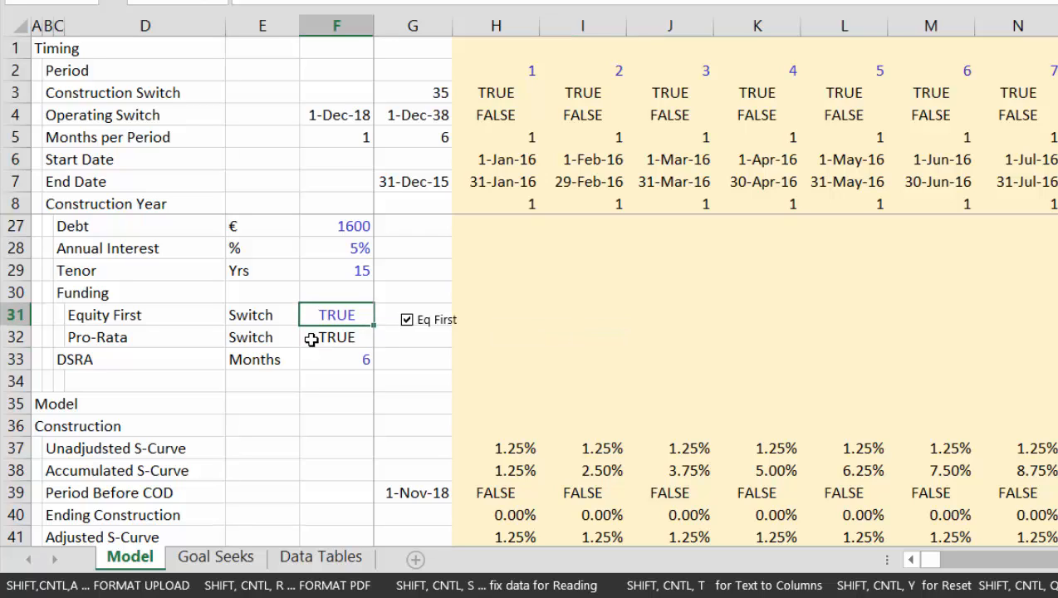
{"action": "left_click", "coordinate": [311, 340]}
{"action": "type", "text": "=NOT(F31)"}
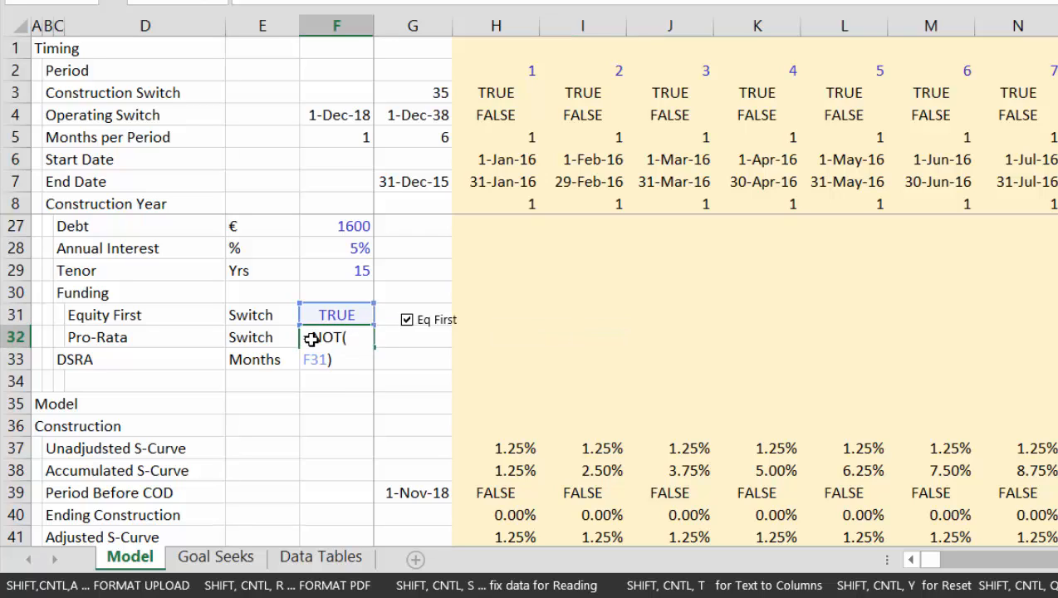
{"action": "key", "text": "Return"}
{"action": "left_click", "coordinate": [312, 339]}
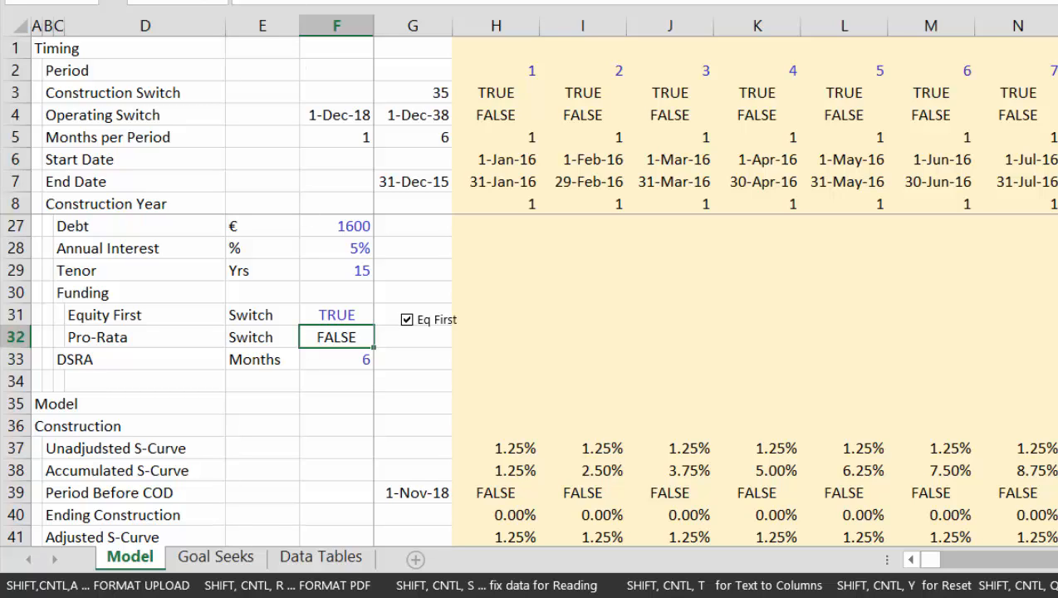
Examine the construction, summary sources and uses, funding, sources and debt schedule sections of the Model sheet
{"action": "left_click", "coordinate": [829, 347]}
{"action": "key", "text": "Down"}
{"action": "key", "text": "Down"}
{"action": "key", "text": "Down"}
{"action": "key", "text": "Down"}
{"action": "key", "text": "Down"}
{"action": "key", "text": "Down"}
{"action": "key", "text": "Down"}
{"action": "key", "text": "Down"}
{"action": "key", "text": "Down"}
{"action": "key", "text": "Down"}
{"action": "key", "text": "Down"}
{"action": "key", "text": "Down"}
{"action": "key", "text": "Down"}
{"action": "key", "text": "Down"}
{"action": "key", "text": "Down"}
{"action": "key", "text": "Down"}
{"action": "key", "text": "Down"}
{"action": "key", "text": "Down"}
{"action": "key", "text": "Down"}
{"action": "key", "text": "Down"}
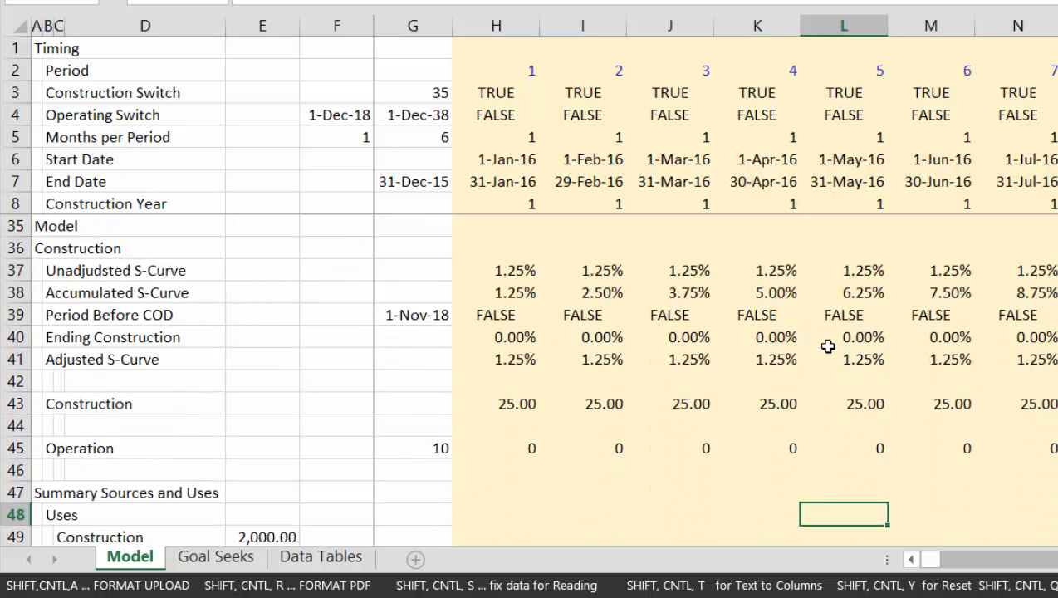
{"action": "key", "text": "Left"}
{"action": "key", "text": "Left"}
{"action": "key", "text": "Left"}
{"action": "key", "text": "Left"}
{"action": "key", "text": "Left"}
{"action": "key", "text": "Left"}
{"action": "key", "text": "Left"}
{"action": "key", "text": "Left"}
{"action": "key", "text": "Left"}
{"action": "key", "text": "Left"}
{"action": "key", "text": "Left"}
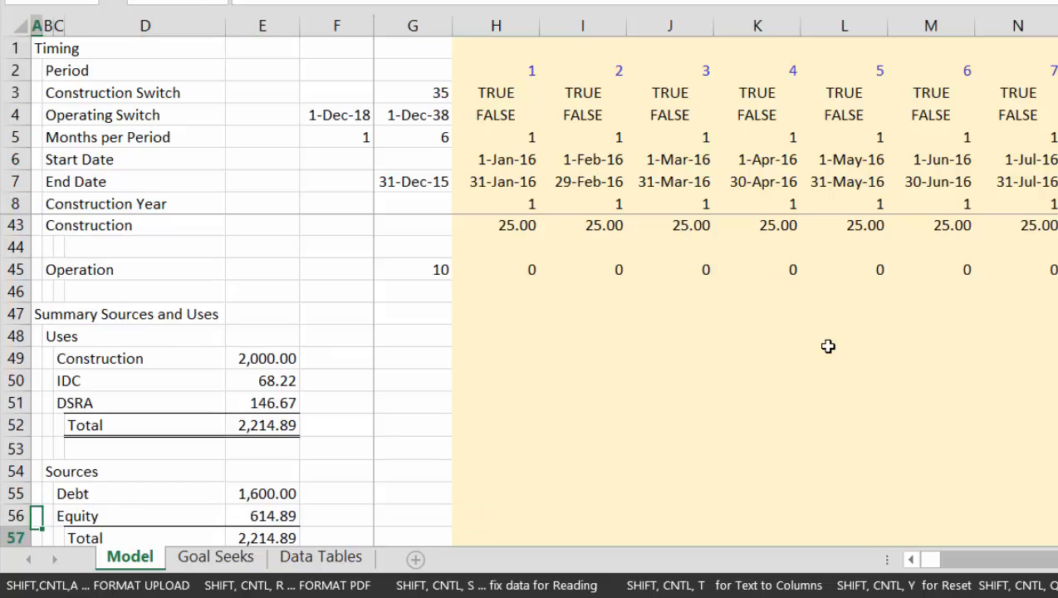
{"action": "key", "text": "Down"}
{"action": "key", "text": "Down"}
{"action": "key", "text": "Down"}
{"action": "key", "text": "Down"}
{"action": "key", "text": "Down"}
{"action": "key", "text": "Down"}
{"action": "key", "text": "Down"}
{"action": "key", "text": "Down"}
{"action": "key", "text": "Down"}
{"action": "key", "text": "Down"}
{"action": "key", "text": "Down"}
{"action": "key", "text": "Down"}
{"action": "key", "text": "Down"}
{"action": "key", "text": "Down"}
{"action": "key", "text": "Down"}
{"action": "key", "text": "Down"}
{"action": "key", "text": "Down"}
{"action": "key", "text": "Down"}
{"action": "key", "text": "Down"}
{"action": "key", "text": "Down"}
{"action": "key", "text": "Down"}
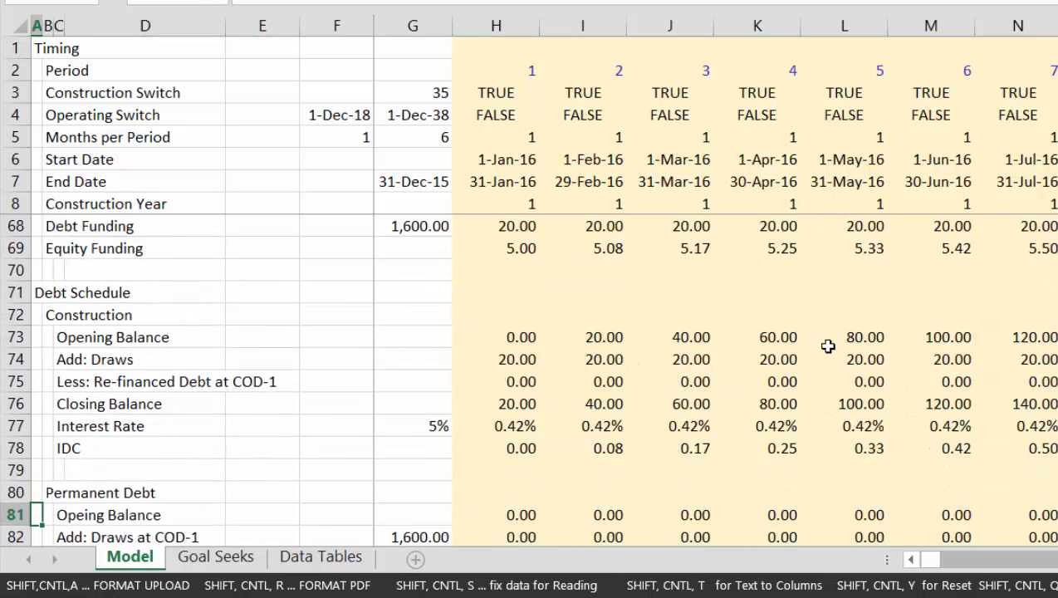
{"action": "key", "text": "Up"}
{"action": "key", "text": "Up"}
{"action": "key", "text": "Up"}
{"action": "key", "text": "Up"}
{"action": "key", "text": "Up"}
{"action": "key", "text": "Up"}
{"action": "key", "text": "Up"}
{"action": "key", "text": "Up"}
{"action": "key", "text": "Up"}
{"action": "key", "text": "Up"}
{"action": "key", "text": "Up"}
{"action": "key", "text": "Up"}
{"action": "key", "text": "Up"}
{"action": "key", "text": "Up"}
{"action": "key", "text": "Up"}
{"action": "key", "text": "Up"}
{"action": "key", "text": "Up"}
{"action": "key", "text": "Up"}
{"action": "key", "text": "Up"}
{"action": "key", "text": "Up"}
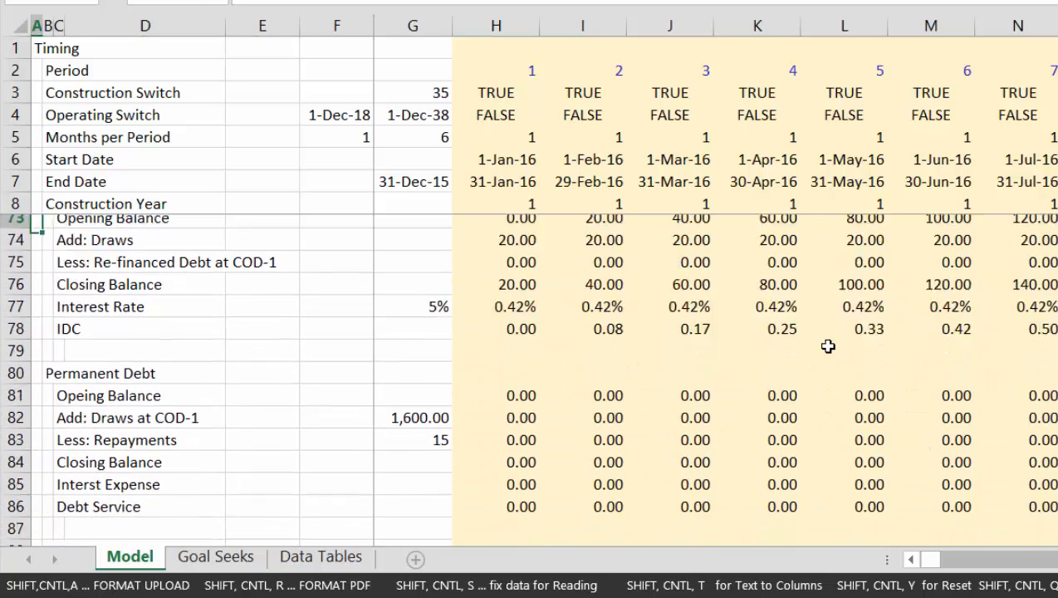
{"action": "key", "text": "Up"}
{"action": "key", "text": "Up"}
{"action": "key", "text": "Up"}
{"action": "key", "text": "Up"}
{"action": "key", "text": "Up"}
{"action": "key", "text": "Up"}
{"action": "key", "text": "Up"}
{"action": "key", "text": "Up"}
{"action": "key", "text": "Up"}
{"action": "key", "text": "Down"}
{"action": "key", "text": "Down"}
{"action": "key", "text": "Down"}
{"action": "key", "text": "Down"}
{"action": "key", "text": "Down"}
{"action": "key", "text": "Down"}
{"action": "key", "text": "Down"}
{"action": "key", "text": "Down"}
{"action": "key", "text": "Down"}
{"action": "key", "text": "Down"}
{"action": "key", "text": "Down"}
{"action": "key", "text": "Down"}
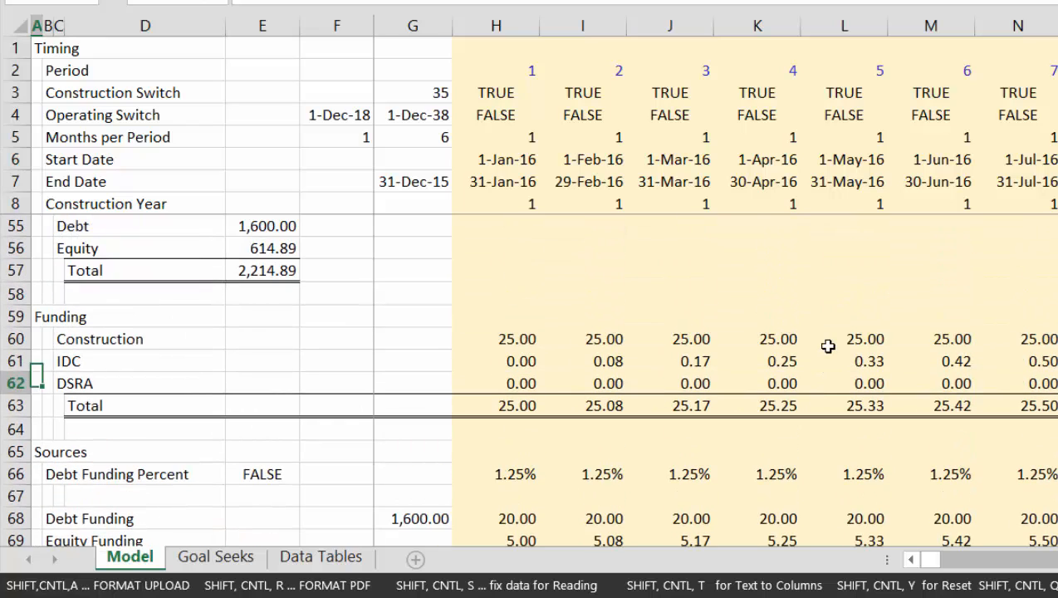
{"action": "key", "text": "Down"}
{"action": "key", "text": "Down"}
{"action": "key", "text": "Down"}
{"action": "key", "text": "Down"}
{"action": "key", "text": "Down"}
{"action": "key", "text": "Down"}
{"action": "key", "text": "Down"}
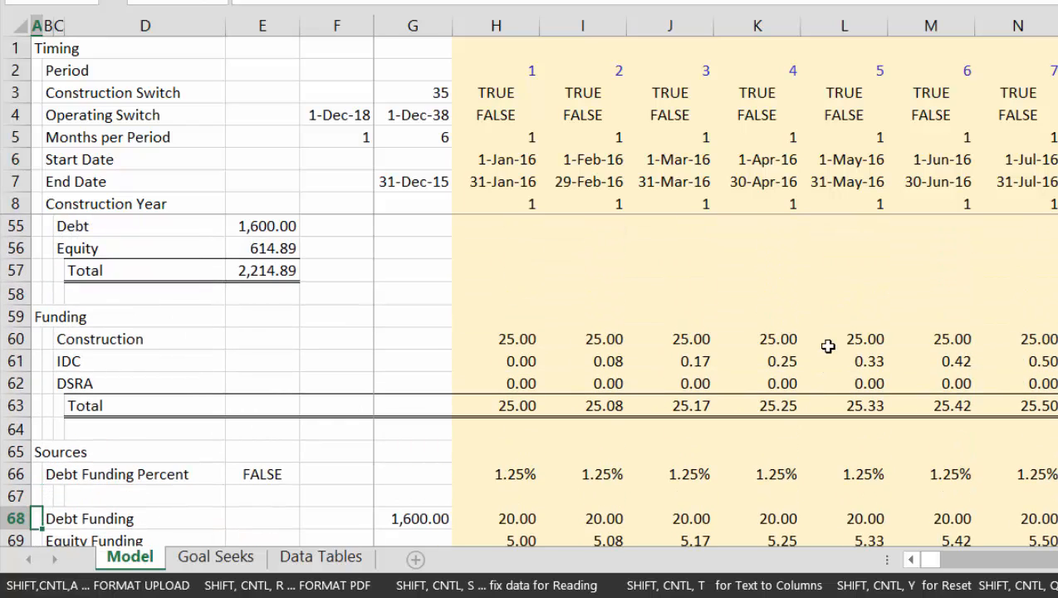
Insert four blank rows above the Debt Funding Percent row in the Sources section
{"action": "key", "text": "Up"}
{"action": "key", "text": "Up"}
{"action": "key", "text": "Up"}
{"action": "key", "text": "Up"}
{"action": "key", "text": "Up"}
{"action": "key", "text": "Up"}
{"action": "key", "text": "Up"}
{"action": "key", "text": "Up"}
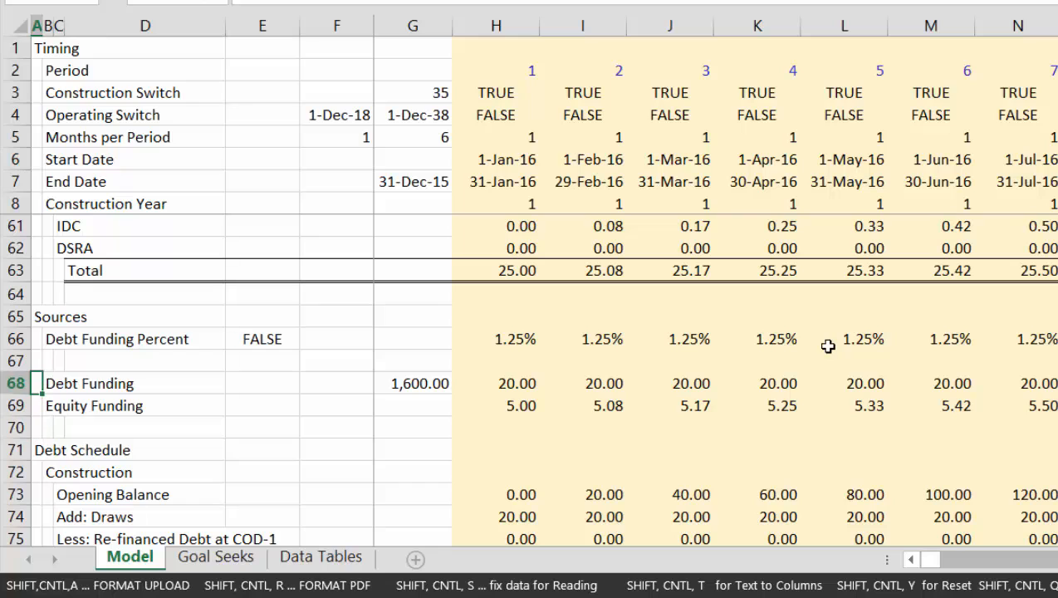
{"action": "key", "text": "shift+space"}
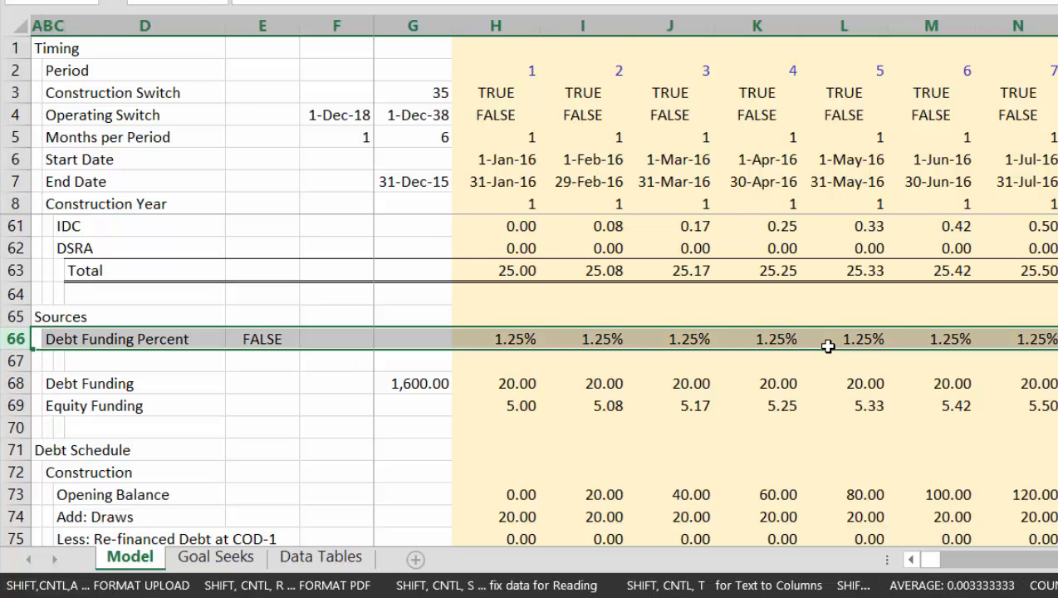
{"action": "key", "text": "ctrl+shift+plus"}
{"action": "key", "text": "ctrl+shift+plus"}
{"action": "key", "text": "ctrl+shift+plus"}
{"action": "key", "text": "ctrl+shift+plus"}
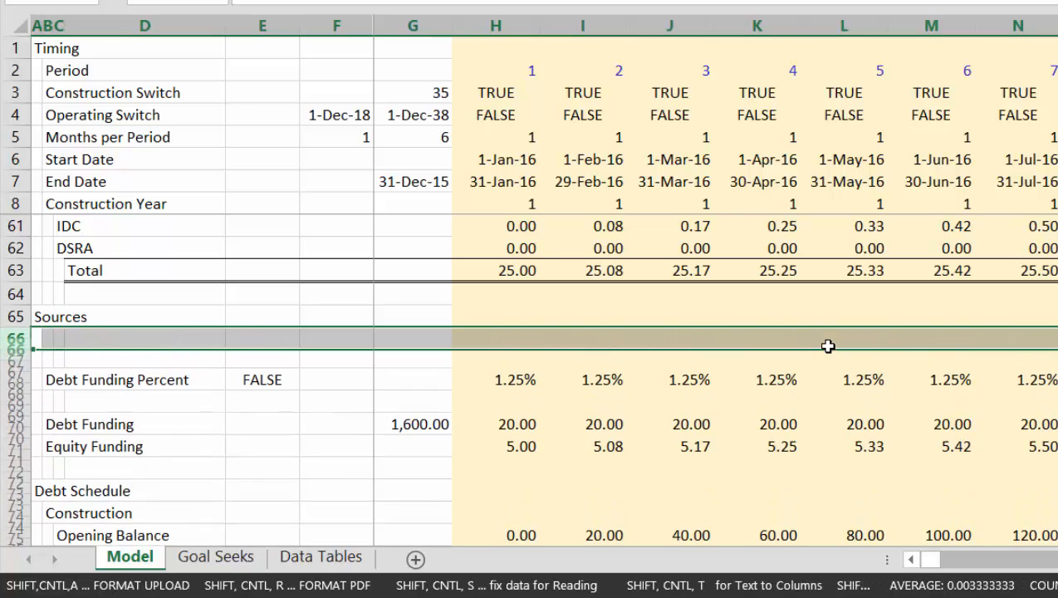
Label the first blank row under Sources "Equity Commitment" in cell B66
{"action": "key", "text": "Right"}
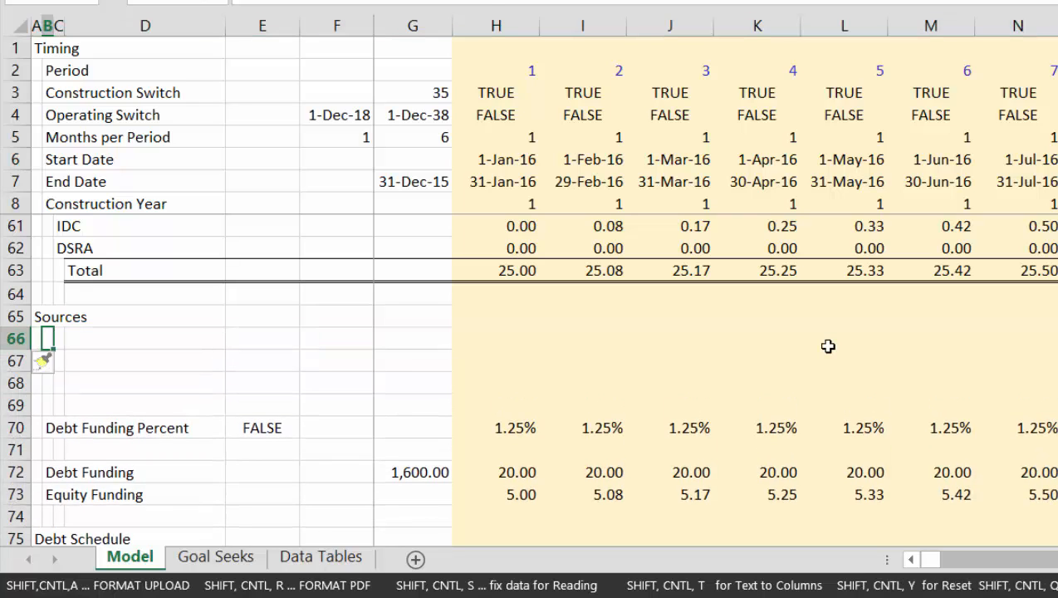
{"action": "type", "text": "Equity"}
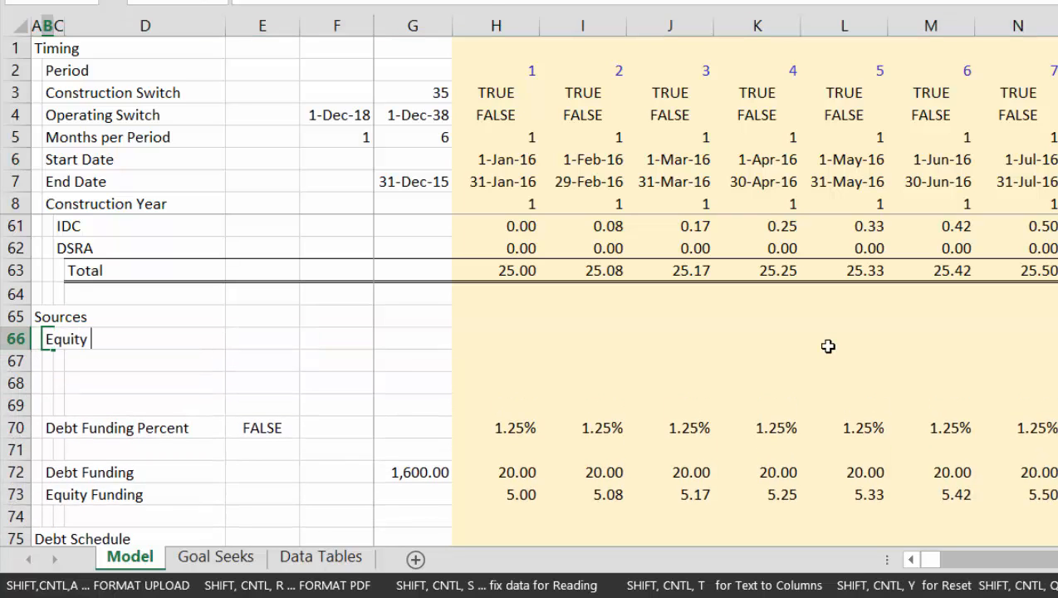
{"action": "type", "text": " Commitment"}
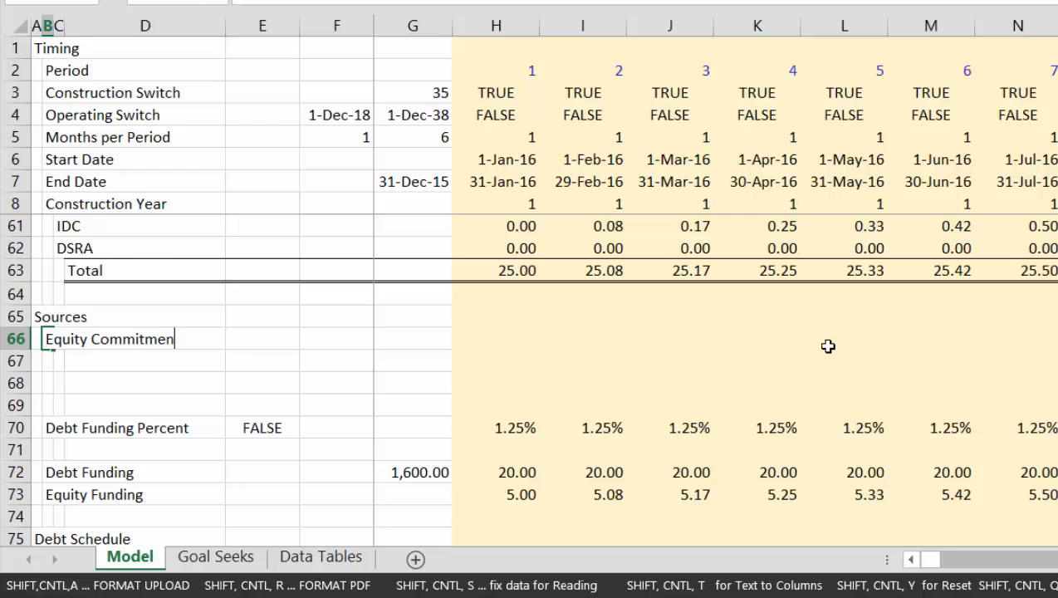
{"action": "key", "text": "Return"}
Link the Equity Commitment amount in G66 to the equity total in E56 of the summary sources
{"action": "key", "text": "Up"}
{"action": "key", "text": "Right"}
{"action": "key", "text": "Right"}
{"action": "key", "text": "Right"}
{"action": "key", "text": "Right"}
{"action": "key", "text": "Right"}
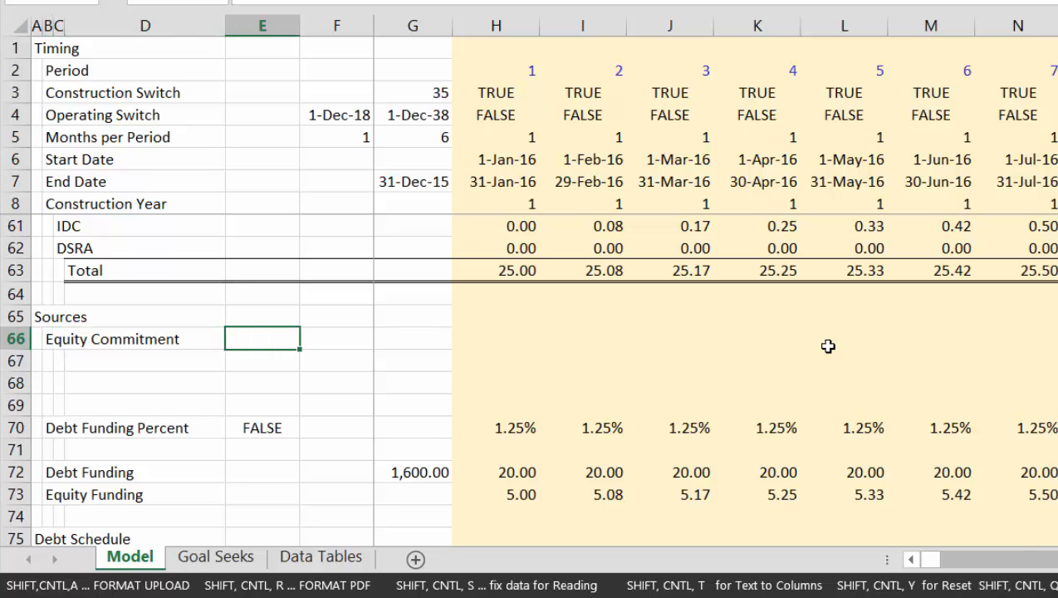
{"action": "key", "text": "Up"}
{"action": "key", "text": "Up"}
{"action": "key", "text": "Up"}
{"action": "key", "text": "Up"}
{"action": "key", "text": "Up"}
{"action": "key", "text": "Up"}
{"action": "key", "text": "Up"}
{"action": "key", "text": "Up"}
{"action": "key", "text": "Up"}
{"action": "key", "text": "Up"}
{"action": "key", "text": "Up"}
{"action": "key", "text": "Up"}
{"action": "key", "text": "Up"}
{"action": "key", "text": "Up"}
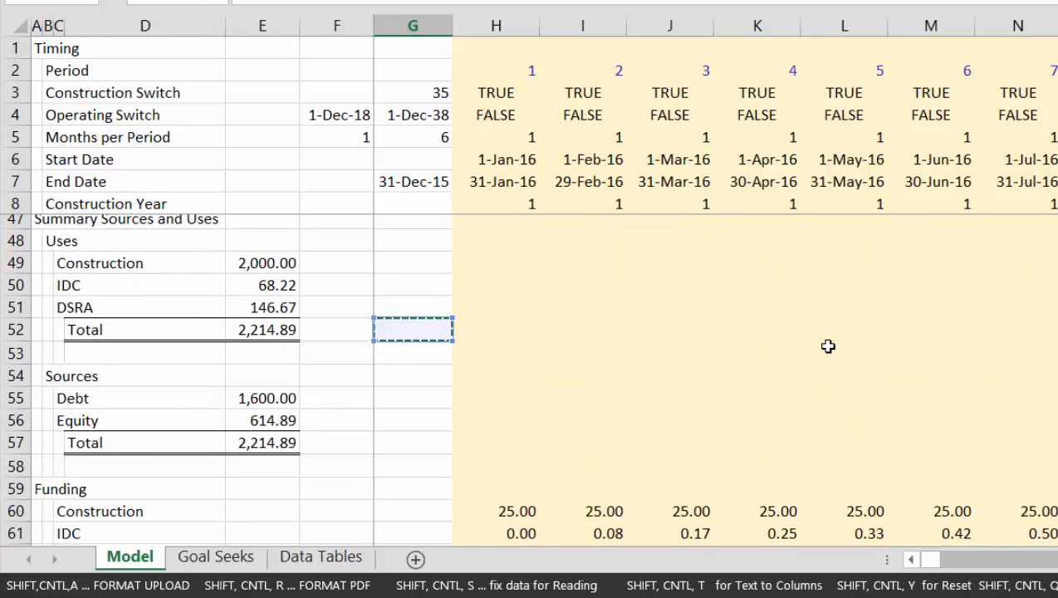
{"action": "key", "text": "Left"}
{"action": "key", "text": "Left"}
{"action": "key", "text": "Down"}
{"action": "key", "text": "Down"}
{"action": "key", "text": "Down"}
{"action": "key", "text": "Down"}
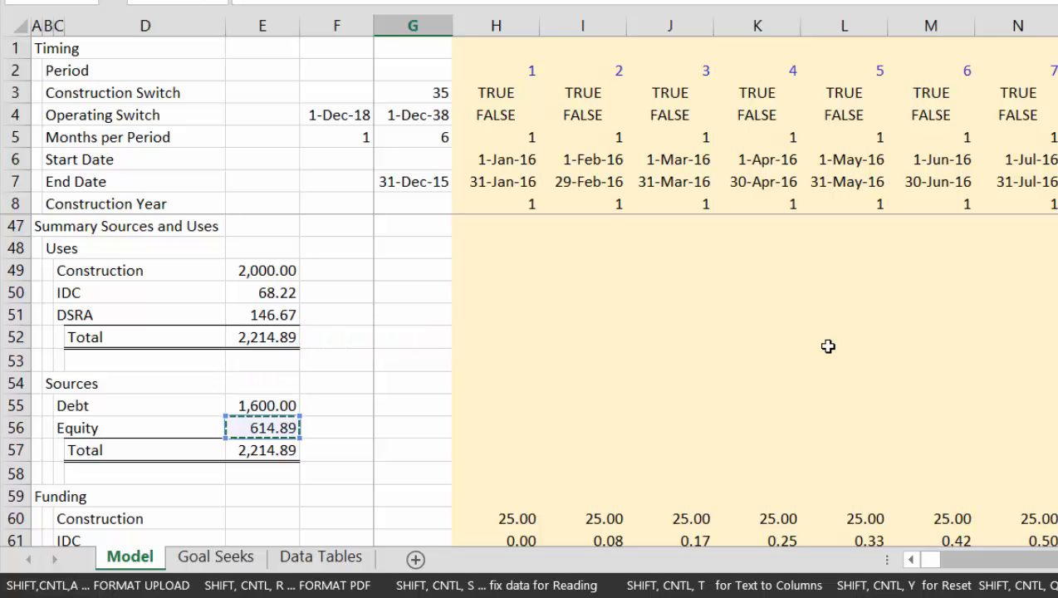
{"action": "key", "text": "Return"}
{"action": "key", "text": "Up"}
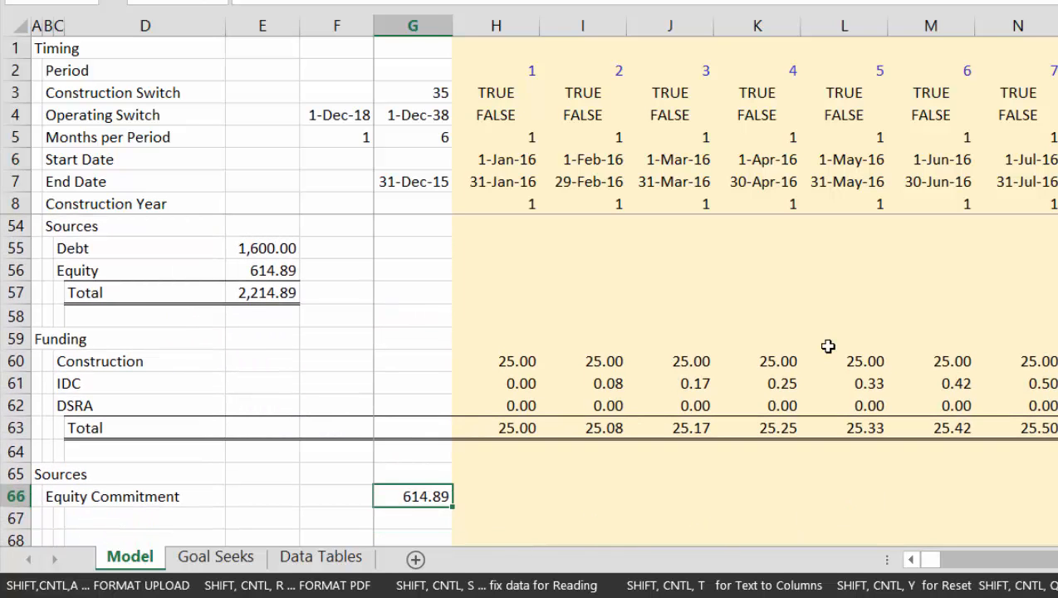
Enter =$G66 in H66 and copy the Equity Commitment formula across all the timeline columns
{"action": "key", "text": "Right"}
{"action": "type", "text": "="}
{"action": "key", "text": "Left"}
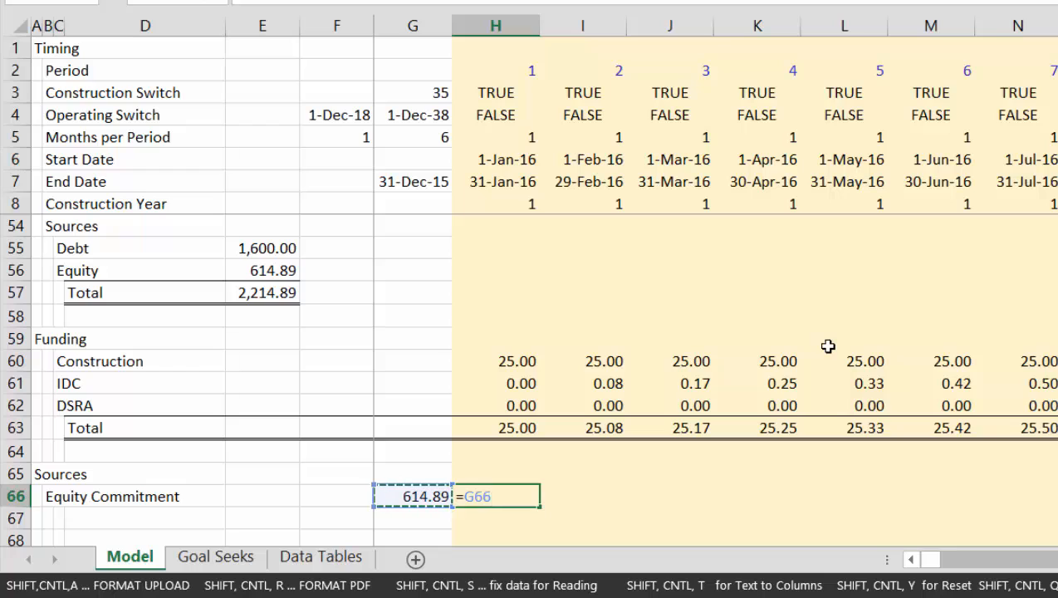
{"action": "key", "text": "F4"}
{"action": "key", "text": "F4"}
{"action": "key", "text": "F4"}
{"action": "key", "text": "Return"}
{"action": "key", "text": "Up"}
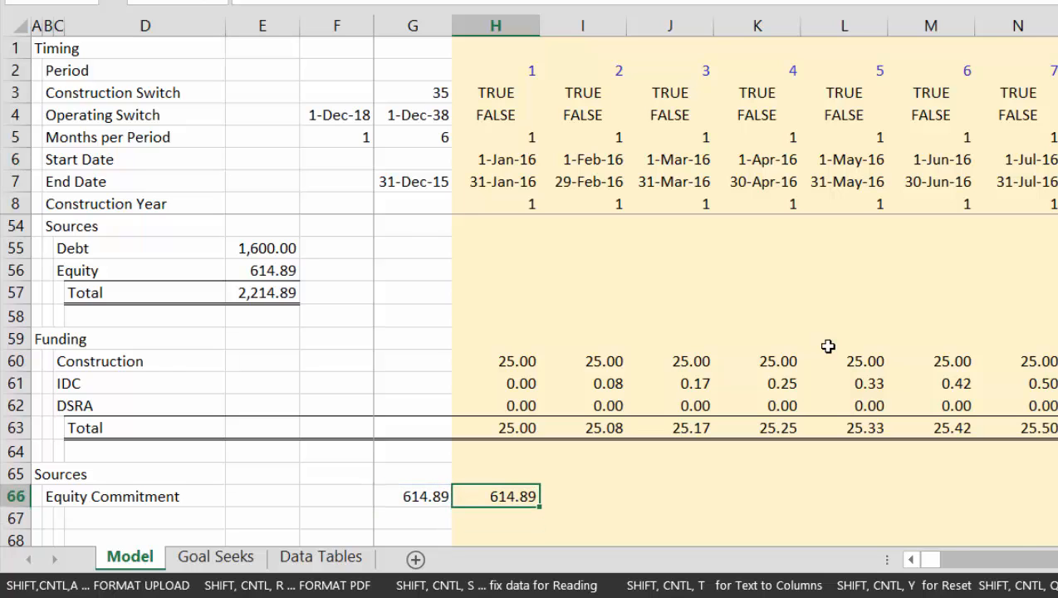
{"action": "key", "text": "ctrl+shift+Right"}
{"action": "key", "text": "ctrl+r"}
{"action": "key", "text": "Down"}
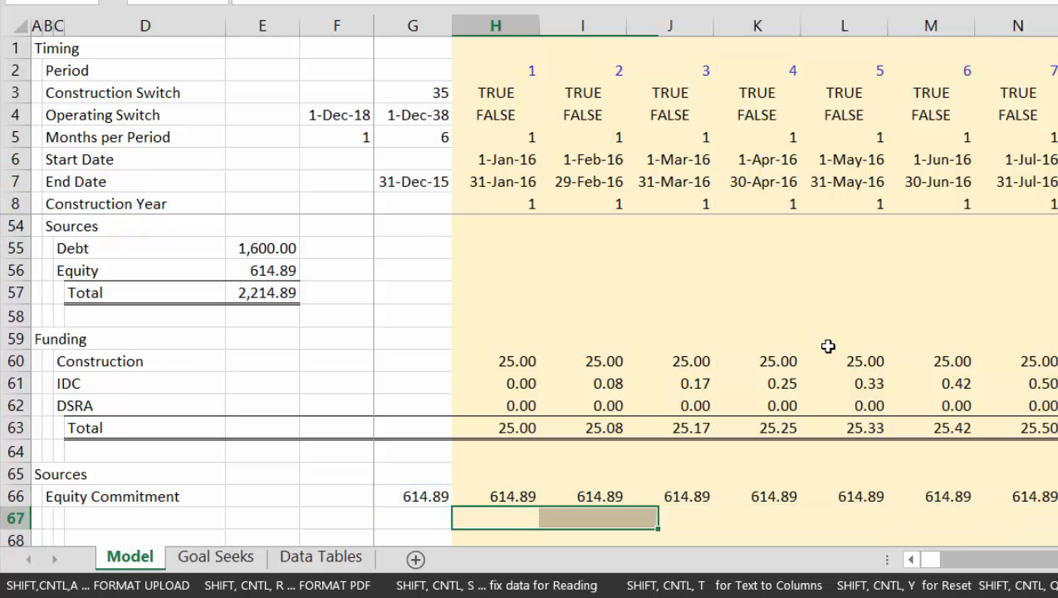
Insert additional blank rows at row 67, directly below the Equity Commitment row
{"action": "key", "text": "Left"}
{"action": "key", "text": "Left"}
{"action": "key", "text": "Left"}
{"action": "key", "text": "Left"}
{"action": "key", "text": "Left"}
{"action": "key", "text": "Down"}
{"action": "key", "text": "Down"}
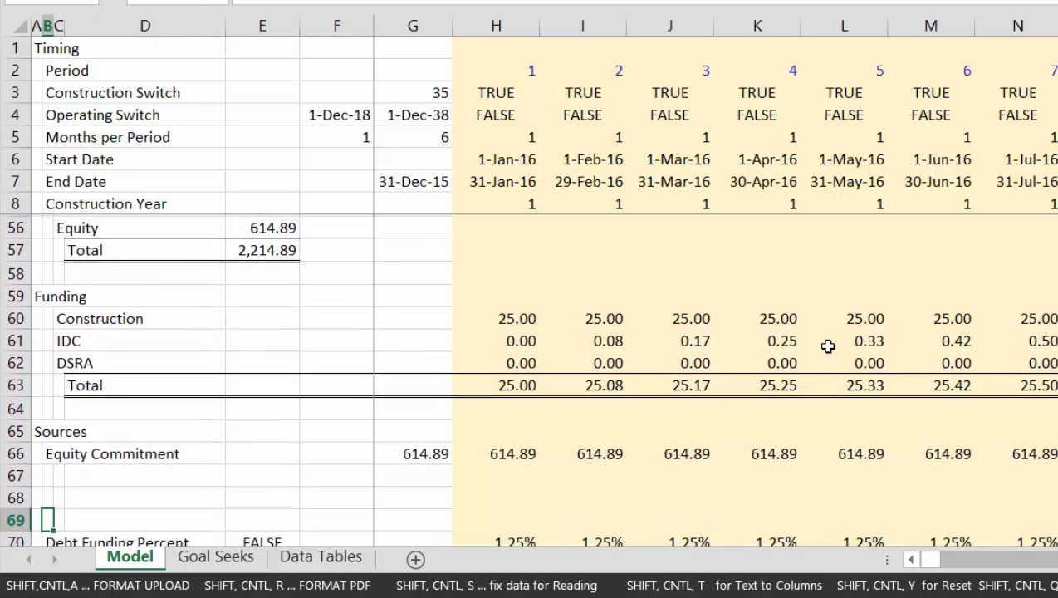
{"action": "key", "text": "Up"}
{"action": "key", "text": "Up"}
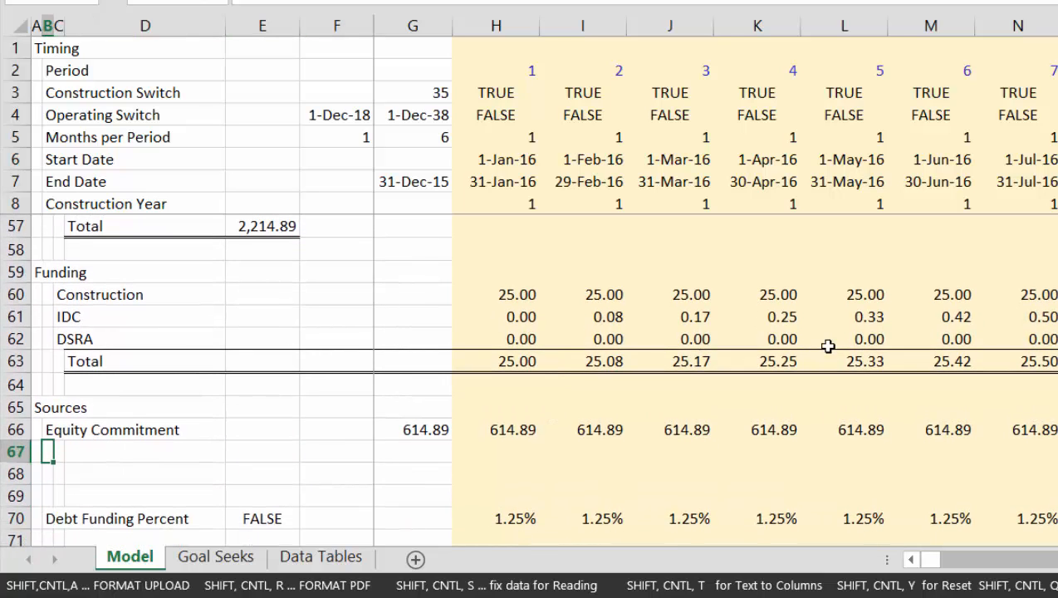
{"action": "key", "text": "shift+space"}
{"action": "key", "text": "ctrl+shift+equal"}
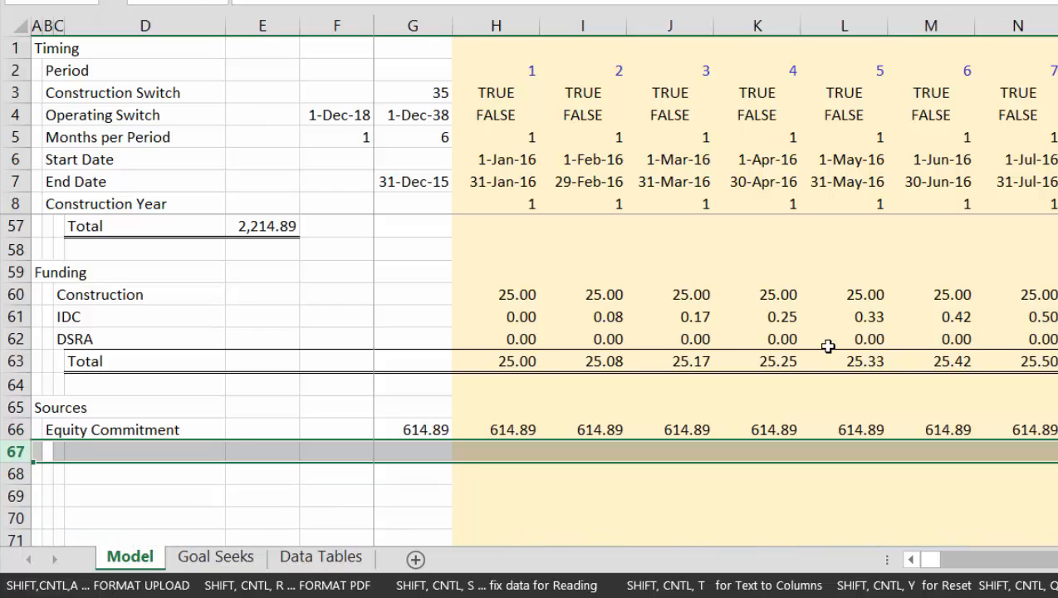
Label row 67 under Equity Commitment "Less: Opening Balance" in cell B67
{"action": "key", "text": "Left"}
{"action": "key", "text": "Right"}
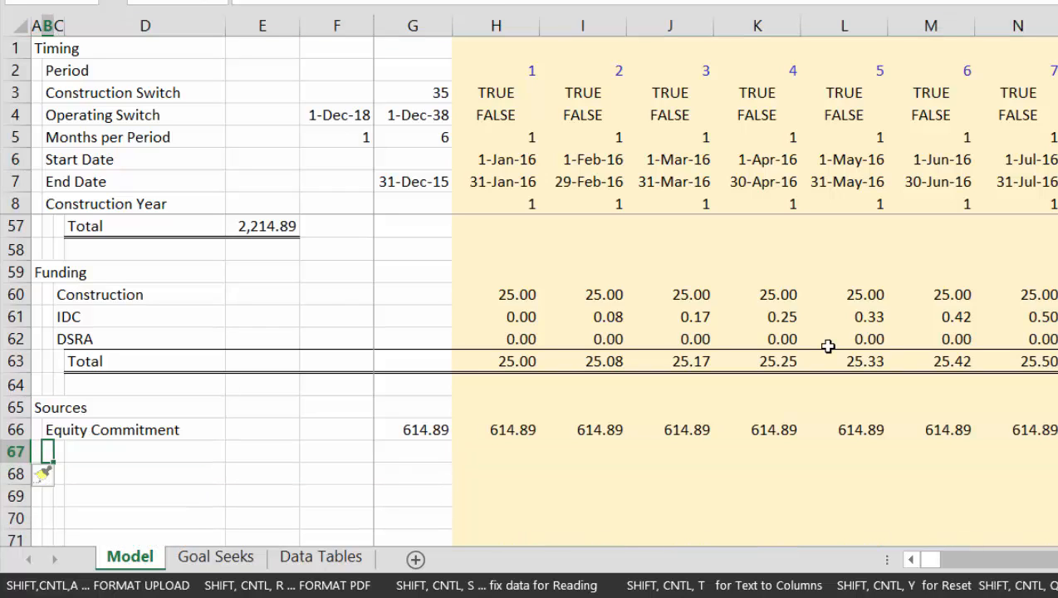
{"action": "type", "text": "LE"}
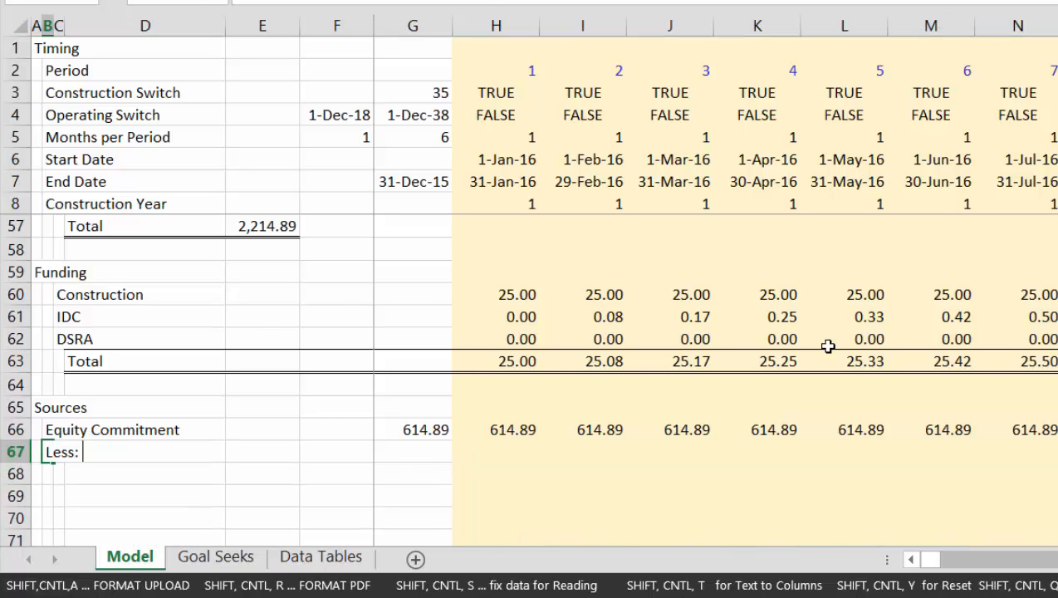
{"action": "type", "text": "ss: Opening Balance"}
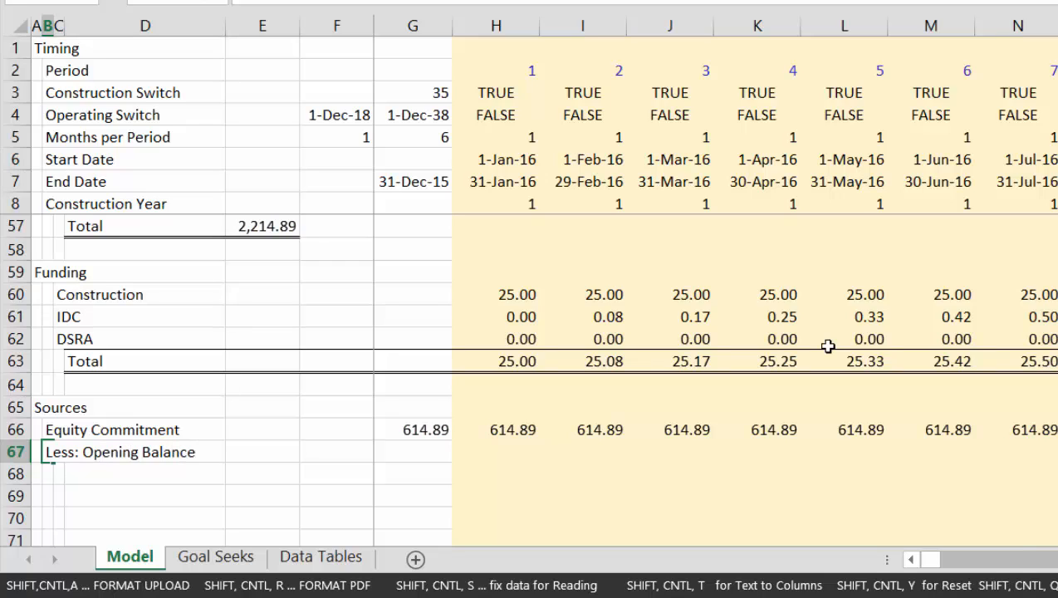
{"action": "key", "text": "Return"}
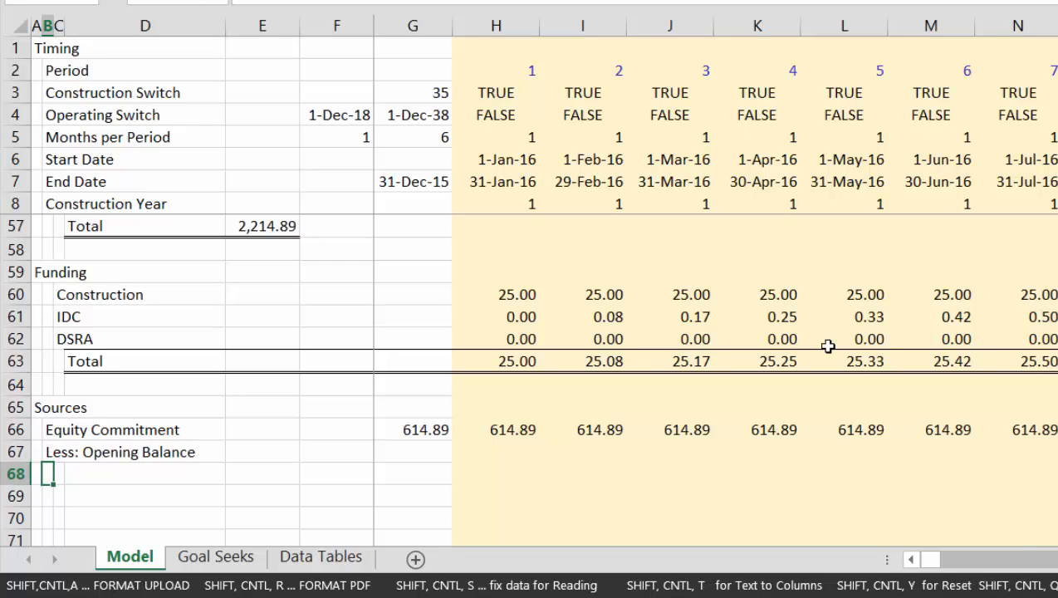
Label row 68 "Remaining Equity to Fund" in cell B68
{"action": "type", "text": "Remaining E"}
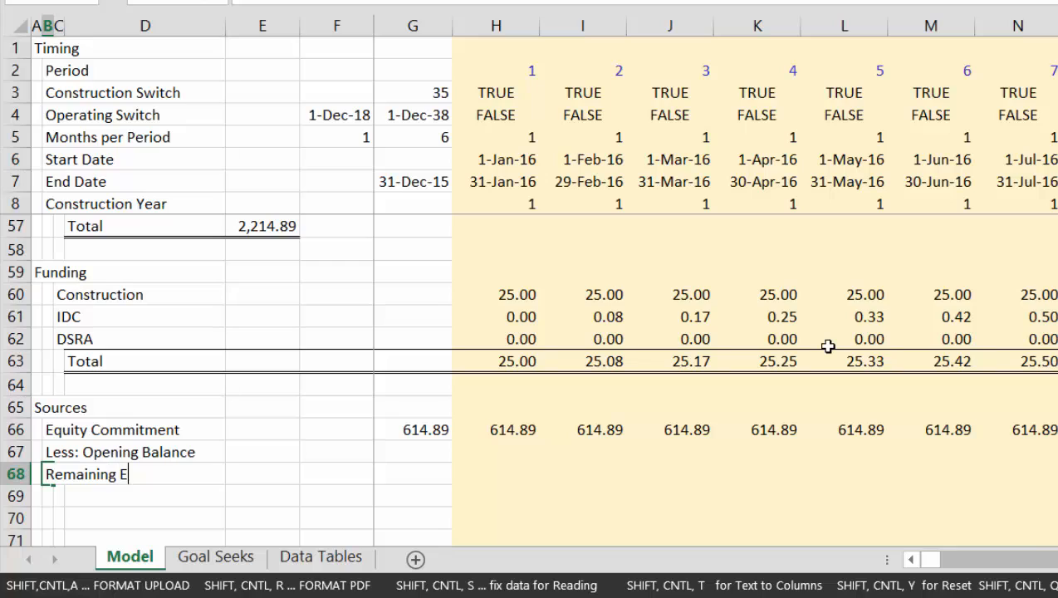
{"action": "type", "text": "quity to Fund"}
{"action": "key", "text": "Return"}
{"action": "key", "text": "Return"}
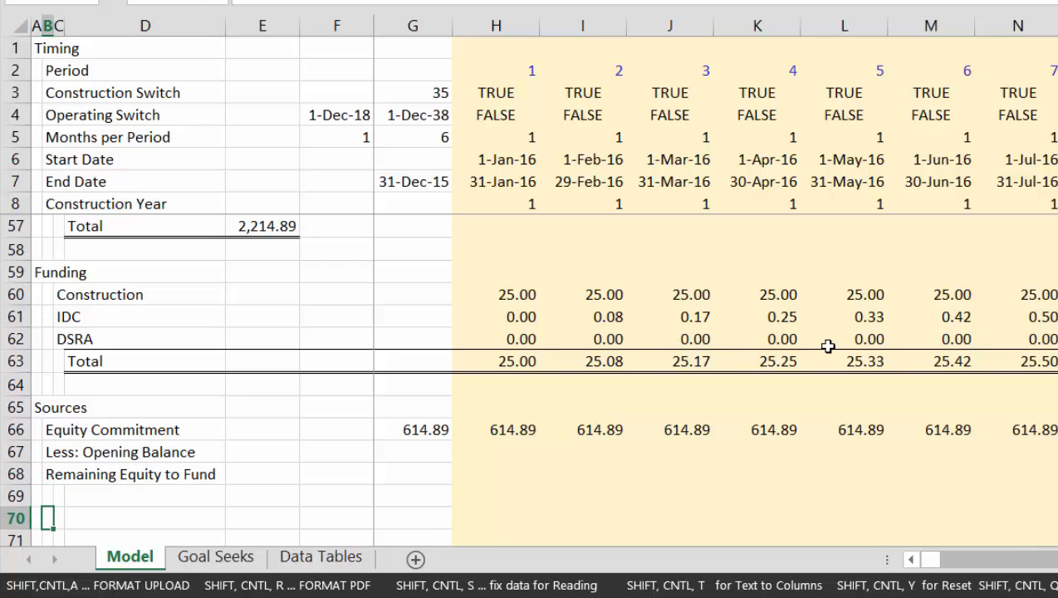
Start the equity balance block by labelling cell B70 "Opening Balance", leaving row 69 blank
{"action": "type", "text": "Opening B"}
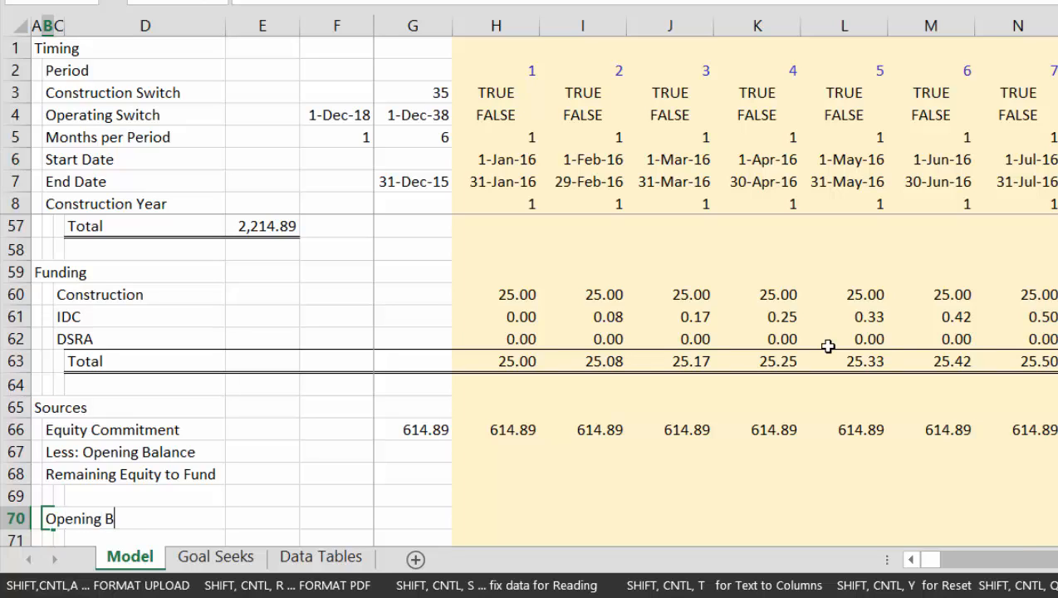
{"action": "type", "text": "alance"}
{"action": "key", "text": "Return"}
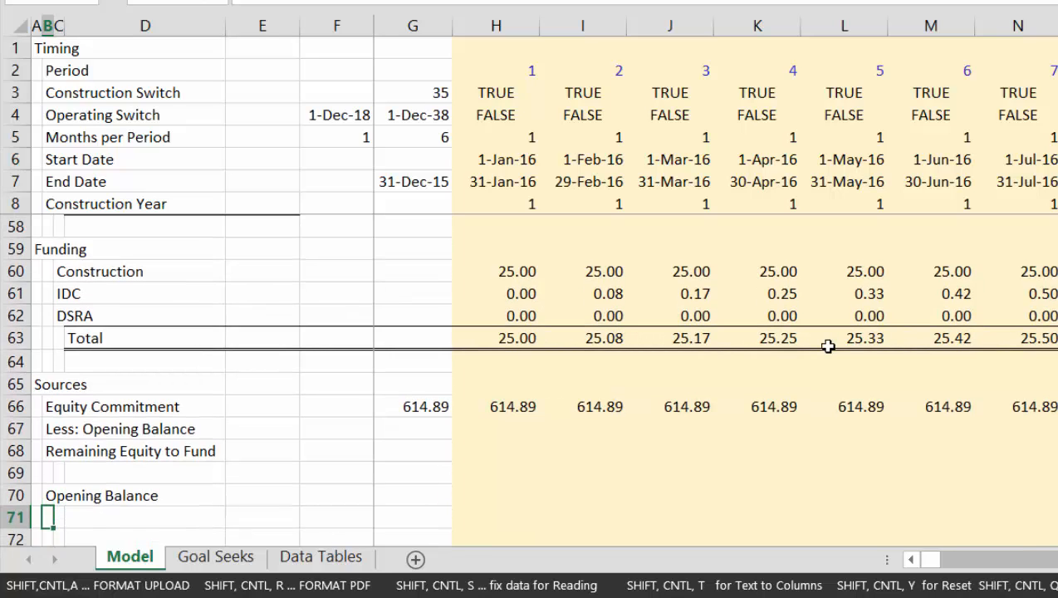
Label row 71 "Add: Equity Contributed in Period" in cell B71
{"action": "type", "text": "Add: Equity "}
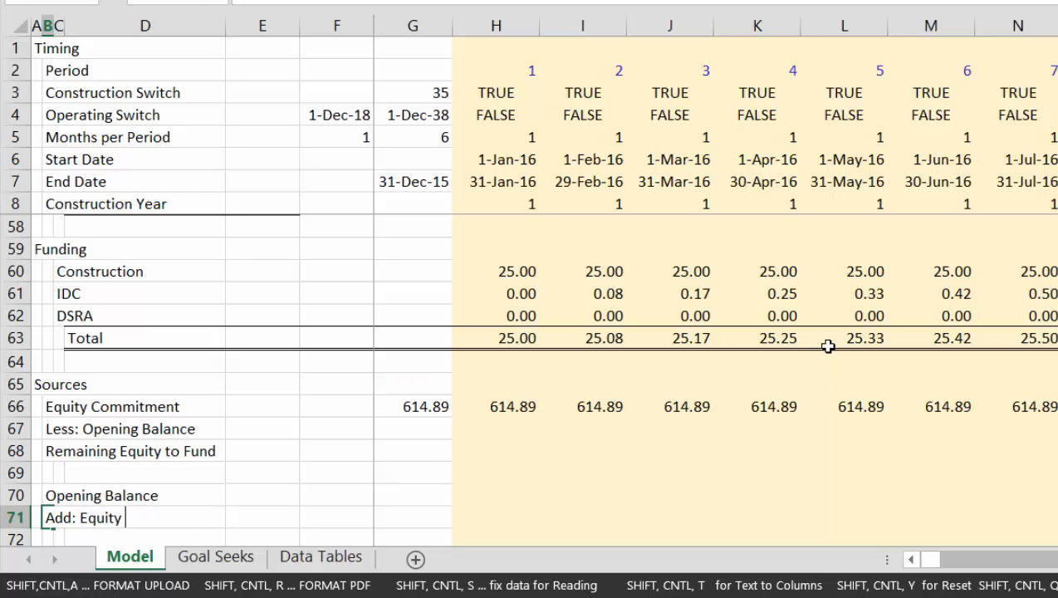
{"action": "type", "text": "Contributed in Period"}
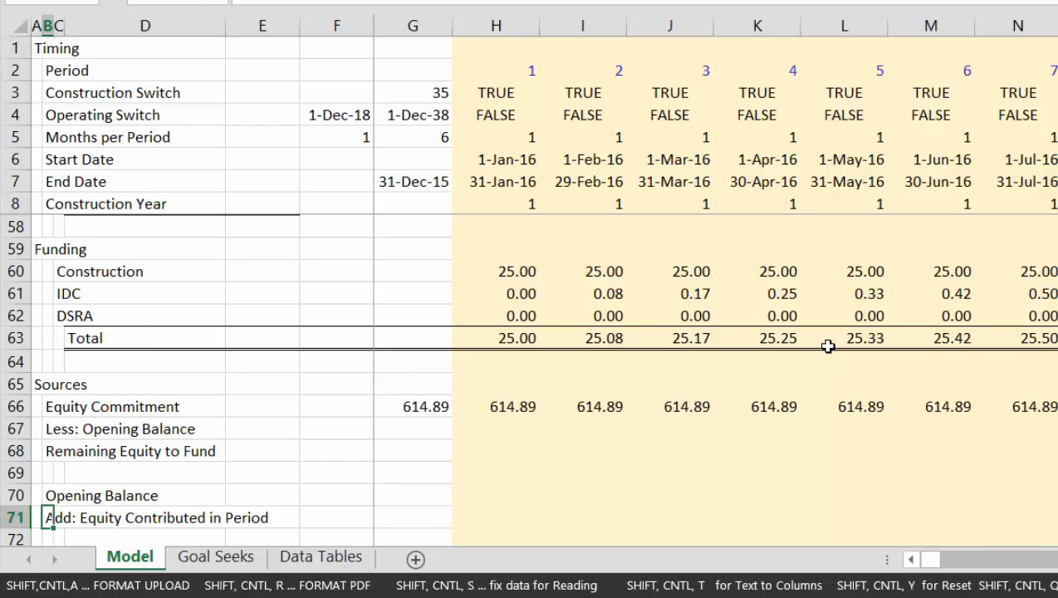
{"action": "key", "text": "Return"}
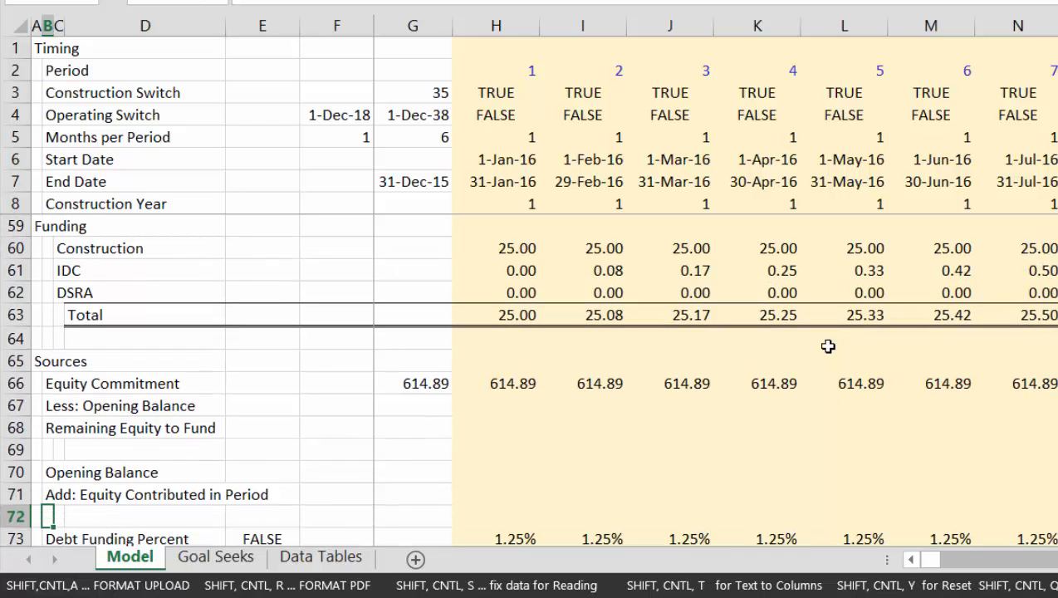
Insert blank rows at row 72 and label cell B72 "Closing Balance"
{"action": "key", "text": "shift+space"}
{"action": "key", "text": "ctrl+shift+plus"}
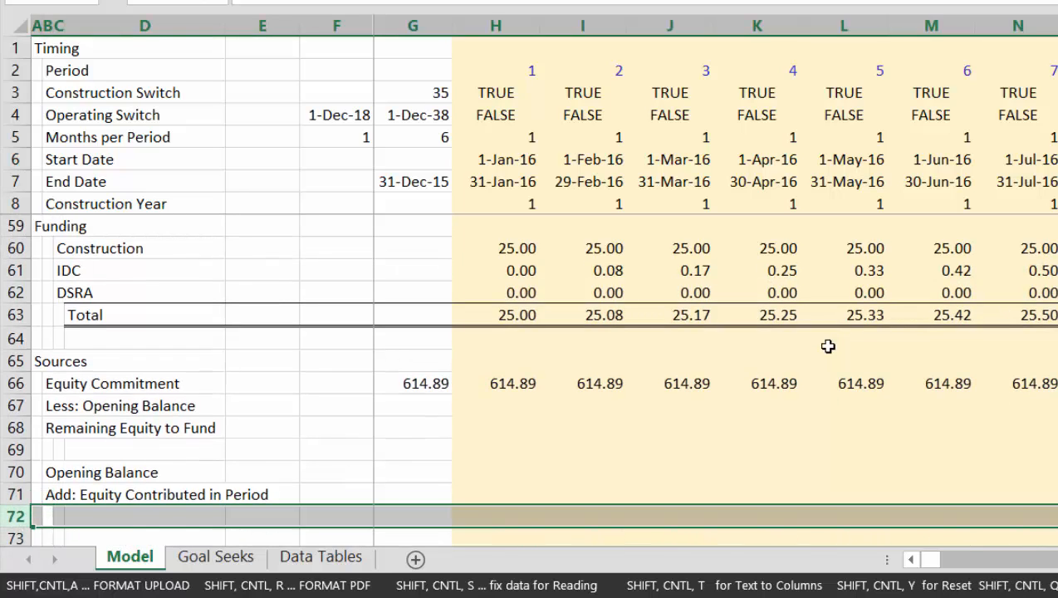
{"action": "key", "text": "Left"}
{"action": "key", "text": "Right"}
{"action": "type", "text": "Closi"}
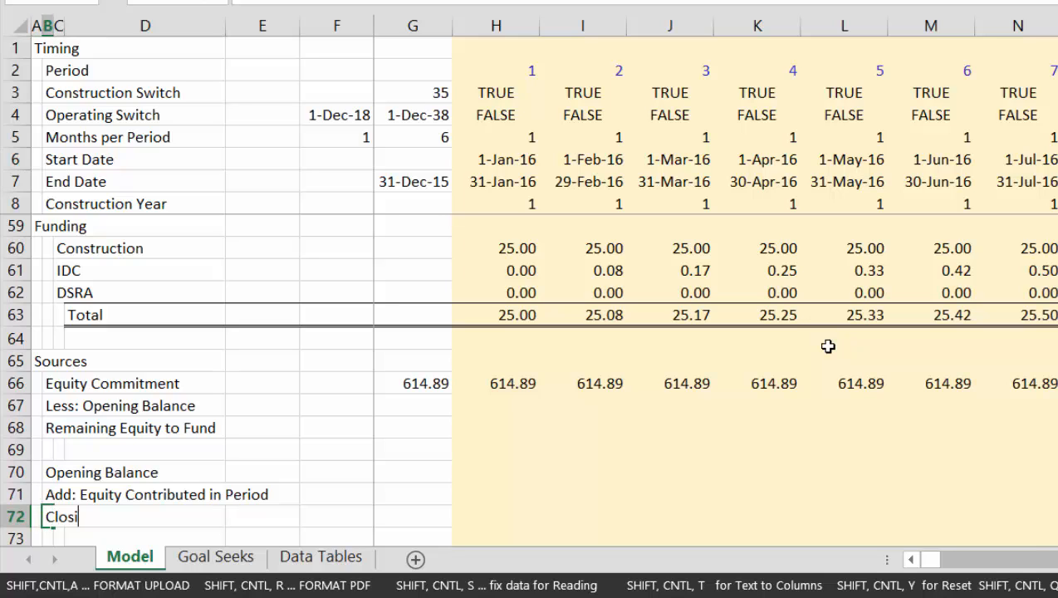
{"action": "type", "text": "ng Balance"}
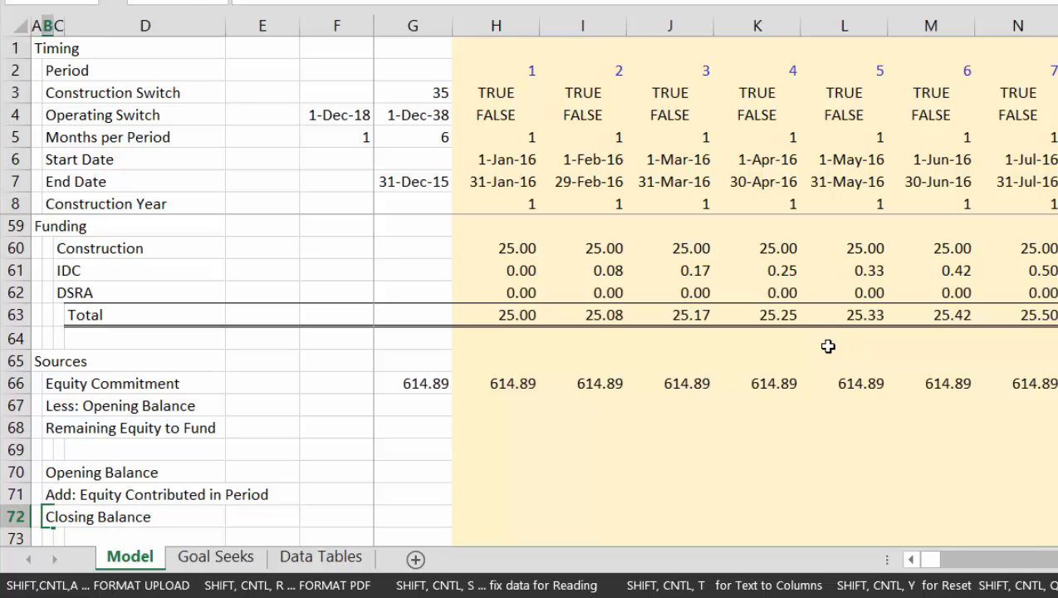
{"action": "key", "text": "Return"}
Link the first-period Opening Balance in H70 to the previous period's Closing Balance with =G72
{"action": "key", "text": "Up"}
{"action": "key", "text": "Up"}
{"action": "key", "text": "Up"}
{"action": "key", "text": "Right"}
{"action": "key", "text": "Right"}
{"action": "key", "text": "Right"}
{"action": "key", "text": "Right"}
{"action": "key", "text": "Right"}
{"action": "key", "text": "Right"}
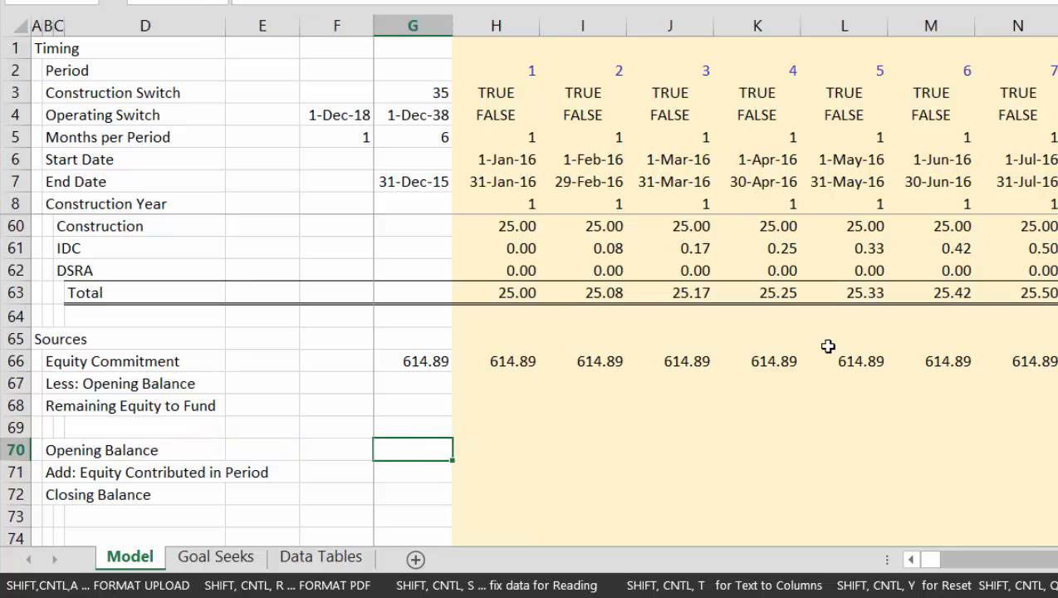
{"action": "type", "text": "="}
{"action": "key", "text": "Down"}
{"action": "key", "text": "Down"}
{"action": "key", "text": "Left"}
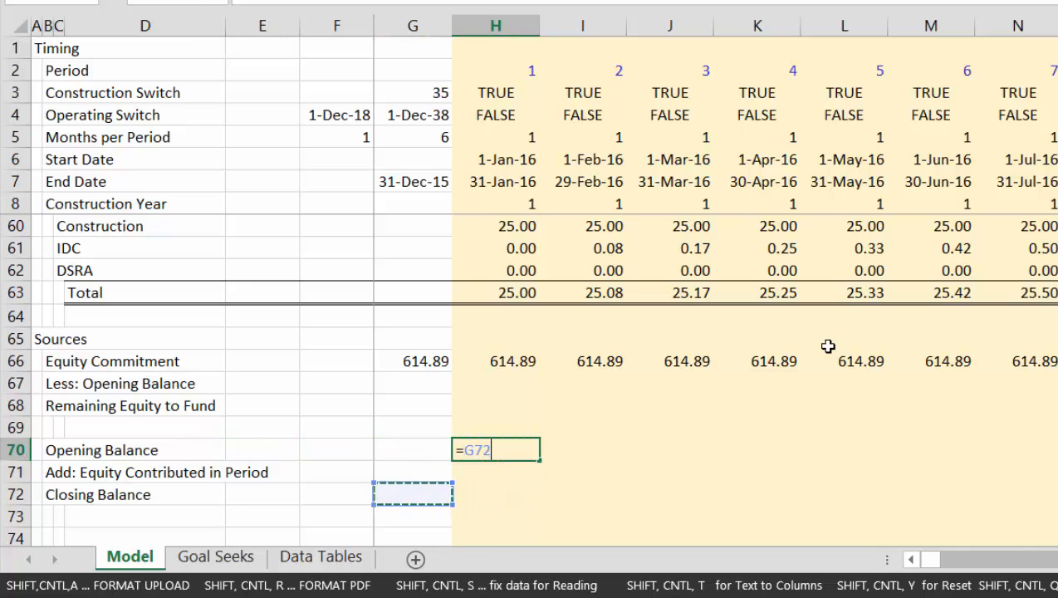
{"action": "key", "text": "ctrl+Return"}
Link the first-period "Less: Opening Balance" cell H67 to the Opening Balance with =H70
{"action": "key", "text": "Up"}
{"action": "key", "text": "Up"}
{"action": "key", "text": "Up"}
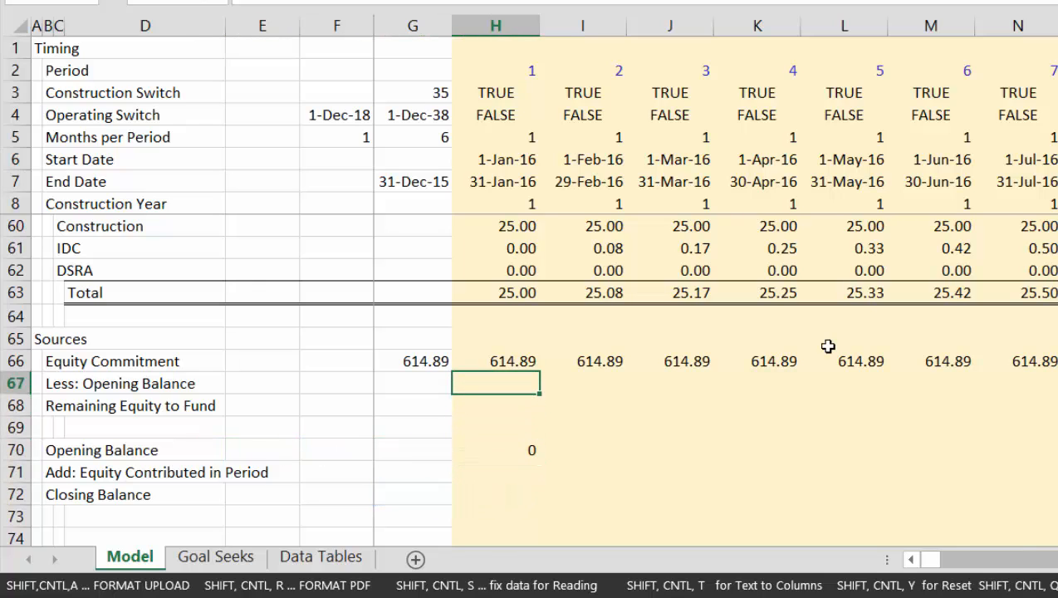
{"action": "type", "text": "="}
{"action": "key", "text": "Down"}
{"action": "key", "text": "Down"}
{"action": "key", "text": "Down"}
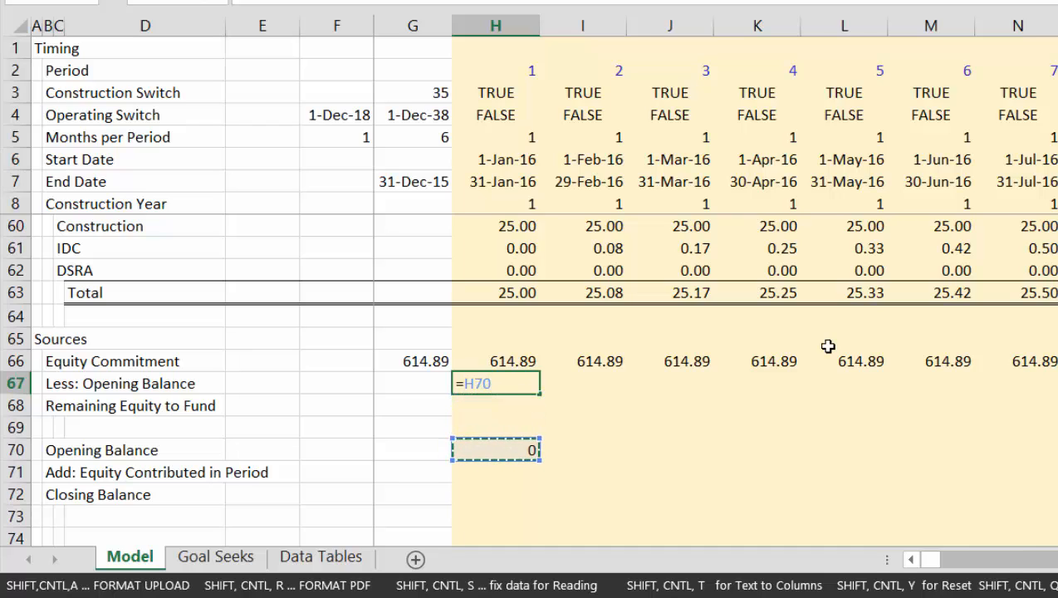
{"action": "key", "text": "Return"}
Calculate Remaining Equity to Fund in H68 with =H66-H67
{"action": "type", "text": "="}
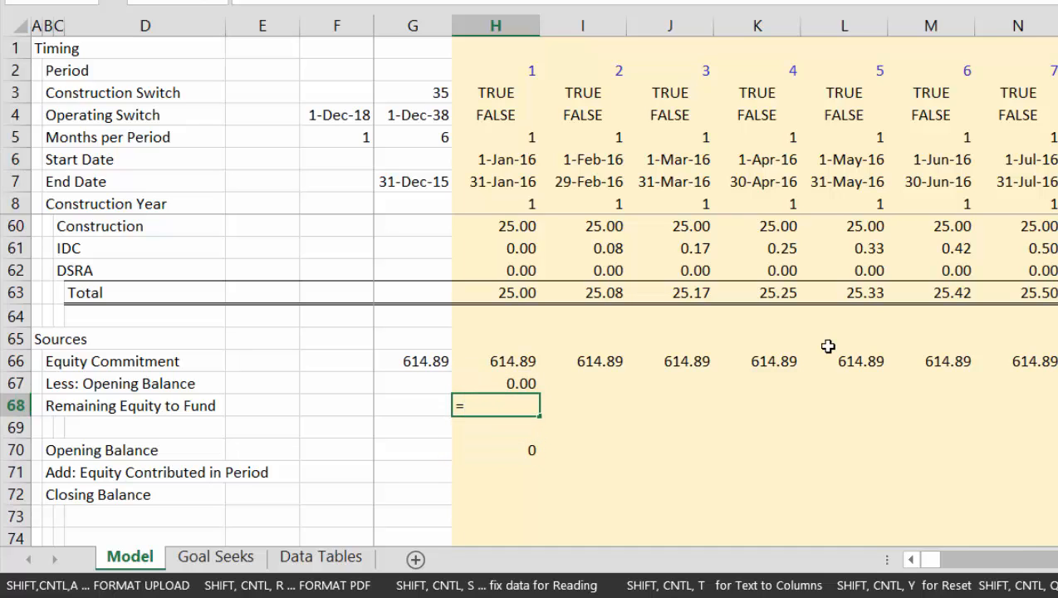
{"action": "key", "text": "Up"}
{"action": "key", "text": "Up"}
{"action": "type", "text": "-"}
{"action": "key", "text": "Up"}
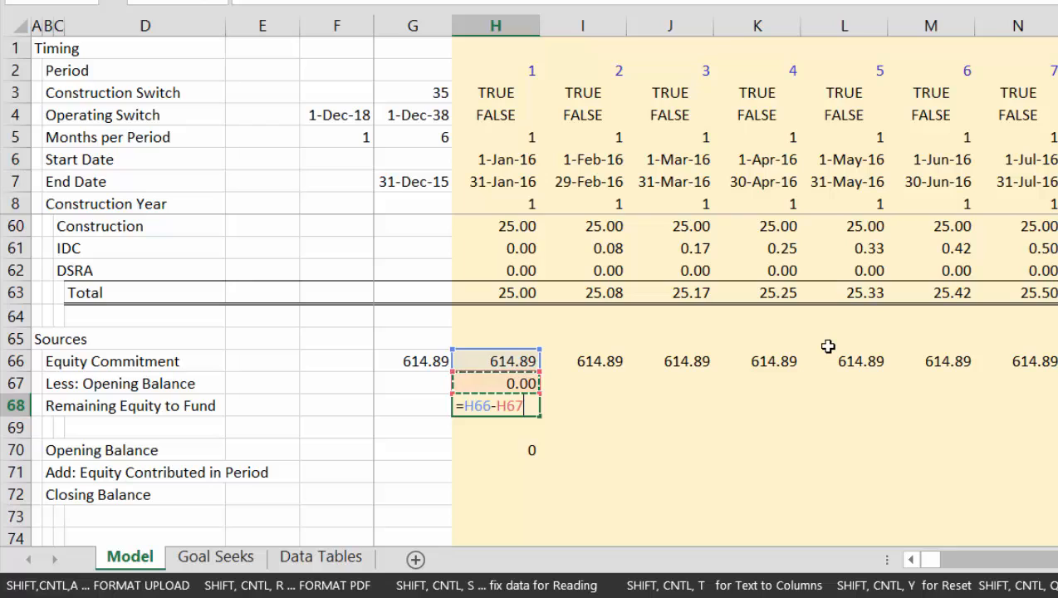
{"action": "key", "text": "Return"}
Calculate Equity Contributed in Period in H71 as the MIN of Remaining Equity to Fund in H68 and the Funding total in H63
{"action": "key", "text": "Down"}
{"action": "key", "text": "Down"}
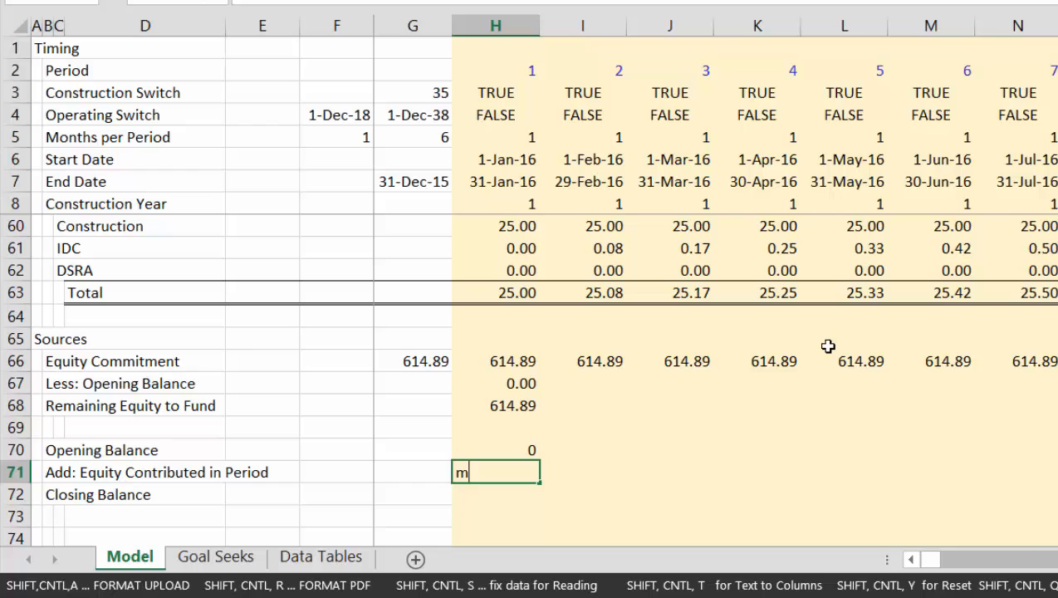
{"action": "type", "text": "min("}
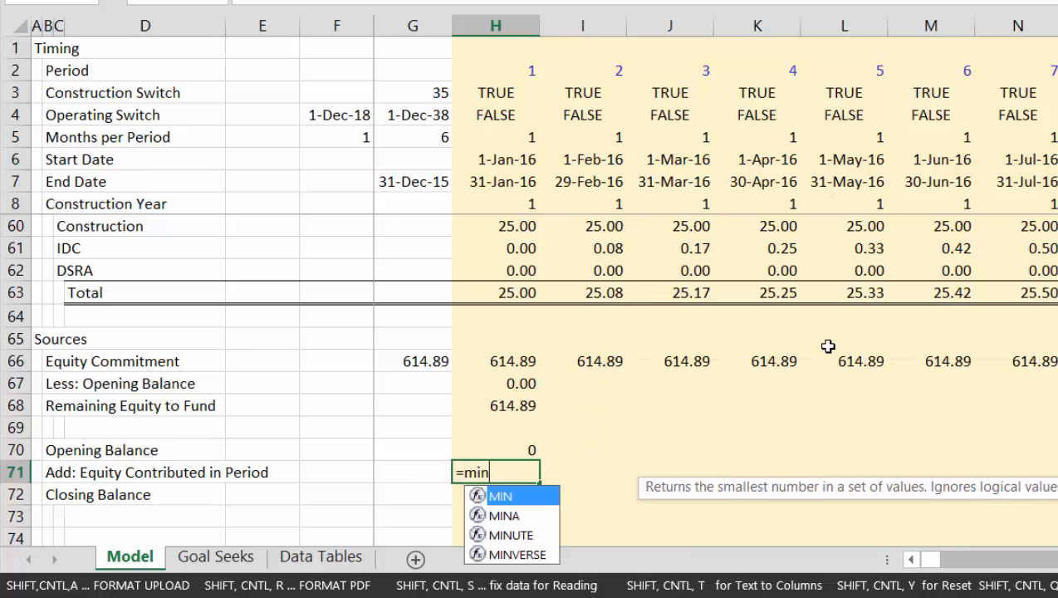
{"action": "key", "text": "Up"}
{"action": "key", "text": "Up"}
{"action": "key", "text": "Up"}
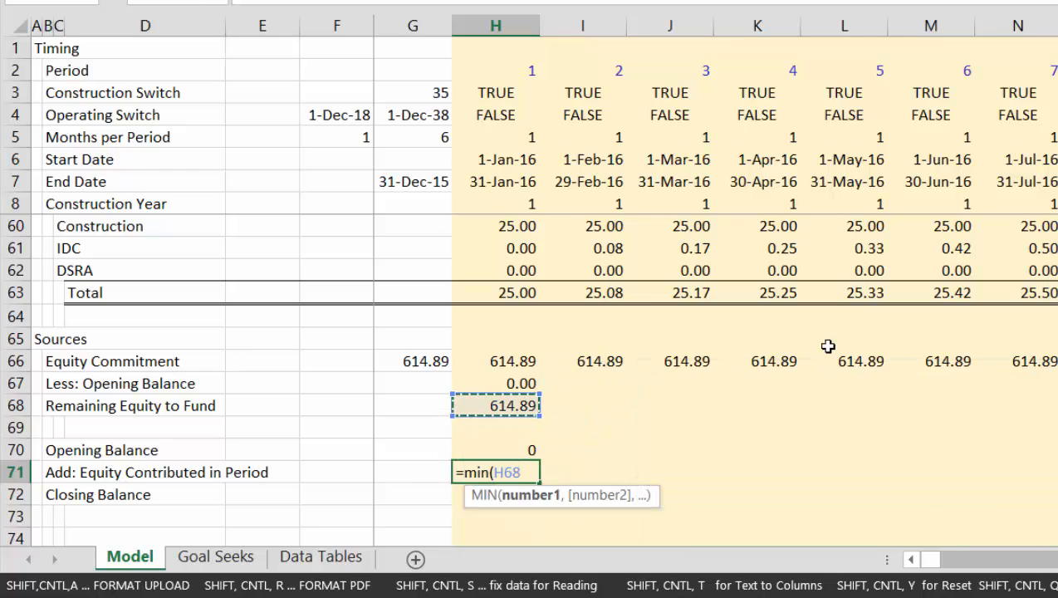
{"action": "type", "text": ","}
{"action": "key", "text": "Up"}
{"action": "key", "text": "Up"}
{"action": "key", "text": "Up"}
{"action": "key", "text": "Up"}
{"action": "key", "text": "Up"}
{"action": "key", "text": "Up"}
{"action": "key", "text": "Up"}
{"action": "key", "text": "Up"}
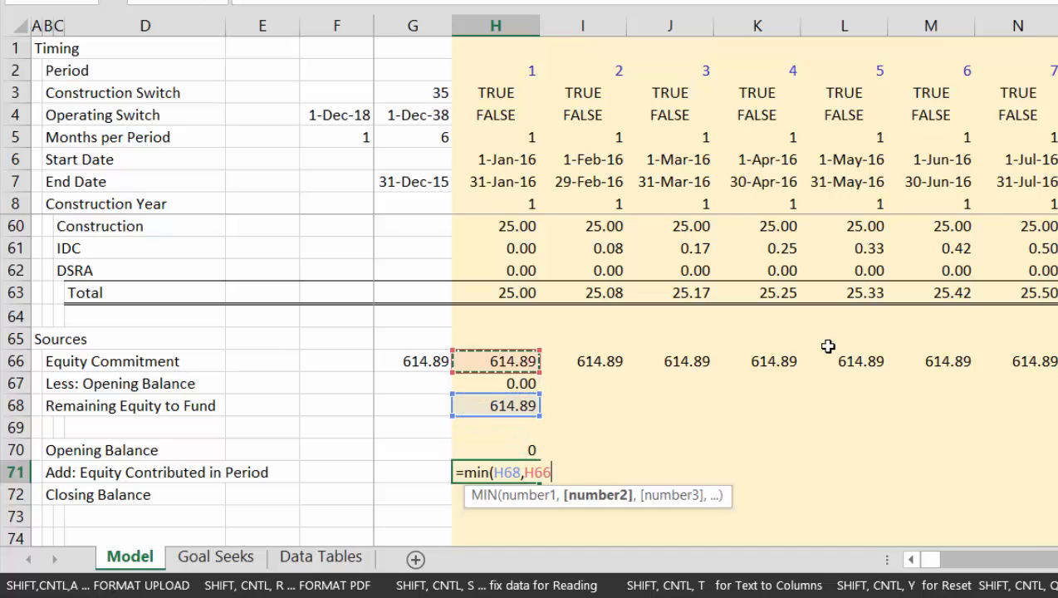
{"action": "type", "text": ")"}
{"action": "key", "text": "Return"}
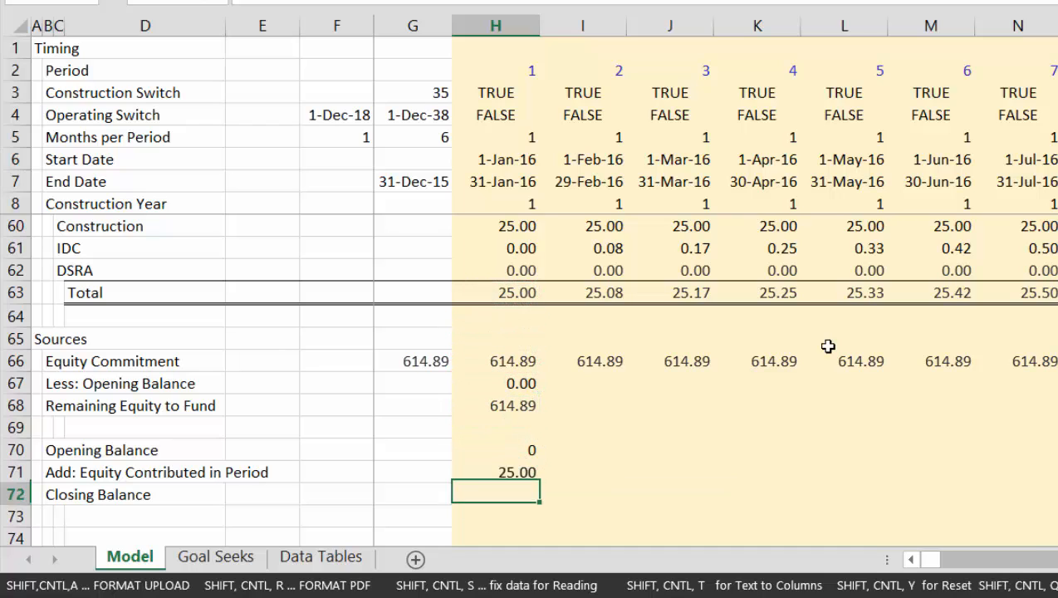
Calculate the Closing Balance in H72 with =SUM(H70:H71) and format H70:H72 as numbers with two decimals
{"action": "key", "text": "alt+equal"}
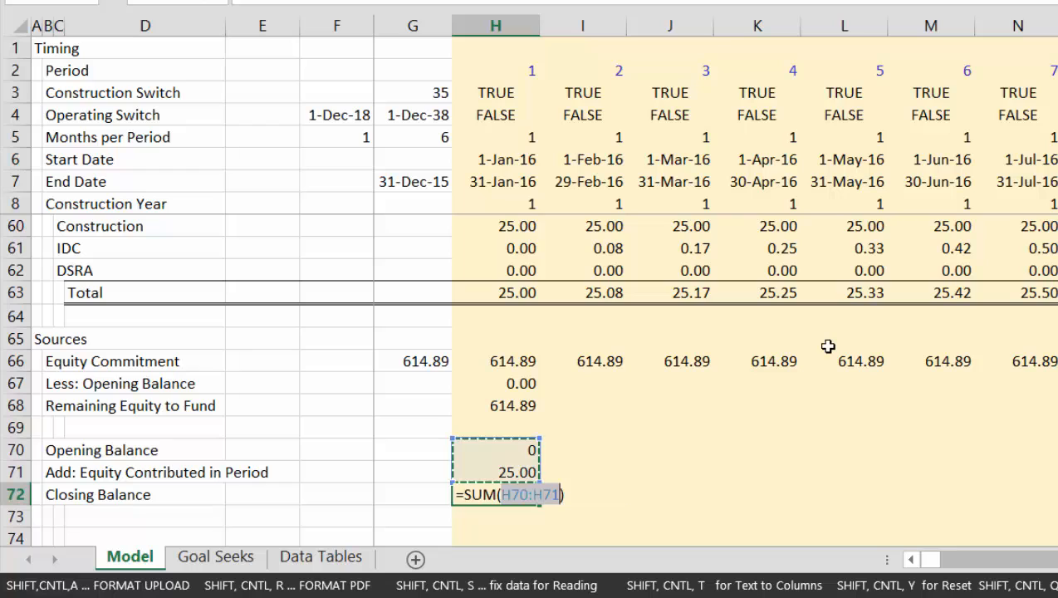
{"action": "key", "text": "Return"}
{"action": "key", "text": "Up"}
{"action": "key", "text": "Up"}
{"action": "key", "text": "Up"}
{"action": "key", "text": "Up"}
{"action": "key", "text": "Up"}
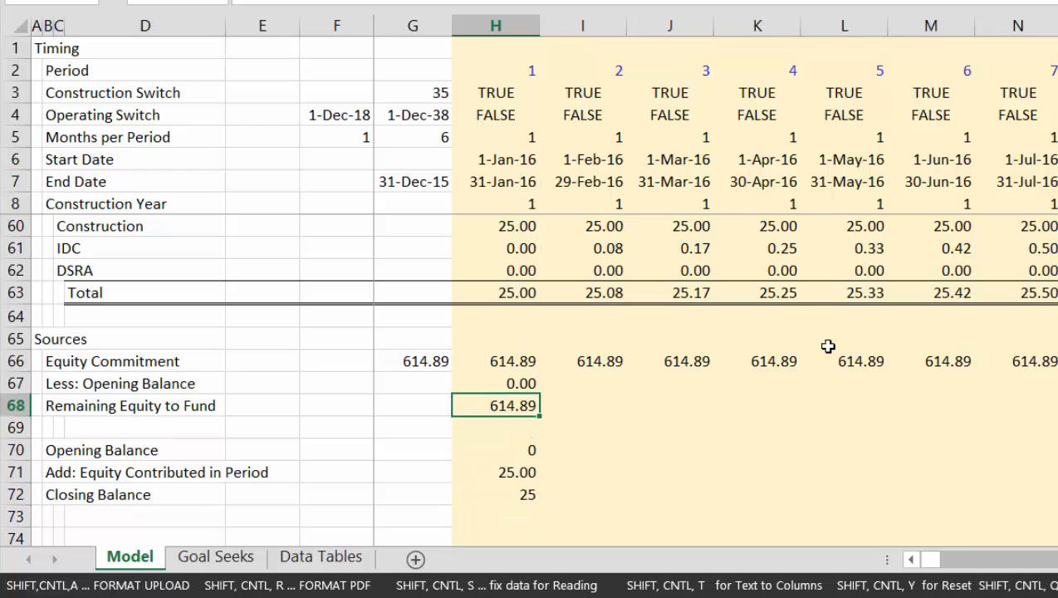
{"action": "key", "text": "Down"}
{"action": "key", "text": "Down"}
{"action": "key", "text": "shift+Down"}
{"action": "key", "text": "shift+Down"}
{"action": "key", "text": "ctrl+shift+1"}
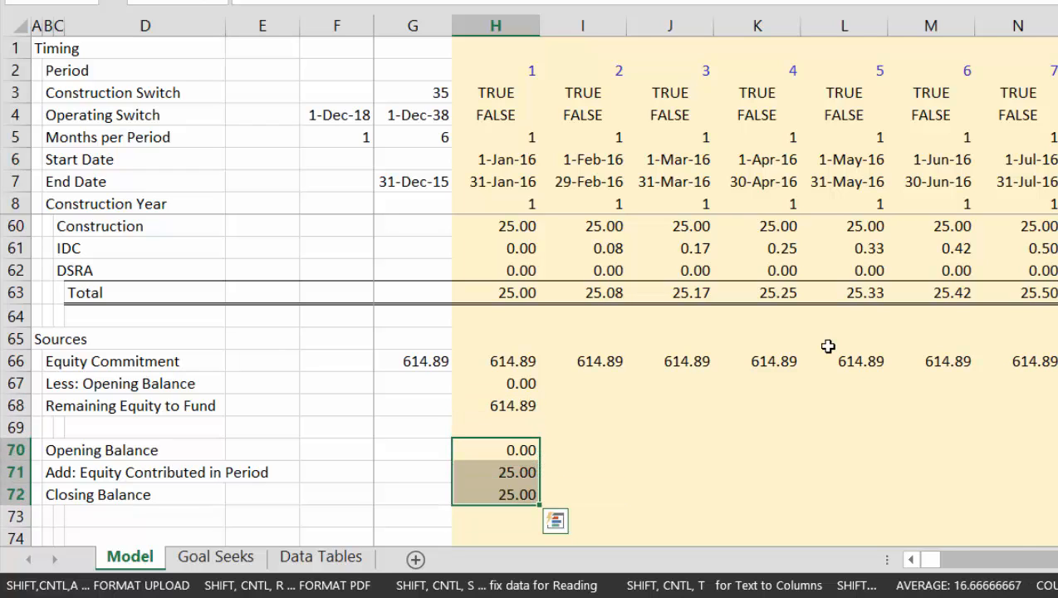
Copy the equity formulas in H67:H72 across all the timeline columns
{"action": "key", "text": "Up"}
{"action": "key", "text": "Up"}
{"action": "key", "text": "Up"}
{"action": "key", "text": "shift+Down"}
{"action": "key", "text": "shift+Down"}
{"action": "key", "text": "shift+Down"}
{"action": "key", "text": "shift+Down"}
{"action": "key", "text": "shift+Down"}
{"action": "key", "text": "shift+Down"}
{"action": "key", "text": "shift+Down"}
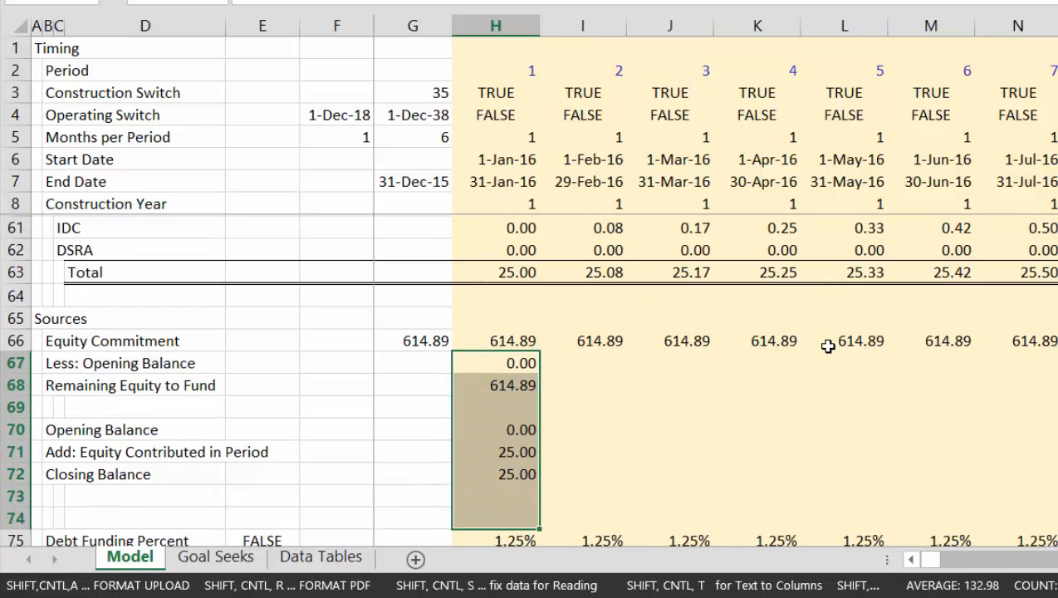
{"action": "key", "text": "shift+Up"}
{"action": "key", "text": "shift+Up"}
{"action": "key", "text": "ctrl+alt+r"}
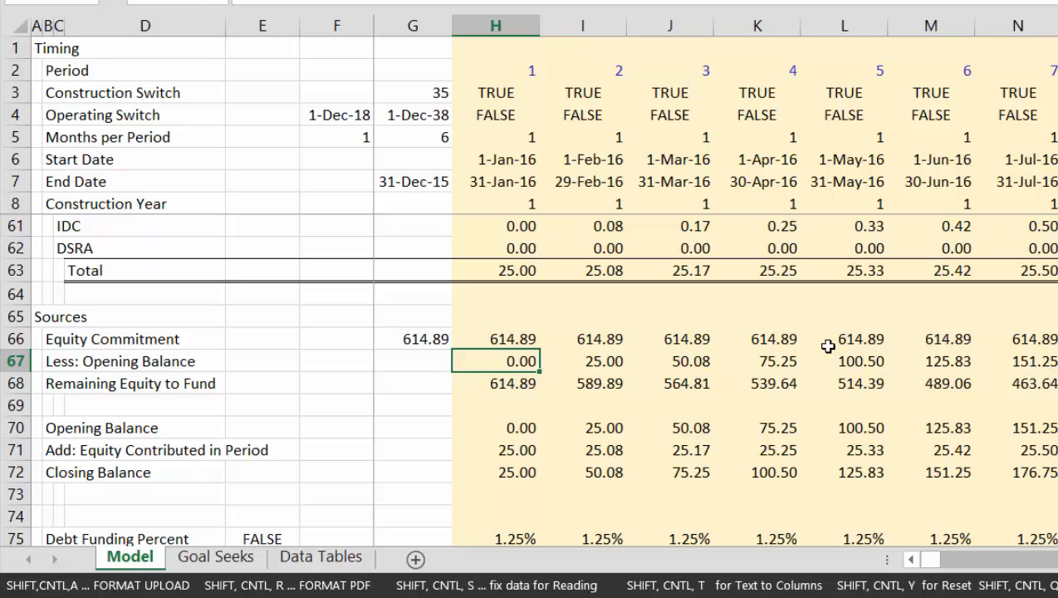
{"action": "key", "text": "Down"}
{"action": "key", "text": "Down"}
{"action": "key", "text": "Down"}
{"action": "key", "text": "Down"}
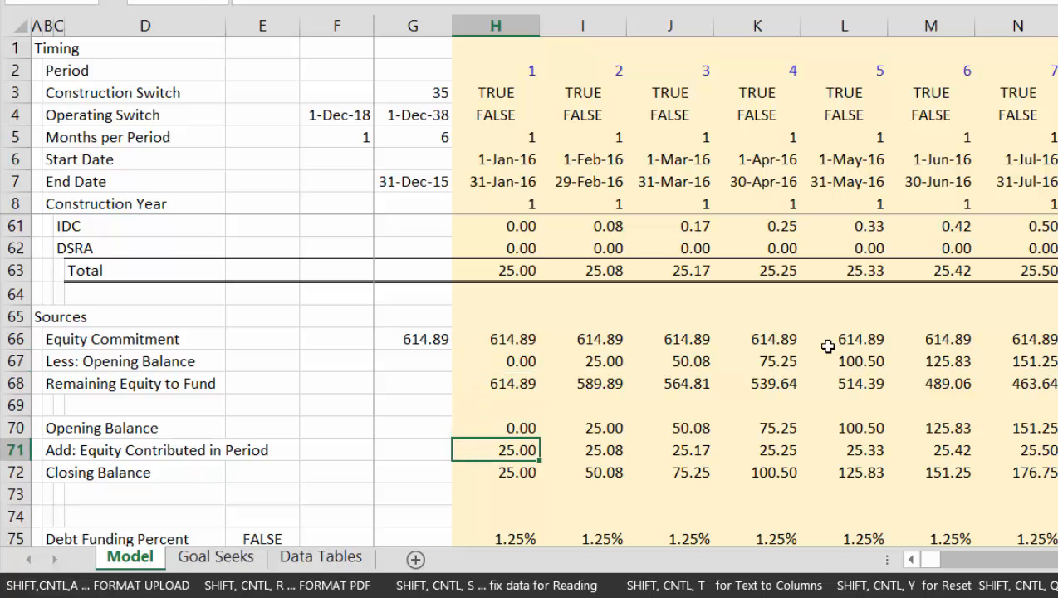
{"action": "key", "text": "Down"}
{"action": "key", "text": "Down"}
{"action": "key", "text": "Down"}
{"action": "key", "text": "Down"}
{"action": "key", "text": "Down"}
{"action": "key", "text": "Down"}
{"action": "key", "text": "Down"}
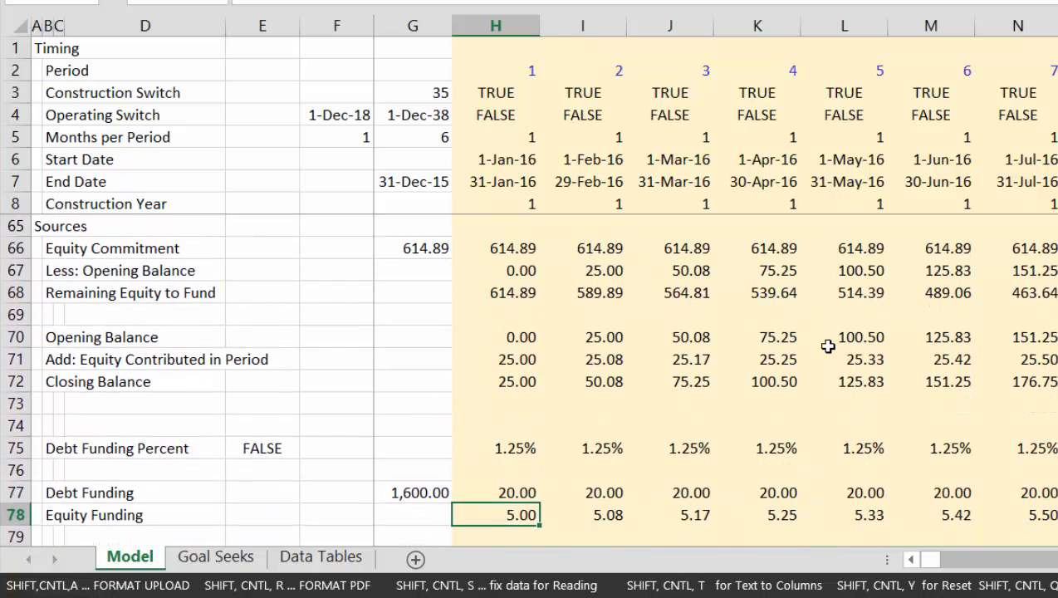
{"action": "key", "text": "Up"}
{"action": "type", "text": "="}
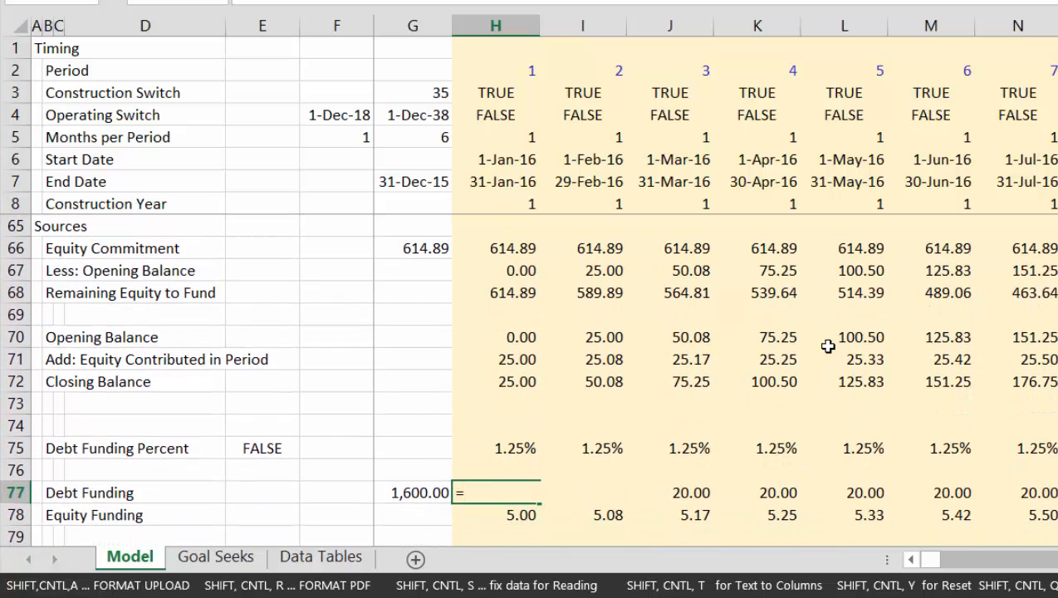
{"action": "key", "text": "Up"}
{"action": "key", "text": "Escape"}
{"action": "key", "text": "Left"}
{"action": "key", "text": "Left"}
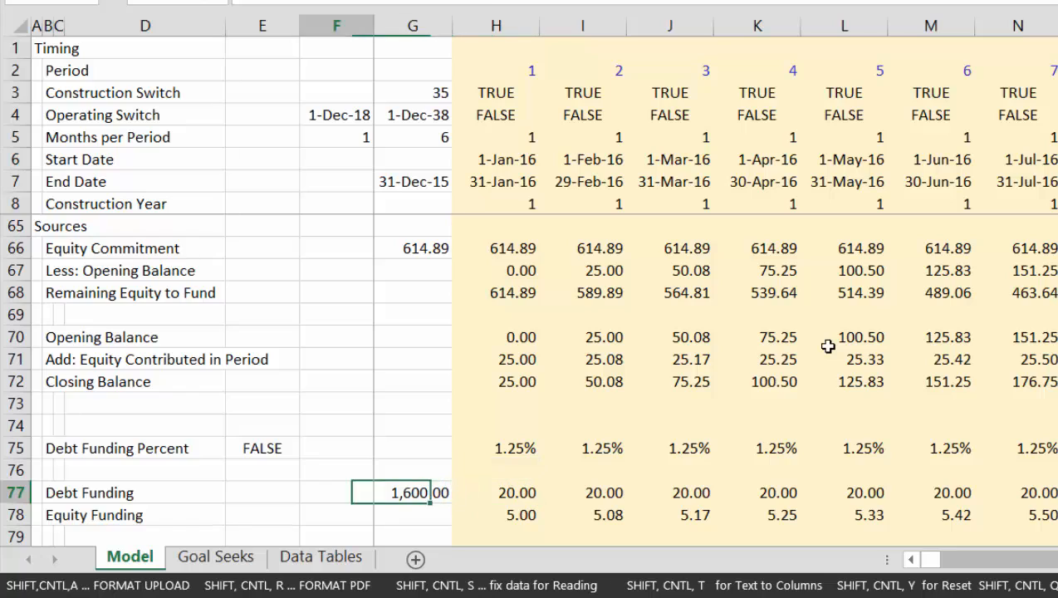
{"action": "key", "text": "Left"}
{"action": "key", "text": "Up"}
{"action": "key", "text": "Up"}
{"action": "key", "text": "Down"}
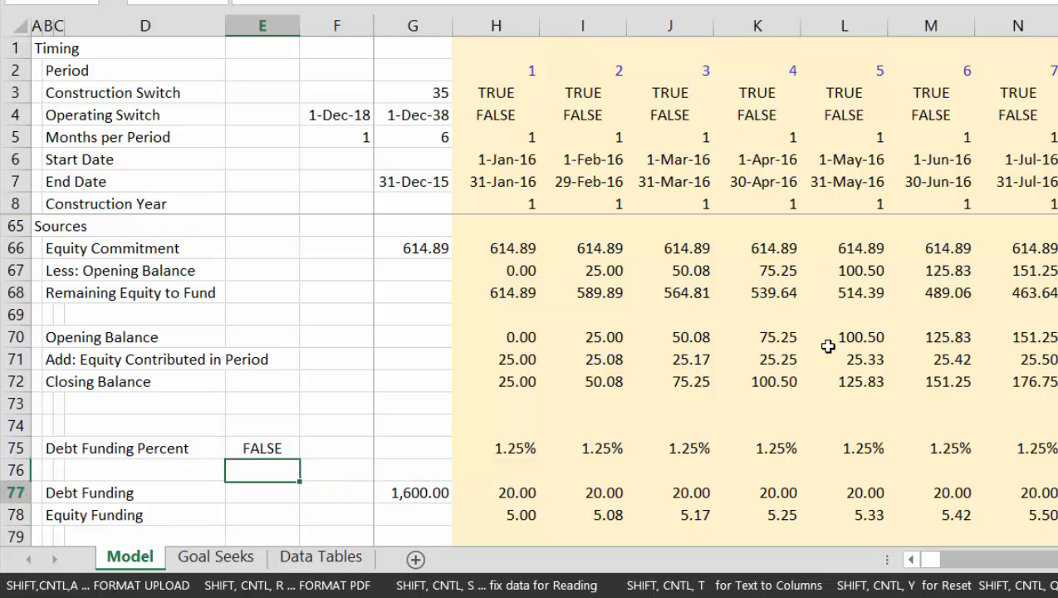
{"action": "key", "text": "Down"}
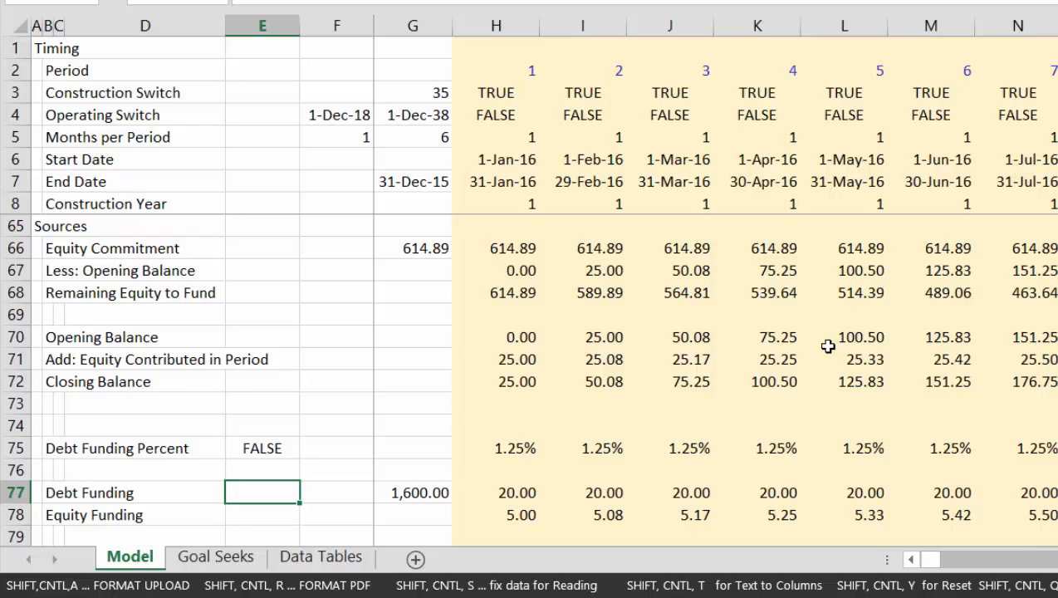
{"action": "key", "text": "Up"}
{"action": "key", "text": "Up"}
{"action": "key", "text": "Down"}
{"action": "key", "text": "Down"}
Clear the switch reference in E75 and link E77 on the Debt Funding row to the Equity First switch in F31
{"action": "key", "text": "Up"}
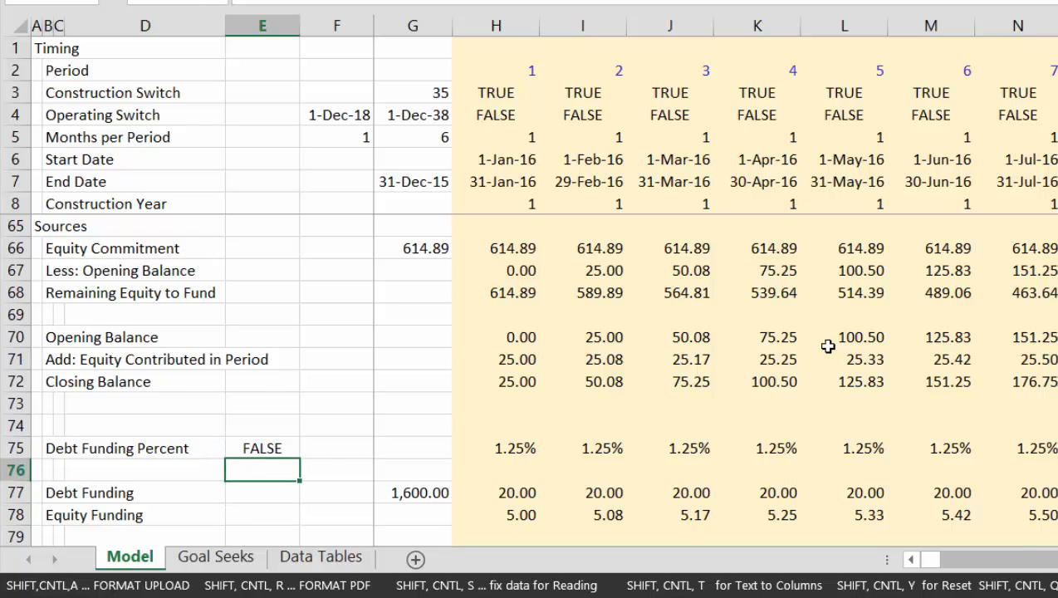
{"action": "key", "text": "Up"}
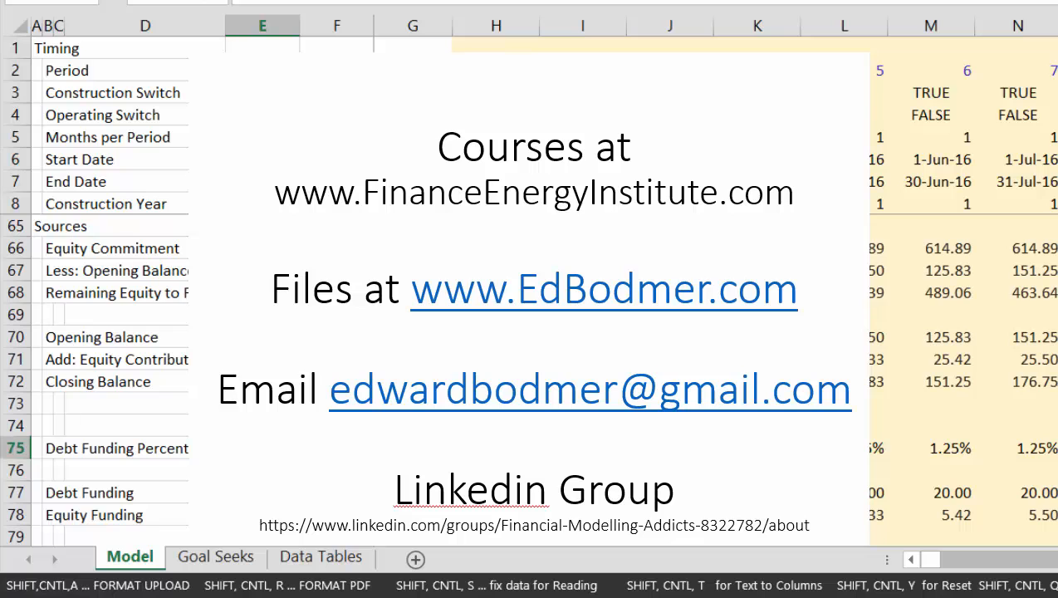
{"action": "key", "text": "Down"}
{"action": "key", "text": "Down"}
{"action": "scroll", "coordinate": [95, 374], "scroll_direction": "up", "scroll_amount": 14}
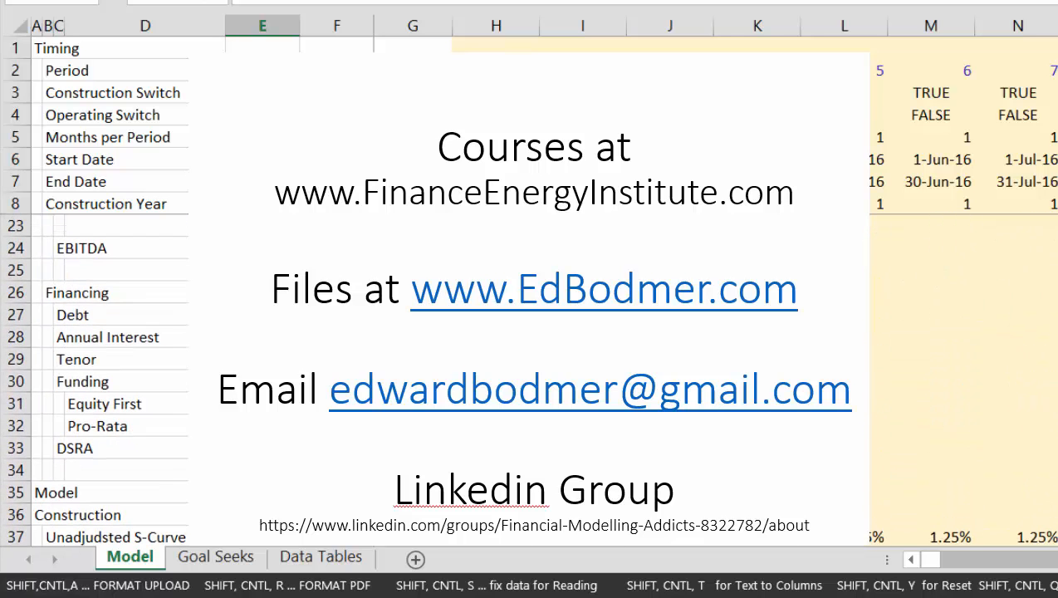
{"action": "key", "text": "Down"}
{"action": "key", "text": "Down"}
{"action": "key", "text": "Down"}
{"action": "key", "text": "Down"}
{"action": "key", "text": "Down"}
{"action": "key", "text": "Down"}
{"action": "key", "text": "Down"}
{"action": "key", "text": "Right"}
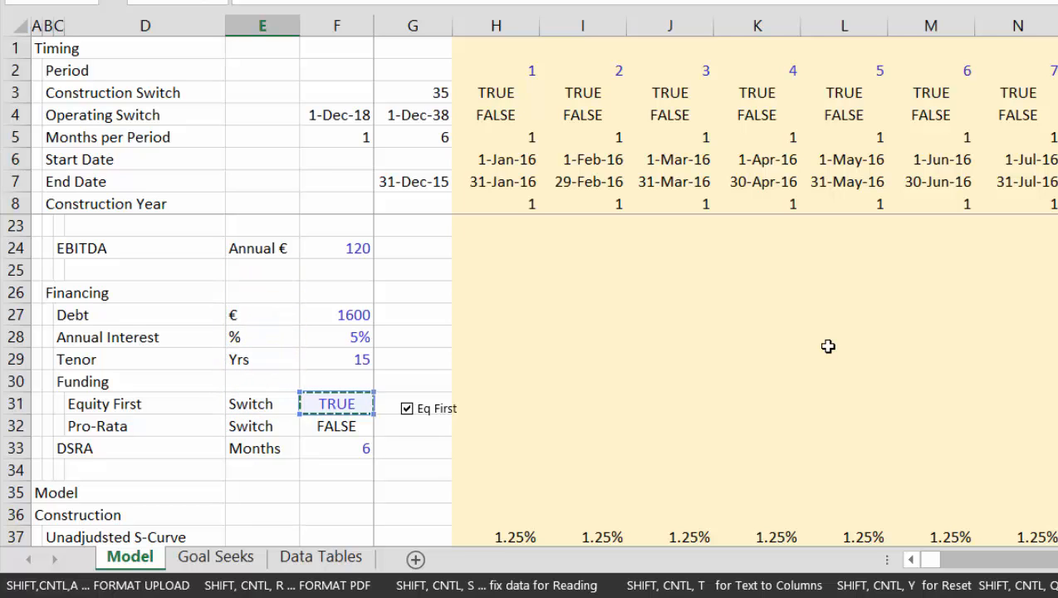
{"action": "key", "text": "Return"}
Edit the Debt Funding formula in H77 to start with an IF that tests the equity-first switch $E$77
{"action": "key", "text": "Up"}
{"action": "key", "text": "Right"}
{"action": "key", "text": "Right"}
{"action": "key", "text": "Right"}
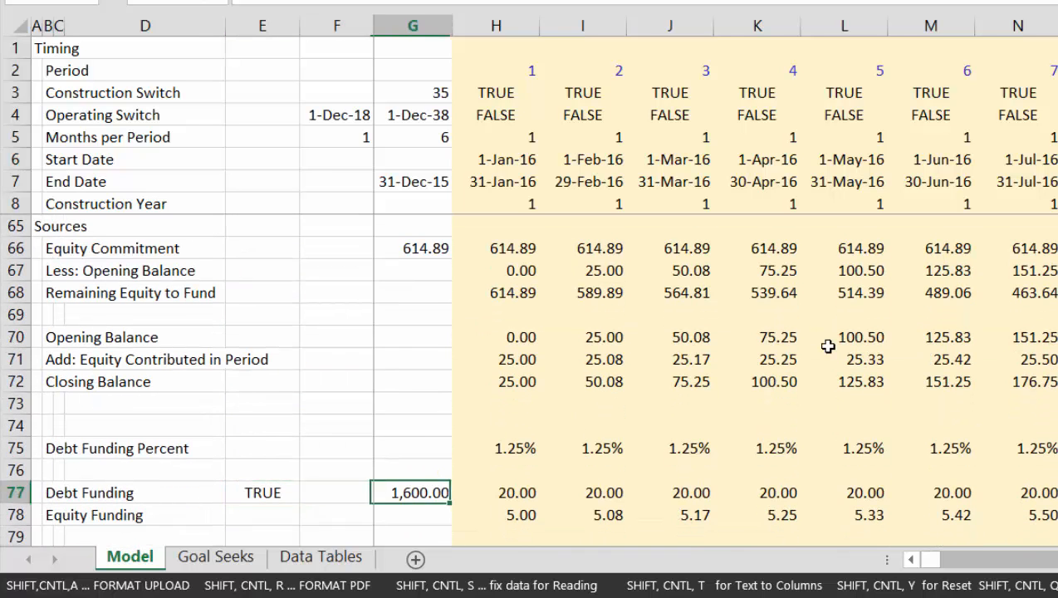
{"action": "key", "text": "F2"}
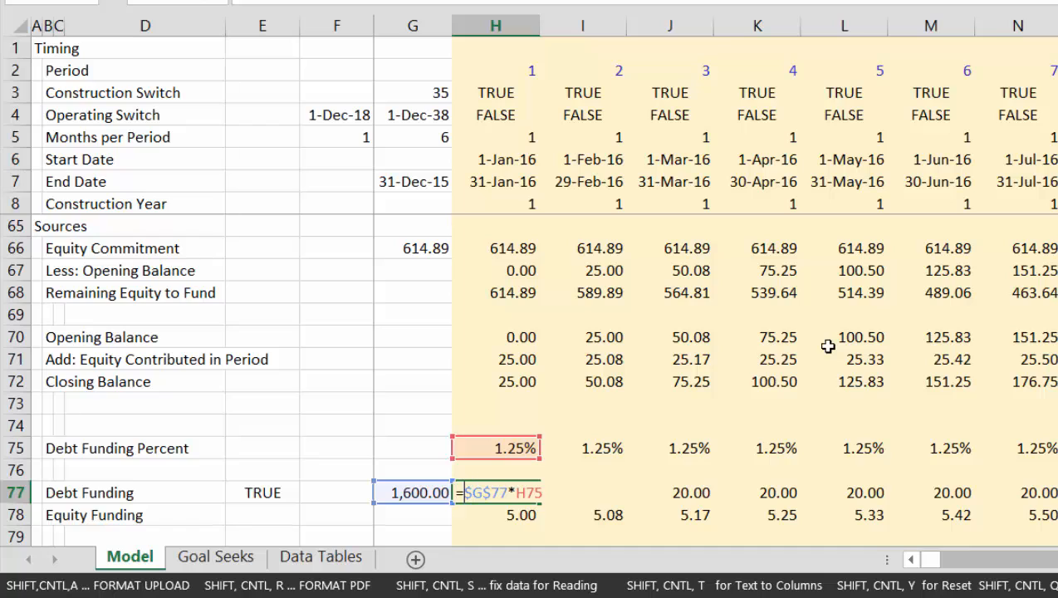
{"action": "type", "text": "if("}
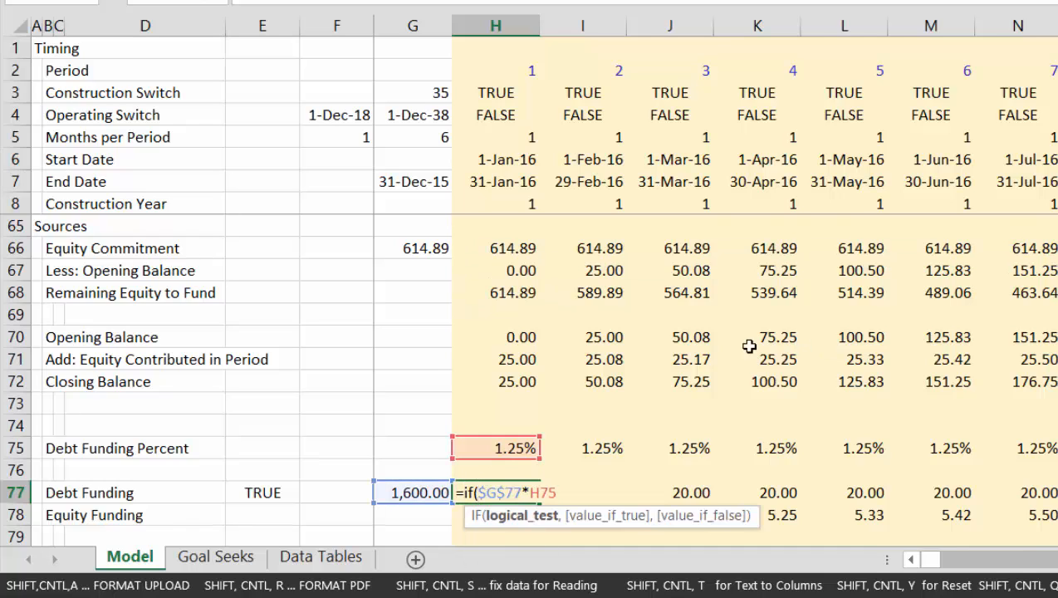
{"action": "left_click", "coordinate": [252, 496]}
{"action": "key", "text": "F4"}
{"action": "type", "text": ","}
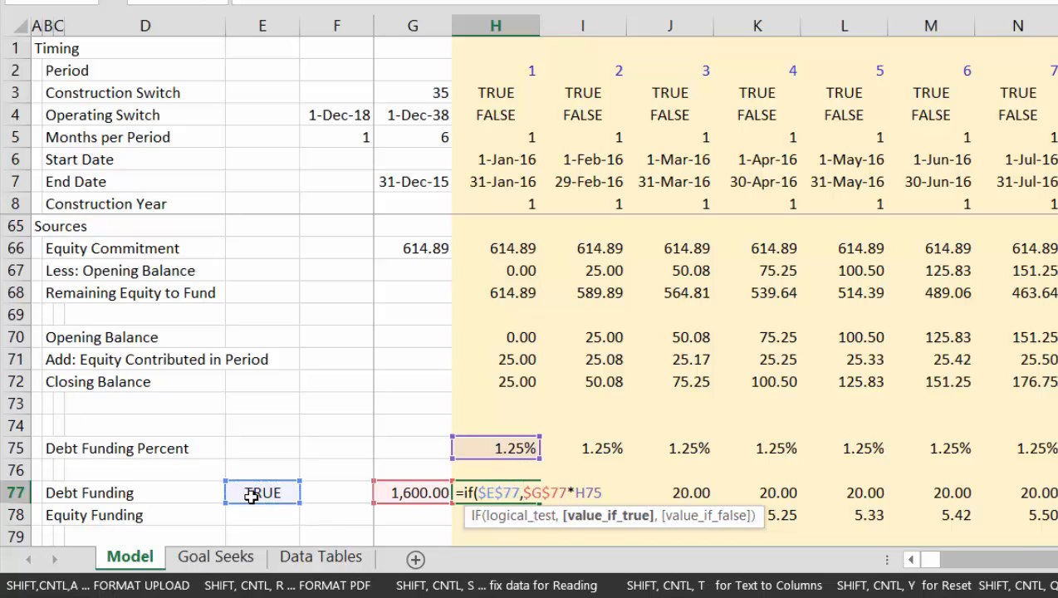
Set the IF's true value in H77 to the Funding total H63 minus Equity Contributed in Period H71
{"action": "left_click", "coordinate": [495, 238]}
{"action": "key", "text": "Up"}
{"action": "key", "text": "Up"}
{"action": "key", "text": "Up"}
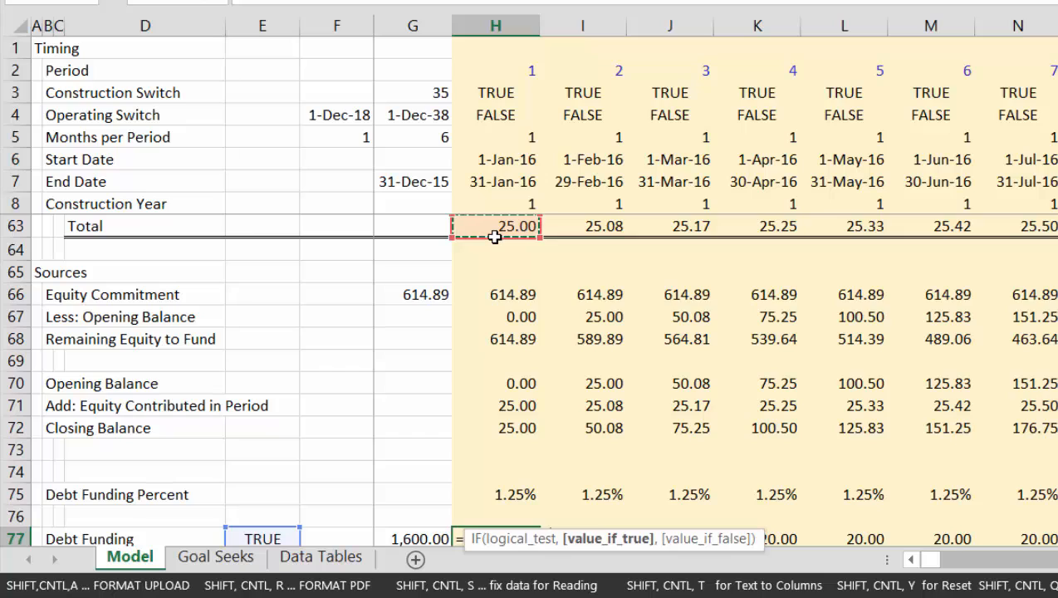
{"action": "type", "text": "-"}
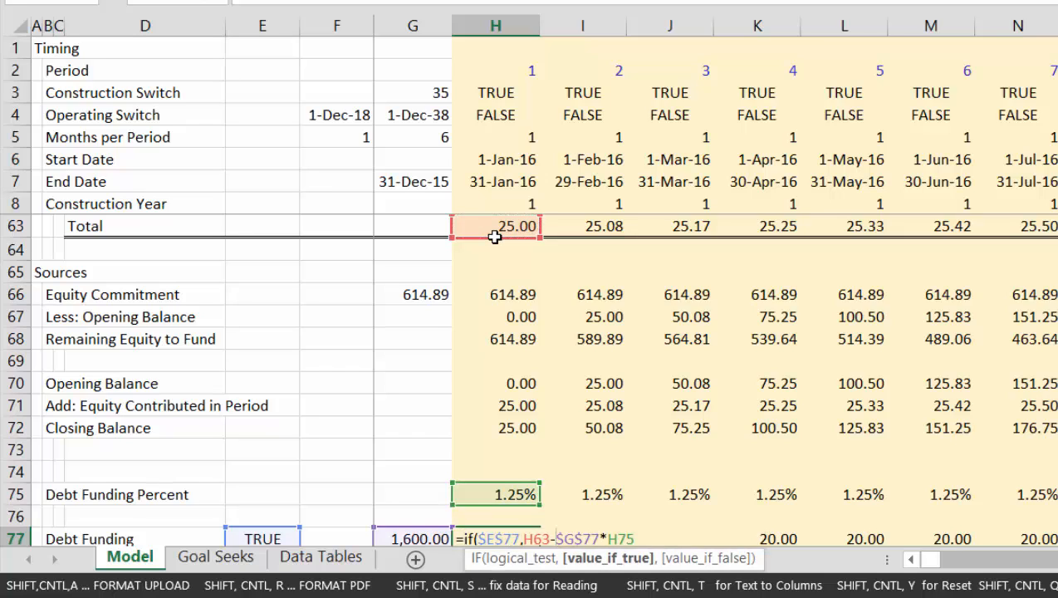
{"action": "key", "text": "Up"}
{"action": "key", "text": "Up"}
{"action": "key", "text": "Up"}
{"action": "key", "text": "Up"}
{"action": "key", "text": "Up"}
{"action": "key", "text": "Up"}
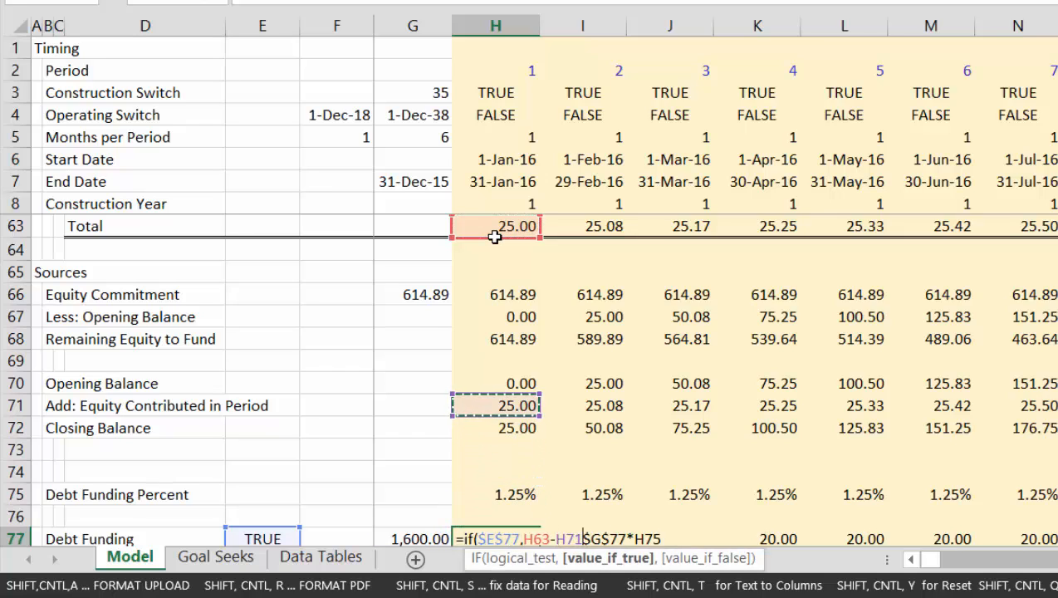
{"action": "key", "text": "Up"}
{"action": "key", "text": "Down"}
Separate $G$77*H75 with a comma as the false value and enter the IF formula in H77
{"action": "key", "text": "Return"}
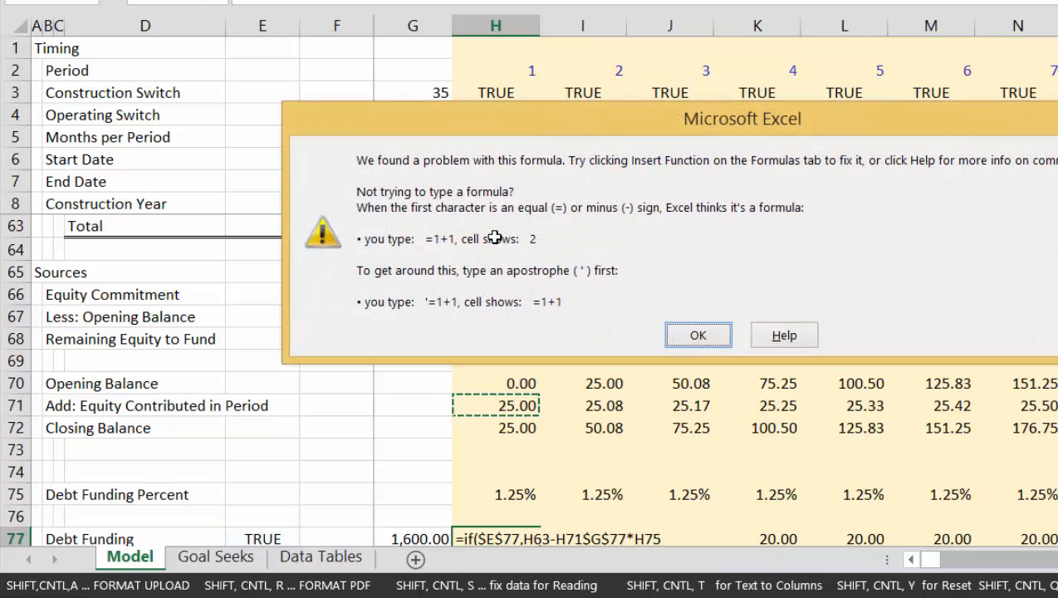
{"action": "key", "text": "Return"}
{"action": "key", "text": "Return"}
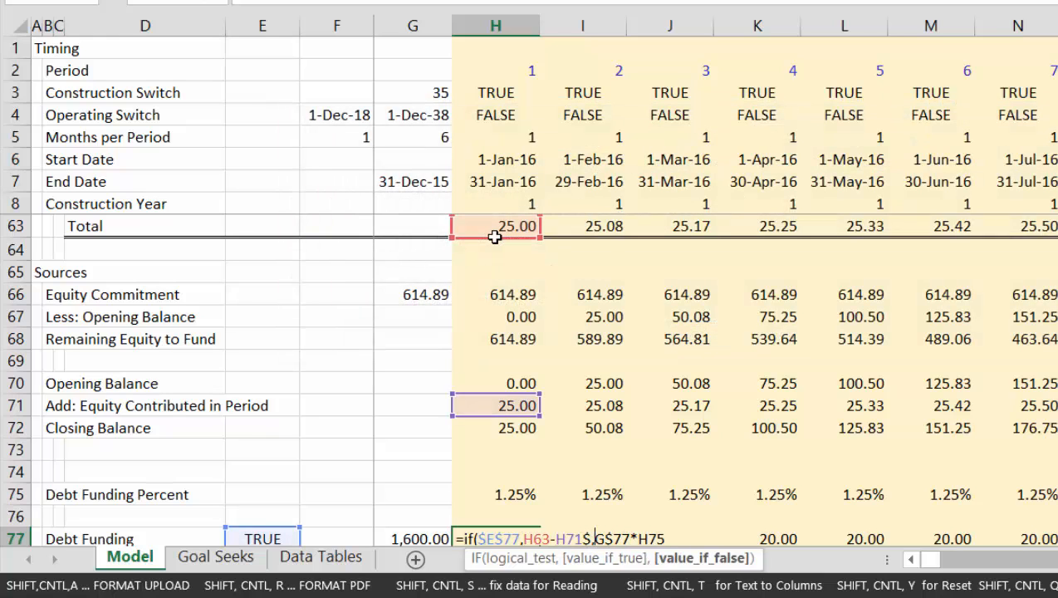
{"action": "key", "text": "Return"}
{"action": "key", "text": "Return"}
{"action": "key", "text": "Return"}
{"action": "key", "text": "Return"}
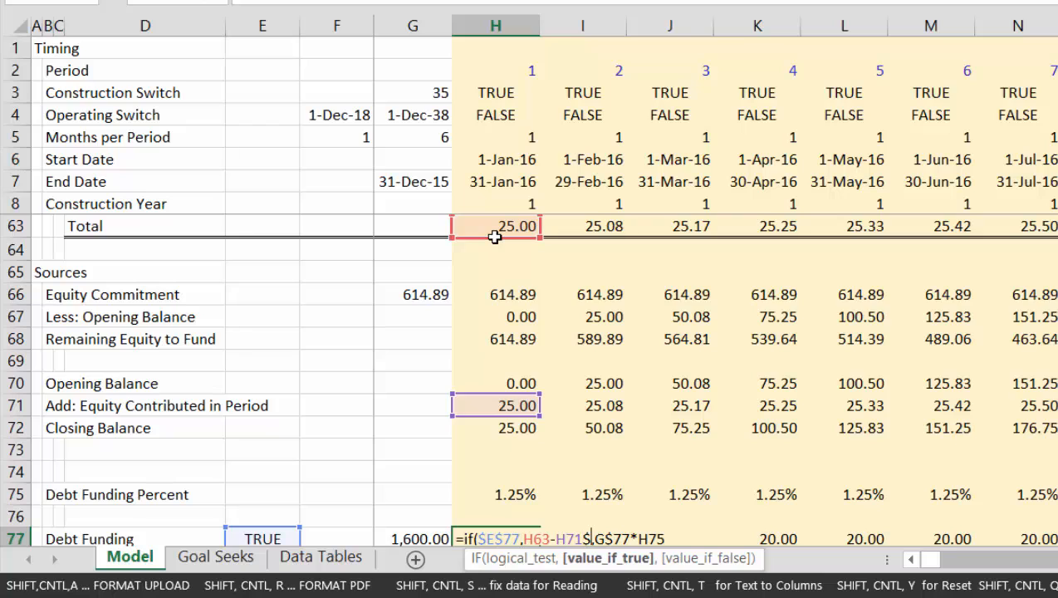
{"action": "key", "text": "Right"}
{"action": "key", "text": "BackSpace"}
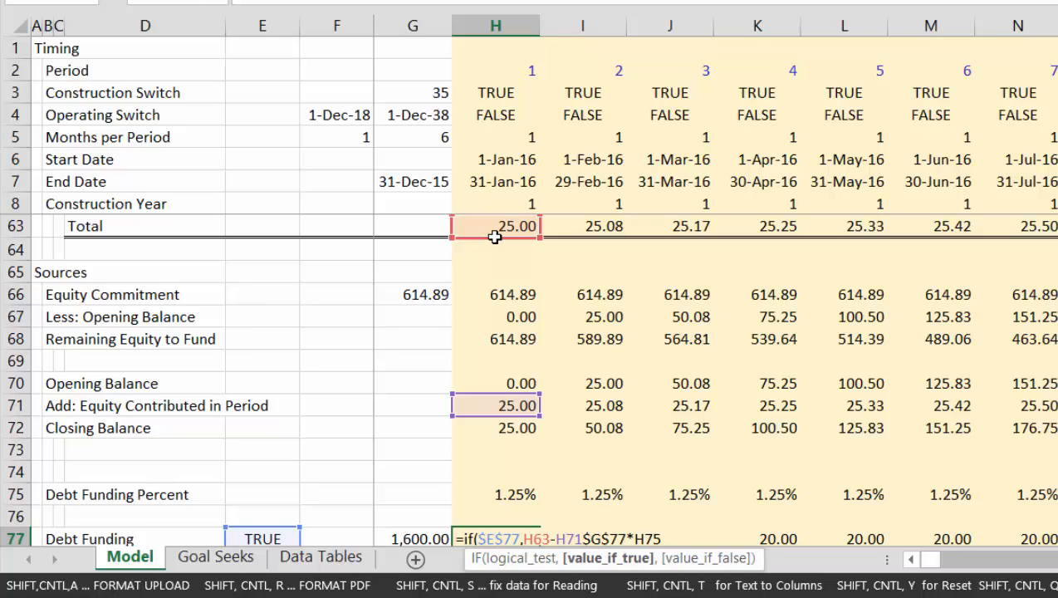
{"action": "type", "text": ","}
{"action": "key", "text": "Return"}
{"action": "key", "text": "Up"}
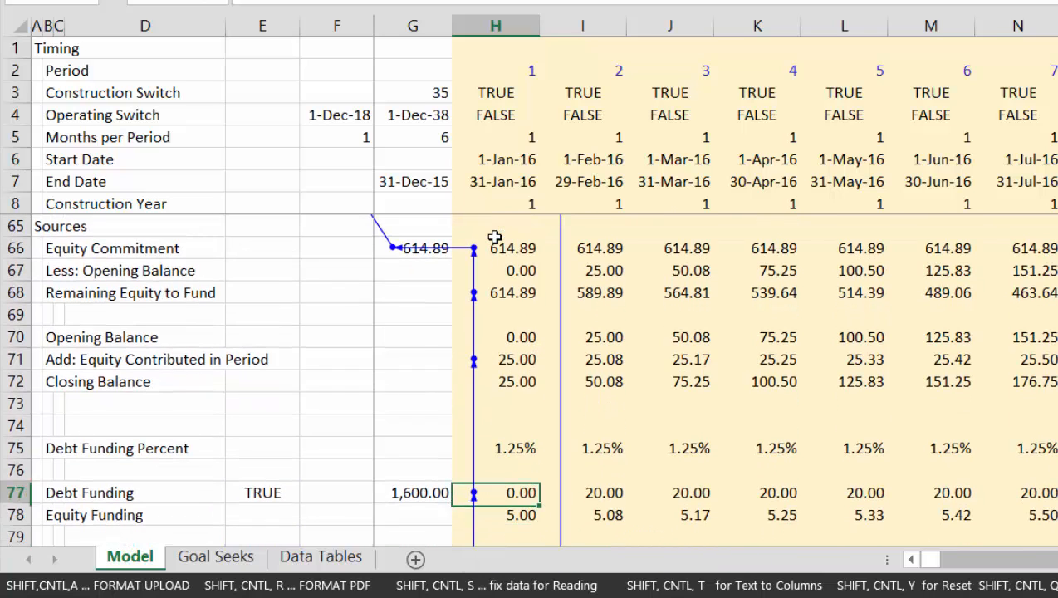
Copy the Debt Funding formula in H77 across all the timeline columns of row 77
{"action": "key", "text": "ctrl+shift+Right"}
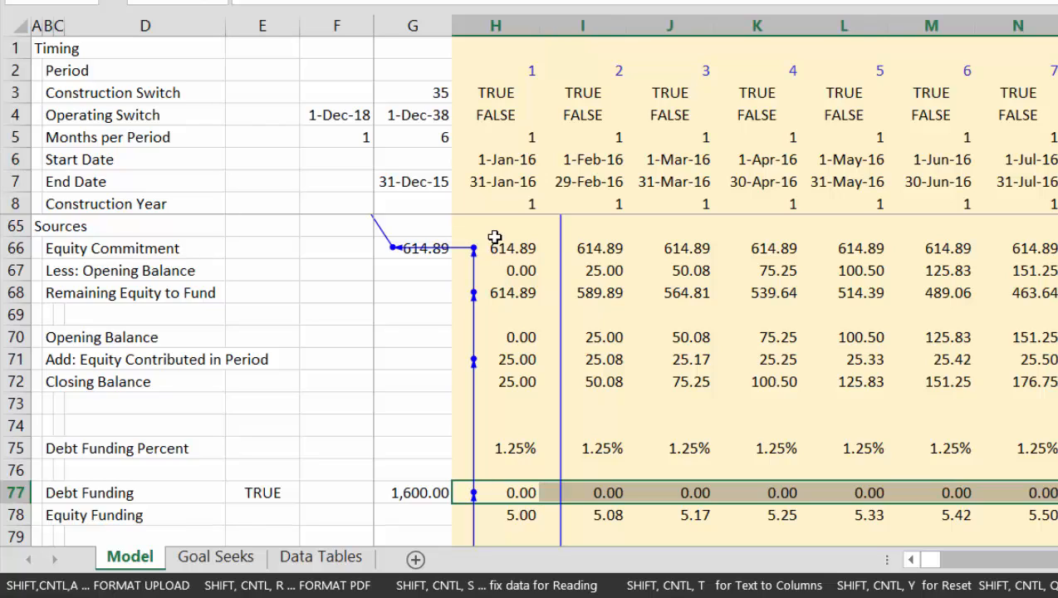
{"action": "key", "text": "ctrl+r"}
{"action": "key", "text": "Left"}
{"action": "key", "text": "Left"}
{"action": "key", "text": "Right"}
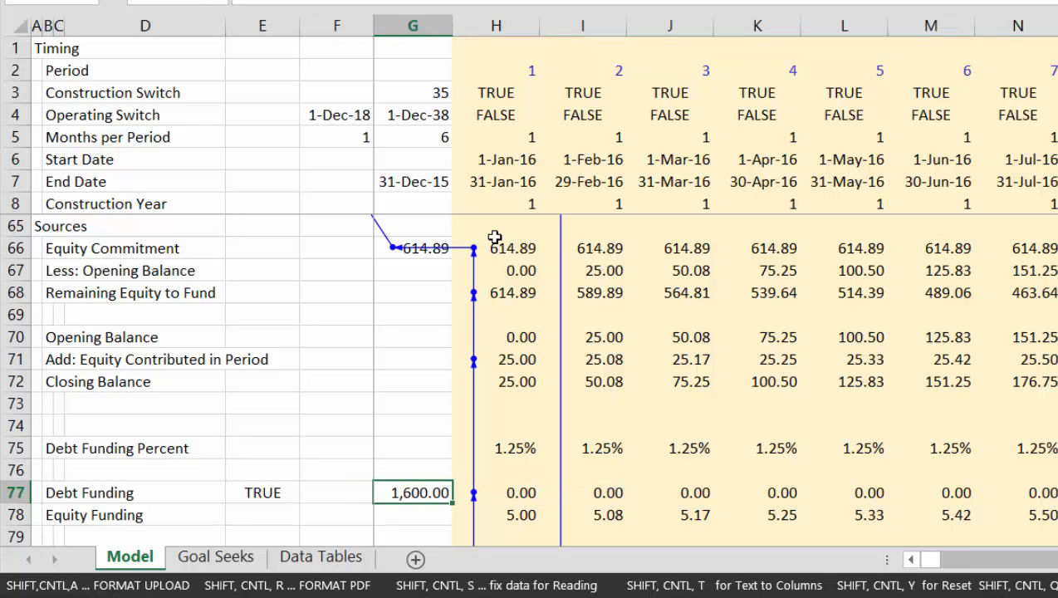
Examine the circular reference arrows running through the Sources, Funding and project cost summary sections
{"action": "key", "text": "Right"}
{"action": "key", "text": "Up"}
{"action": "key", "text": "Up"}
{"action": "key", "text": "ctrl+Up"}
{"action": "key", "text": "ctrl+Up"}
{"action": "key", "text": "ctrl+Up"}
{"action": "key", "text": "ctrl+Up"}
{"action": "key", "text": "ctrl+Up"}
{"action": "key", "text": "Up"}
{"action": "key", "text": "Up"}
{"action": "key", "text": "Up"}
{"action": "key", "text": "Up"}
{"action": "key", "text": "Up"}
{"action": "key", "text": "Up"}
{"action": "key", "text": "Up"}
{"action": "key", "text": "Up"}
{"action": "key", "text": "Up"}
{"action": "key", "text": "Up"}
{"action": "key", "text": "Up"}
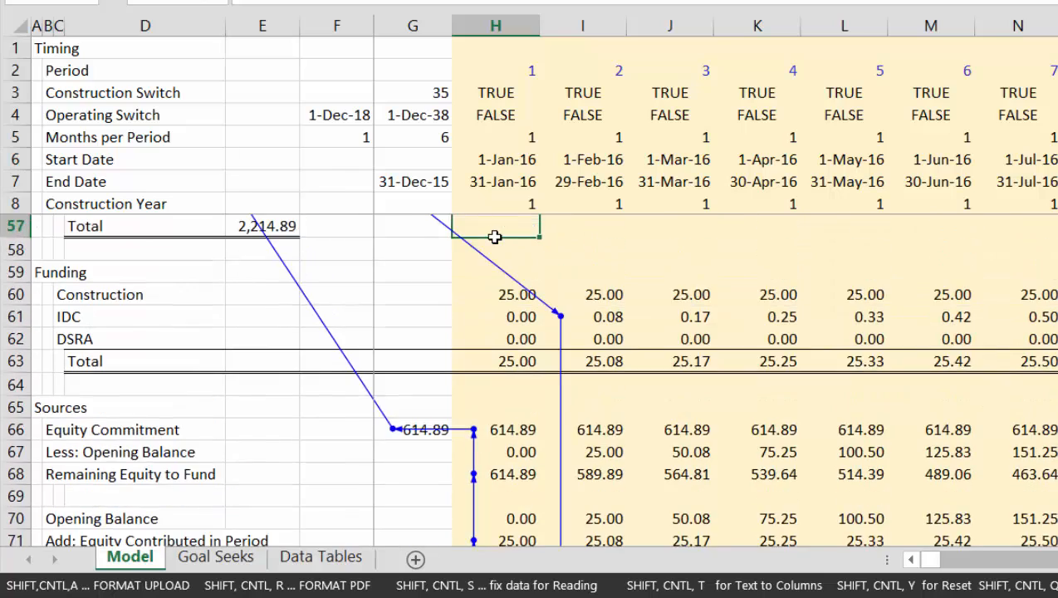
{"action": "key", "text": "Up"}
{"action": "key", "text": "Up"}
{"action": "key", "text": "Up"}
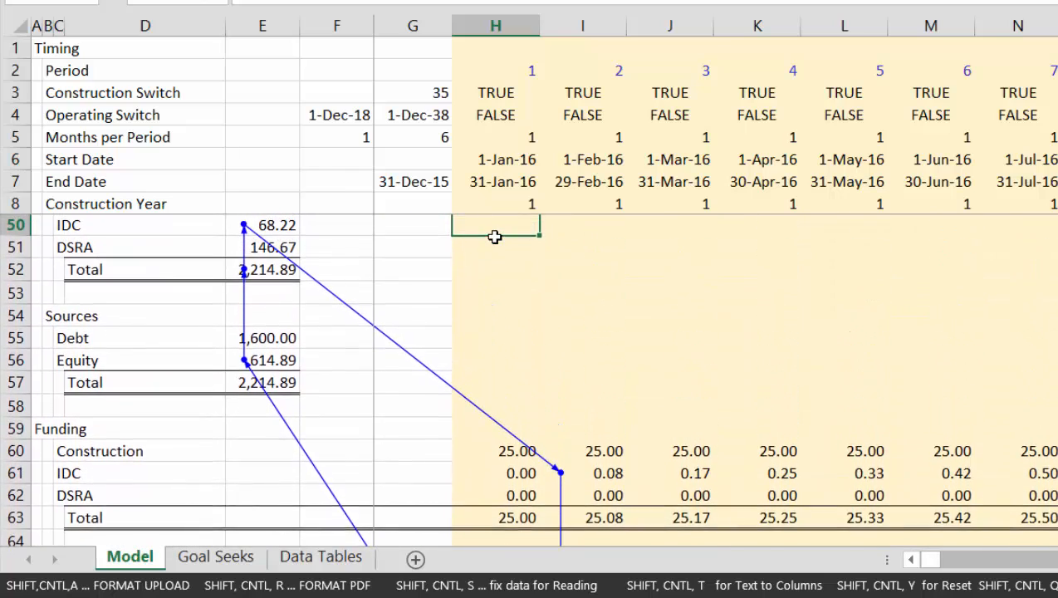
{"action": "key", "text": "Down"}
{"action": "key", "text": "Down"}
Clear the IDC formulas in the Funding section from H61 across the whole timeline
{"action": "key", "text": "Down"}
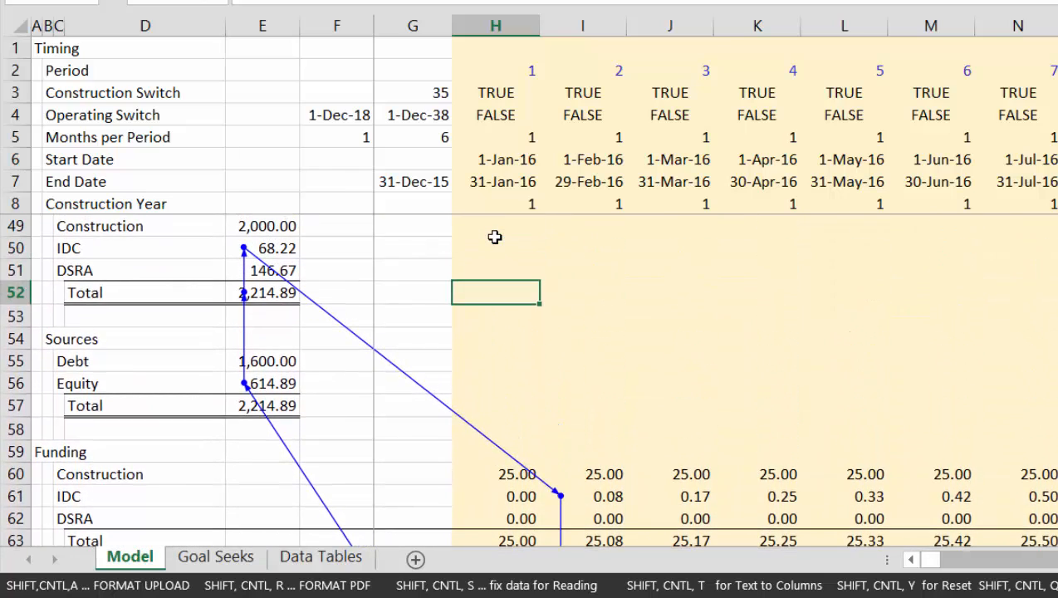
{"action": "key", "text": "Up"}
{"action": "key", "text": "Up"}
{"action": "key", "text": "Left"}
{"action": "key", "text": "Down"}
{"action": "key", "text": "Down"}
{"action": "key", "text": "Down"}
{"action": "key", "text": "Down"}
{"action": "key", "text": "Down"}
{"action": "key", "text": "Down"}
{"action": "key", "text": "Down"}
{"action": "key", "text": "Down"}
{"action": "key", "text": "Down"}
{"action": "key", "text": "Down"}
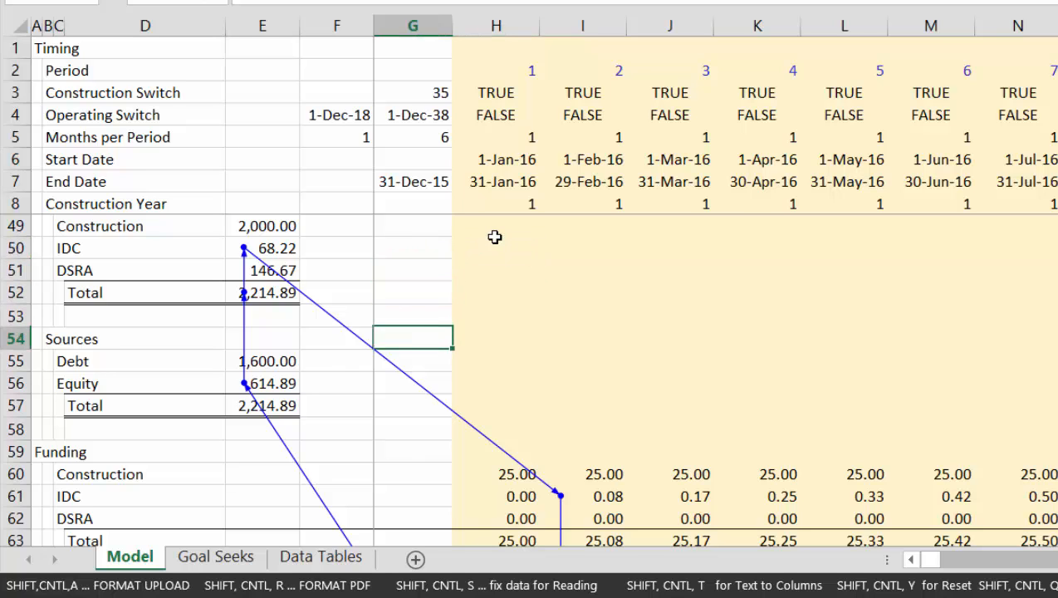
{"action": "key", "text": "Down"}
{"action": "key", "text": "Right"}
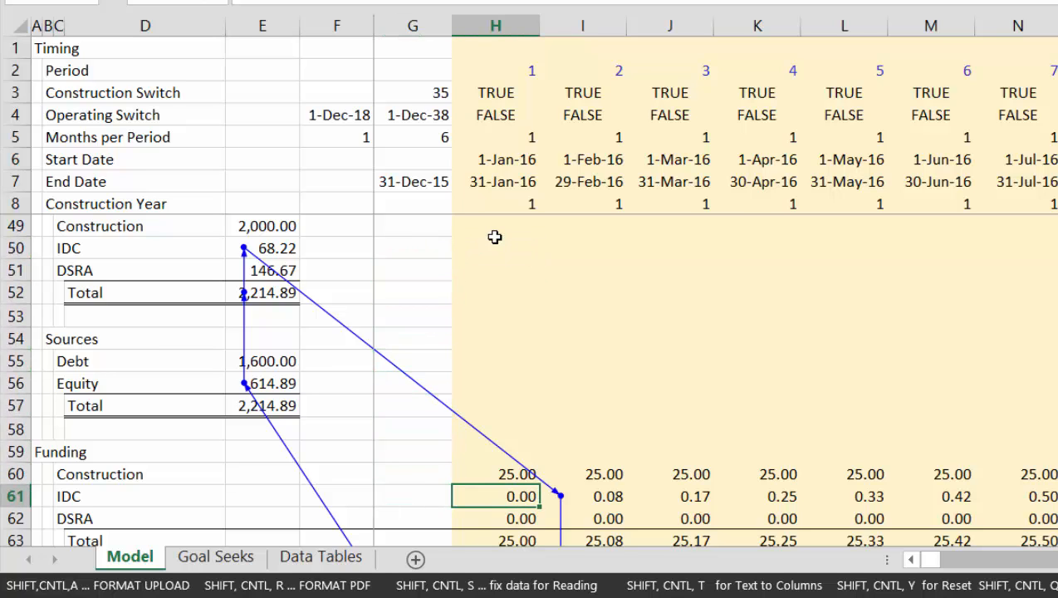
{"action": "key", "text": "ctrl+shift+Right"}
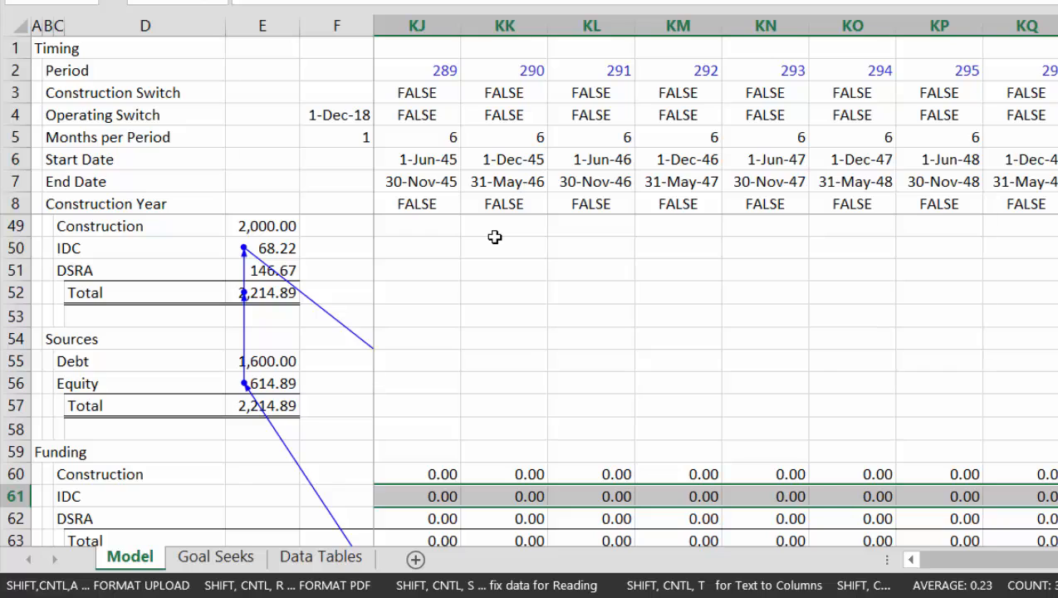
{"action": "key", "text": "Delete"}
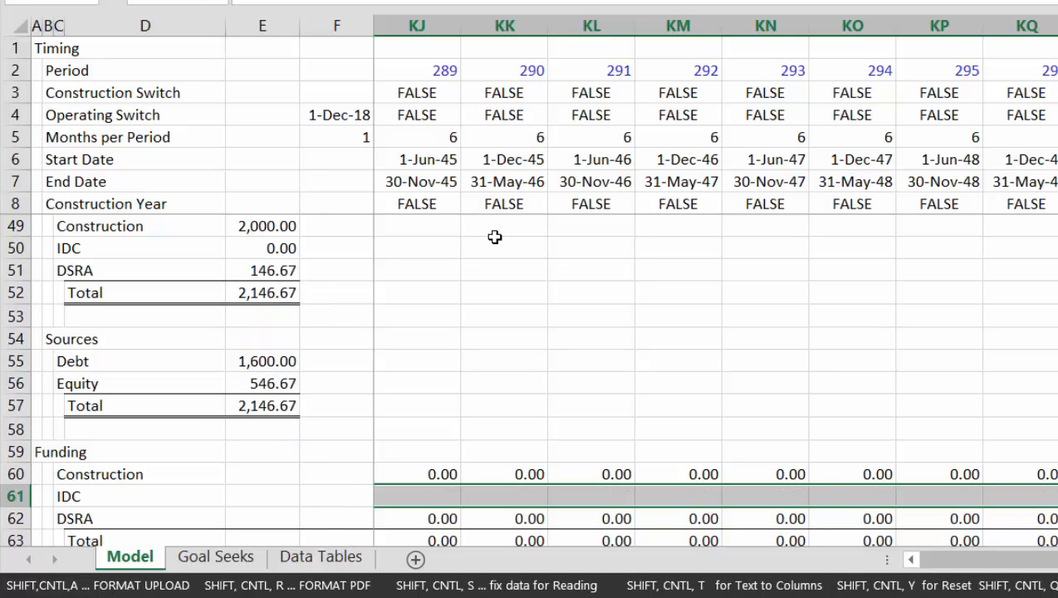
Undo the clearing of the IDC row 61 and dismiss the circular reference warning
{"action": "key", "text": "Left"}
{"action": "key", "text": "Left"}
{"action": "key", "text": "Right"}
{"action": "key", "text": "Right"}
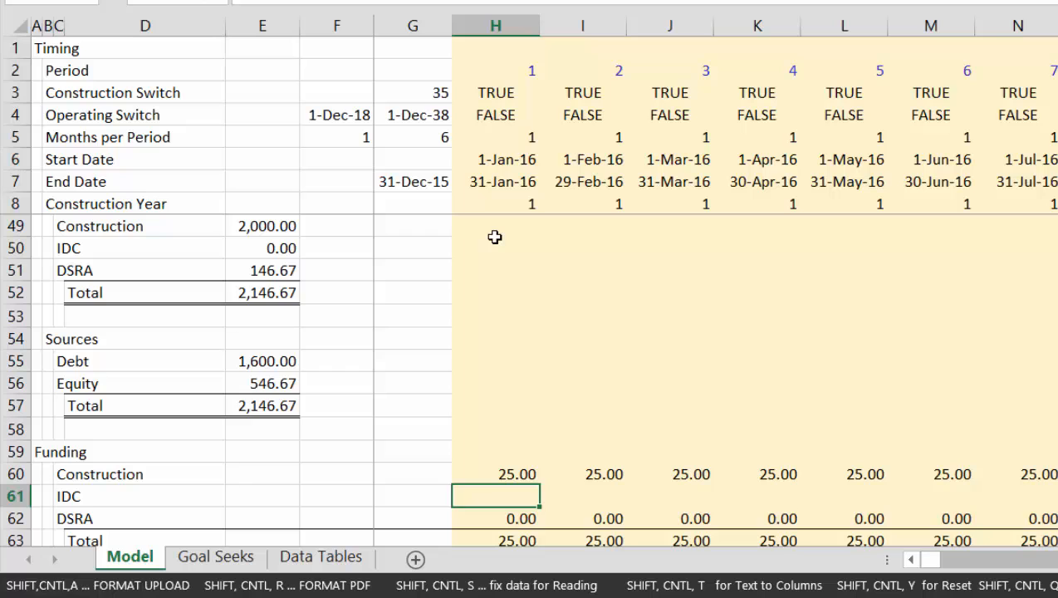
{"action": "key", "text": "ctrl+z"}
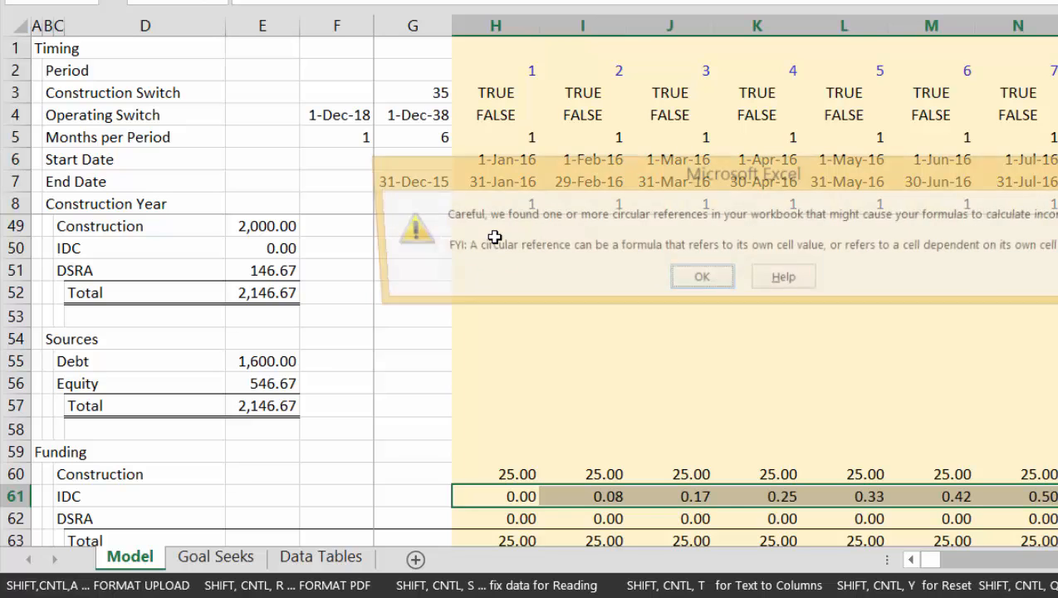
{"action": "key", "text": "Return"}
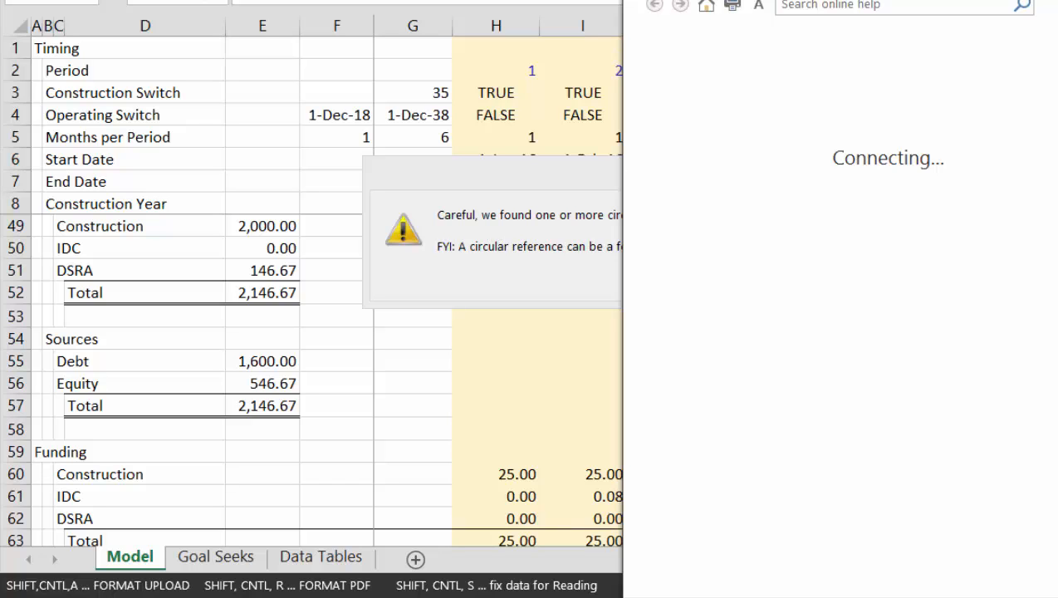
{"action": "key", "text": "alt+F4"}
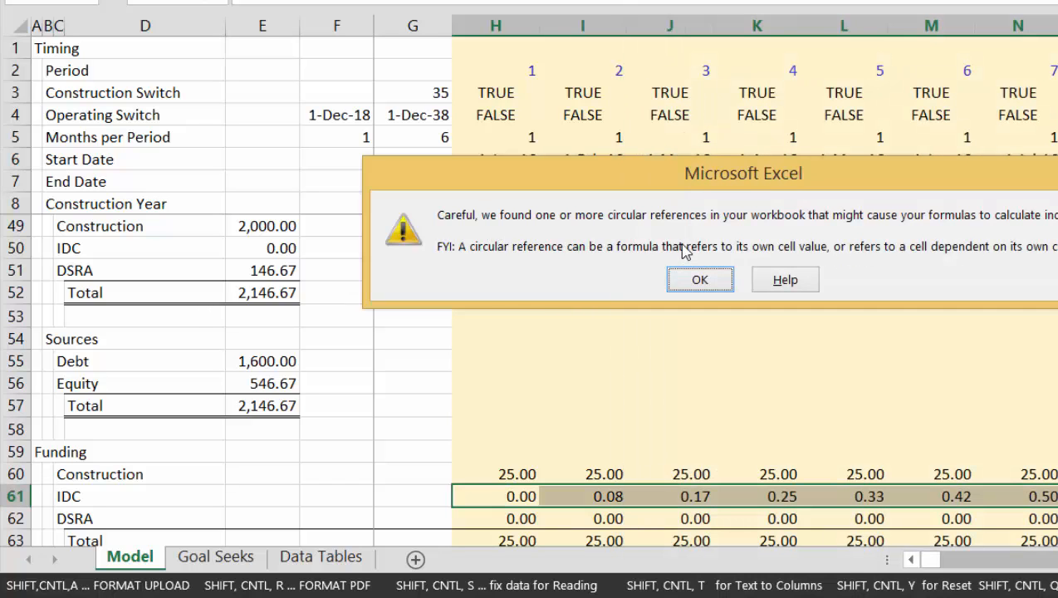
{"action": "left_click", "coordinate": [702, 280]}
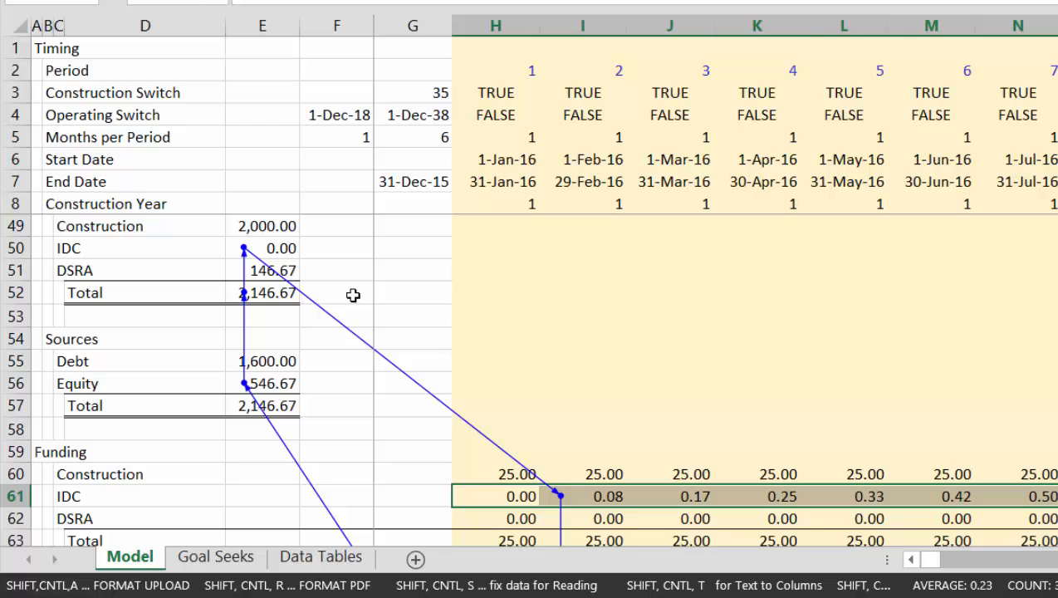
Clear the DSRA amount in E51 of the project cost summary
{"action": "key", "text": "Left"}
{"action": "key", "text": "Up"}
{"action": "key", "text": "Up"}
{"action": "key", "text": "Up"}
{"action": "key", "text": "Up"}
{"action": "key", "text": "Up"}
{"action": "key", "text": "Up"}
{"action": "key", "text": "Up"}
{"action": "key", "text": "Up"}
{"action": "key", "text": "Up"}
{"action": "key", "text": "Up"}
{"action": "key", "text": "Left"}
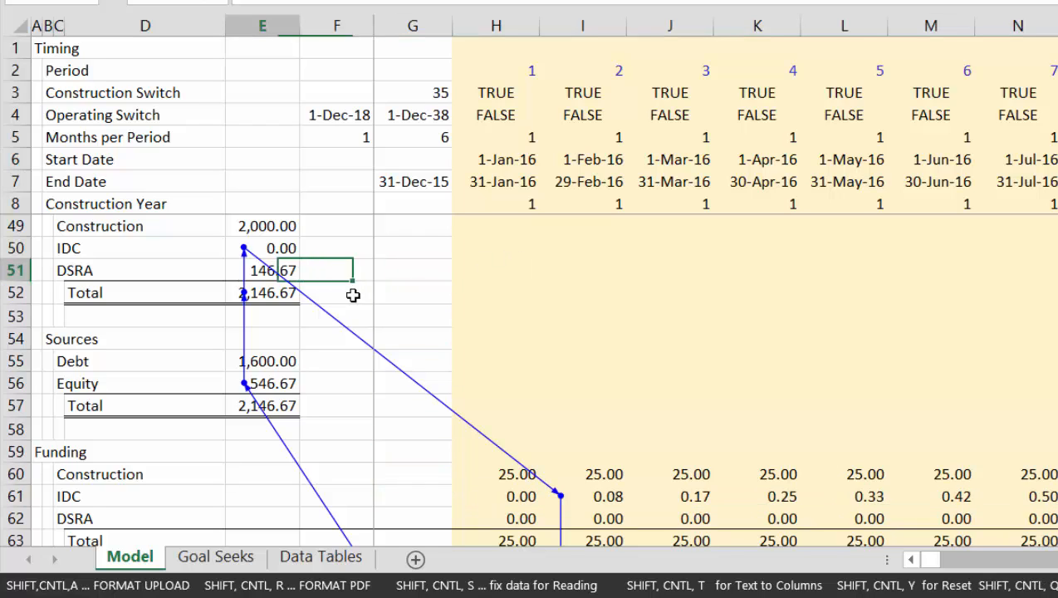
{"action": "key", "text": "Left"}
{"action": "key", "text": "Delete"}
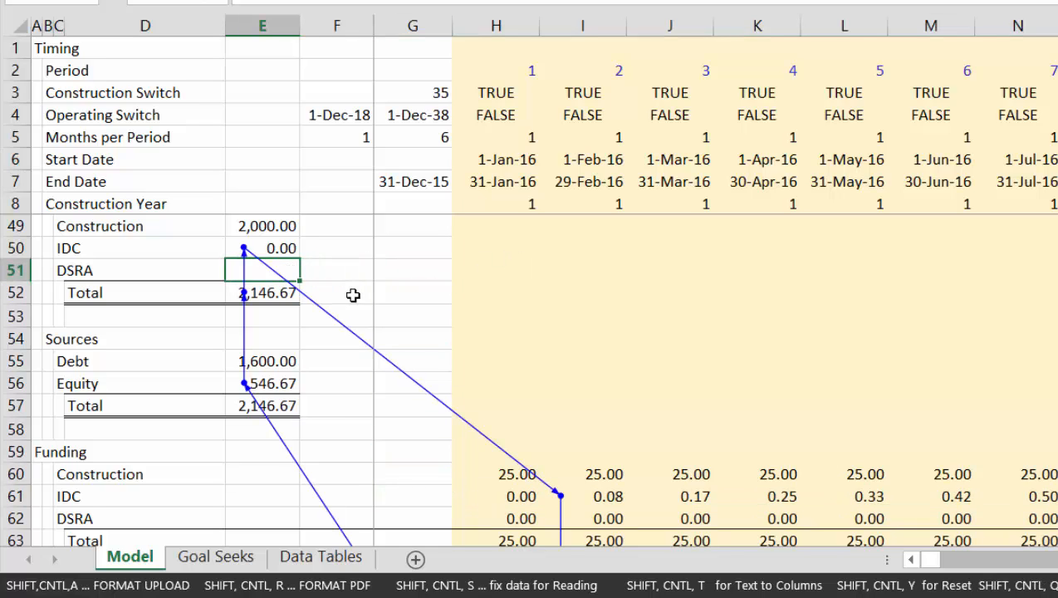
Undo the clearing of the DSRA amount in E51 of the project cost summary
{"action": "key", "text": "ctrl+z"}
{"action": "key", "text": "Down"}
{"action": "key", "text": "Down"}
{"action": "key", "text": "Down"}
{"action": "key", "text": "Down"}
{"action": "key", "text": "Down"}
{"action": "key", "text": "Down"}
{"action": "key", "text": "Down"}
{"action": "key", "text": "Down"}
{"action": "key", "text": "Down"}
{"action": "key", "text": "Down"}
{"action": "key", "text": "Down"}
{"action": "key", "text": "Down"}
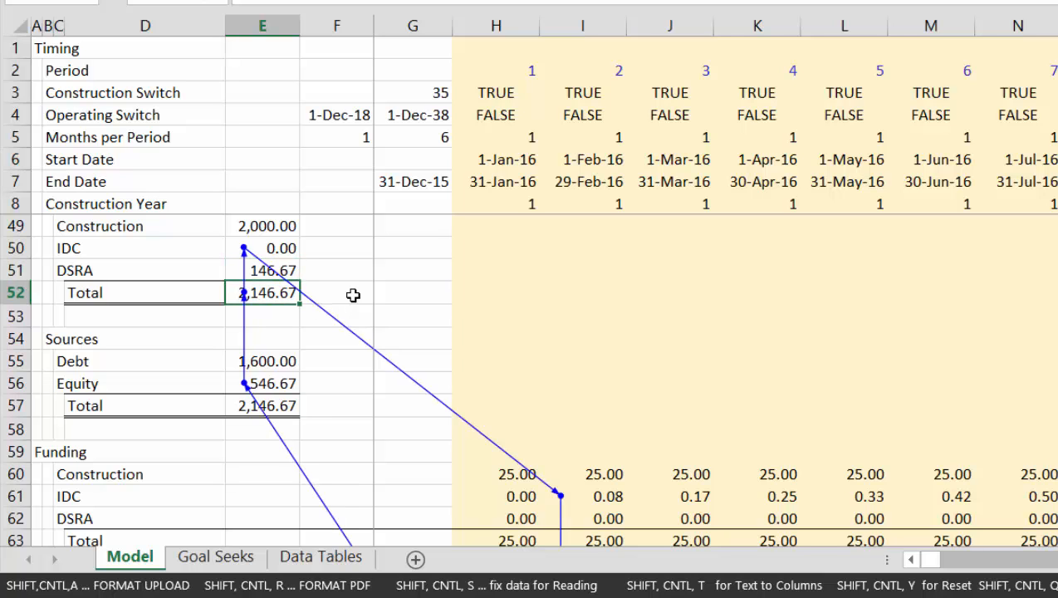
Examine the circular reference arrows from the equity commitment down through the Debt Schedule and back up to Funding
{"action": "key", "text": "Down"}
{"action": "key", "text": "Down"}
{"action": "key", "text": "Down"}
{"action": "key", "text": "Down"}
{"action": "key", "text": "Down"}
{"action": "key", "text": "Down"}
{"action": "key", "text": "Down"}
{"action": "key", "text": "Down"}
{"action": "key", "text": "Down"}
{"action": "key", "text": "Down"}
{"action": "key", "text": "Down"}
{"action": "key", "text": "Down"}
{"action": "key", "text": "Down"}
{"action": "key", "text": "Down"}
{"action": "key", "text": "Down"}
{"action": "key", "text": "Down"}
{"action": "key", "text": "Down"}
{"action": "key", "text": "Down"}
{"action": "key", "text": "Down"}
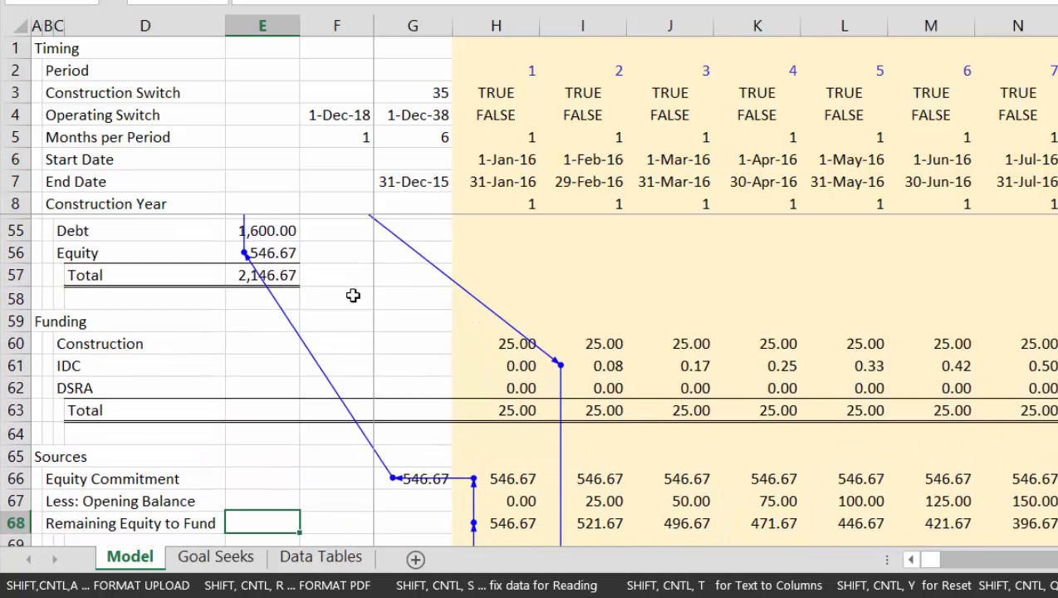
{"action": "key", "text": "Down"}
{"action": "key", "text": "Down"}
{"action": "key", "text": "Down"}
{"action": "key", "text": "Down"}
{"action": "key", "text": "Down"}
{"action": "key", "text": "Down"}
{"action": "key", "text": "Down"}
{"action": "key", "text": "Down"}
{"action": "key", "text": "Down"}
{"action": "key", "text": "Down"}
{"action": "key", "text": "Down"}
{"action": "key", "text": "Down"}
{"action": "key", "text": "Down"}
{"action": "key", "text": "Down"}
{"action": "key", "text": "Down"}
{"action": "key", "text": "Down"}
{"action": "key", "text": "Down"}
{"action": "key", "text": "Down"}
{"action": "key", "text": "Down"}
{"action": "key", "text": "Down"}
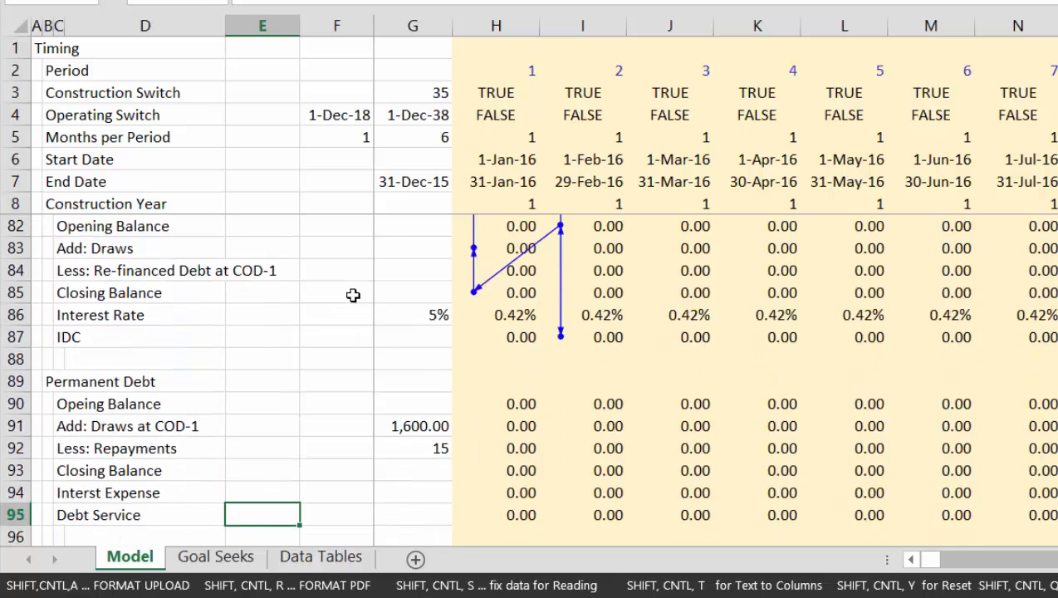
{"action": "key", "text": "Down"}
{"action": "key", "text": "Down"}
{"action": "key", "text": "Down"}
{"action": "key", "text": "Up"}
{"action": "key", "text": "Up"}
{"action": "key", "text": "Up"}
{"action": "key", "text": "Up"}
{"action": "key", "text": "Up"}
{"action": "key", "text": "Up"}
{"action": "key", "text": "Up"}
{"action": "key", "text": "Up"}
{"action": "key", "text": "Up"}
{"action": "key", "text": "Up"}
{"action": "key", "text": "Up"}
{"action": "key", "text": "Up"}
{"action": "key", "text": "Up"}
{"action": "key", "text": "Up"}
{"action": "key", "text": "Up"}
{"action": "key", "text": "Up"}
{"action": "key", "text": "Up"}
{"action": "key", "text": "Up"}
{"action": "key", "text": "Up"}
{"action": "key", "text": "Up"}
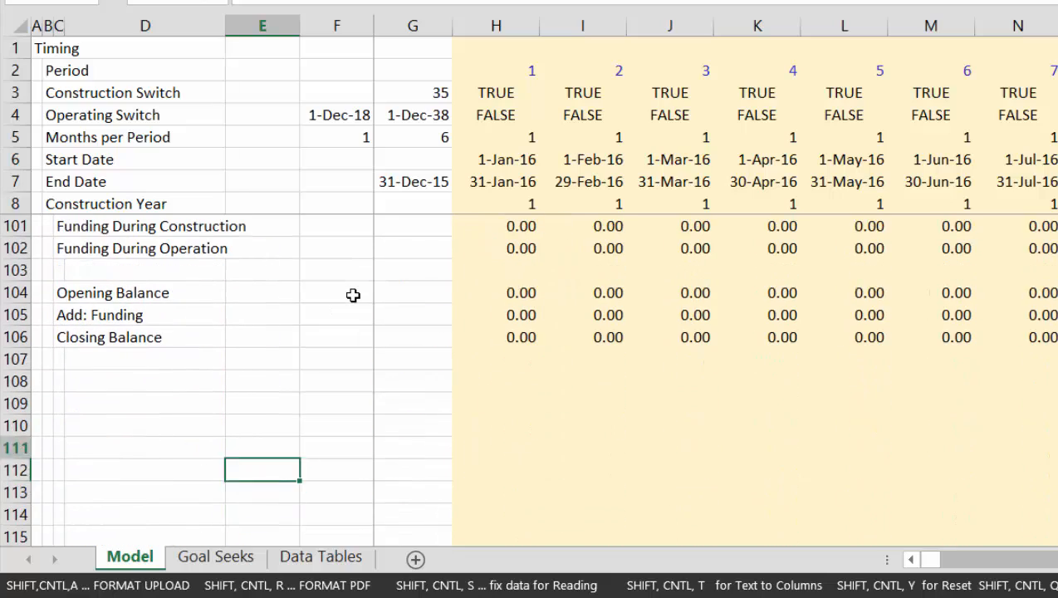
{"action": "key", "text": "Up"}
{"action": "key", "text": "Up"}
{"action": "key", "text": "Up"}
{"action": "key", "text": "Up"}
{"action": "key", "text": "Up"}
{"action": "key", "text": "Up"}
{"action": "key", "text": "Up"}
{"action": "key", "text": "Up"}
{"action": "key", "text": "Up"}
{"action": "key", "text": "Up"}
{"action": "key", "text": "Up"}
{"action": "key", "text": "Up"}
{"action": "key", "text": "Up"}
{"action": "key", "text": "Up"}
{"action": "key", "text": "Up"}
{"action": "key", "text": "Up"}
{"action": "key", "text": "Up"}
{"action": "key", "text": "Up"}
{"action": "key", "text": "Up"}
{"action": "key", "text": "Up"}
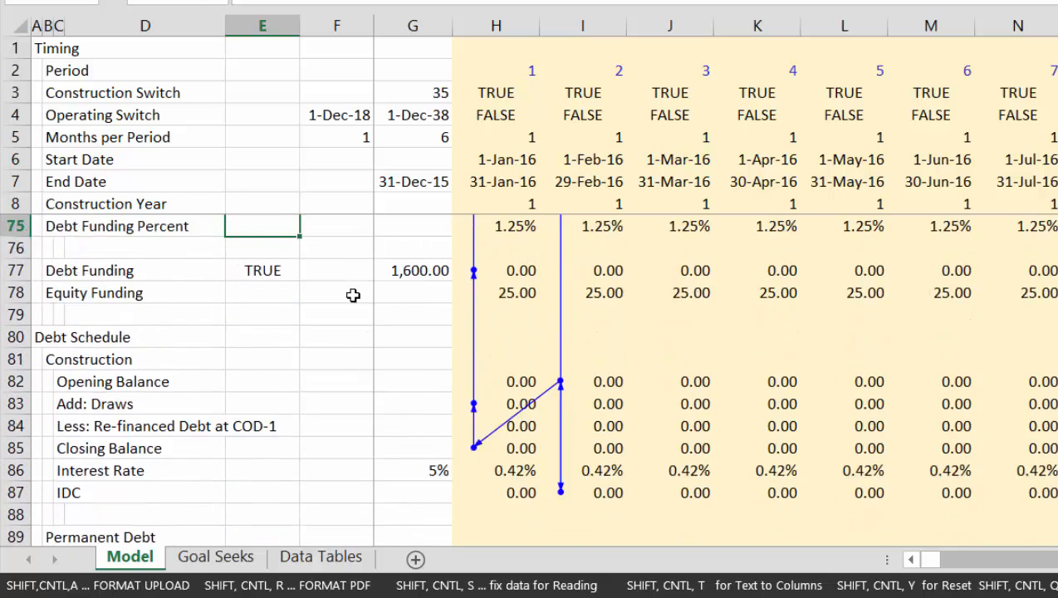
{"action": "key", "text": "Up"}
{"action": "key", "text": "Up"}
{"action": "key", "text": "Up"}
{"action": "key", "text": "Up"}
{"action": "key", "text": "Up"}
{"action": "key", "text": "Up"}
{"action": "key", "text": "Up"}
{"action": "key", "text": "Up"}
{"action": "key", "text": "Up"}
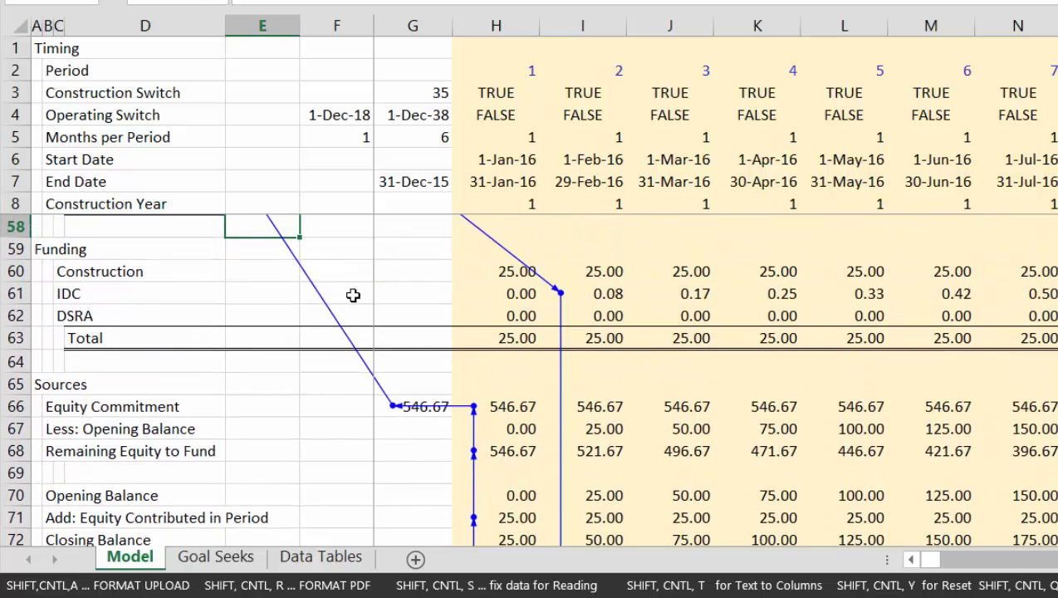
Inspect the IDC row in Funding along the timeline and its link down to the construction debt balances
{"action": "key", "text": "Down"}
{"action": "key", "text": "Down"}
{"action": "key", "text": "Down"}
{"action": "key", "text": "Down"}
{"action": "key", "text": "Down"}
{"action": "key", "text": "Down"}
{"action": "key", "text": "Down"}
{"action": "key", "text": "Down"}
{"action": "key", "text": "Down"}
{"action": "key", "text": "Down"}
{"action": "key", "text": "Down"}
{"action": "key", "text": "Down"}
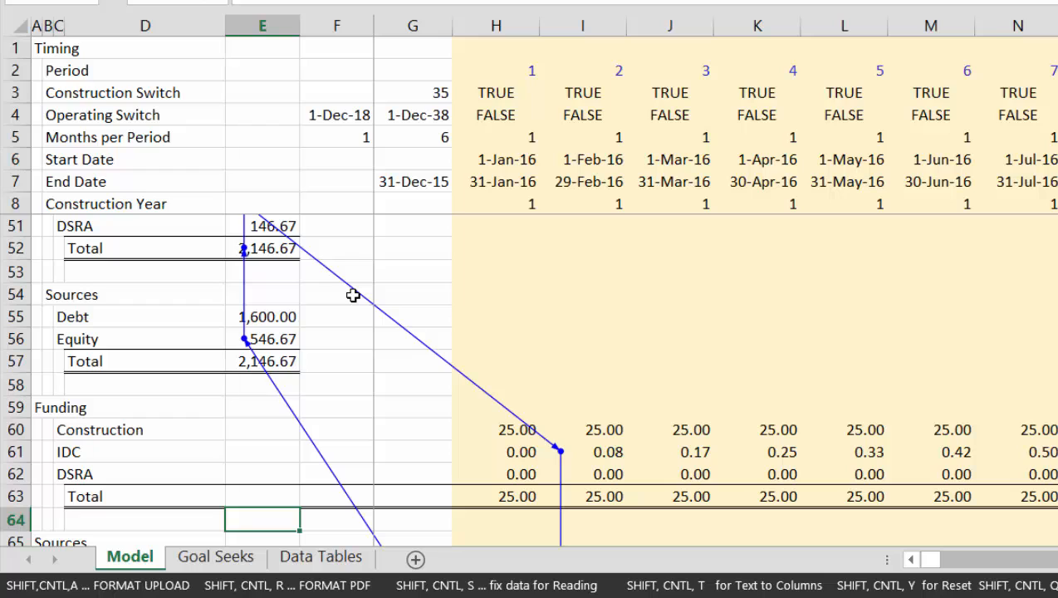
{"action": "key", "text": "Up"}
{"action": "key", "text": "Up"}
{"action": "key", "text": "Up"}
{"action": "key", "text": "Right"}
{"action": "key", "text": "Right"}
{"action": "key", "text": "Right"}
{"action": "key", "text": "Right"}
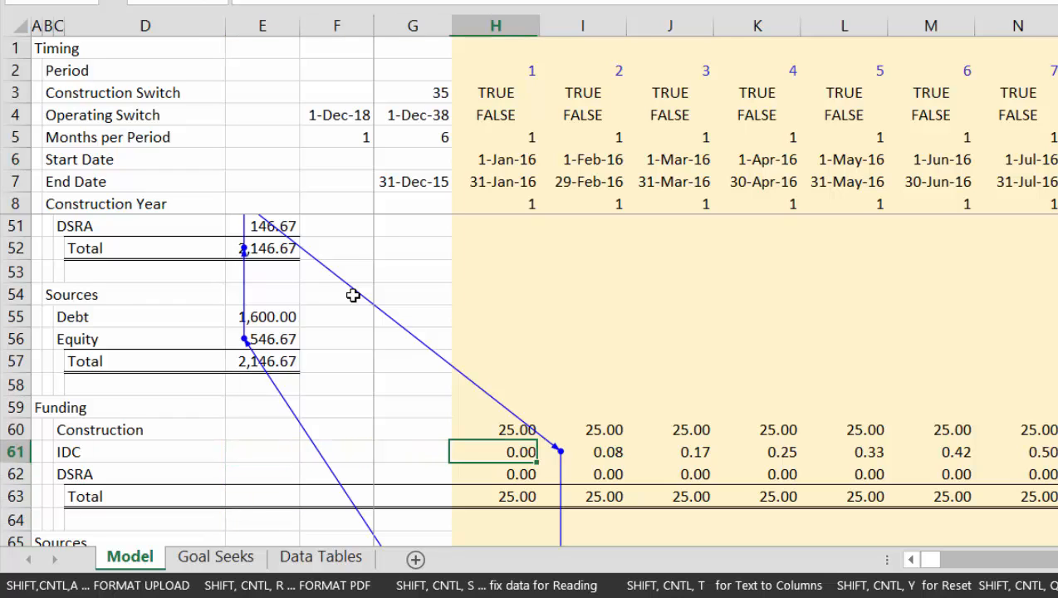
{"action": "key", "text": "Right"}
{"action": "key", "text": "Right"}
{"action": "key", "text": "Right"}
{"action": "key", "text": "Right"}
{"action": "key", "text": "Right"}
{"action": "key", "text": "Right"}
{"action": "key", "text": "Right"}
{"action": "key", "text": "Down"}
{"action": "key", "text": "Down"}
{"action": "key", "text": "Down"}
{"action": "key", "text": "Down"}
{"action": "key", "text": "Down"}
{"action": "key", "text": "Down"}
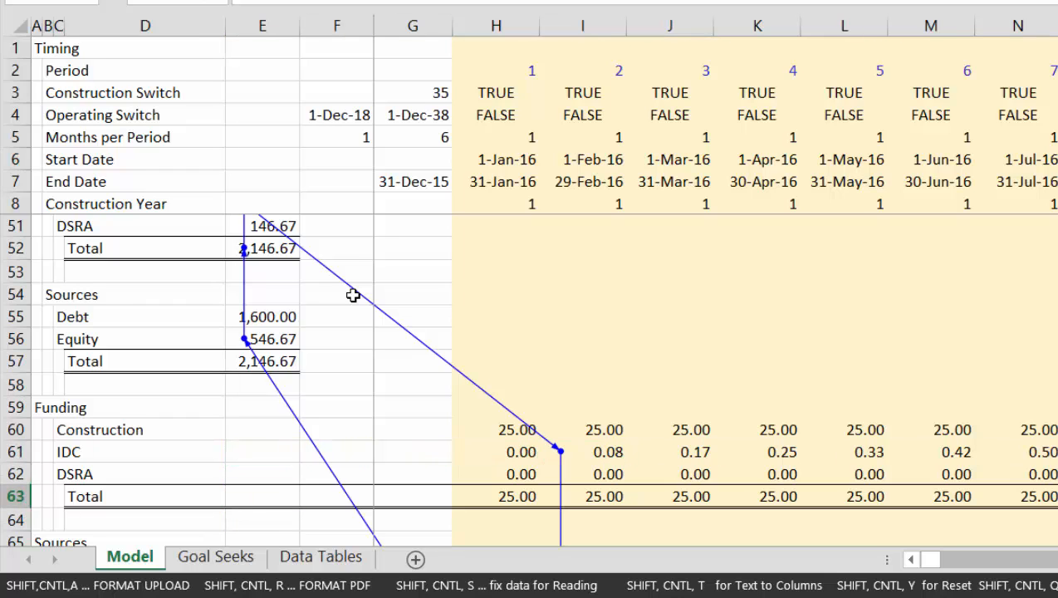
{"action": "key", "text": "Down"}
{"action": "key", "text": "Down"}
{"action": "key", "text": "Down"}
{"action": "key", "text": "Down"}
{"action": "key", "text": "Down"}
{"action": "key", "text": "Down"}
{"action": "key", "text": "Down"}
{"action": "key", "text": "Down"}
{"action": "key", "text": "Down"}
{"action": "key", "text": "Down"}
{"action": "key", "text": "Down"}
{"action": "key", "text": "Down"}
{"action": "key", "text": "Down"}
{"action": "key", "text": "Down"}
{"action": "key", "text": "Down"}
{"action": "key", "text": "Down"}
{"action": "key", "text": "Down"}
{"action": "key", "text": "Down"}
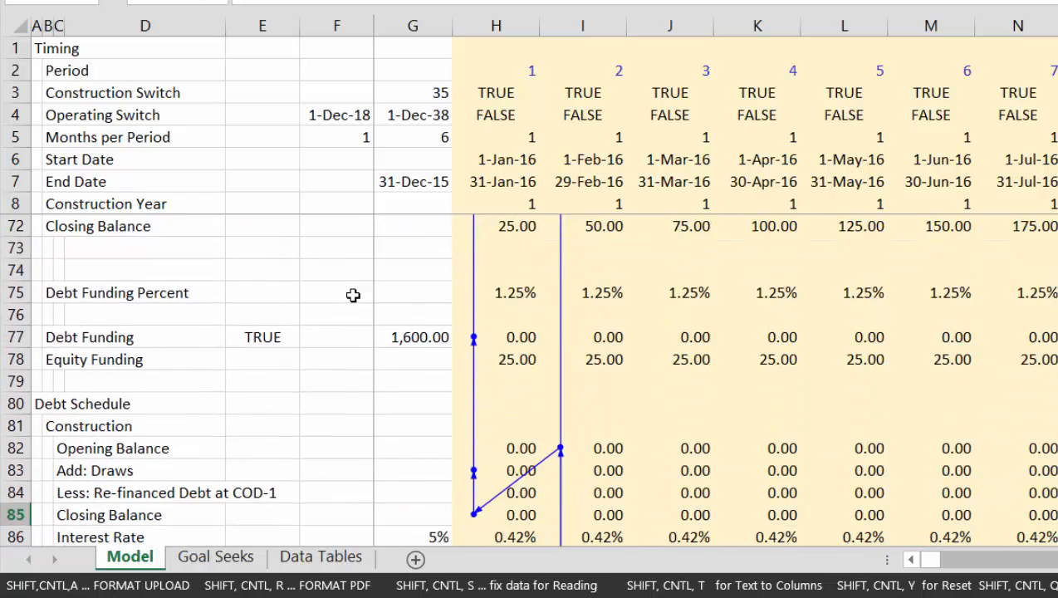
{"action": "key", "text": "Up"}
{"action": "key", "text": "Up"}
{"action": "key", "text": "Up"}
{"action": "key", "text": "Up"}
{"action": "key", "text": "Up"}
{"action": "key", "text": "Up"}
{"action": "key", "text": "Up"}
{"action": "key", "text": "Up"}
{"action": "key", "text": "Up"}
{"action": "key", "text": "Up"}
{"action": "key", "text": "Up"}
{"action": "key", "text": "Up"}
{"action": "key", "text": "Up"}
{"action": "key", "text": "Up"}
{"action": "key", "text": "Up"}
{"action": "key", "text": "Up"}
{"action": "key", "text": "Up"}
{"action": "key", "text": "Up"}
{"action": "key", "text": "Up"}
{"action": "key", "text": "Up"}
{"action": "key", "text": "Left"}
{"action": "key", "text": "Left"}
{"action": "key", "text": "Left"}
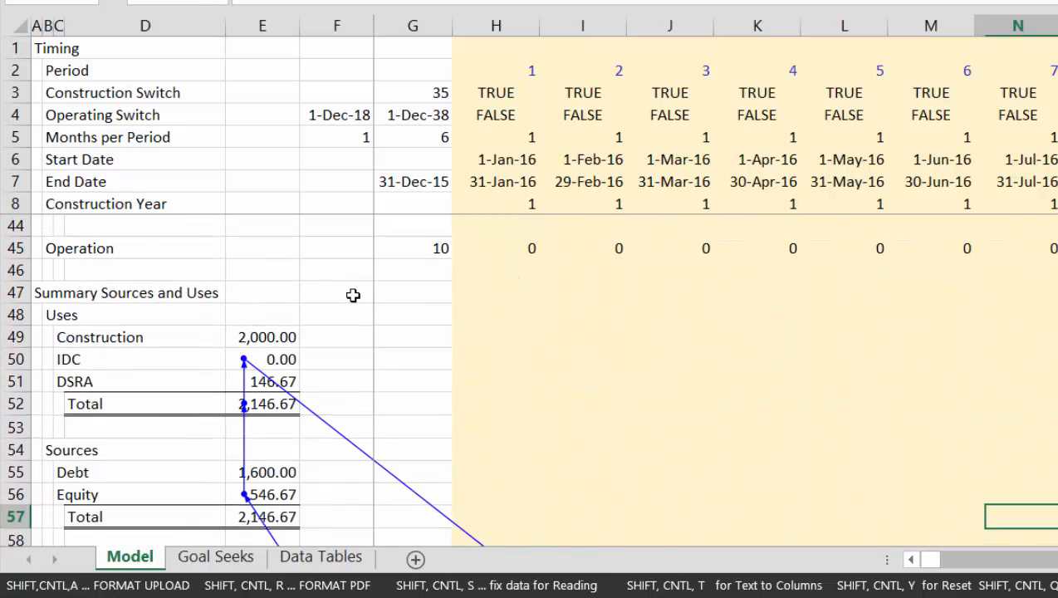
Label F55, G55 and H55 beside the Sources debt amount as Fixed, Computed and Difference
{"action": "key", "text": "Left"}
{"action": "key", "text": "Left"}
{"action": "key", "text": "Left"}
{"action": "key", "text": "Left"}
{"action": "key", "text": "Left"}
{"action": "key", "text": "Left"}
{"action": "key", "text": "Left"}
{"action": "key", "text": "Left"}
{"action": "key", "text": "Left"}
{"action": "key", "text": "Left"}
{"action": "key", "text": "Left"}
{"action": "key", "text": "Right"}
{"action": "key", "text": "Right"}
{"action": "key", "text": "Right"}
{"action": "key", "text": "Right"}
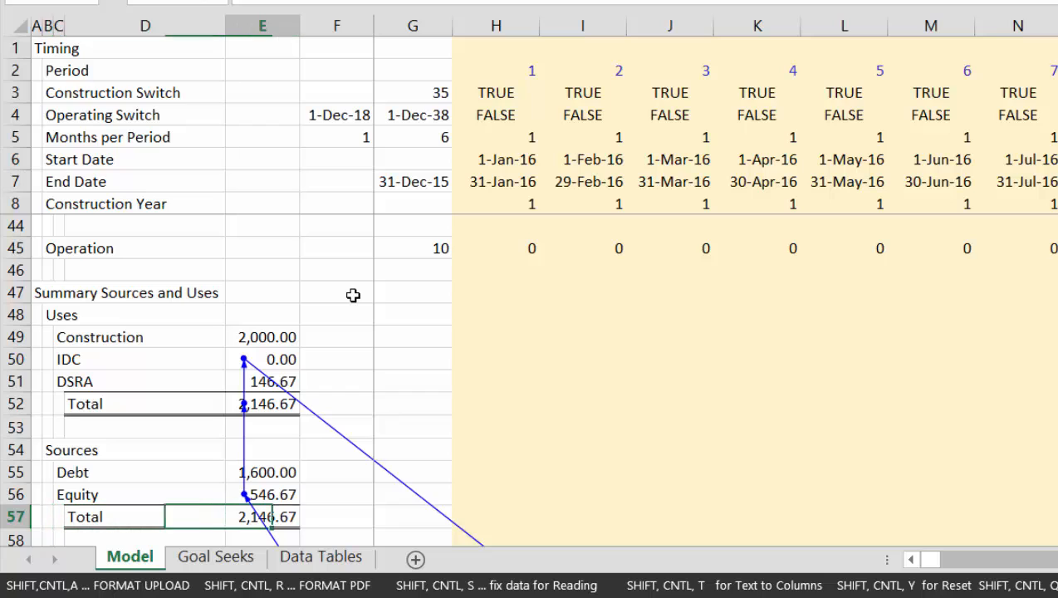
{"action": "key", "text": "Up"}
{"action": "key", "text": "Up"}
{"action": "key", "text": "Right"}
{"action": "key", "text": "Left"}
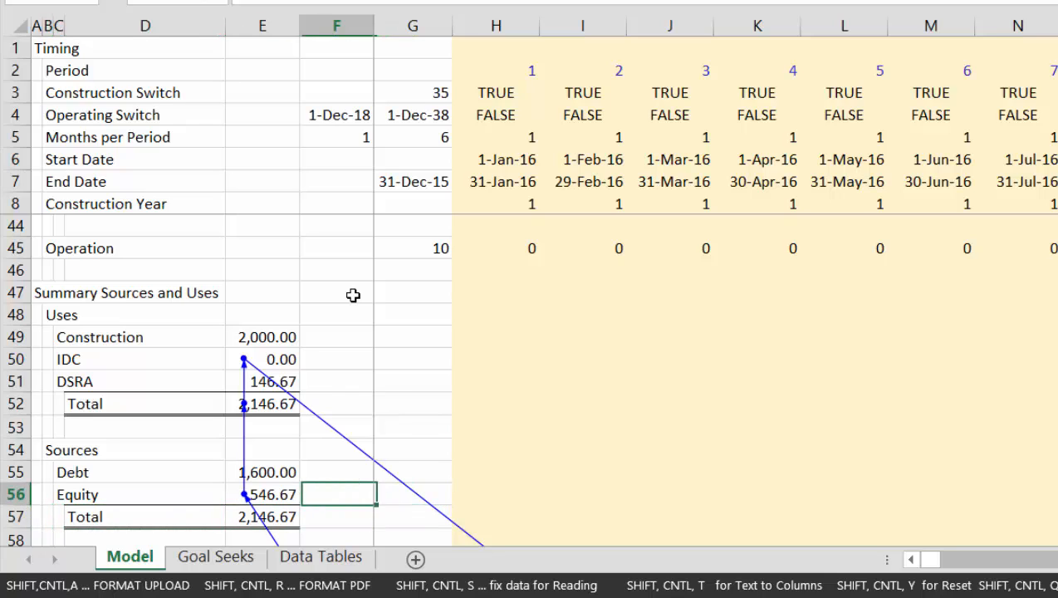
{"action": "key", "text": "Left"}
{"action": "key", "text": "Left"}
{"action": "key", "text": "Right"}
{"action": "key", "text": "Right"}
{"action": "key", "text": "Left"}
{"action": "key", "text": "Right"}
{"action": "key", "text": "Up"}
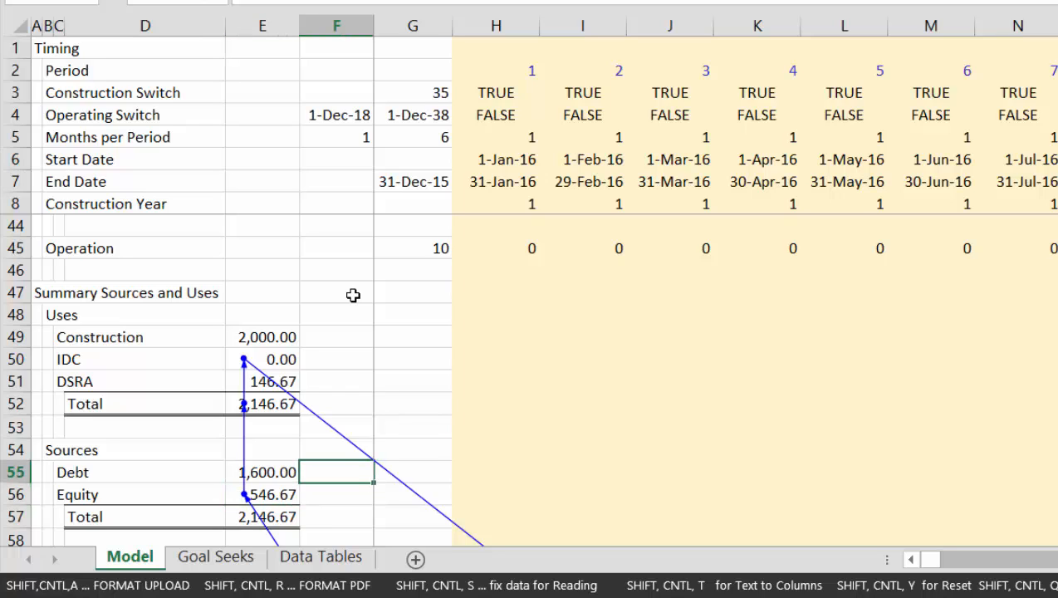
{"action": "type", "text": "Fixed"}
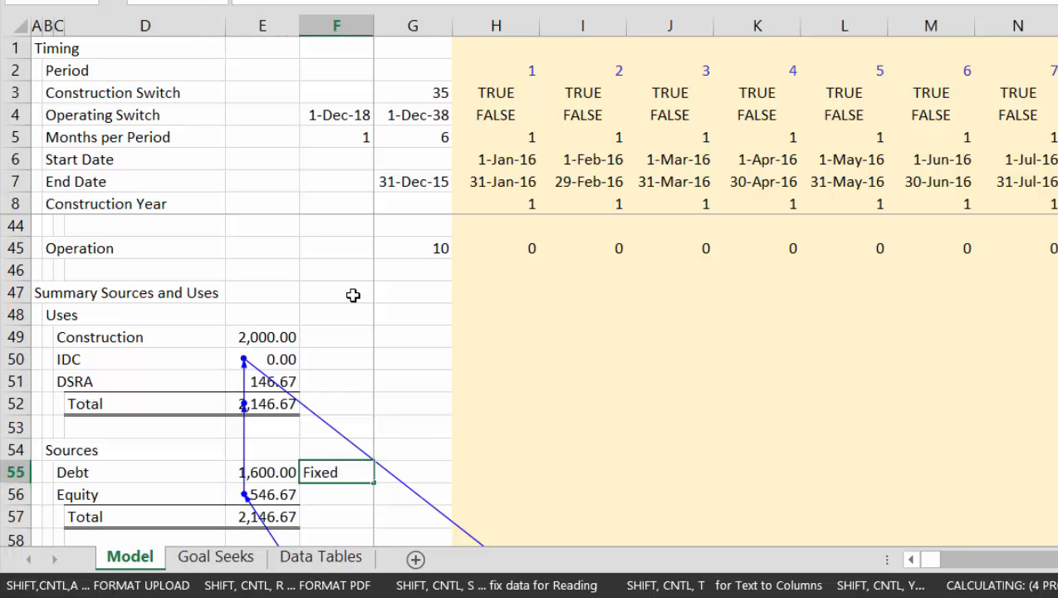
{"action": "key", "text": "Return"}
{"action": "key", "text": "Up"}
{"action": "key", "text": "Right"}
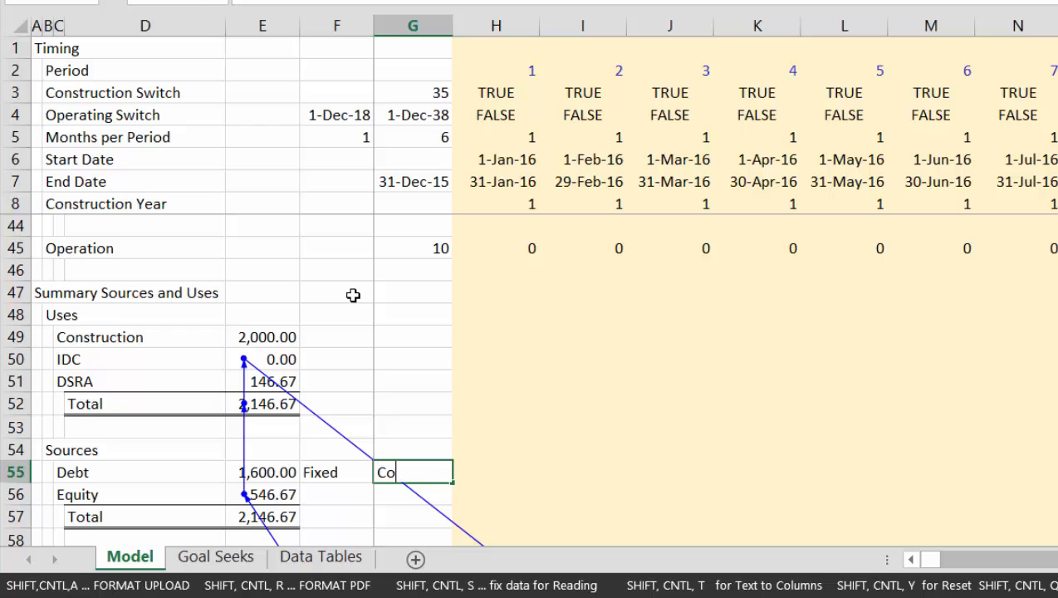
{"action": "key", "text": "Return"}
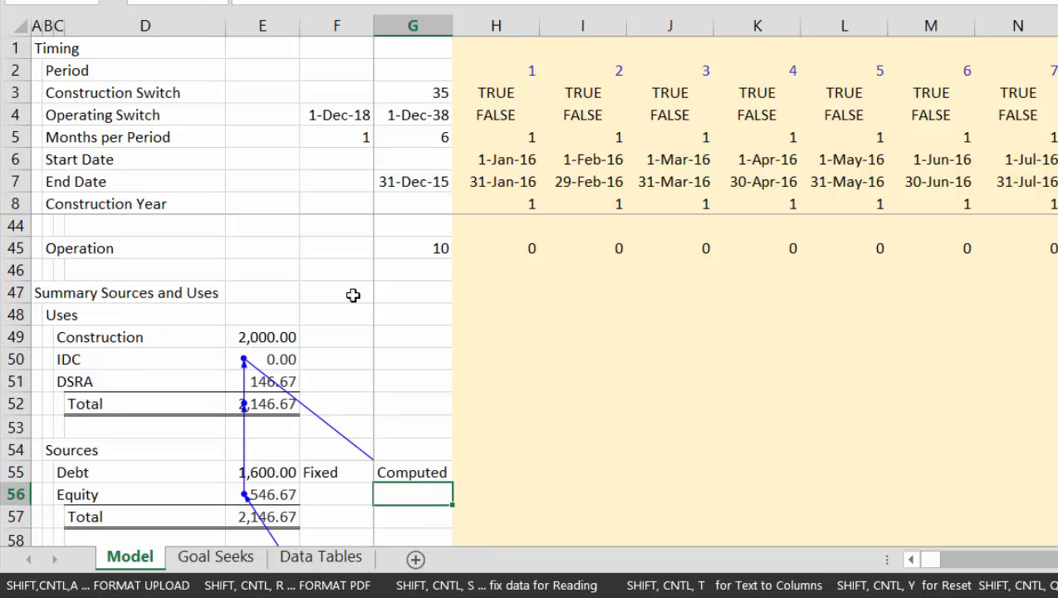
{"action": "key", "text": "Up"}
{"action": "key", "text": "Right"}
{"action": "key", "text": "F2"}
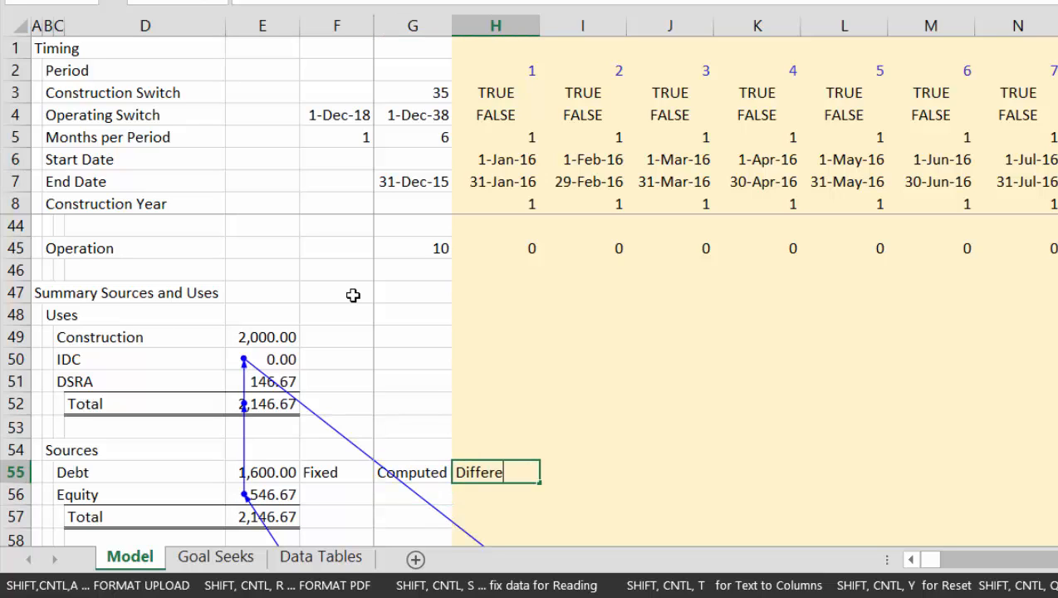
{"action": "key", "text": "Return"}
Enter 540 as the fixed equity amount in F56
{"action": "key", "text": "Left"}
{"action": "key", "text": "Left"}
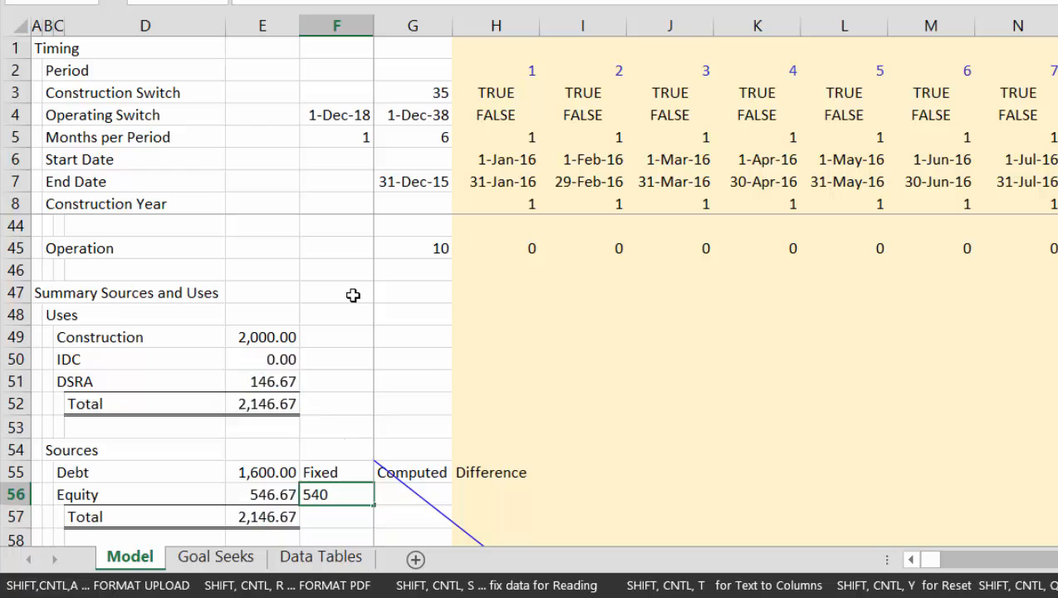
{"action": "key", "text": "Tab"}
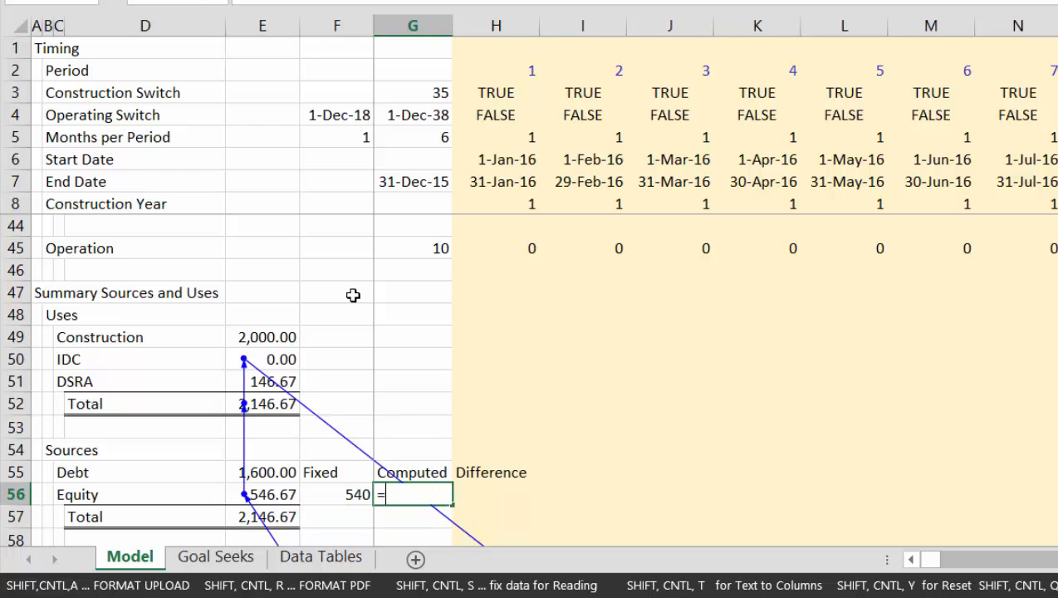
Calculate the computed equity in G56 as total uses less debt with =E52-E55
{"action": "type", "text": "="}
{"action": "key", "text": "Left"}
{"action": "key", "text": "Left"}
{"action": "key", "text": "Down"}
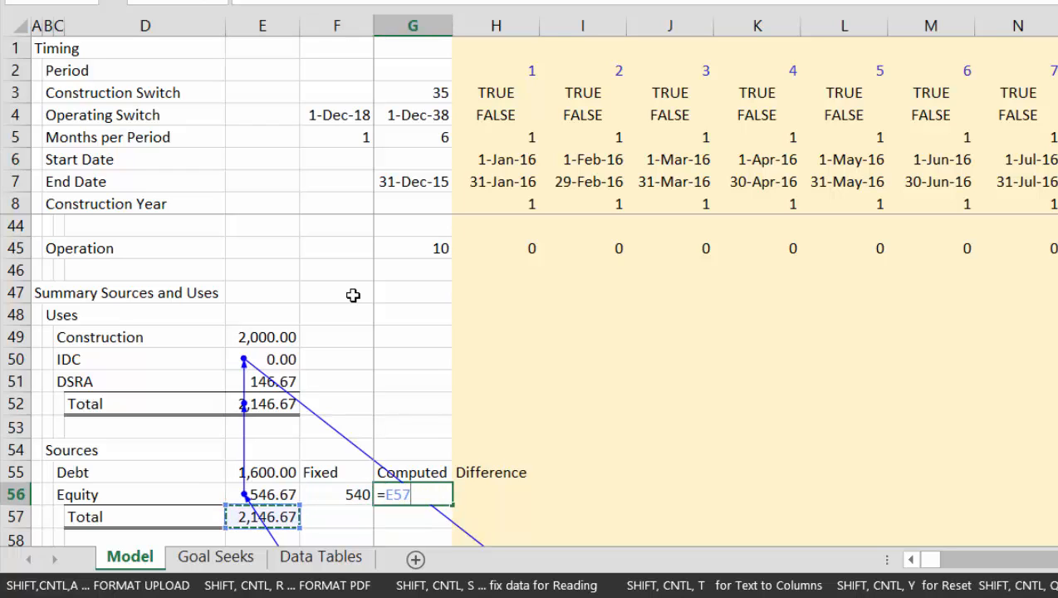
{"action": "key", "text": "Up"}
{"action": "key", "text": "Up"}
{"action": "key", "text": "Up"}
{"action": "key", "text": "Up"}
{"action": "key", "text": "Up"}
{"action": "type", "text": "-"}
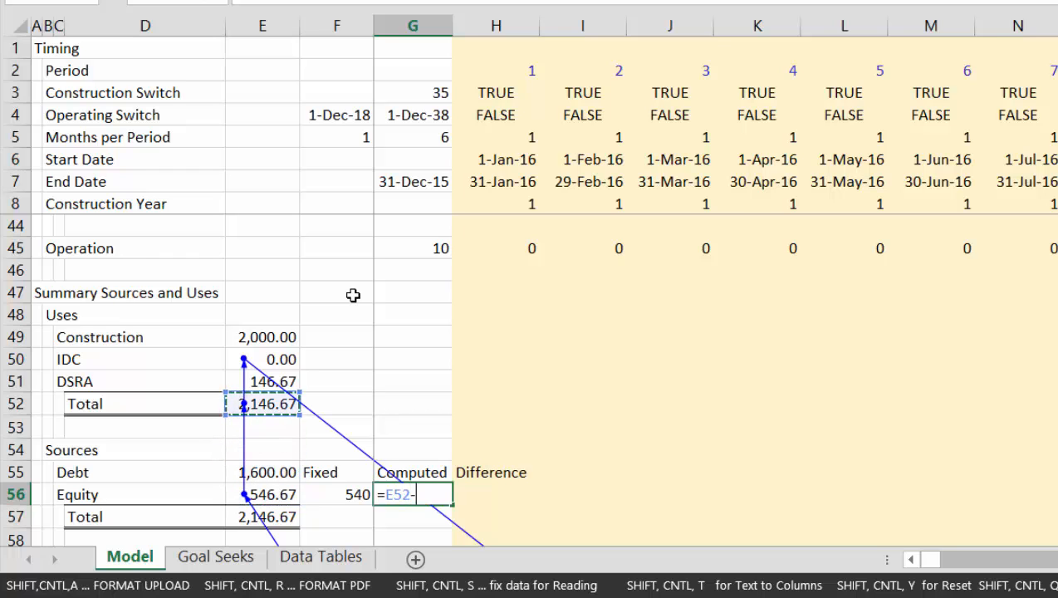
{"action": "key", "text": "Down"}
{"action": "key", "text": "Down"}
{"action": "key", "text": "Down"}
{"action": "key", "text": "Up"}
{"action": "key", "text": "Up"}
{"action": "key", "text": "Up"}
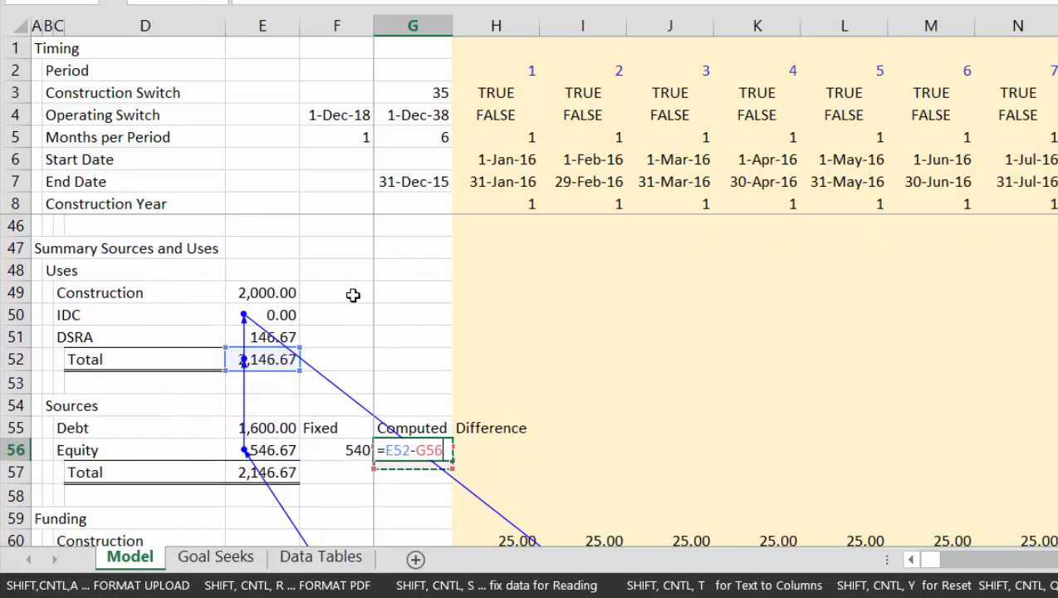
{"action": "key", "text": "Up"}
{"action": "key", "text": "Left"}
{"action": "key", "text": "Left"}
{"action": "key", "text": "Down"}
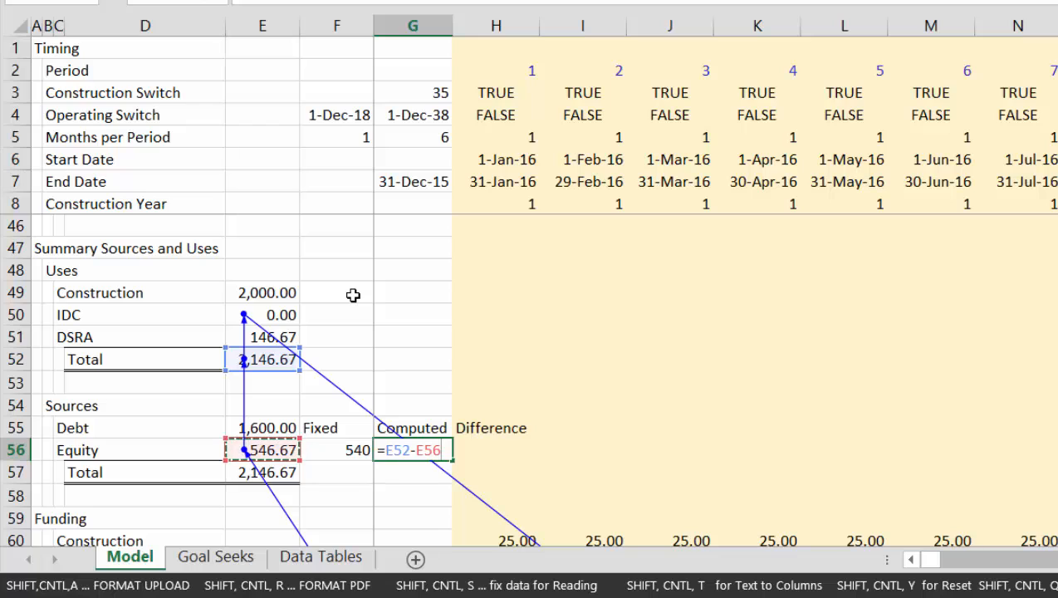
{"action": "key", "text": "Up"}
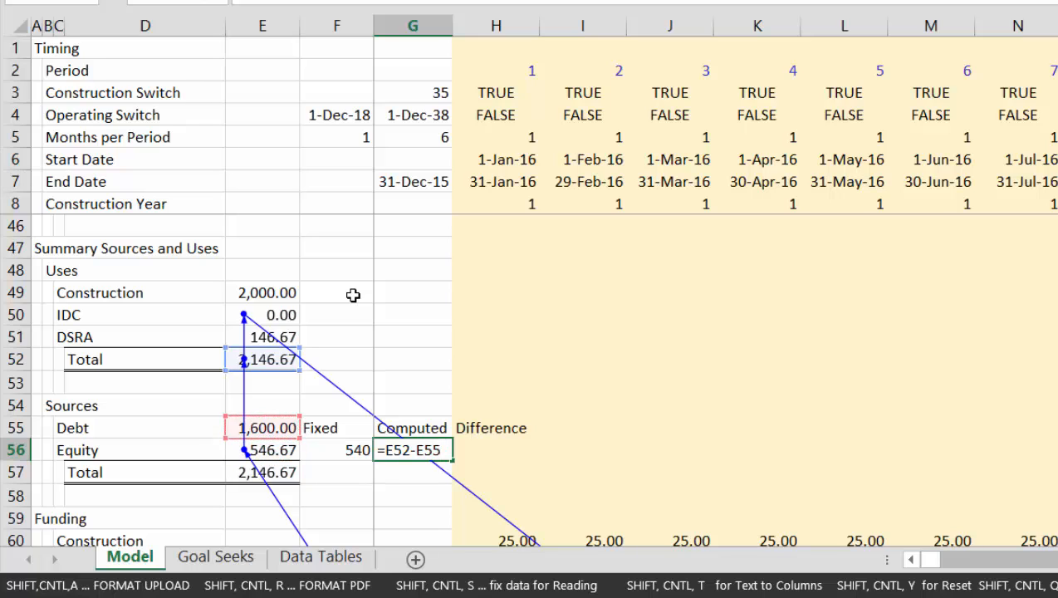
{"action": "key", "text": "Return"}
Calculate the gap between fixed and computed equity in H56 with =F56-G56
{"action": "key", "text": "Up"}
{"action": "key", "text": "Right"}
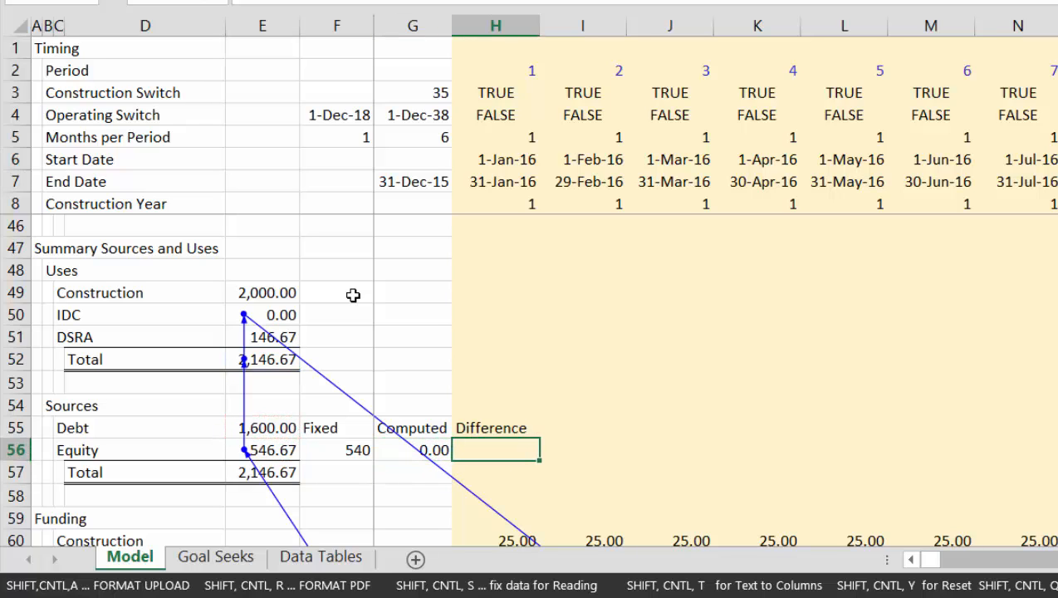
{"action": "type", "text": "="}
{"action": "key", "text": "Left"}
{"action": "key", "text": "Left"}
{"action": "type", "text": "-"}
{"action": "key", "text": "Left"}
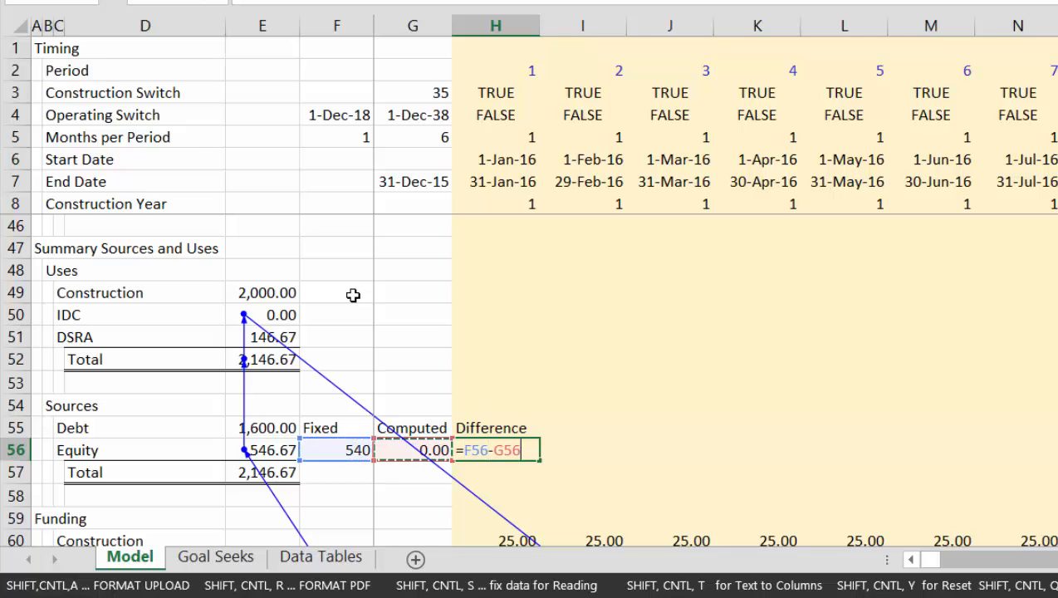
{"action": "key", "text": "Return"}
Create range names for the fixed, computed and difference values in F55:H56 from the labels in the top row
{"action": "key", "text": "Up"}
{"action": "key", "text": "Left"}
{"action": "key", "text": "Up"}
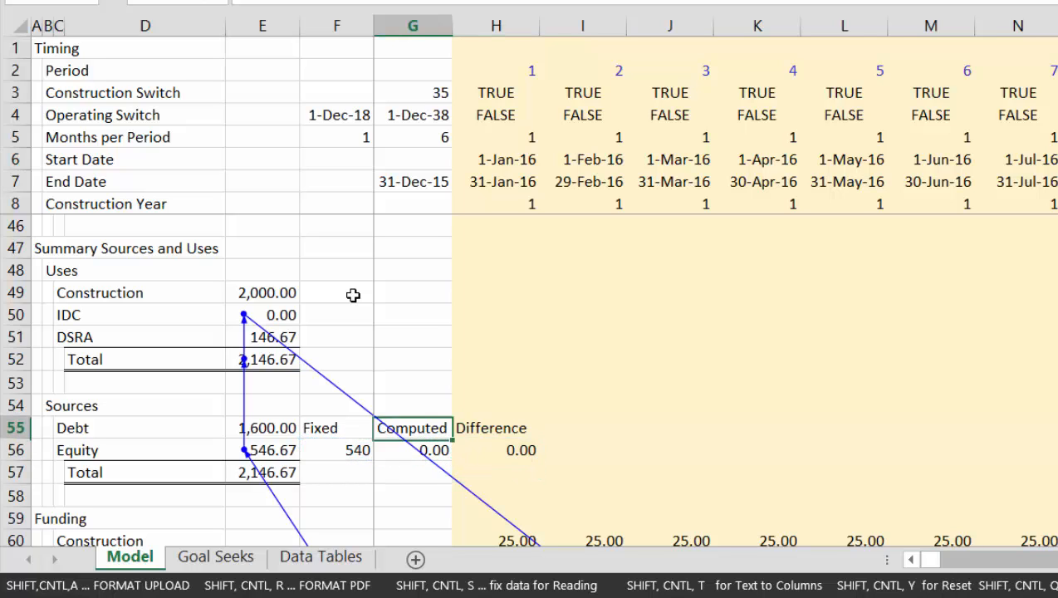
{"action": "key", "text": "Left"}
{"action": "key", "text": "shift+Down"}
{"action": "key", "text": "shift+Right"}
{"action": "key", "text": "shift+Right"}
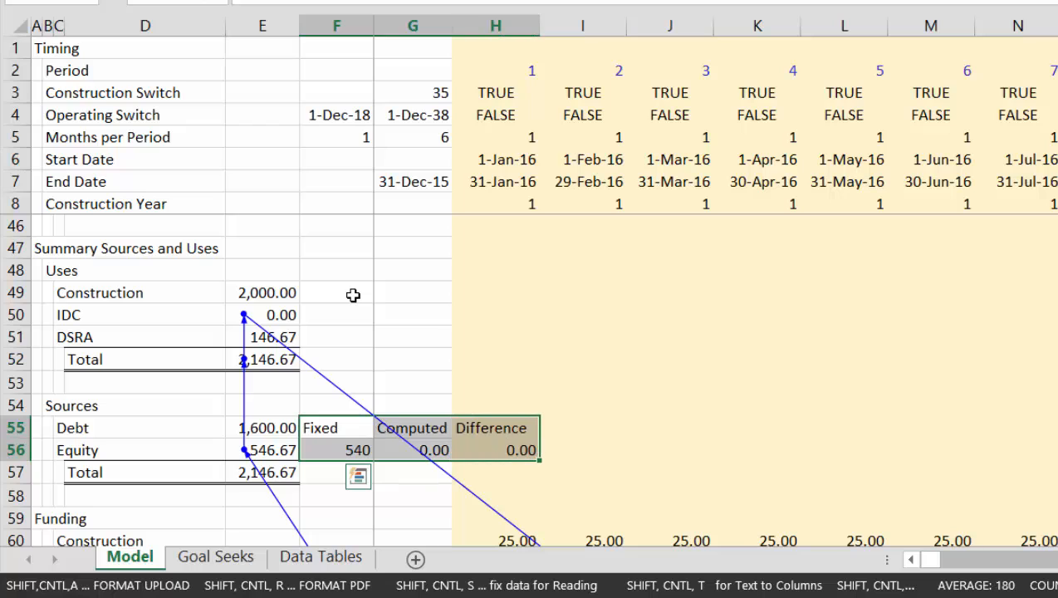
{"action": "key", "text": "ctrl+shift+F3"}
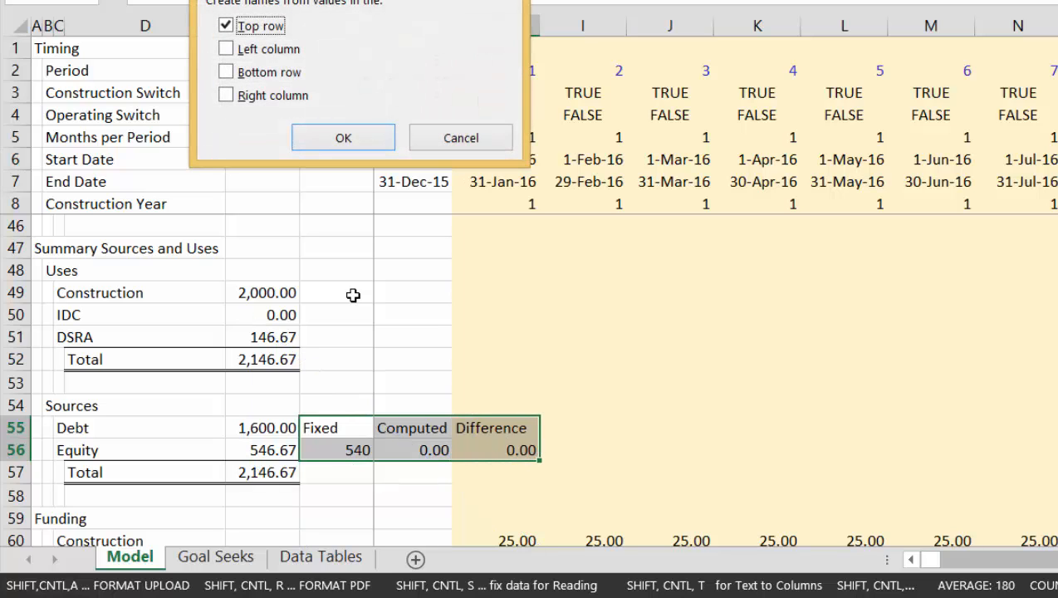
{"action": "key", "text": "Return"}
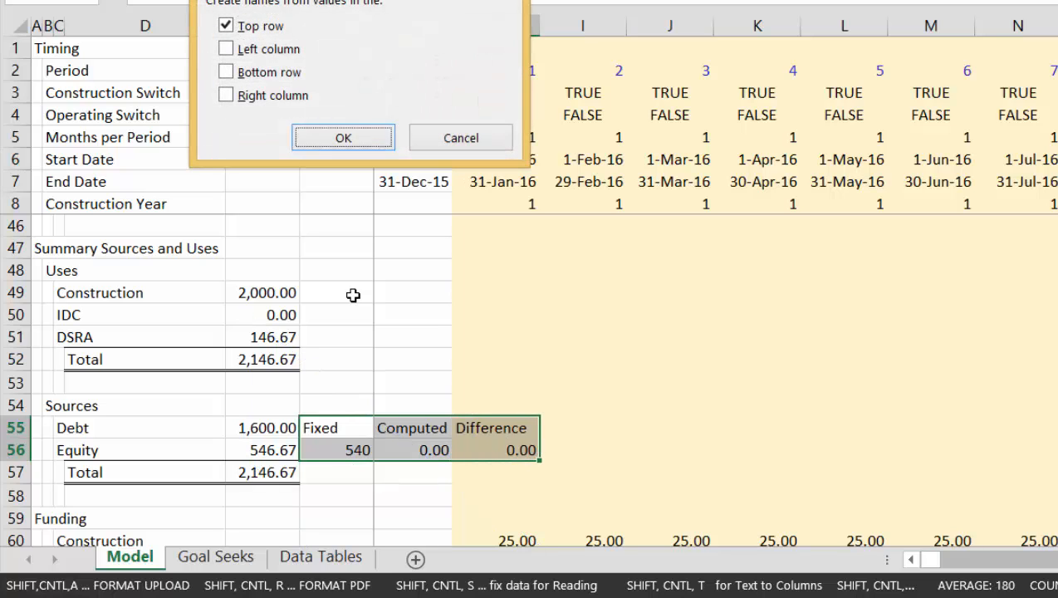
Replace the equity formula in E56 with =Fixed so that it draws on the fixed amount
{"action": "key", "text": "Left"}
{"action": "key", "text": "Down"}
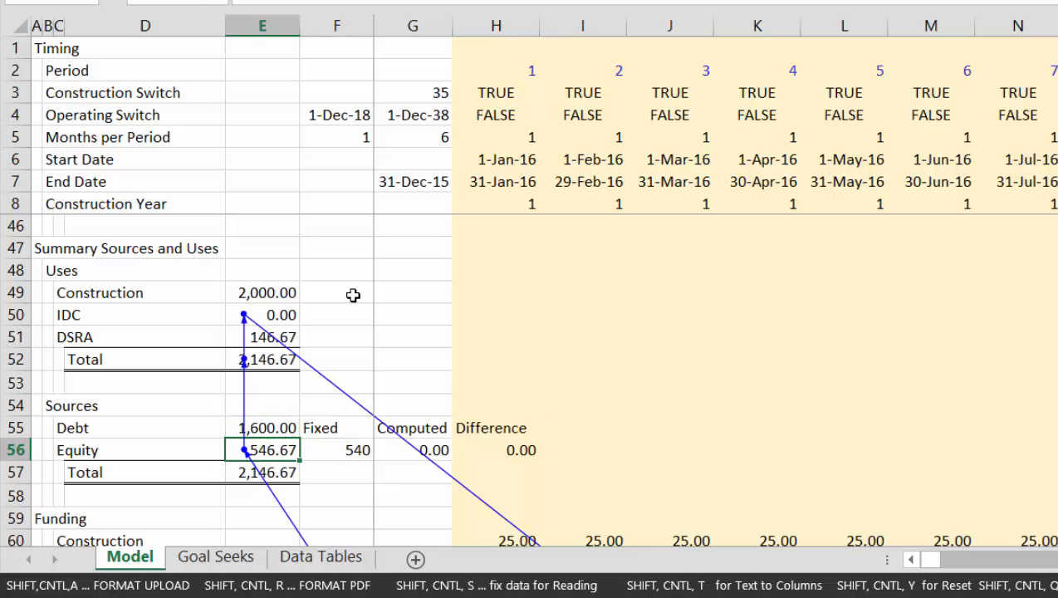
{"action": "type", "text": "=Fixed"}
{"action": "key", "text": "Return"}
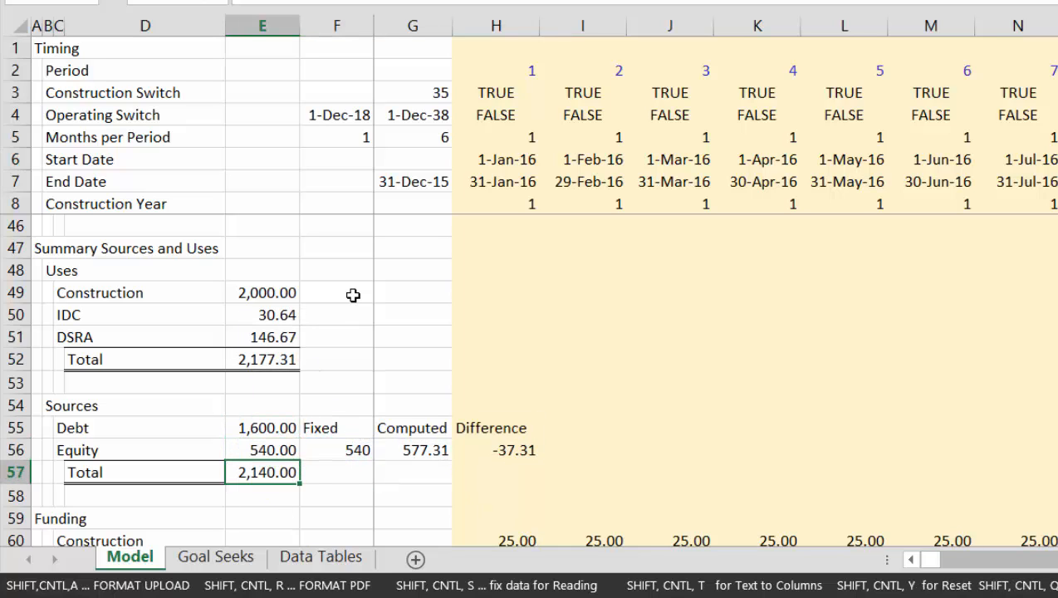
Select the difference between fixed and computed equity in H56
{"action": "key", "text": "Up"}
{"action": "key", "text": "Right"}
{"action": "key", "text": "Right"}
{"action": "key", "text": "Right"}
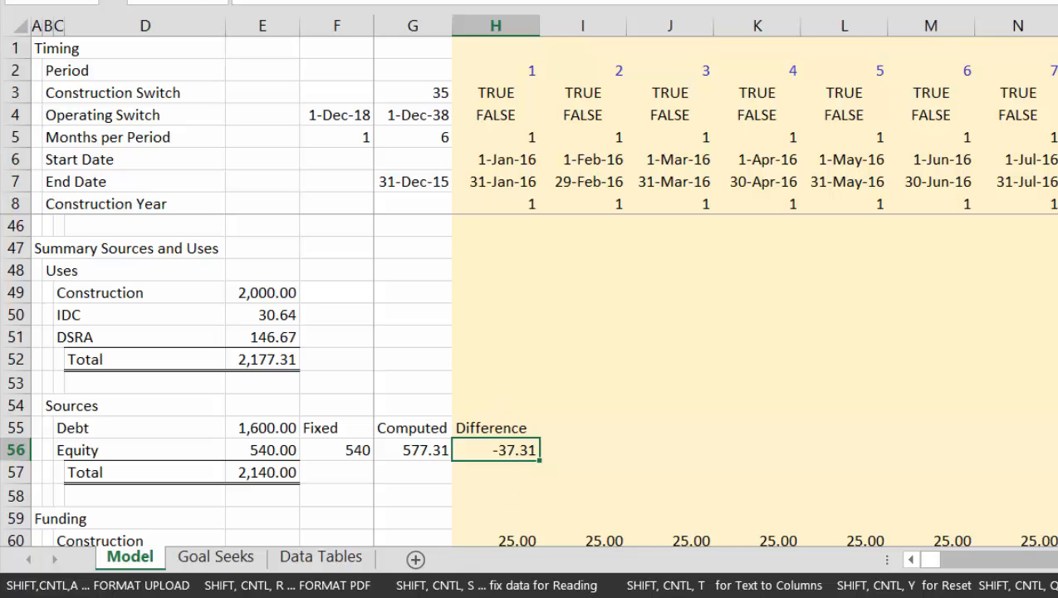
Close the Read PDF to Excel.xlsm workbook without saving its changes
{"action": "mouse_move", "coordinate": [648, 597]}
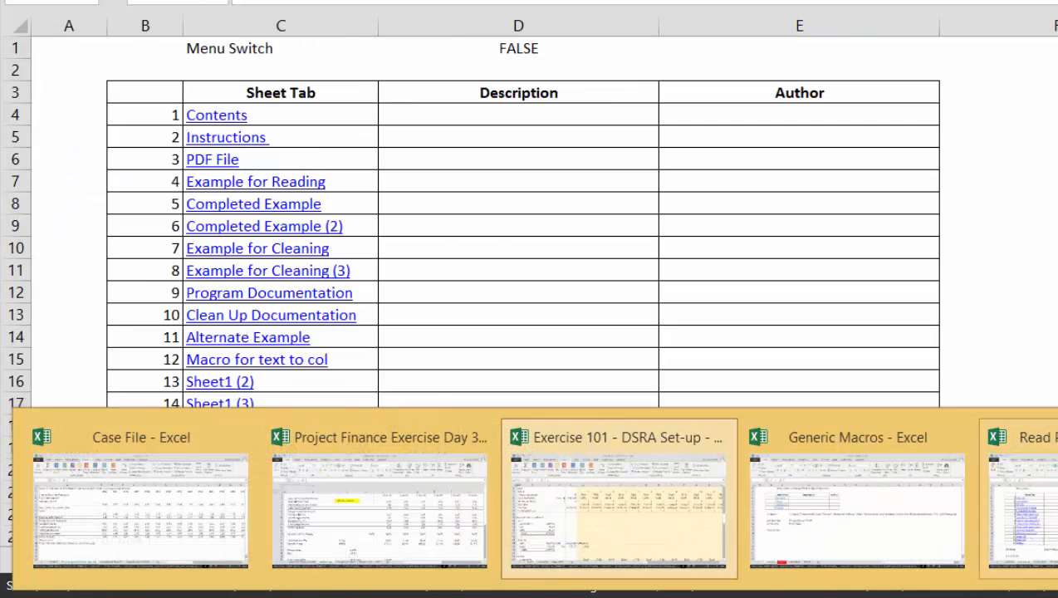
{"action": "left_click", "coordinate": [1029, 508]}
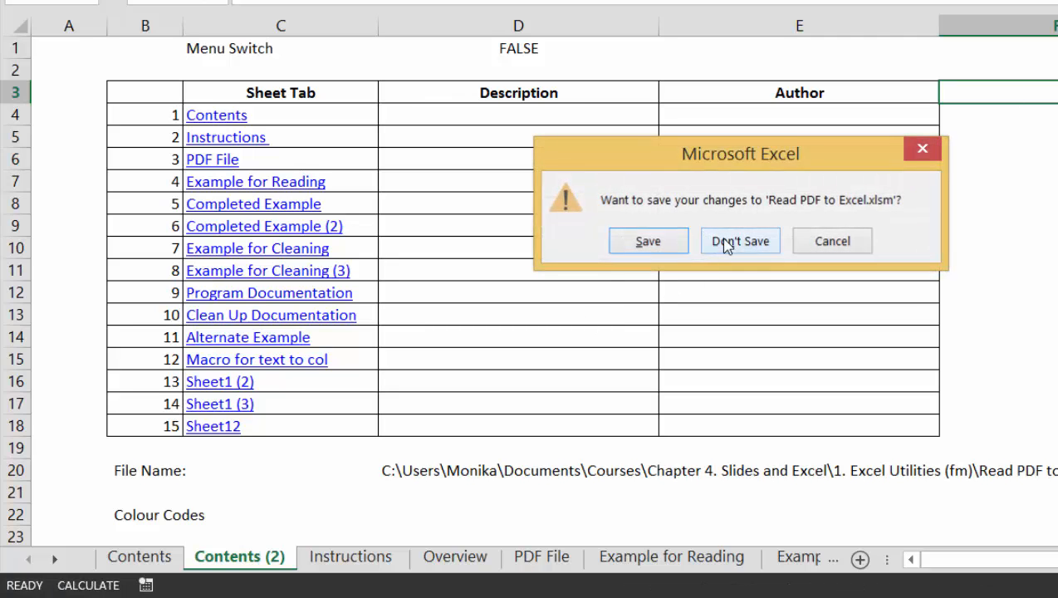
{"action": "left_click", "coordinate": [728, 243]}
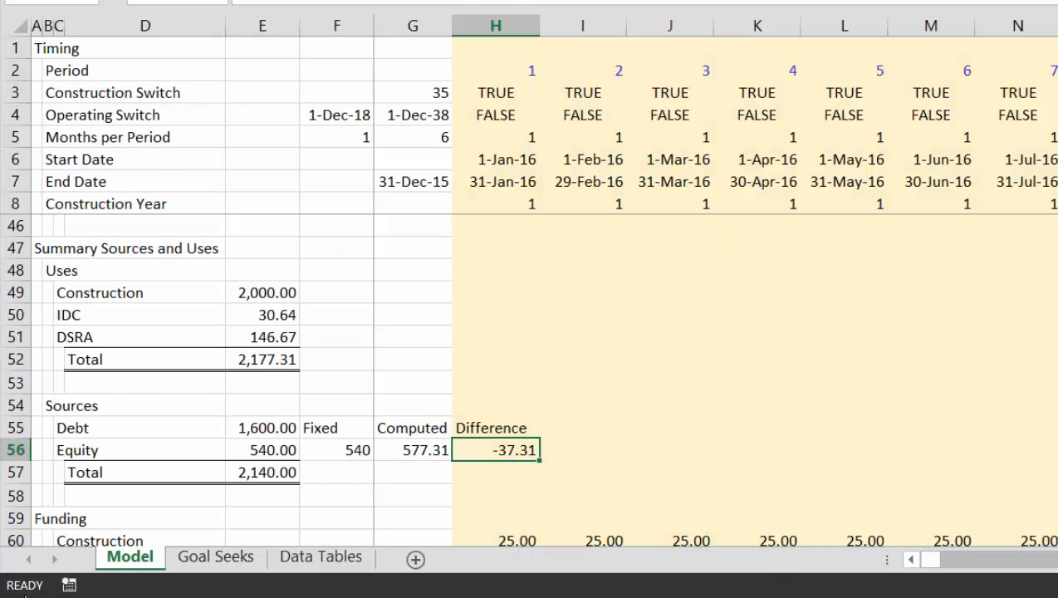
Record an empty macro named circ in this workbook and open its code for editing
{"action": "left_click", "coordinate": [69, 586]}
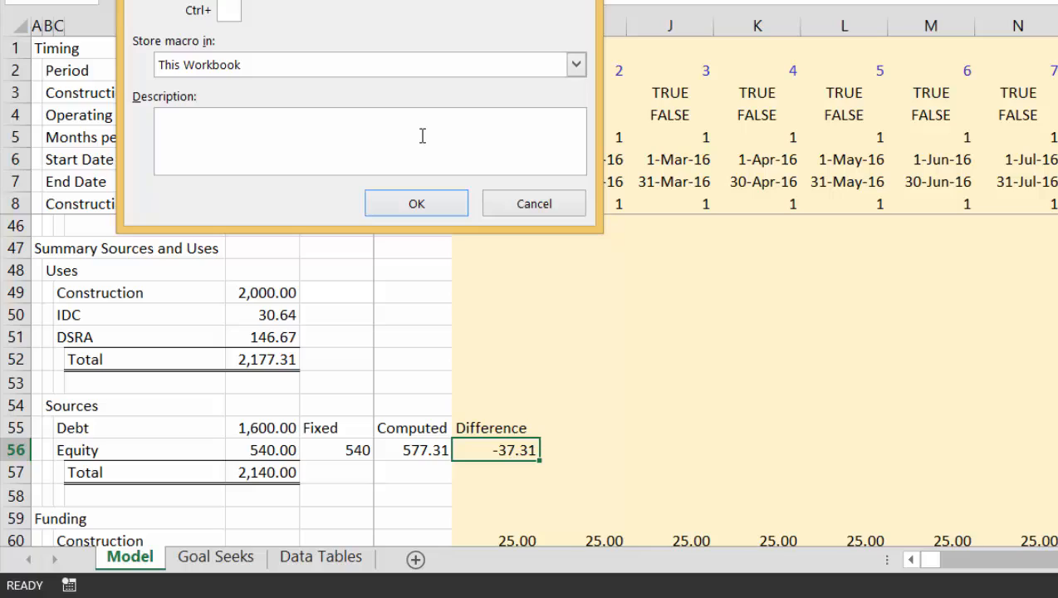
{"action": "key", "text": "Return"}
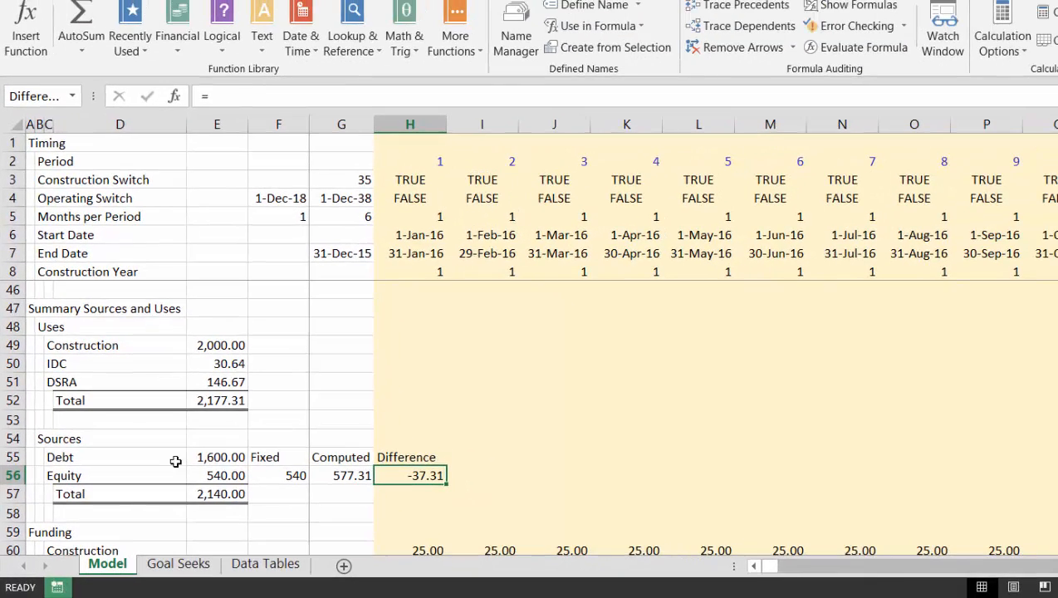
{"action": "left_click", "coordinate": [459, 1]}
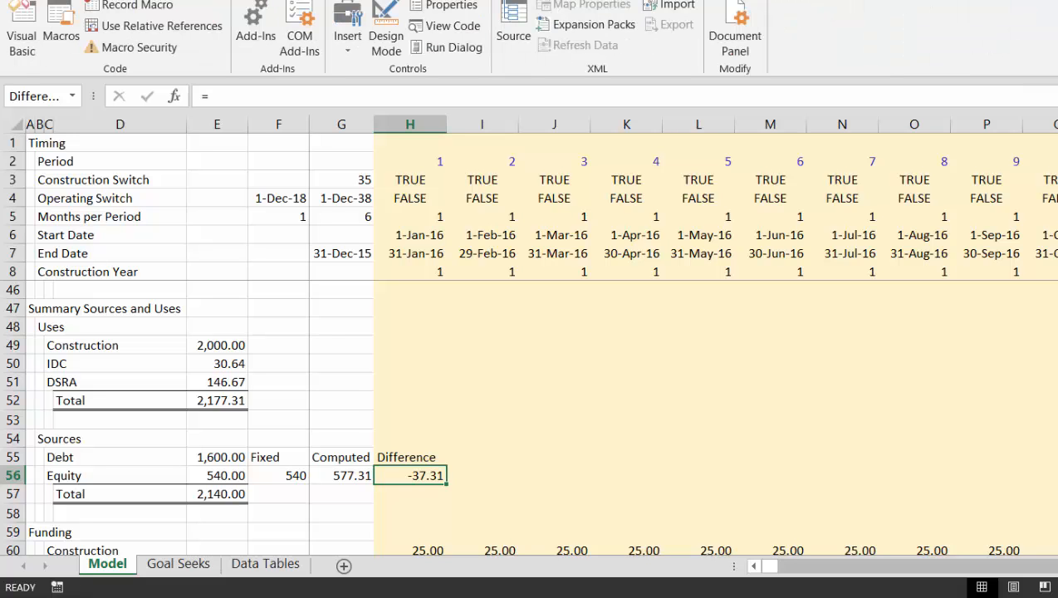
{"action": "left_click", "coordinate": [66, 24]}
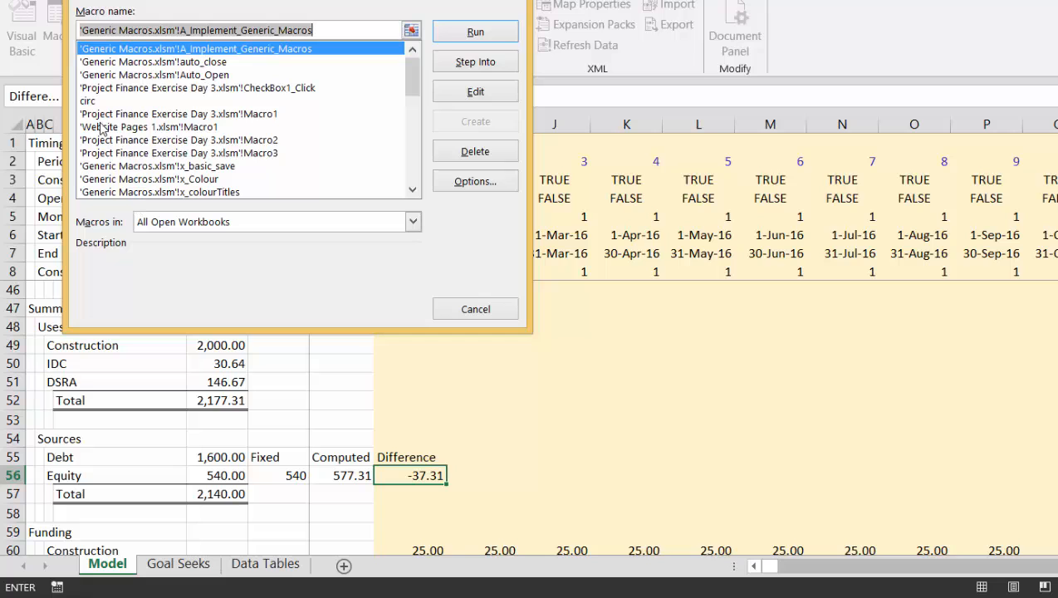
{"action": "left_click", "coordinate": [93, 103]}
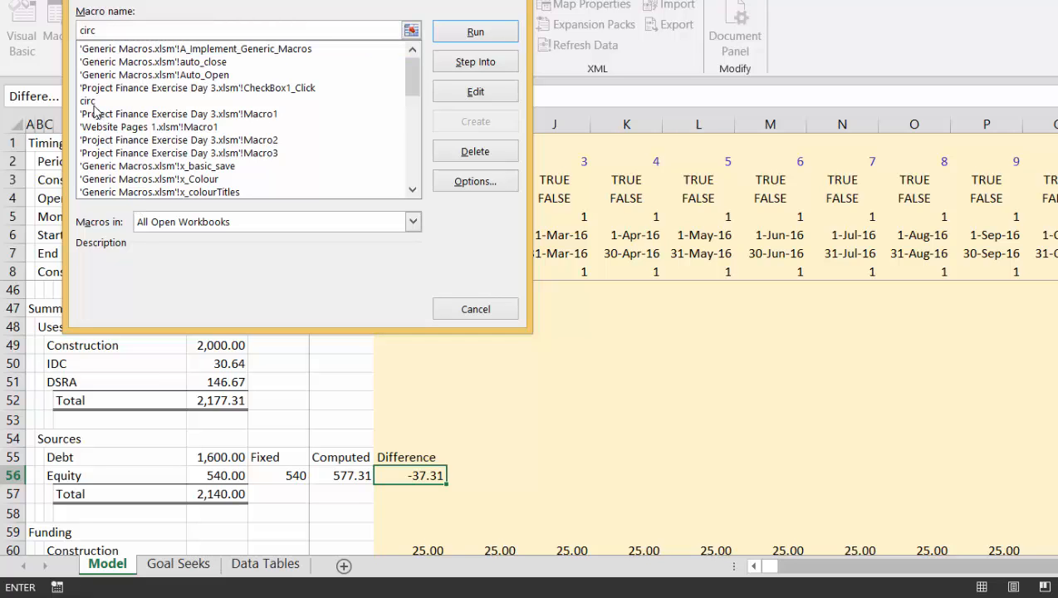
{"action": "left_click", "coordinate": [496, 101]}
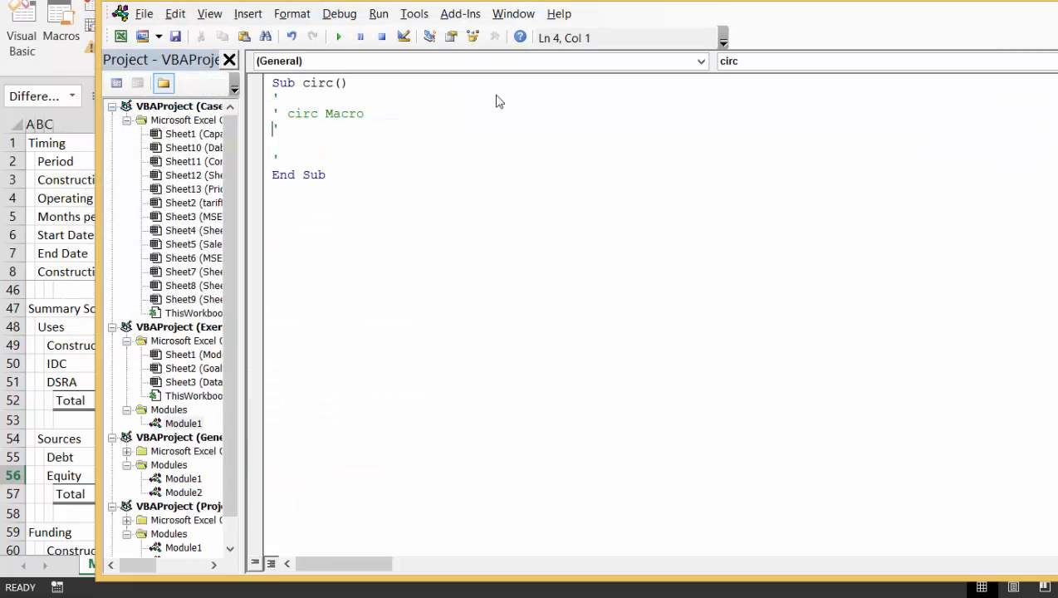
Add a loop to the circ macro that starts with While Range("difference") <> 0 and closes with Wend
{"action": "key", "text": "End"}
{"action": "key", "text": "Return"}
{"action": "key", "text": "Return"}
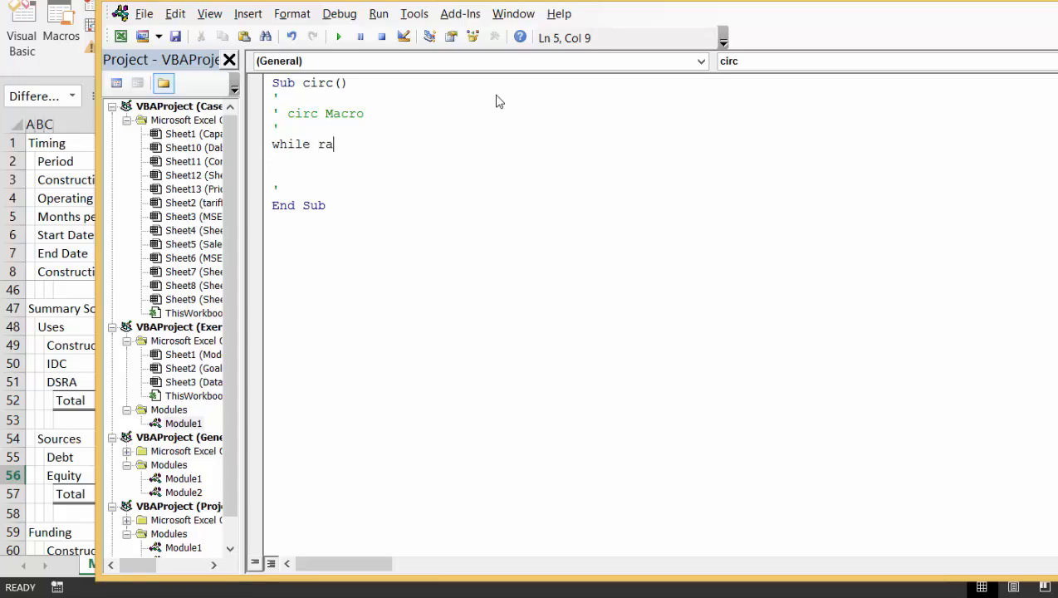
{"action": "type", "text": "("}
{"action": "type", "text": "d"}
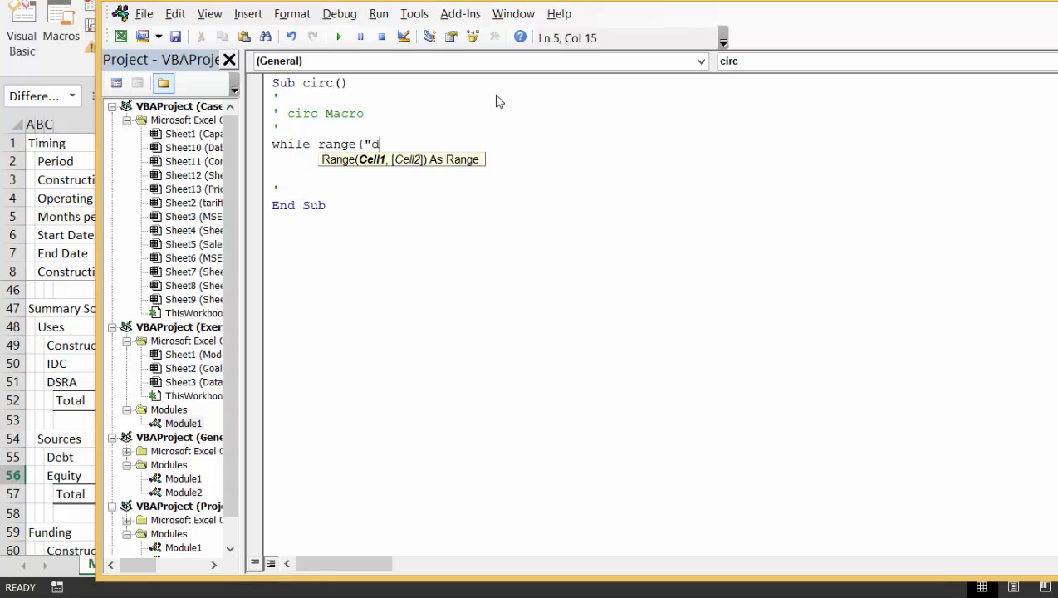
{"action": "type", "text": "ifference\""}
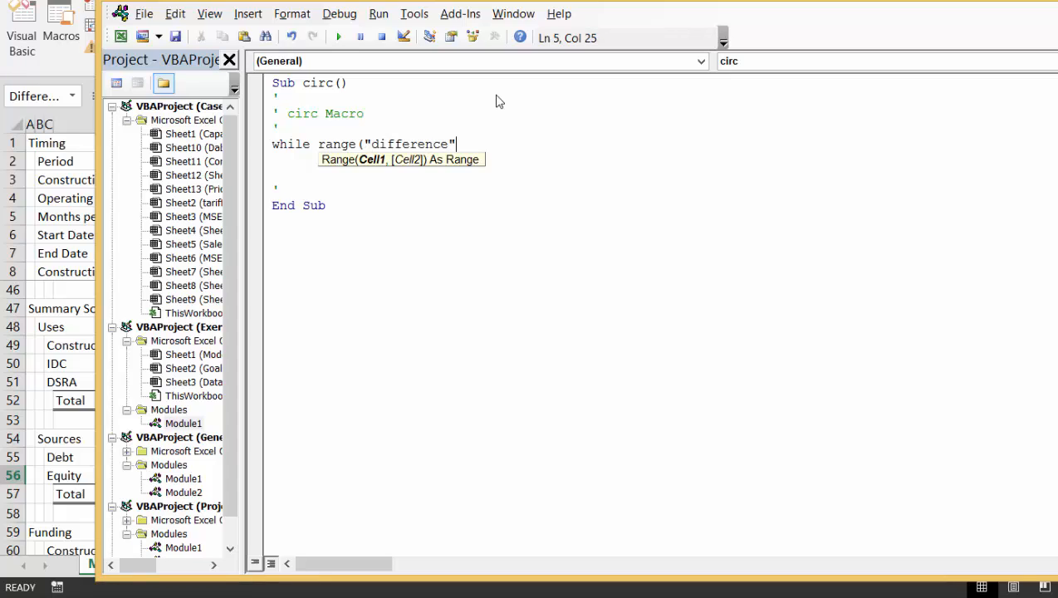
{"action": "type", "text": ") <> "}
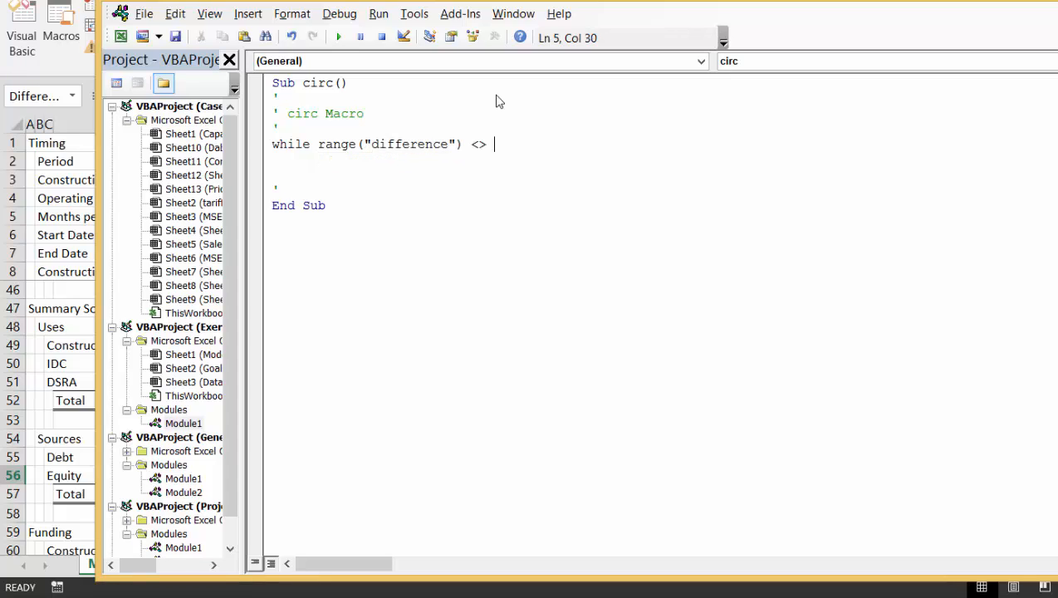
{"action": "type", "text": "0"}
{"action": "key", "text": "Return"}
{"action": "key", "text": "Return"}
{"action": "key", "text": "Return"}
{"action": "key", "text": "Return"}
{"action": "key", "text": "Return"}
{"action": "type", "text": "w"}
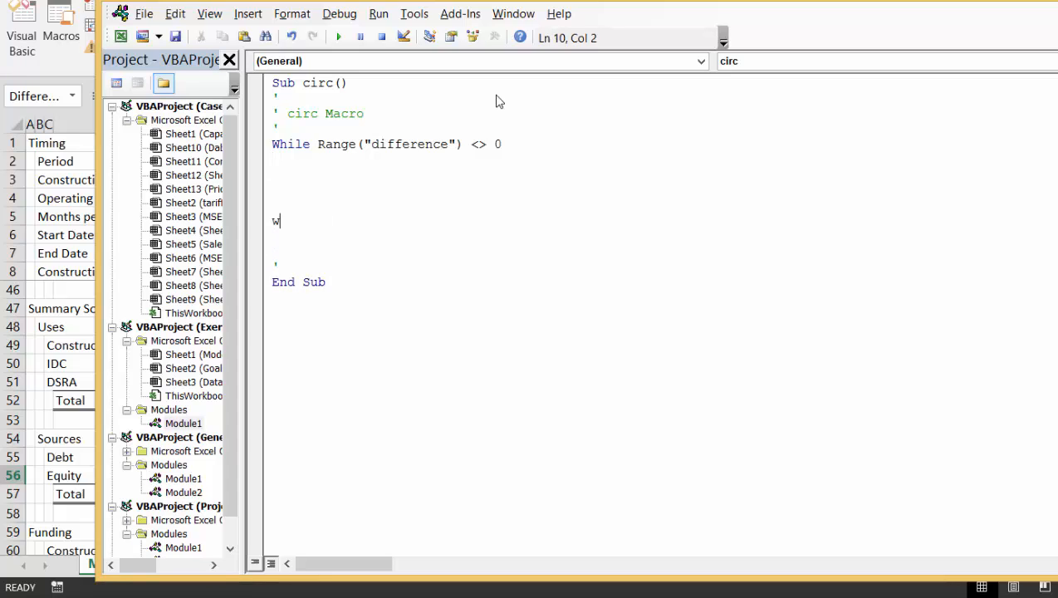
{"action": "type", "text": "end"}
Fill the loop body with Range("fixed") = Range("computed") to copy the computed equity into the fixed amount
{"action": "key", "text": "Up"}
{"action": "key", "text": "Up"}
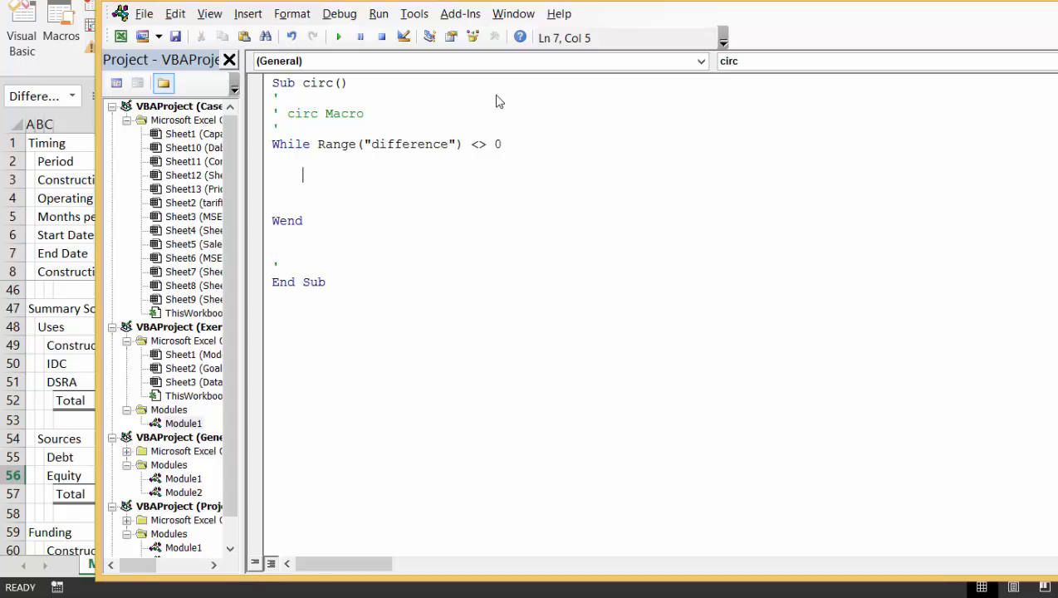
{"action": "type", "text": "range(\"fix"}
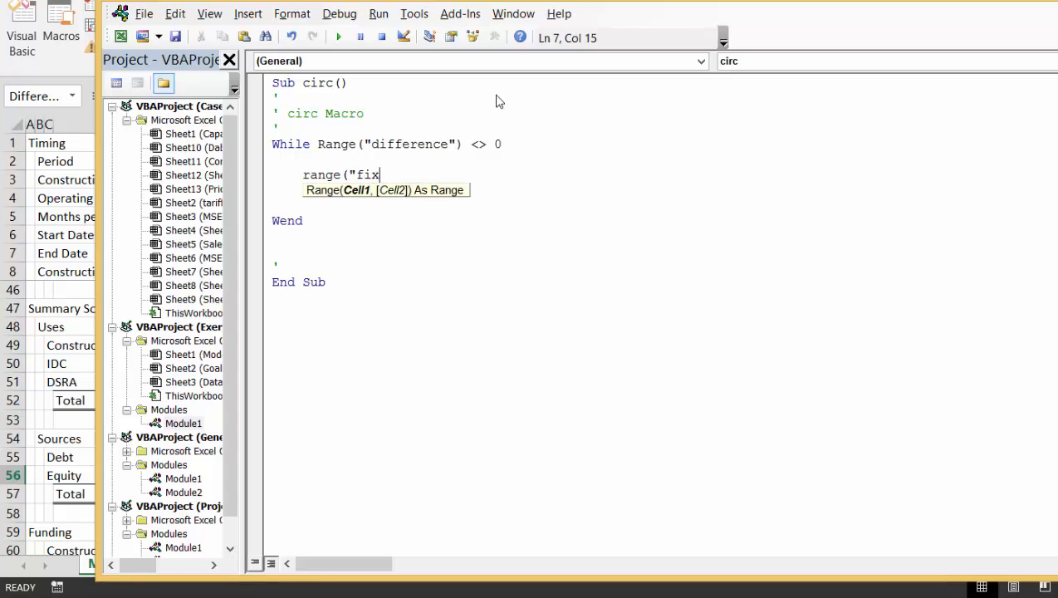
{"action": "type", "text": "ed\") ="}
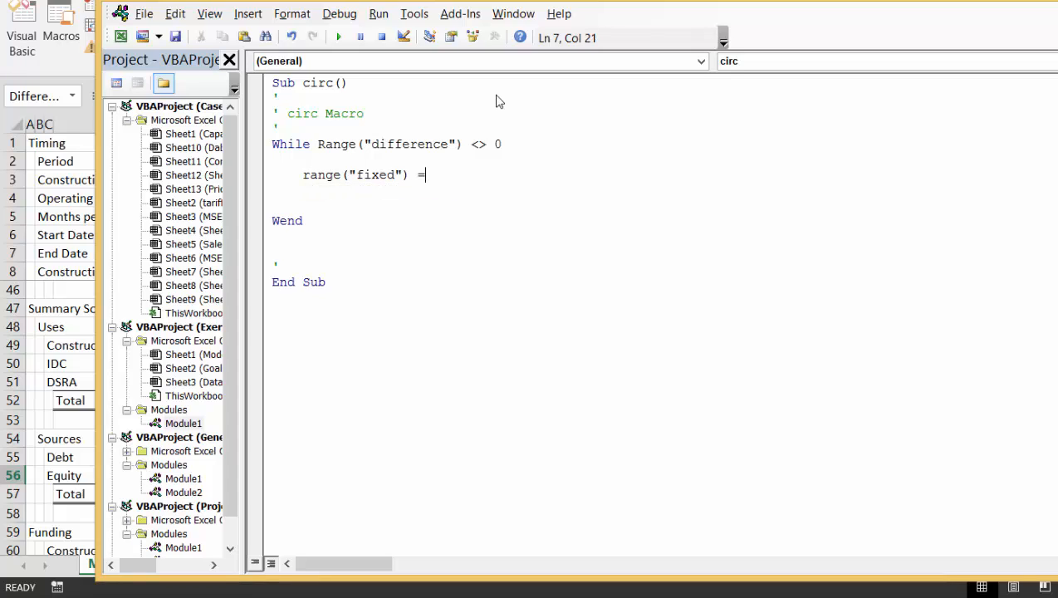
{"action": "type", "text": " range("}
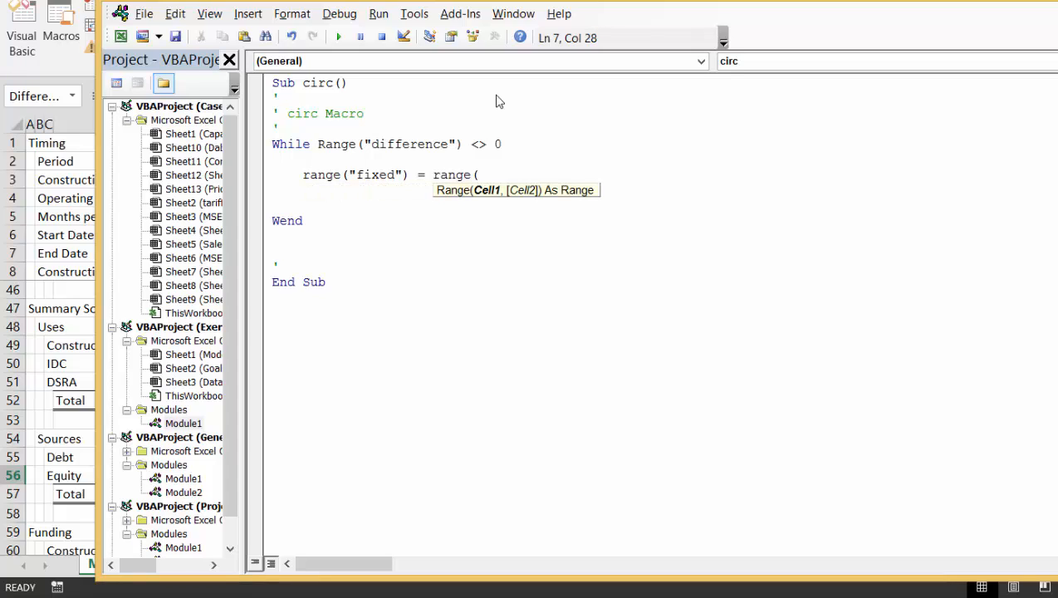
{"action": "type", "text": "\"computed"}
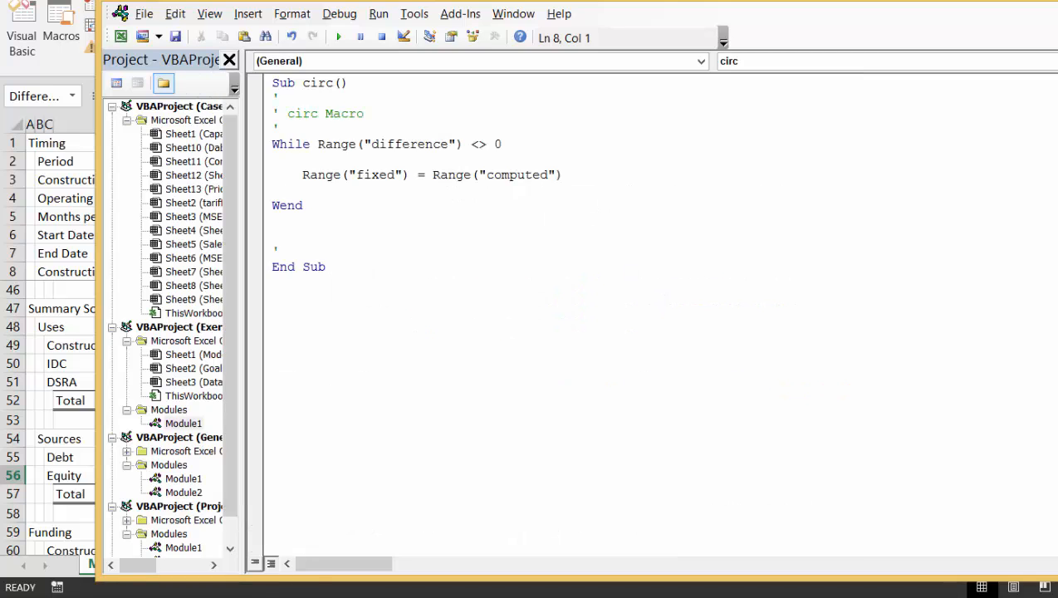
Return to the Model sheet, assign the circ macro to the Optimise button and run it
{"action": "key", "text": "alt+F11"}
{"action": "left_click", "coordinate": [585, 442]}
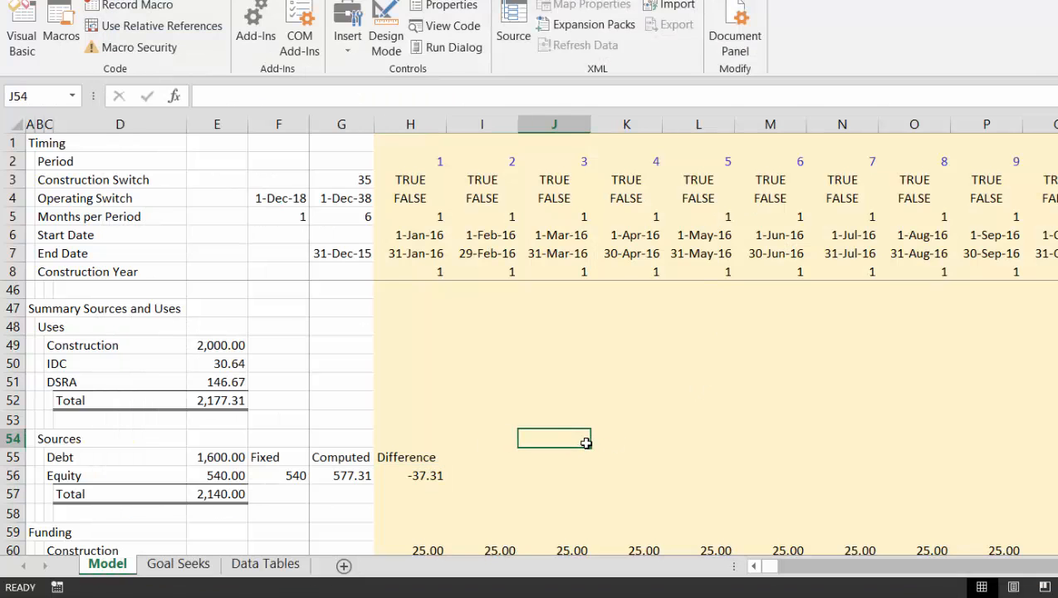
{"action": "key", "text": "Up"}
{"action": "key", "text": "Up"}
{"action": "key", "text": "Up"}
{"action": "key", "text": "Up"}
{"action": "key", "text": "Up"}
{"action": "key", "text": "Up"}
{"action": "key", "text": "Up"}
{"action": "key", "text": "Up"}
{"action": "key", "text": "Up"}
{"action": "key", "text": "Up"}
{"action": "key", "text": "Up"}
{"action": "key", "text": "Up"}
{"action": "key", "text": "Up"}
{"action": "key", "text": "Up"}
{"action": "key", "text": "Up"}
{"action": "key", "text": "Up"}
{"action": "key", "text": "Up"}
{"action": "key", "text": "Up"}
{"action": "key", "text": "Up"}
{"action": "key", "text": "Up"}
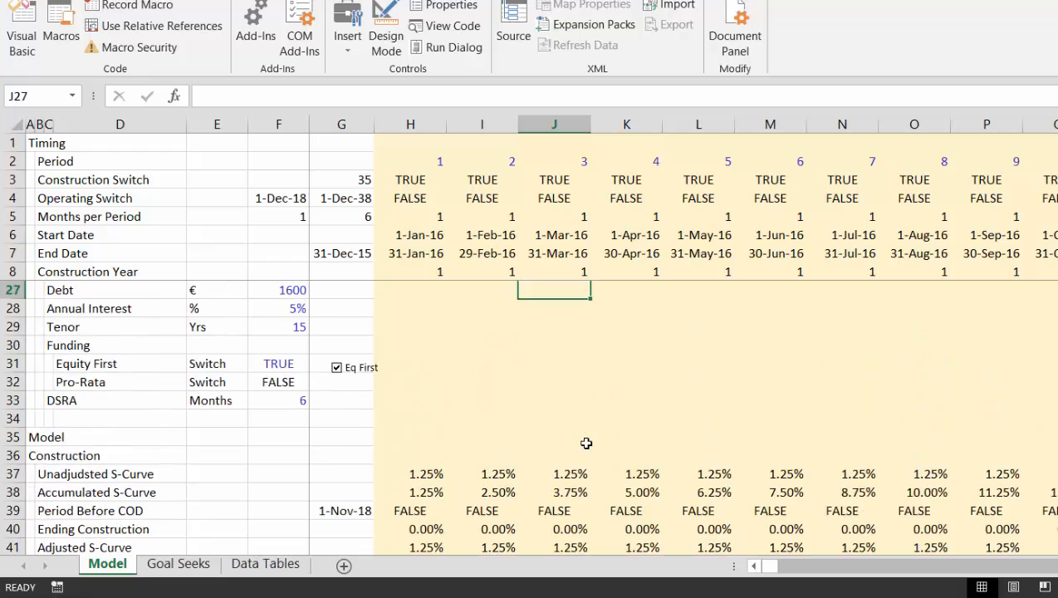
{"action": "key", "text": "Up"}
{"action": "key", "text": "Up"}
{"action": "key", "text": "Up"}
{"action": "key", "text": "Up"}
{"action": "key", "text": "Up"}
{"action": "key", "text": "Up"}
{"action": "key", "text": "Up"}
{"action": "key", "text": "Up"}
{"action": "key", "text": "Up"}
{"action": "key", "text": "Up"}
{"action": "key", "text": "Up"}
{"action": "key", "text": "Up"}
{"action": "key", "text": "Up"}
{"action": "key", "text": "Up"}
{"action": "key", "text": "Up"}
{"action": "key", "text": "Up"}
{"action": "key", "text": "Up"}
{"action": "key", "text": "Up"}
{"action": "key", "text": "Up"}
{"action": "key", "text": "Up"}
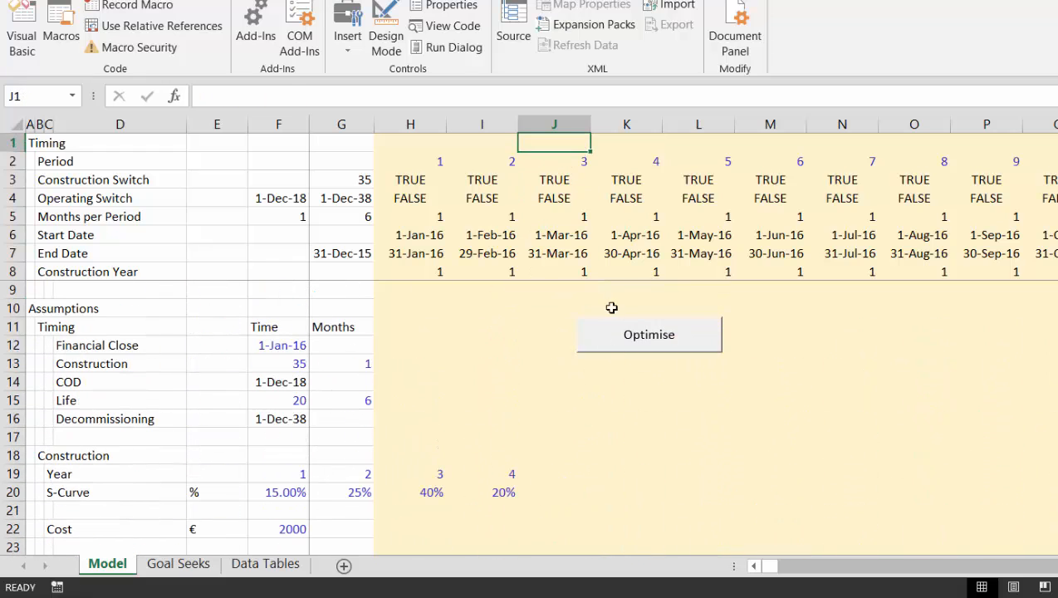
{"action": "right_click", "coordinate": [616, 333]}
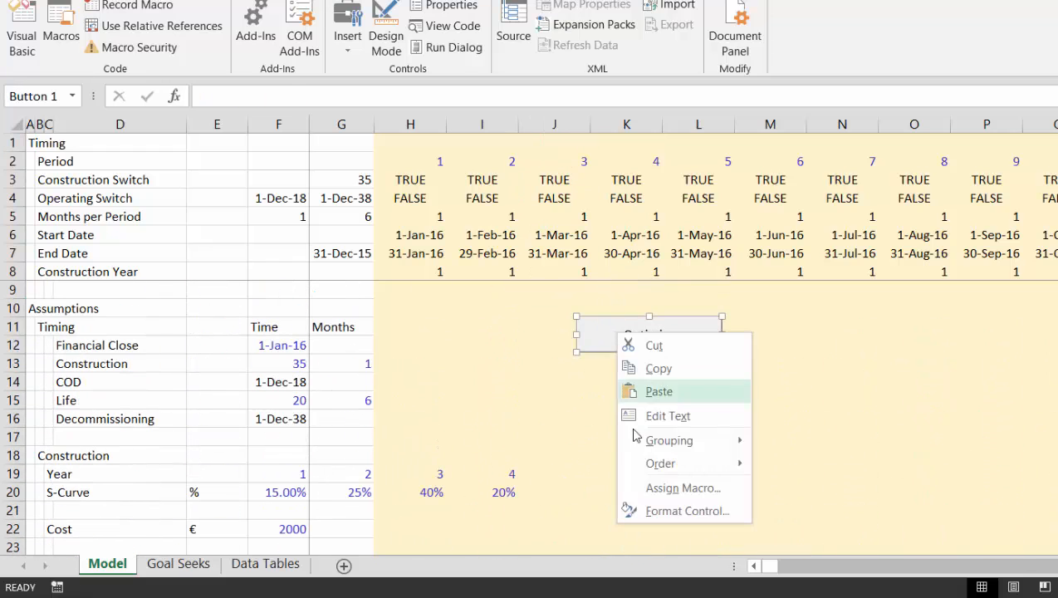
{"action": "left_click", "coordinate": [639, 489]}
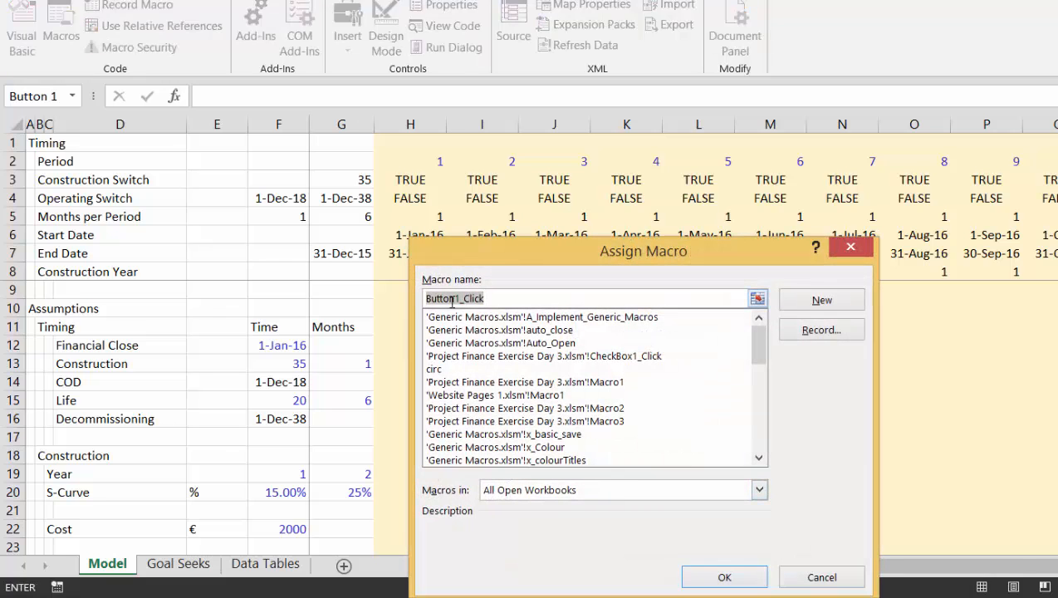
{"action": "left_click", "coordinate": [438, 371]}
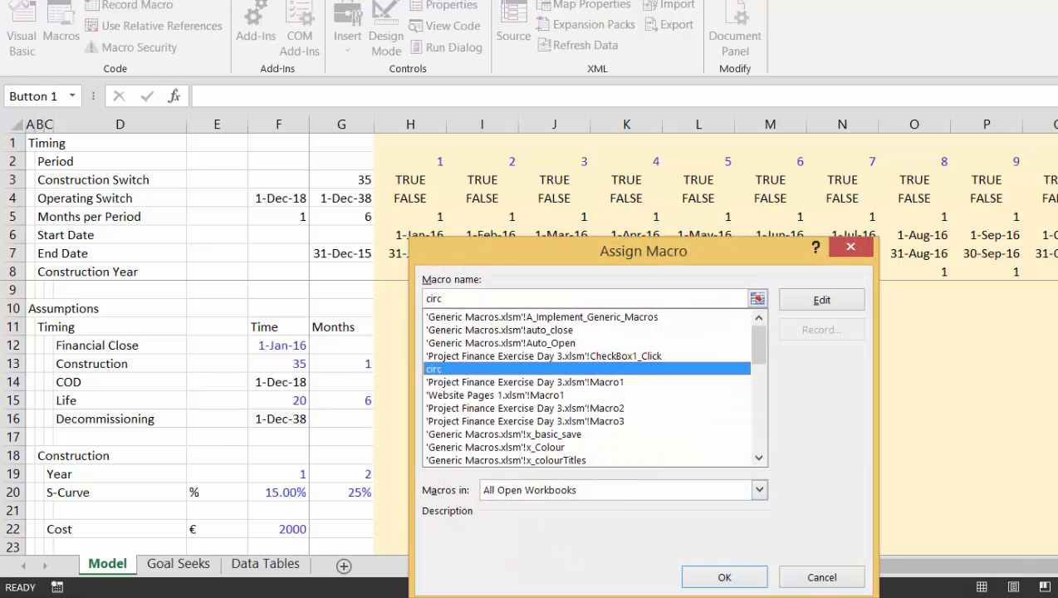
{"action": "left_click", "coordinate": [726, 577]}
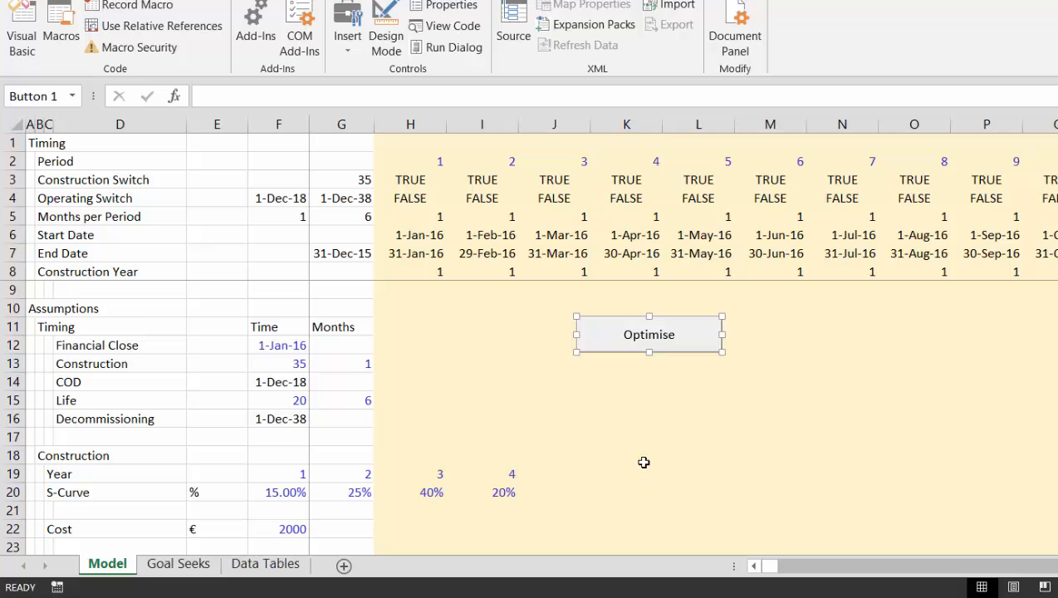
{"action": "left_click", "coordinate": [639, 458]}
{"action": "left_click", "coordinate": [632, 349]}
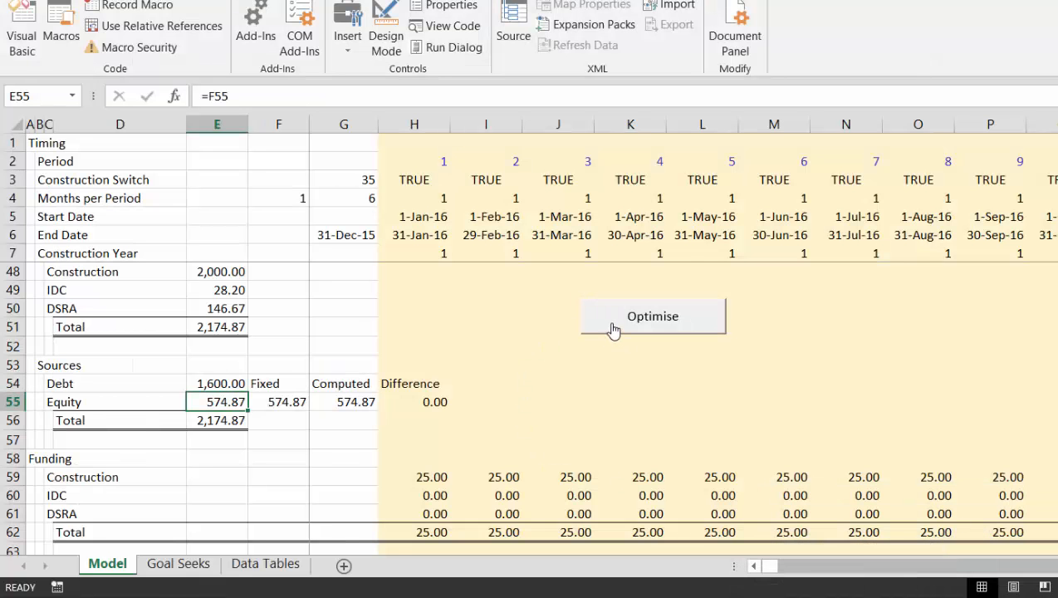
{"action": "key", "text": "Left"}
{"action": "key", "text": "Left"}
{"action": "key", "text": "Right"}
{"action": "key", "text": "Right"}
{"action": "key", "text": "Up"}
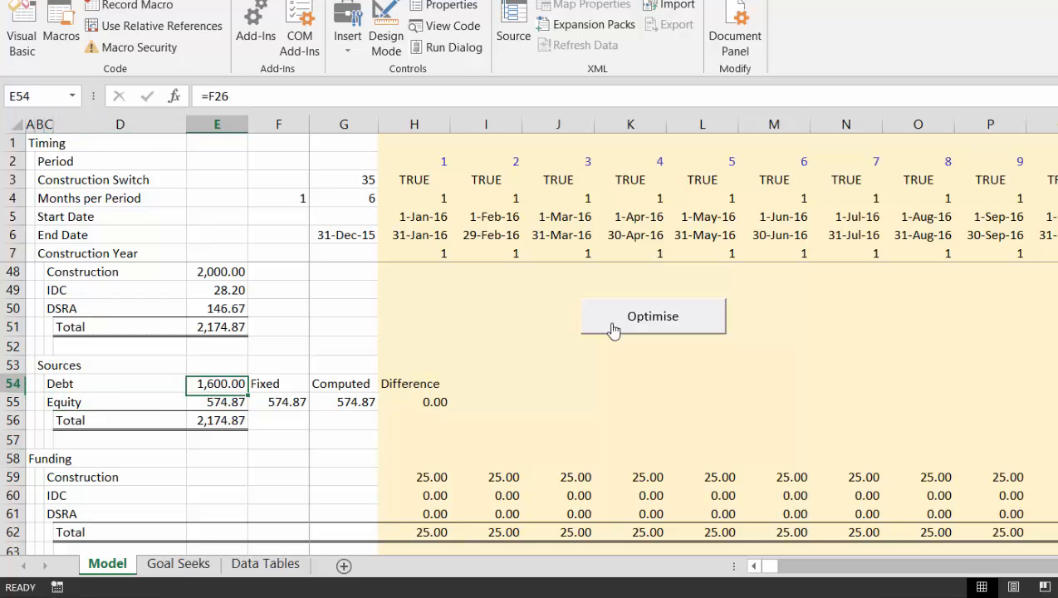
{"action": "key", "text": "Up"}
{"action": "key", "text": "Down"}
Set the annual interest in F27 of the financing assumptions to 4%
{"action": "key", "text": "Up"}
{"action": "key", "text": "Up"}
{"action": "key", "text": "Up"}
{"action": "key", "text": "Up"}
{"action": "key", "text": "Up"}
{"action": "key", "text": "Up"}
{"action": "key", "text": "Up"}
{"action": "key", "text": "Up"}
{"action": "key", "text": "Up"}
{"action": "key", "text": "Up"}
{"action": "key", "text": "Up"}
{"action": "key", "text": "Up"}
{"action": "key", "text": "Up"}
{"action": "key", "text": "Up"}
{"action": "key", "text": "Up"}
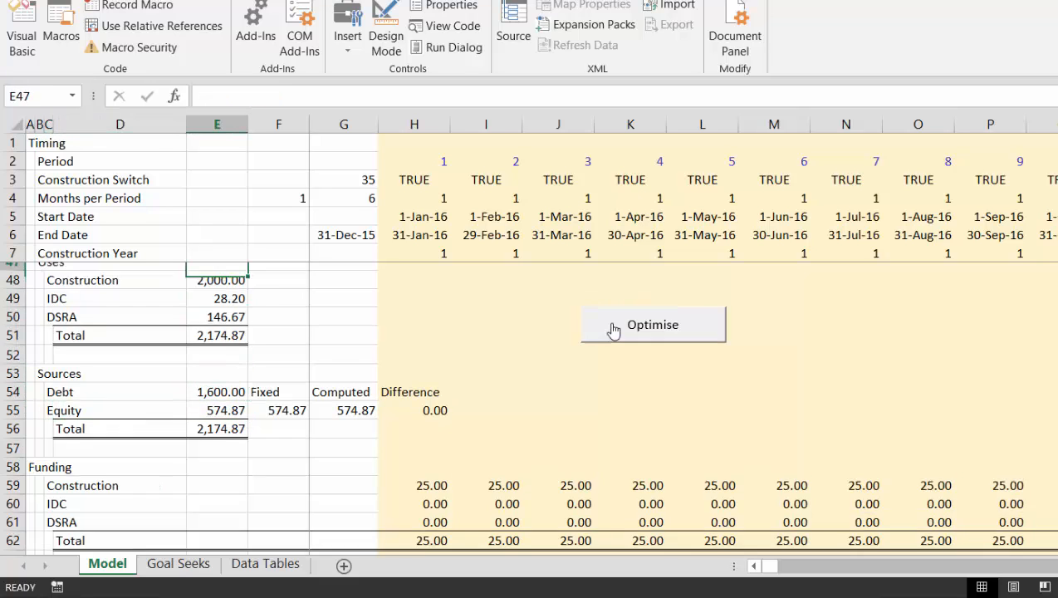
{"action": "key", "text": "Up"}
{"action": "key", "text": "Up"}
{"action": "key", "text": "Up"}
{"action": "key", "text": "Up"}
{"action": "key", "text": "Up"}
{"action": "key", "text": "Up"}
{"action": "key", "text": "Up"}
{"action": "key", "text": "Up"}
{"action": "key", "text": "Up"}
{"action": "key", "text": "Up"}
{"action": "key", "text": "Up"}
{"action": "key", "text": "Up"}
{"action": "key", "text": "Up"}
{"action": "key", "text": "Up"}
{"action": "key", "text": "Up"}
{"action": "key", "text": "Up"}
{"action": "key", "text": "Up"}
{"action": "key", "text": "Up"}
{"action": "key", "text": "Down"}
{"action": "key", "text": "Down"}
{"action": "key", "text": "Down"}
{"action": "key", "text": "Down"}
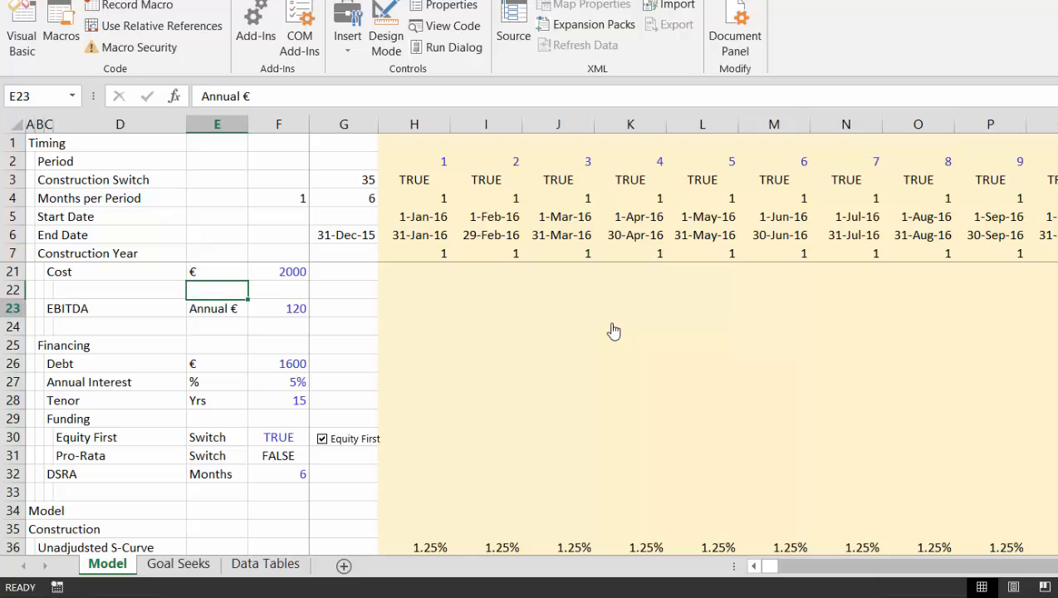
{"action": "key", "text": "Down"}
{"action": "key", "text": "Down"}
{"action": "key", "text": "Right"}
{"action": "type", "text": "4"}
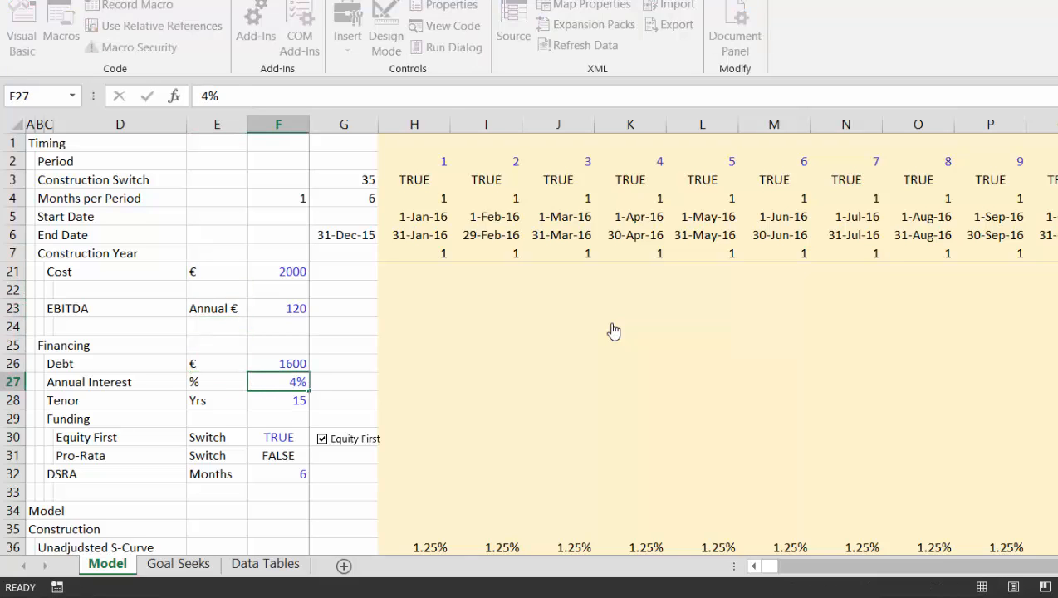
{"action": "key", "text": "Return"}
Set the debt tenor in F28 to 20 years
{"action": "key", "text": "Up"}
{"action": "key", "text": "Down"}
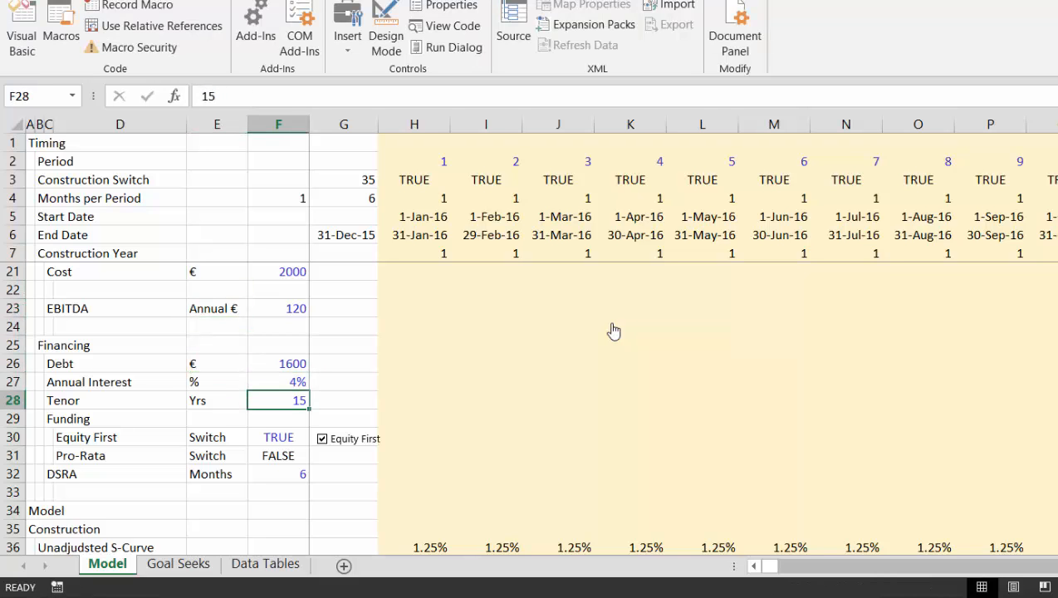
{"action": "type", "text": "20"}
{"action": "key", "text": "Return"}
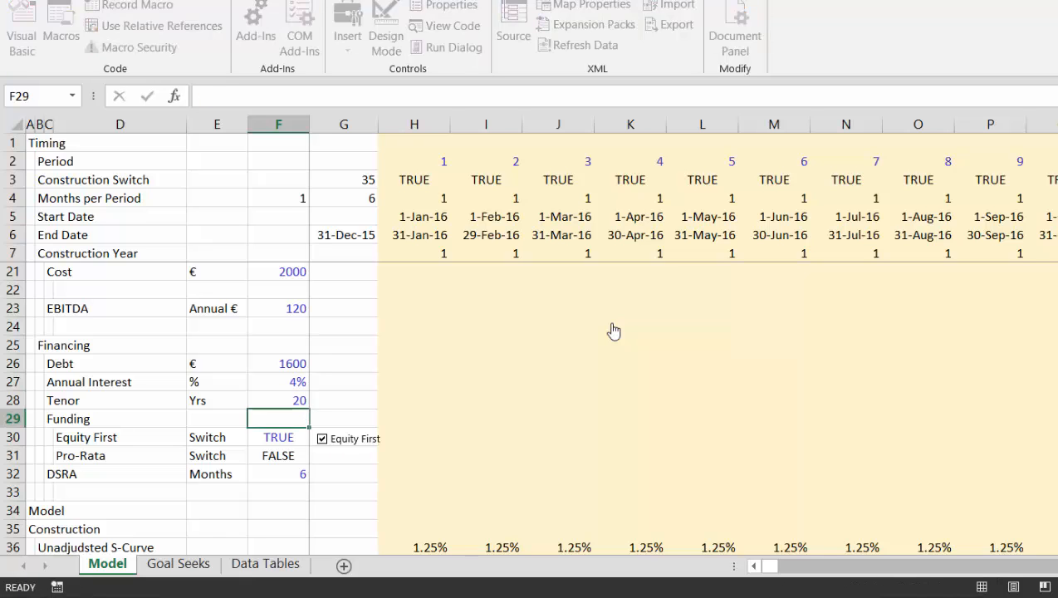
Set the debt amount in F26 of the financing assumptions to 1700
{"action": "key", "text": "Up"}
{"action": "key", "text": "Up"}
{"action": "key", "text": "Up"}
{"action": "type", "text": "1700"}
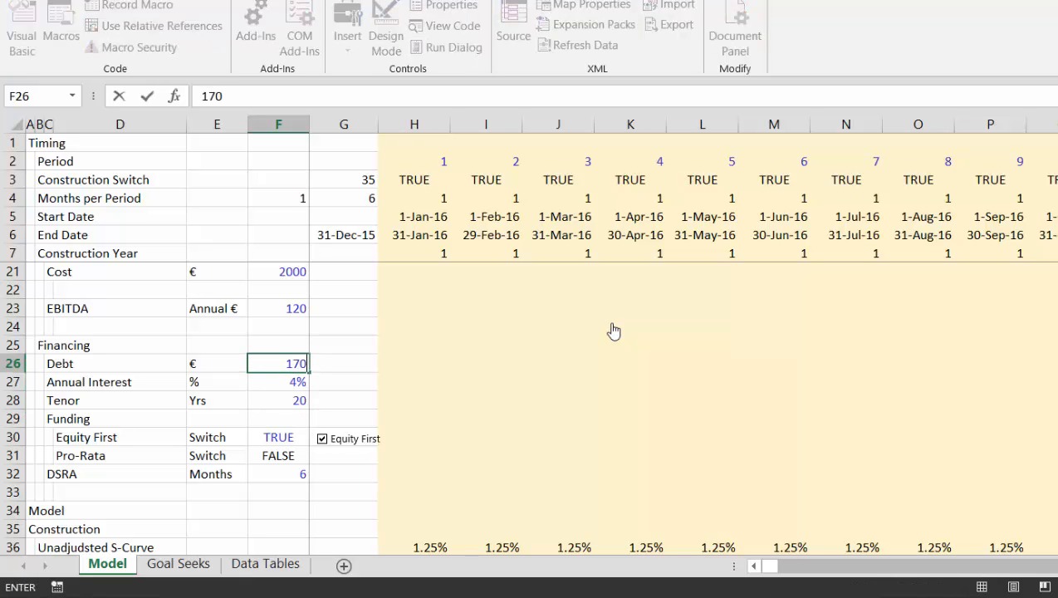
{"action": "key", "text": "Down"}
{"action": "key", "text": "Down"}
{"action": "key", "text": "Down"}
{"action": "key", "text": "Down"}
{"action": "key", "text": "Down"}
{"action": "key", "text": "Down"}
{"action": "key", "text": "Down"}
{"action": "key", "text": "Down"}
{"action": "key", "text": "Down"}
{"action": "key", "text": "Down"}
{"action": "key", "text": "Down"}
{"action": "key", "text": "Down"}
{"action": "key", "text": "Down"}
{"action": "key", "text": "Down"}
{"action": "key", "text": "Down"}
{"action": "key", "text": "Down"}
{"action": "key", "text": "Down"}
{"action": "key", "text": "Down"}
{"action": "key", "text": "Down"}
{"action": "key", "text": "Down"}
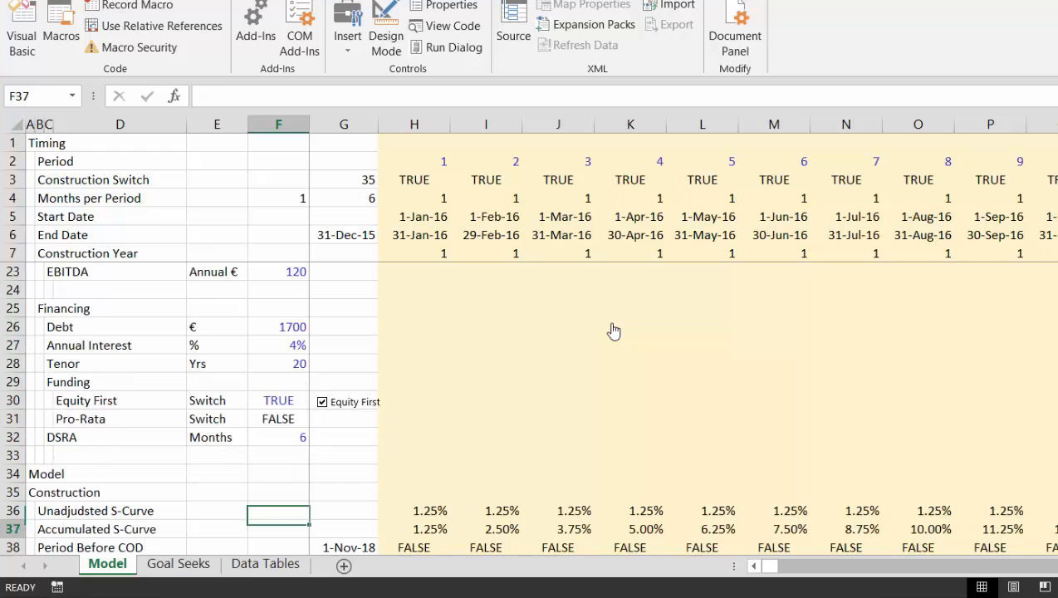
Run the circ macro with the Optimise button beside the sources and uses to rebalance the equity
{"action": "key", "text": "Down"}
{"action": "key", "text": "Down"}
{"action": "key", "text": "Down"}
{"action": "key", "text": "Down"}
{"action": "key", "text": "Down"}
{"action": "key", "text": "Down"}
{"action": "key", "text": "Down"}
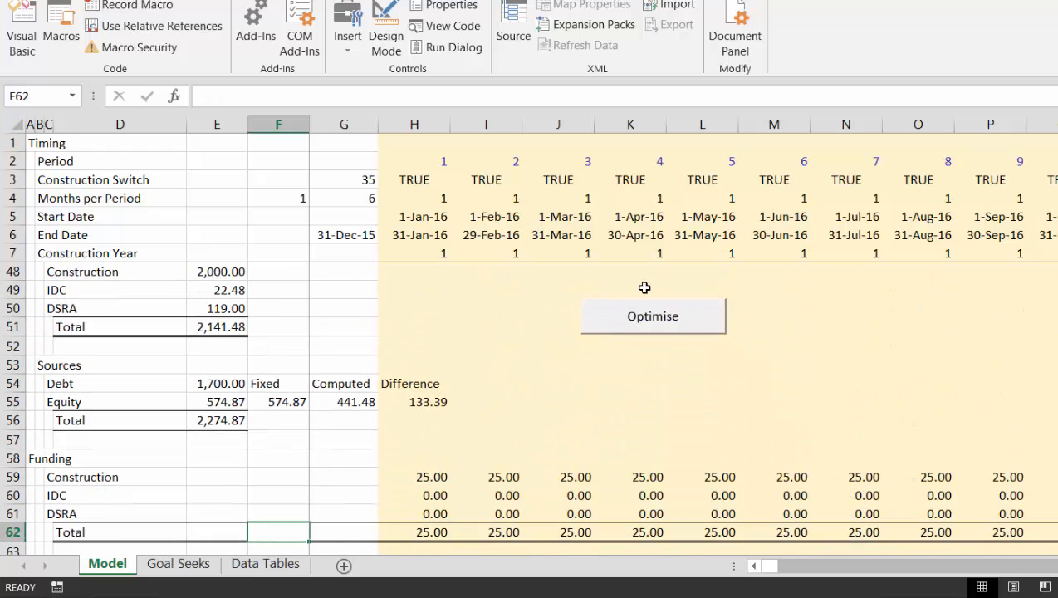
{"action": "left_click", "coordinate": [642, 319]}
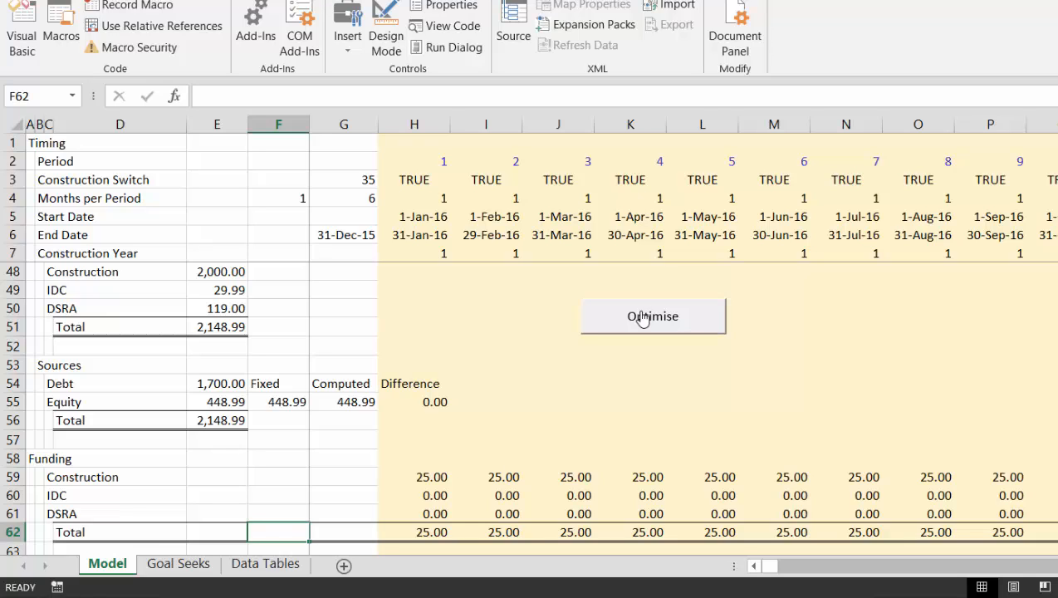
Open the circ macro assigned to the Optimise button for editing and delete the stray comment line above End Sub
{"action": "right_click", "coordinate": [642, 318]}
{"action": "left_click", "coordinate": [696, 469]}
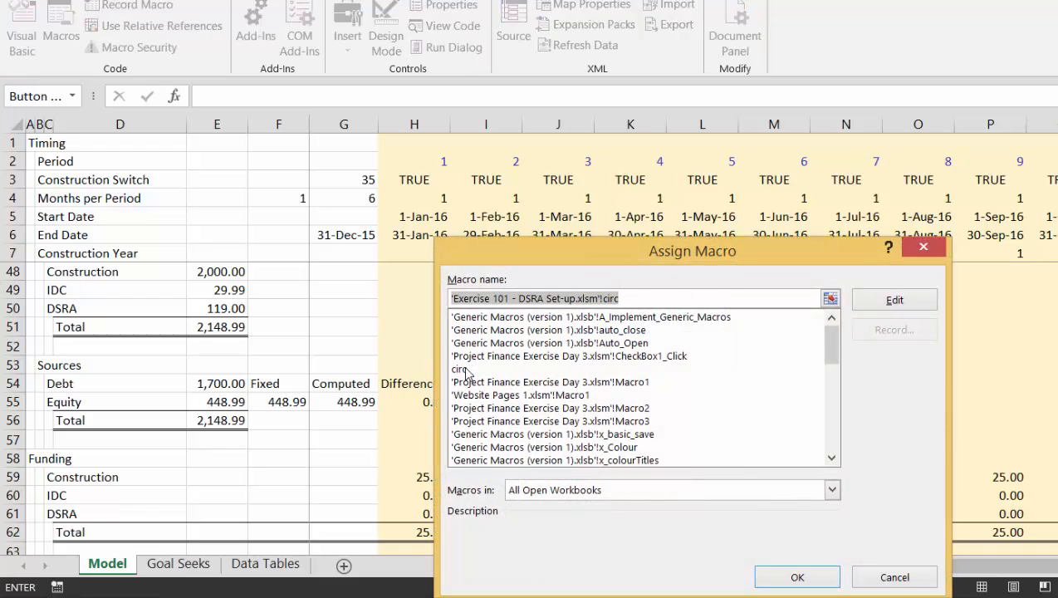
{"action": "left_click", "coordinate": [465, 369]}
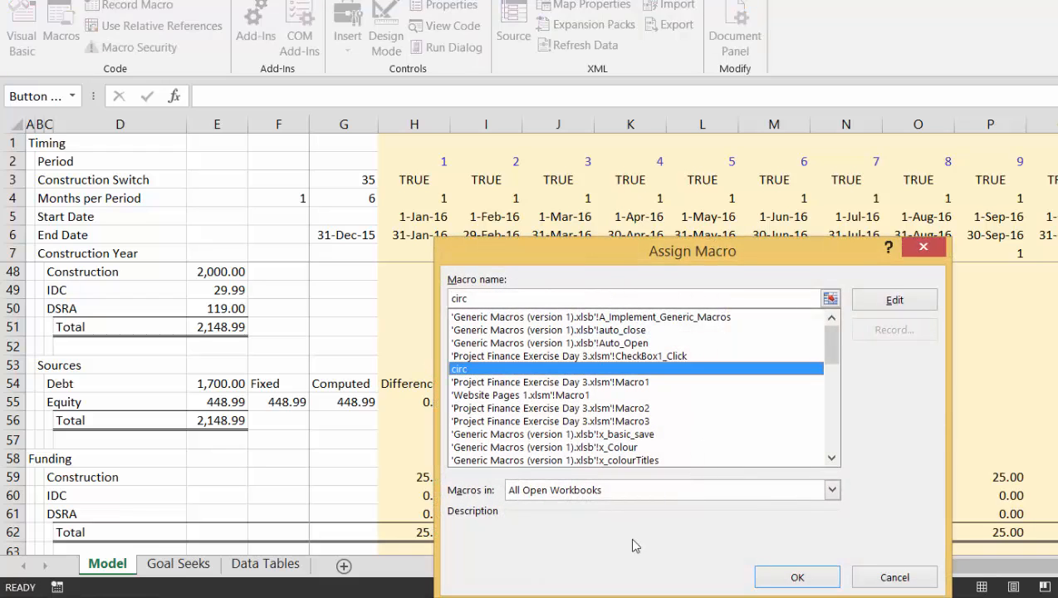
{"action": "left_click", "coordinate": [885, 300]}
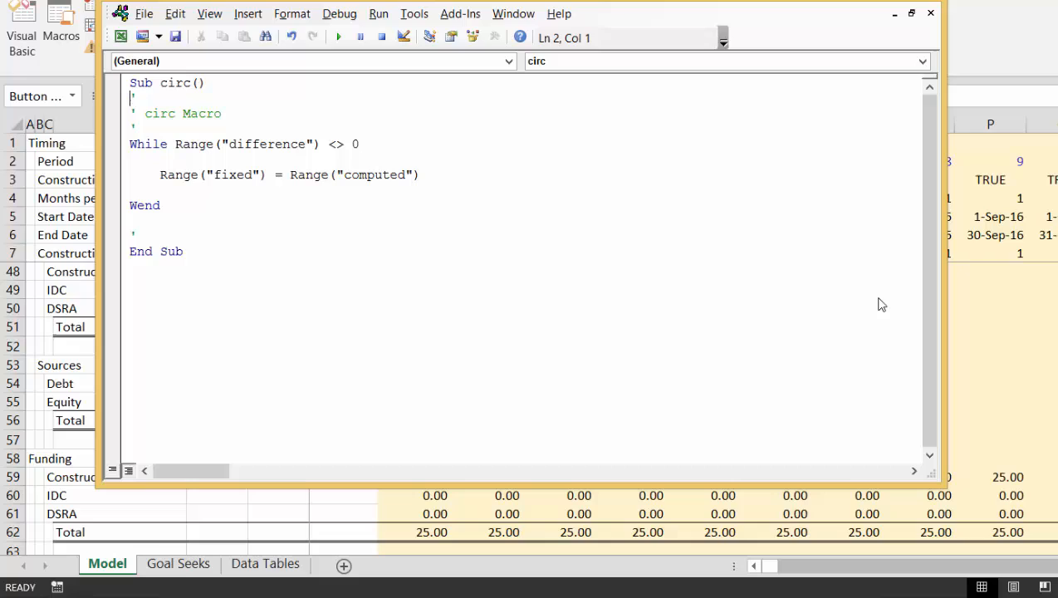
{"action": "left_click", "coordinate": [196, 223]}
{"action": "key", "text": "BackSpace"}
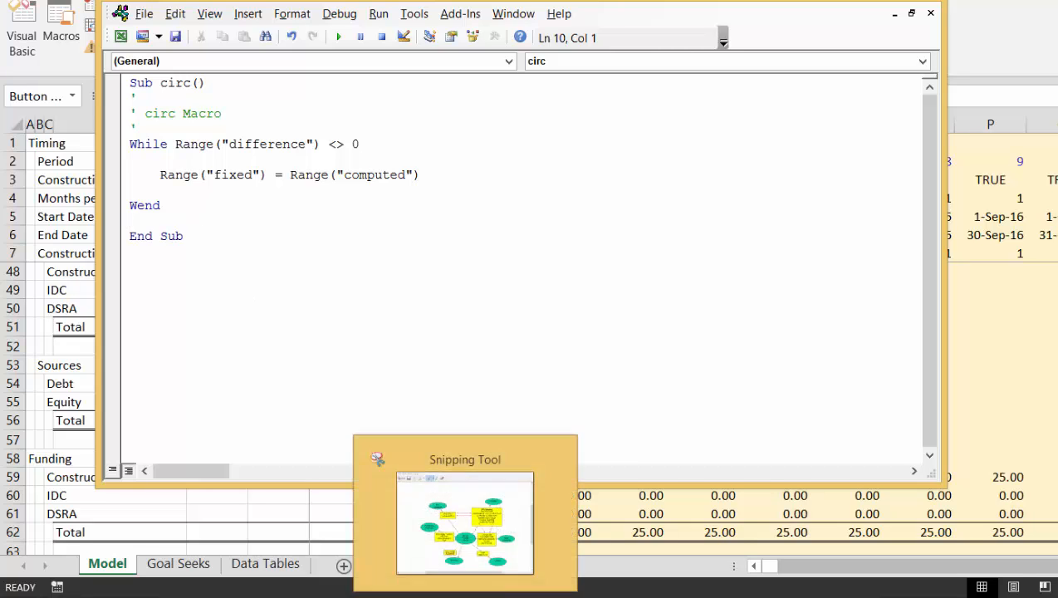
Switch to the Snipping Tool and capture the circ macro code from Sub circ() to End Sub
{"action": "left_click", "coordinate": [461, 597]}
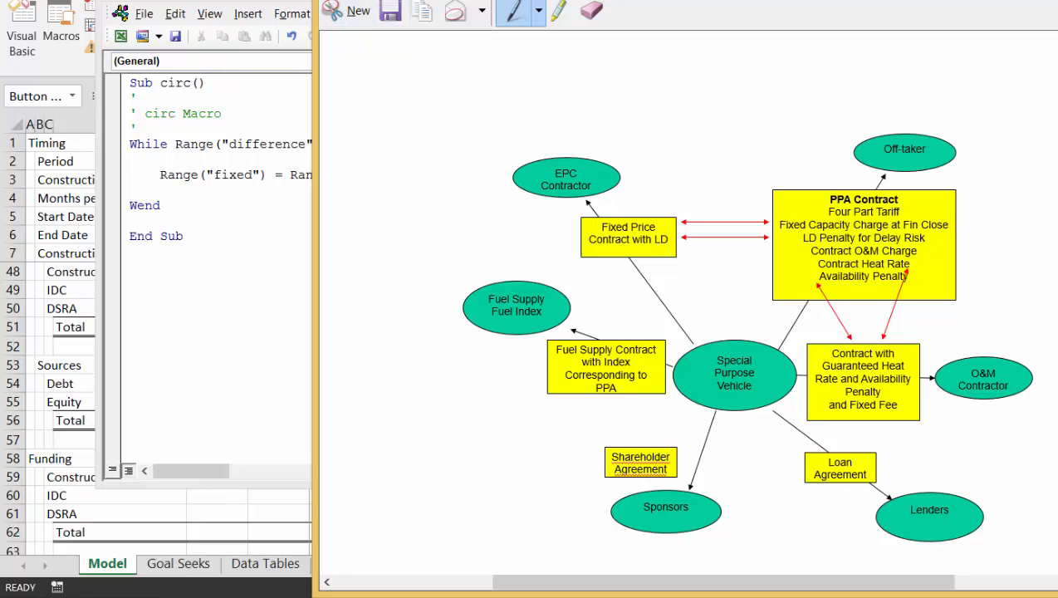
{"action": "left_click", "coordinate": [1010, 0]}
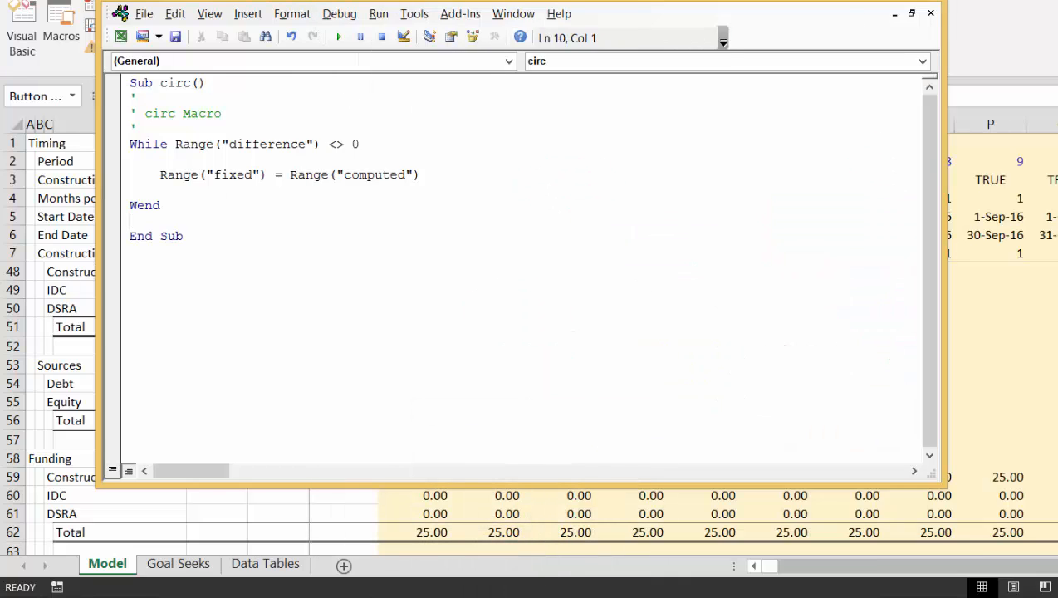
{"action": "left_click", "coordinate": [463, 597]}
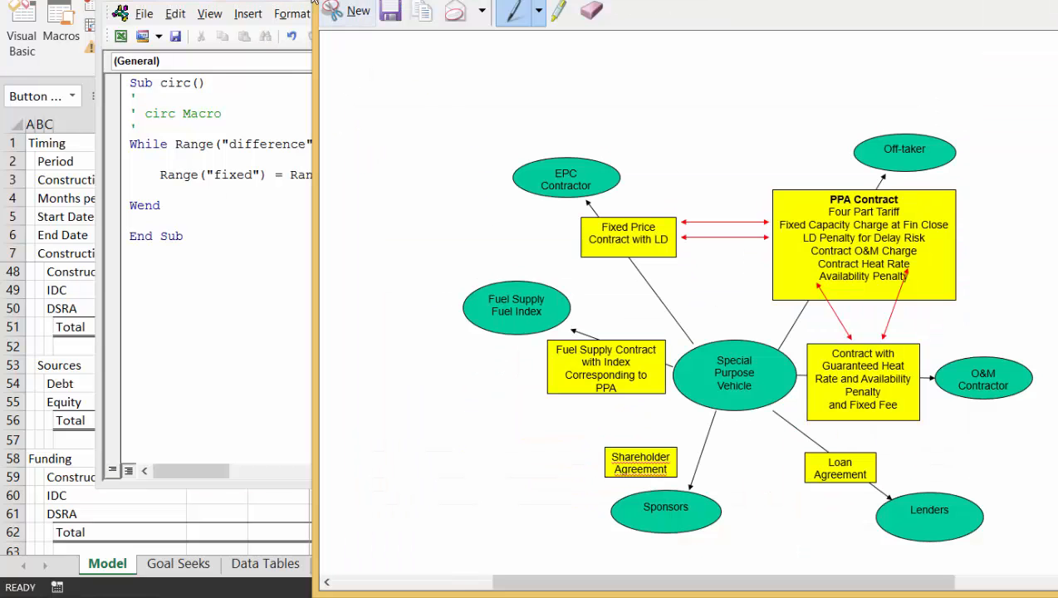
{"action": "left_click", "coordinate": [353, 12]}
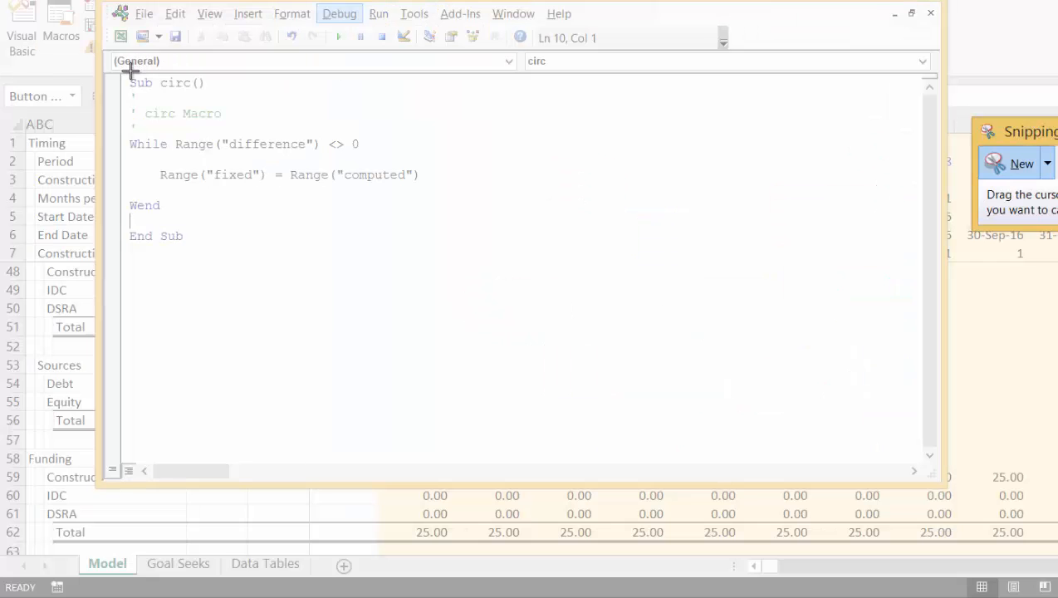
{"action": "left_click_drag", "start_coordinate": [125, 75], "coordinate": [451, 245]}
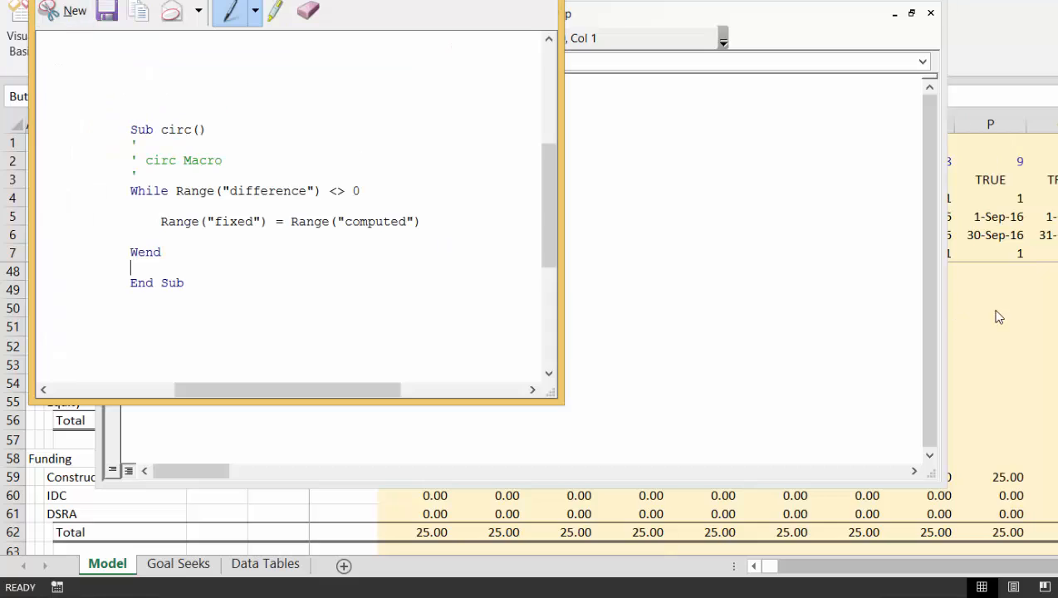
Return to the Model sheet in Excel and paste the code snip to the right of the Optimise button
{"action": "left_click", "coordinate": [1001, 307]}
{"action": "key", "text": "Up"}
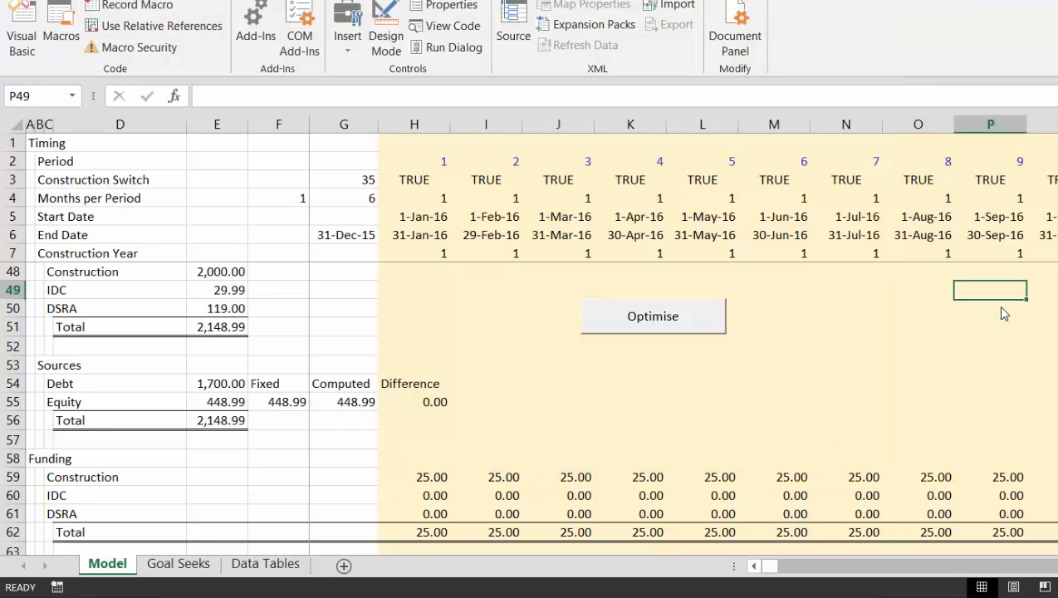
{"action": "key", "text": "Left"}
{"action": "key", "text": "Up"}
{"action": "key", "text": "Left"}
{"action": "key", "text": "ctrl+v"}
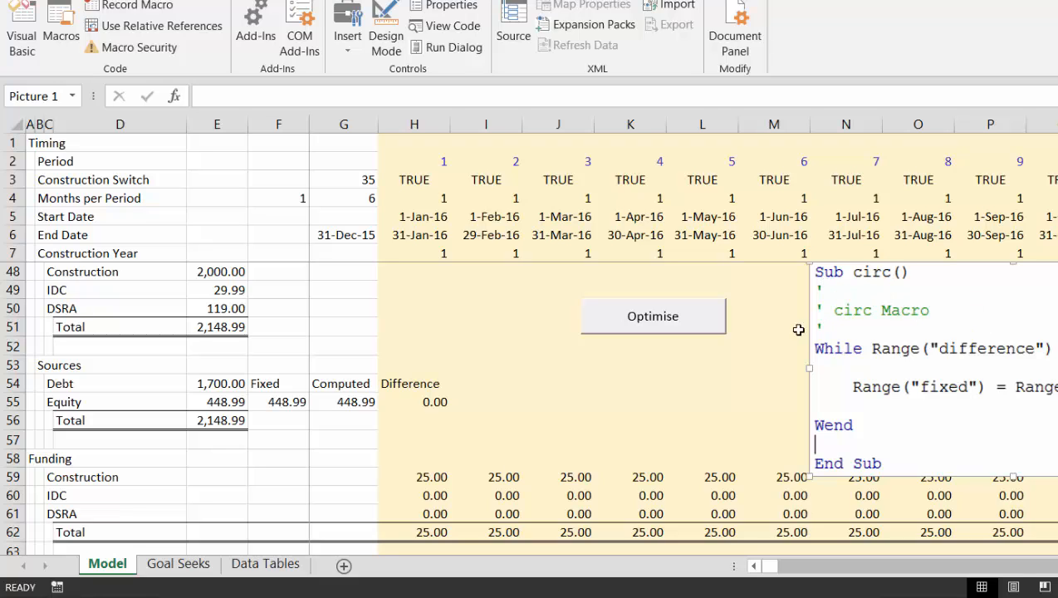
Shrink the pasted code picture, move it next to the Optimise button and deselect it
{"action": "left_click_drag", "start_coordinate": [809, 477], "coordinate": [992, 355]}
{"action": "left_click_drag", "start_coordinate": [1034, 310], "coordinate": [801, 328]}
{"action": "left_click", "coordinate": [661, 415]}
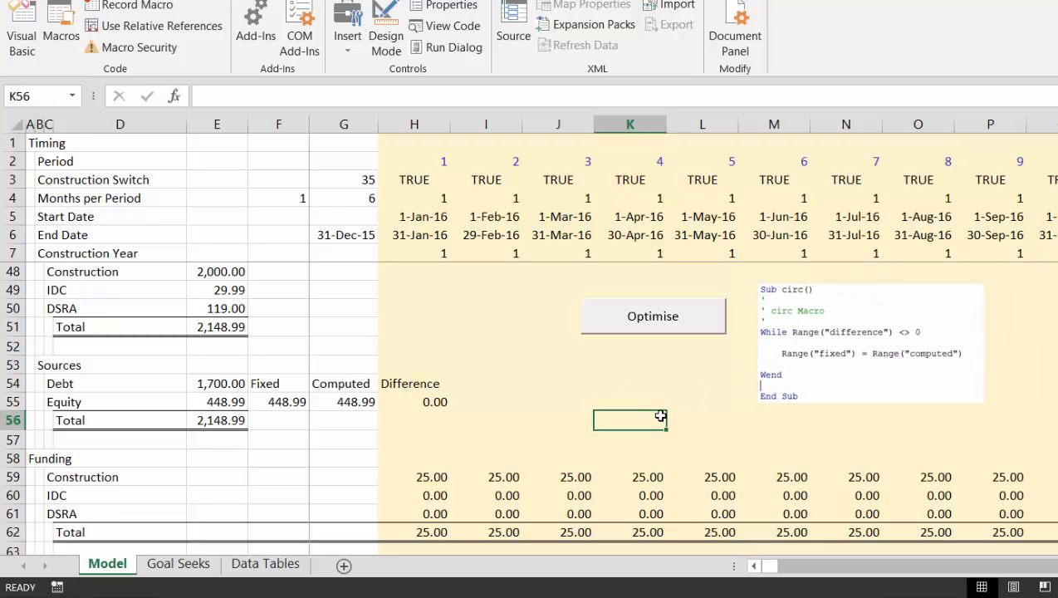
{"action": "key", "text": "Left"}
{"action": "key", "text": "Left"}
{"action": "key", "text": "Left"}
{"action": "key", "text": "Home"}
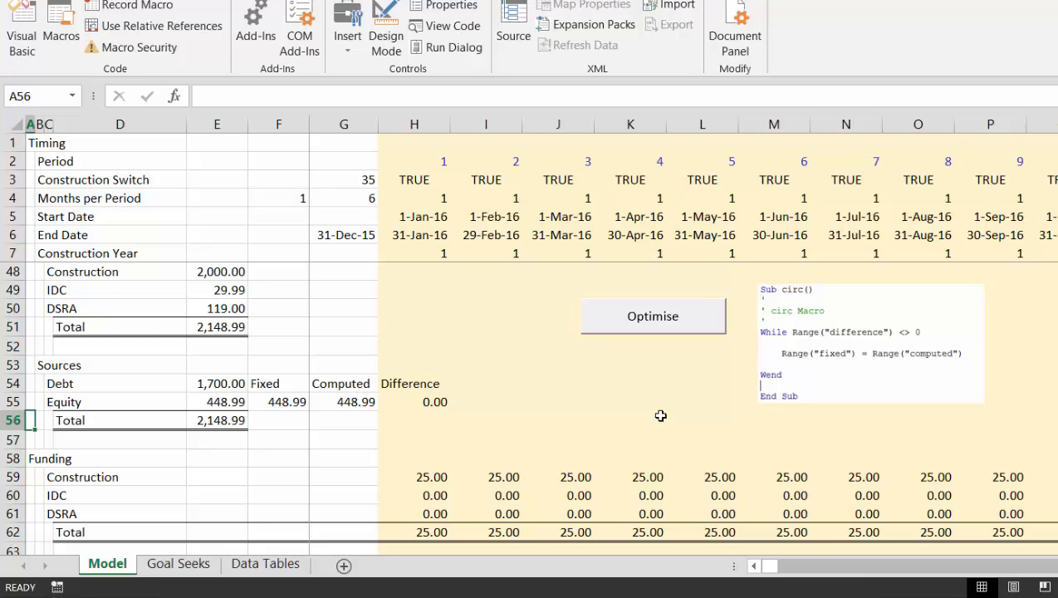
Enter 1500 in D5 of the Data Tables sheet as the first value of the series
{"action": "left_click", "coordinate": [270, 571]}
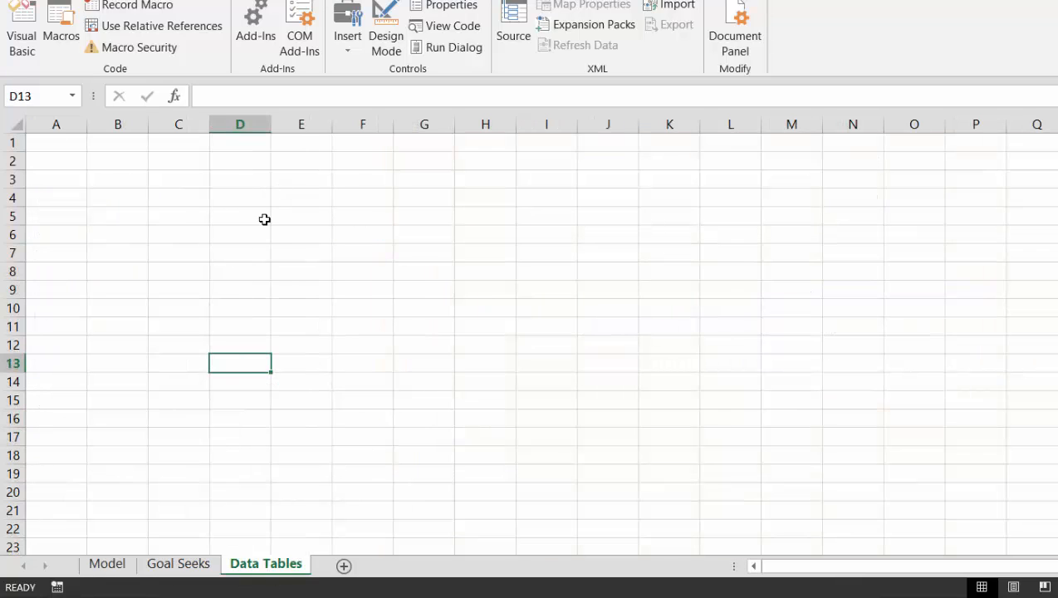
{"action": "left_click", "coordinate": [264, 220]}
{"action": "key", "text": "Left"}
{"action": "key", "text": "Right"}
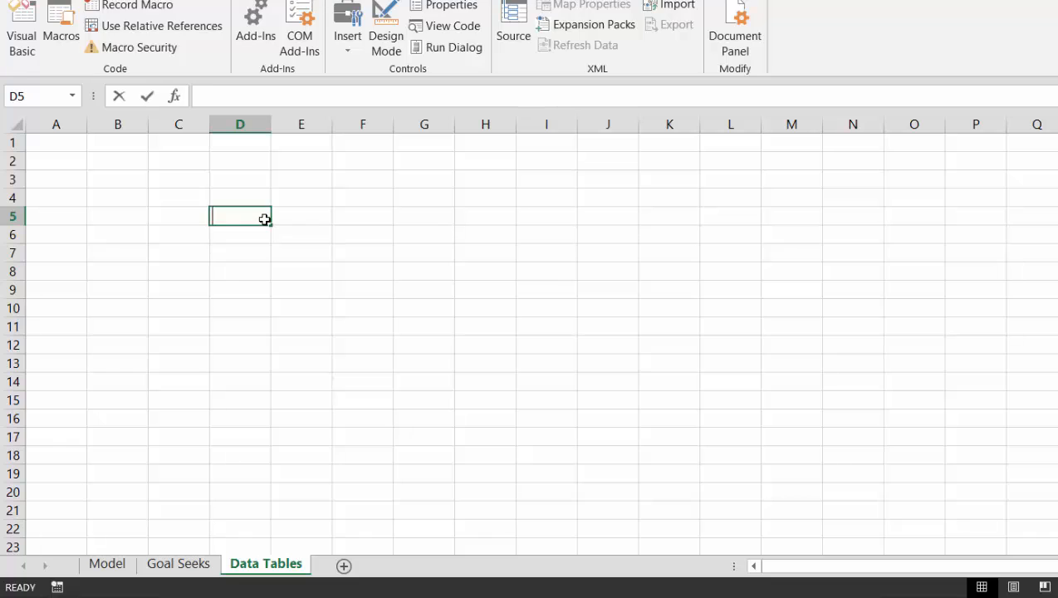
{"action": "type", "text": "1500"}
{"action": "key", "text": "Return"}
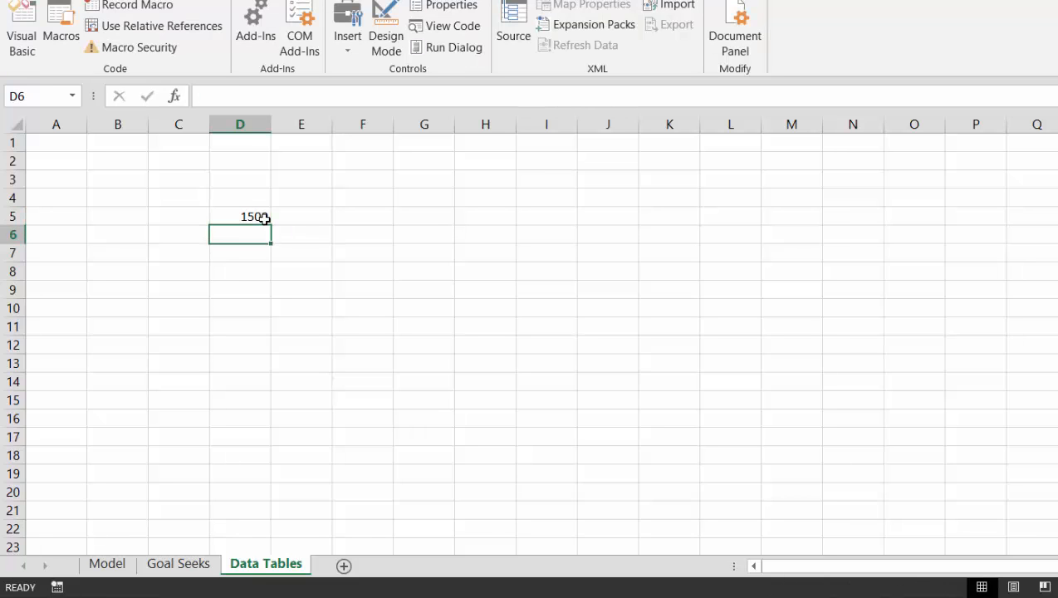
Enter the formula =D5+50 in D6 to step the series up by 50
{"action": "type", "text": "="}
{"action": "left_click", "coordinate": [264, 218]}
{"action": "type", "text": "+"}
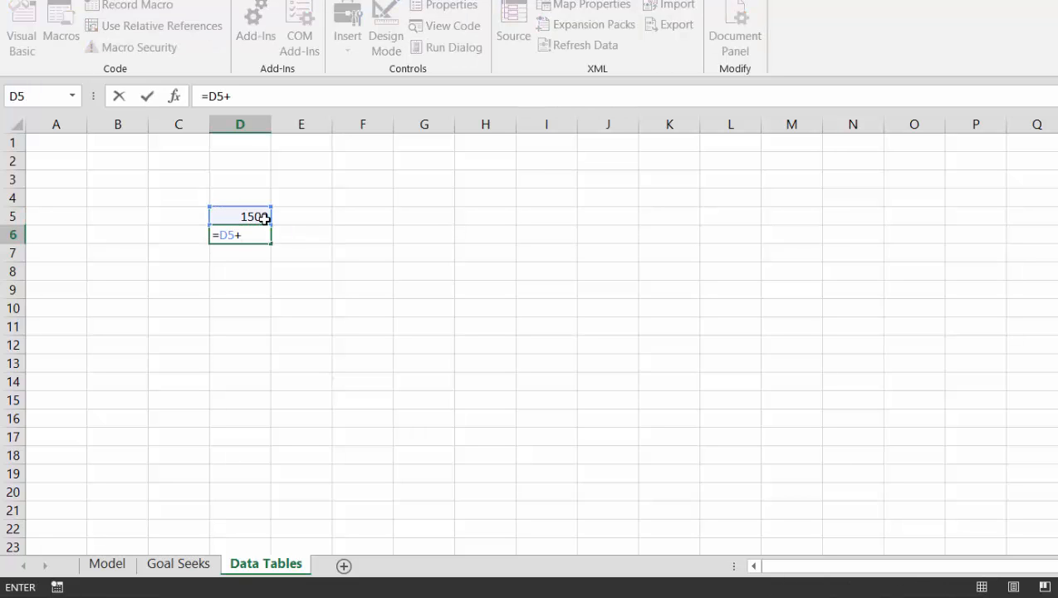
{"action": "type", "text": "50"}
{"action": "key", "text": "Return"}
{"action": "key", "text": "Up"}
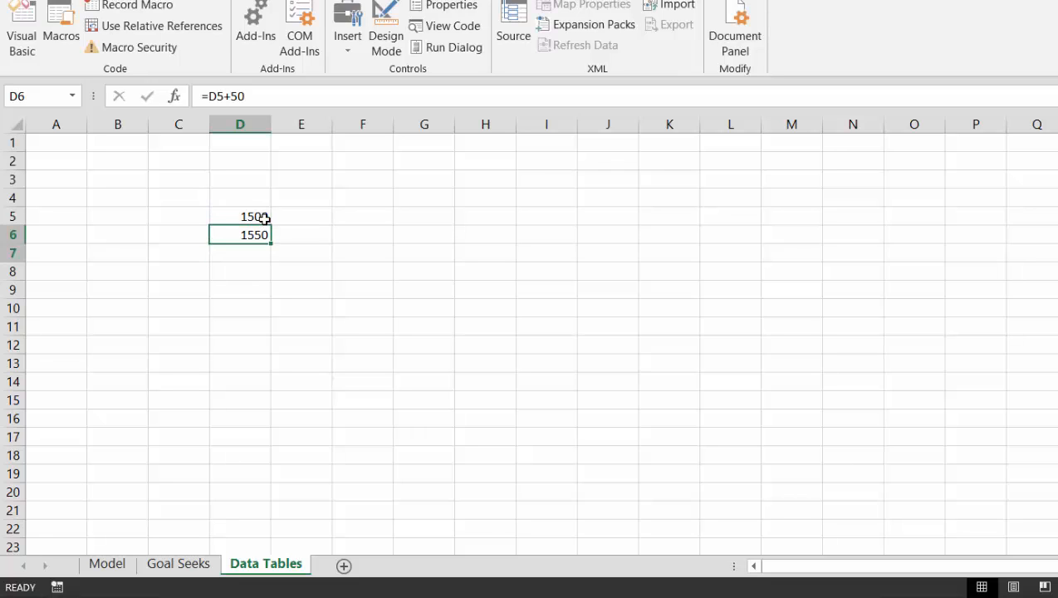
Fill the D6 formula down the column to D16
{"action": "key", "text": "shift+Down"}
{"action": "key", "text": "shift+Down"}
{"action": "key", "text": "shift+Down"}
{"action": "key", "text": "shift+Down"}
{"action": "key", "text": "shift+Down"}
{"action": "key", "text": "shift+Down"}
{"action": "key", "text": "shift+Down"}
{"action": "key", "text": "shift+Down"}
{"action": "key", "text": "shift+Down"}
{"action": "key", "text": "shift+Down"}
{"action": "key", "text": "ctrl+d"}
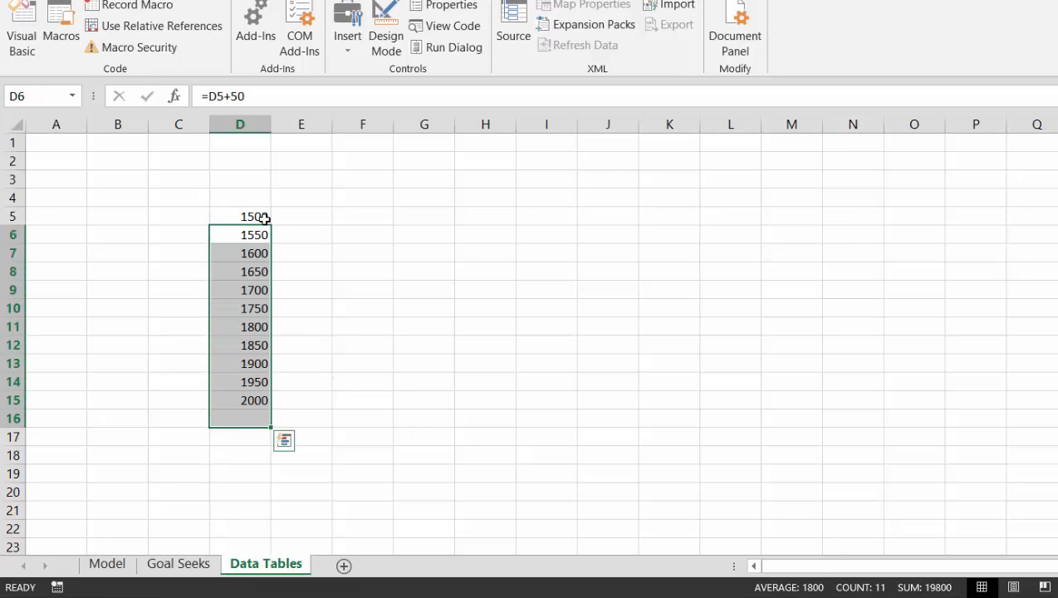
Delete the surplus values in D14:D16 so the series ends at 1900
{"action": "key", "text": "Up"}
{"action": "key", "text": "Down"}
{"action": "key", "text": "Down"}
{"action": "key", "text": "Down"}
{"action": "key", "text": "Down"}
{"action": "key", "text": "Down"}
{"action": "key", "text": "Down"}
{"action": "key", "text": "Down"}
{"action": "key", "text": "Down"}
{"action": "key", "text": "Down"}
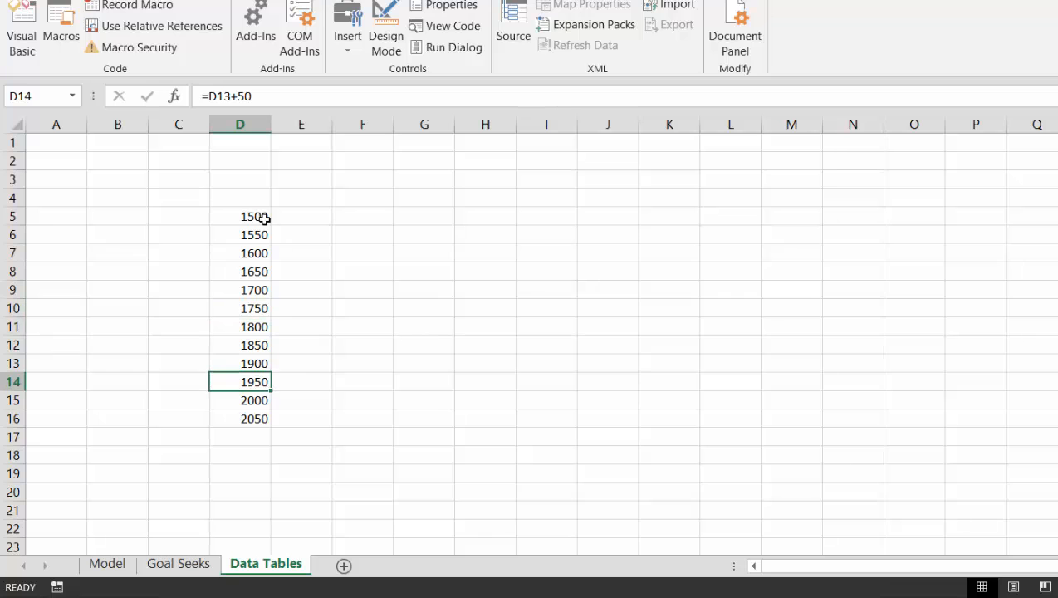
{"action": "key", "text": "shift+Down"}
{"action": "key", "text": "shift+Down"}
{"action": "key", "text": "Delete"}
{"action": "key", "text": "Up"}
{"action": "key", "text": "Up"}
{"action": "key", "text": "Up"}
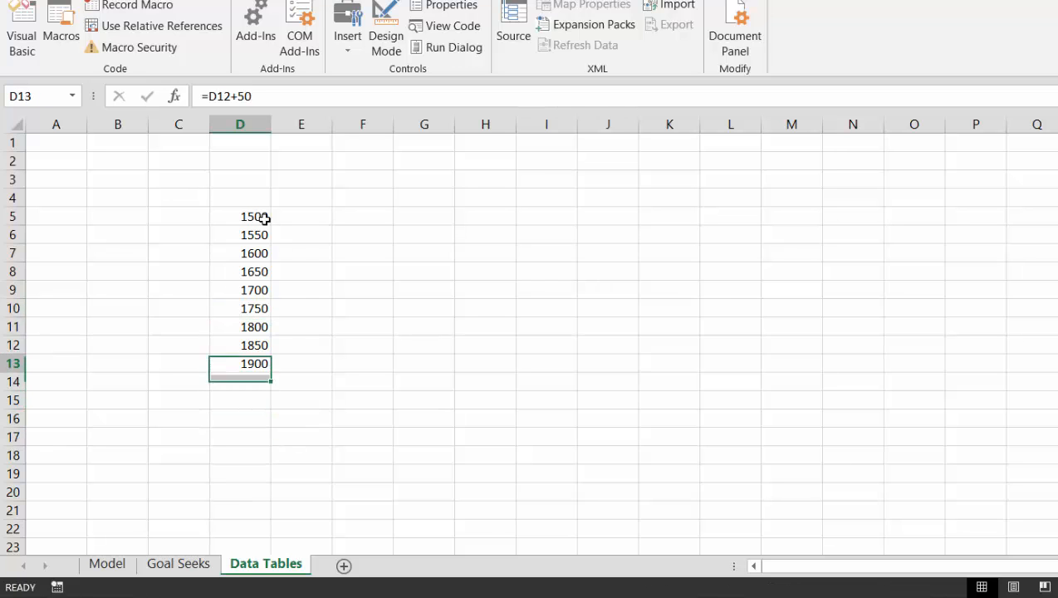
Return to the Model sheet and add the heading Cash Flow in A106 below the DSRA section
{"action": "key", "text": "ctrl+Page_Up"}
{"action": "key", "text": "ctrl+Page_Up"}
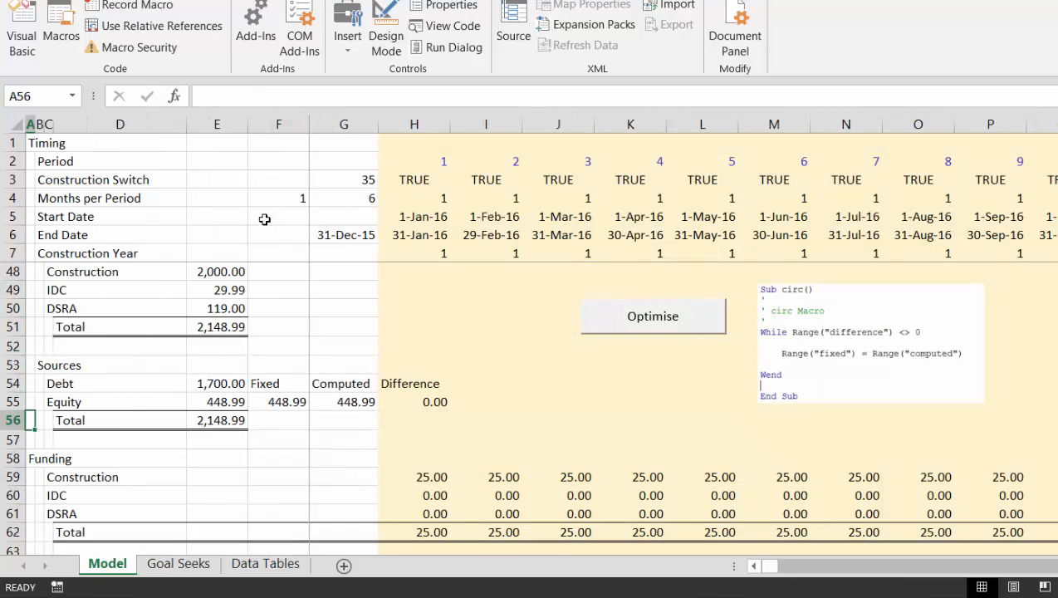
{"action": "key", "text": "Down"}
{"action": "key", "text": "Down"}
{"action": "key", "text": "Down"}
{"action": "key", "text": "Down"}
{"action": "key", "text": "Down"}
{"action": "key", "text": "Down"}
{"action": "key", "text": "Down"}
{"action": "key", "text": "Down"}
{"action": "key", "text": "Down"}
{"action": "key", "text": "Down"}
{"action": "key", "text": "Down"}
{"action": "key", "text": "Down"}
{"action": "key", "text": "Down"}
{"action": "key", "text": "Down"}
{"action": "key", "text": "Down"}
{"action": "key", "text": "Down"}
{"action": "key", "text": "Down"}
{"action": "key", "text": "Down"}
{"action": "key", "text": "Down"}
{"action": "key", "text": "Down"}
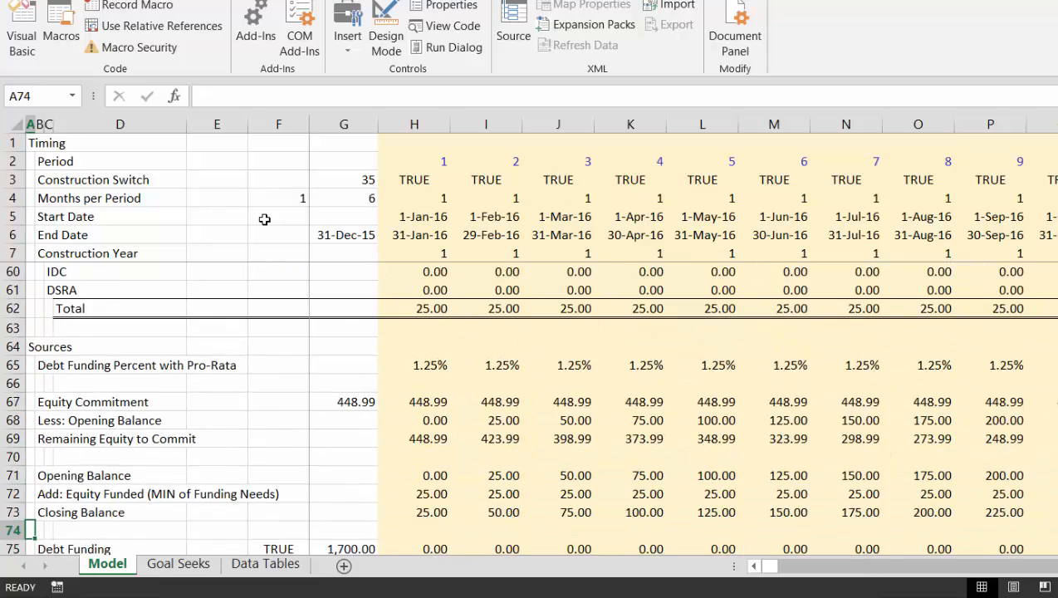
{"action": "key", "text": "Down"}
{"action": "key", "text": "Down"}
{"action": "key", "text": "Down"}
{"action": "key", "text": "Down"}
{"action": "key", "text": "Down"}
{"action": "key", "text": "Down"}
{"action": "key", "text": "Down"}
{"action": "key", "text": "Down"}
{"action": "key", "text": "Down"}
{"action": "key", "text": "Down"}
{"action": "key", "text": "Down"}
{"action": "key", "text": "Down"}
{"action": "key", "text": "Down"}
{"action": "key", "text": "Down"}
{"action": "key", "text": "Down"}
{"action": "key", "text": "Down"}
{"action": "key", "text": "Down"}
{"action": "key", "text": "Down"}
{"action": "key", "text": "Down"}
{"action": "key", "text": "Down"}
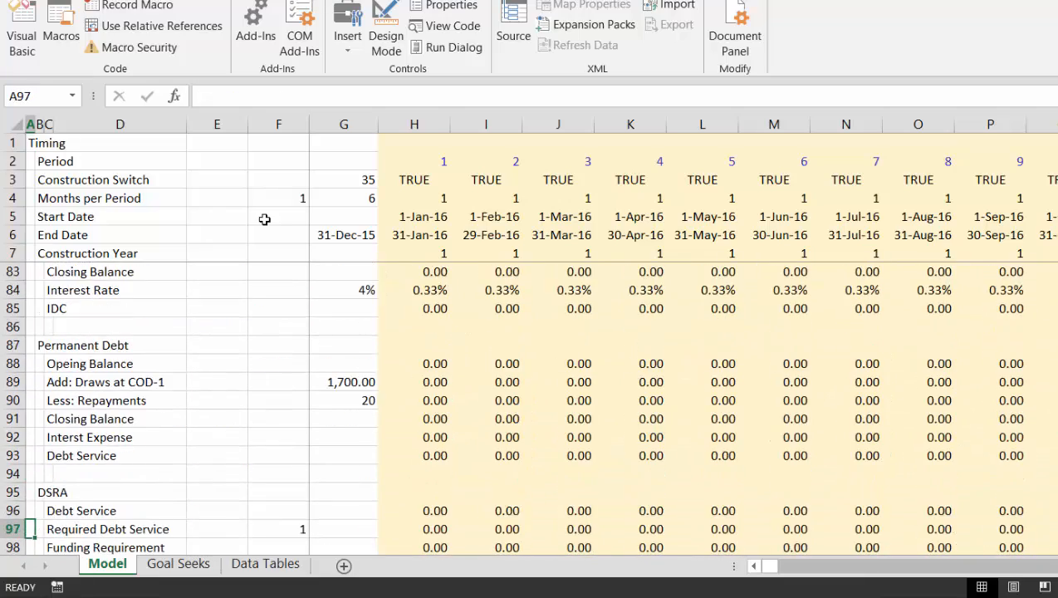
{"action": "key", "text": "Down"}
{"action": "key", "text": "Down"}
{"action": "key", "text": "Down"}
{"action": "key", "text": "Down"}
{"action": "key", "text": "Down"}
{"action": "key", "text": "Down"}
{"action": "key", "text": "Down"}
{"action": "key", "text": "Up"}
{"action": "key", "text": "Up"}
{"action": "key", "text": "Up"}
{"action": "key", "text": "Up"}
{"action": "key", "text": "Up"}
{"action": "key", "text": "Up"}
{"action": "key", "text": "Up"}
{"action": "key", "text": "Up"}
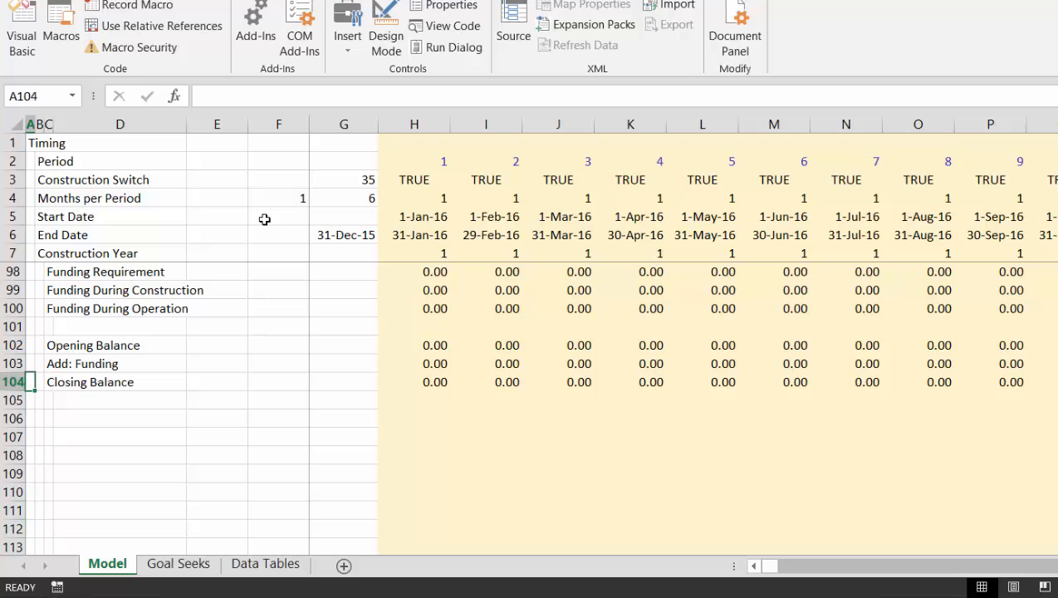
{"action": "key", "text": "Down"}
{"action": "key", "text": "Down"}
{"action": "type", "text": "Cash Fl"}
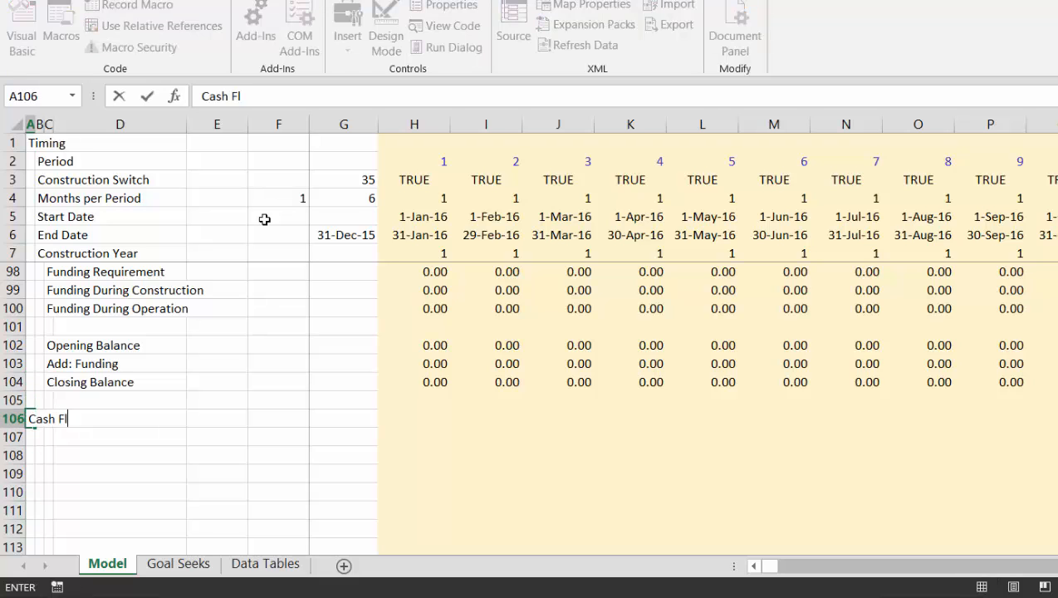
{"action": "type", "text": "ow"}
{"action": "key", "text": "ctrl+Return"}
Label B107 under the Cash Flow heading as Dividends
{"action": "key", "text": "Down"}
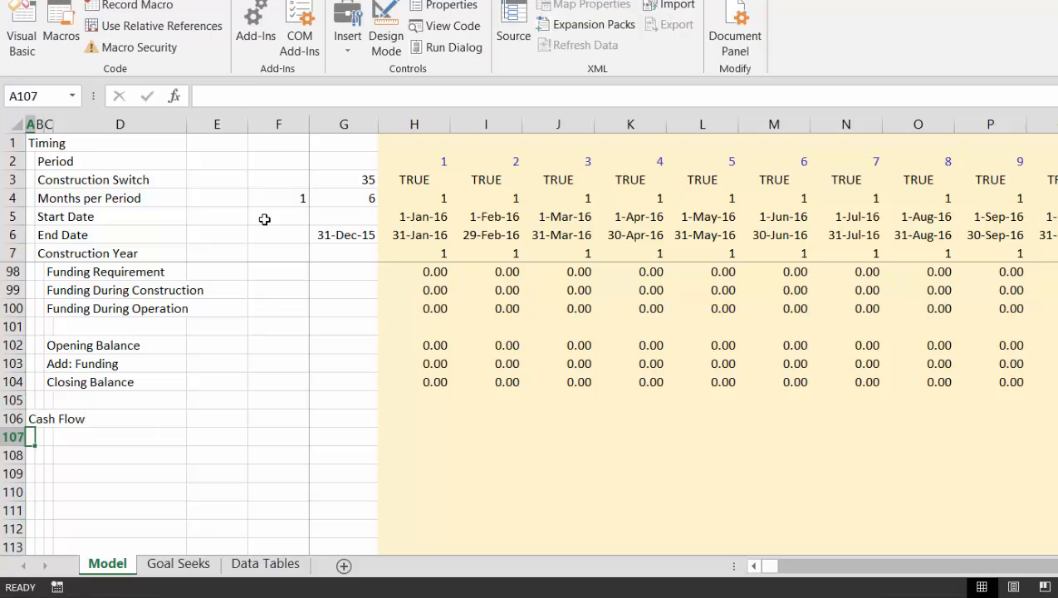
{"action": "key", "text": "Right"}
{"action": "type", "text": "Dividends"}
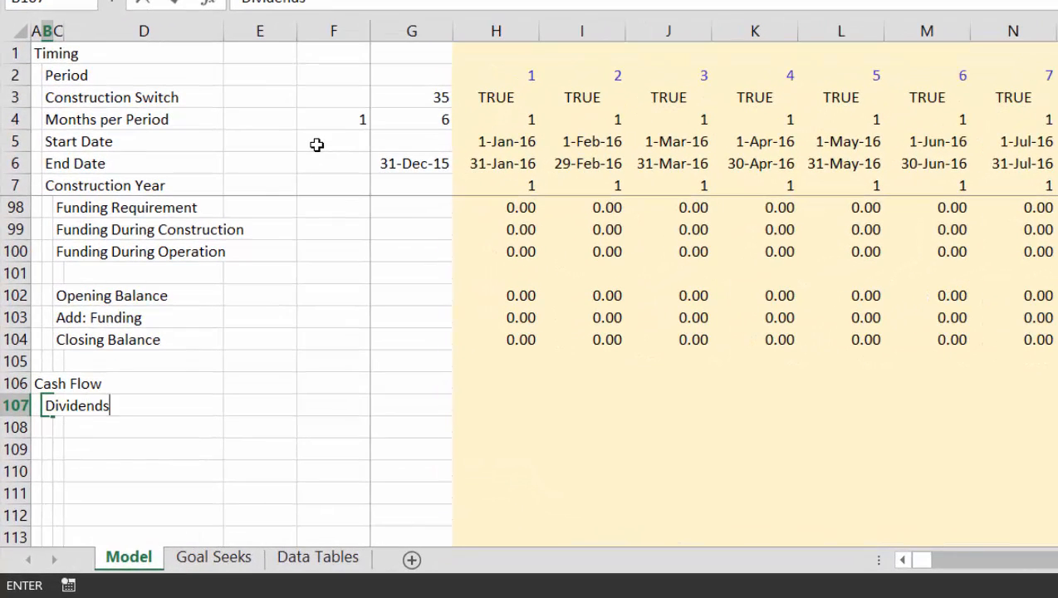
{"action": "key", "text": "ctrl+Return"}
Start the Dividends formula in H107 with a reference to the Operation cash flow in H44
{"action": "key", "text": "Right"}
{"action": "key", "text": "Right"}
{"action": "key", "text": "Right"}
{"action": "key", "text": "Right"}
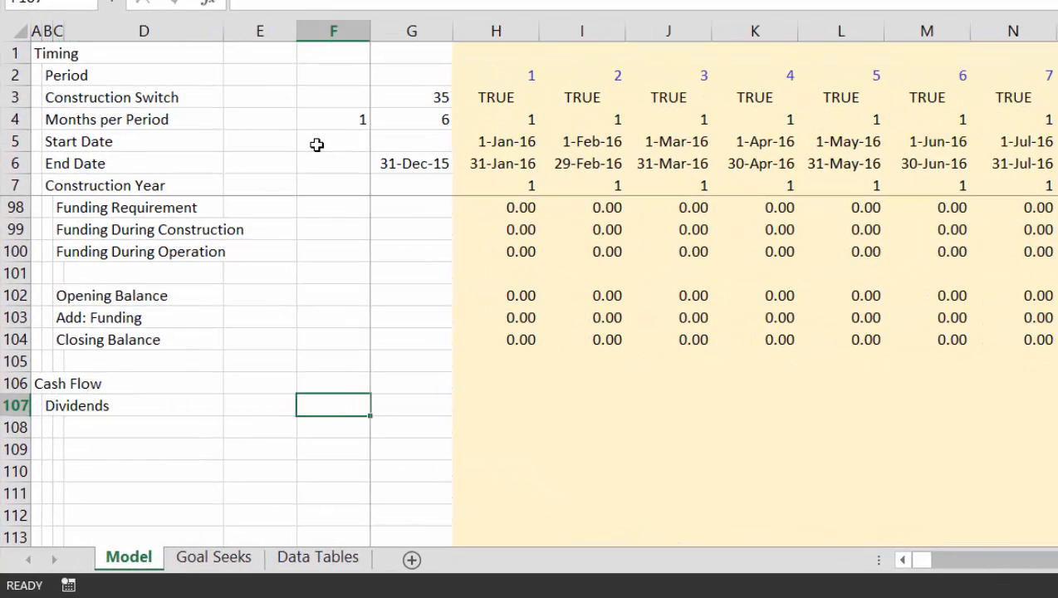
{"action": "key", "text": "Right"}
{"action": "key", "text": "Right"}
{"action": "type", "text": "="}
{"action": "key", "text": "Up"}
{"action": "key", "text": "Up"}
{"action": "key", "text": "Up"}
{"action": "key", "text": "Up"}
{"action": "key", "text": "Up"}
{"action": "key", "text": "Up"}
{"action": "key", "text": "Up"}
{"action": "key", "text": "Up"}
{"action": "key", "text": "Up"}
{"action": "key", "text": "Up"}
{"action": "key", "text": "Up"}
{"action": "key", "text": "Up"}
{"action": "key", "text": "Up"}
{"action": "key", "text": "Up"}
{"action": "key", "text": "Up"}
{"action": "key", "text": "Up"}
{"action": "key", "text": "Up"}
{"action": "key", "text": "Up"}
{"action": "key", "text": "Up"}
{"action": "key", "text": "Up"}
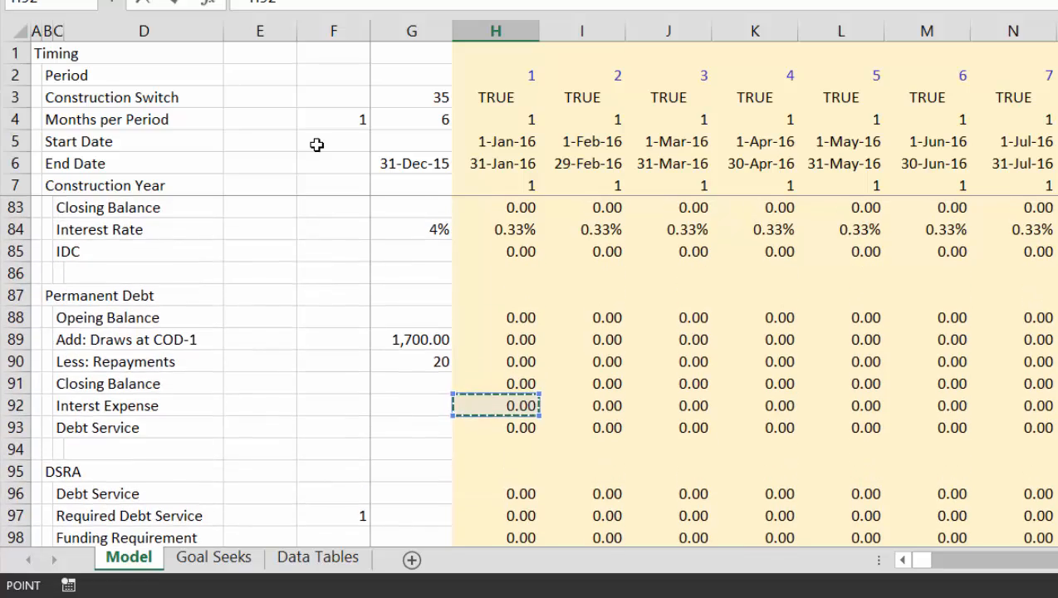
{"action": "key", "text": "Up"}
{"action": "key", "text": "Up"}
{"action": "key", "text": "Up"}
{"action": "key", "text": "Up"}
{"action": "key", "text": "Up"}
{"action": "key", "text": "Up"}
{"action": "key", "text": "Up"}
{"action": "key", "text": "Up"}
{"action": "key", "text": "Up"}
{"action": "key", "text": "Up"}
{"action": "key", "text": "Up"}
{"action": "key", "text": "Up"}
{"action": "key", "text": "Up"}
{"action": "key", "text": "Up"}
{"action": "key", "text": "Up"}
{"action": "key", "text": "Up"}
{"action": "key", "text": "Up"}
{"action": "key", "text": "Up"}
{"action": "key", "text": "Up"}
{"action": "key", "text": "Up"}
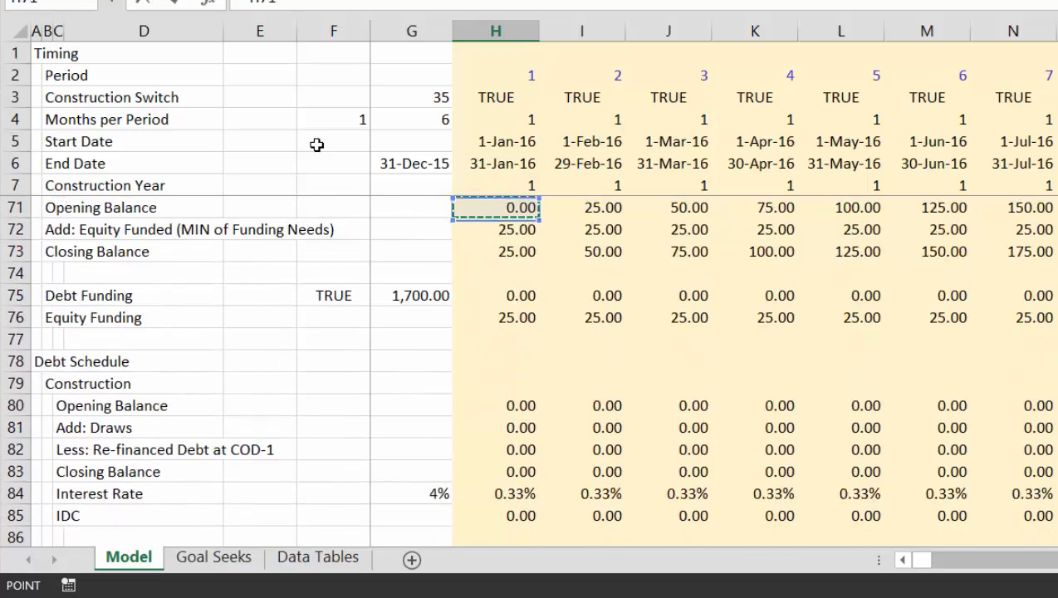
{"action": "key", "text": "Up"}
{"action": "key", "text": "Up"}
{"action": "key", "text": "Up"}
{"action": "key", "text": "Up"}
{"action": "key", "text": "Up"}
{"action": "key", "text": "Up"}
{"action": "key", "text": "Up"}
{"action": "key", "text": "Up"}
{"action": "key", "text": "Up"}
{"action": "key", "text": "Up"}
{"action": "key", "text": "Up"}
{"action": "key", "text": "Up"}
{"action": "key", "text": "Up"}
{"action": "key", "text": "Up"}
{"action": "key", "text": "Up"}
{"action": "key", "text": "Up"}
{"action": "key", "text": "Up"}
{"action": "key", "text": "Up"}
{"action": "key", "text": "Up"}
{"action": "key", "text": "Up"}
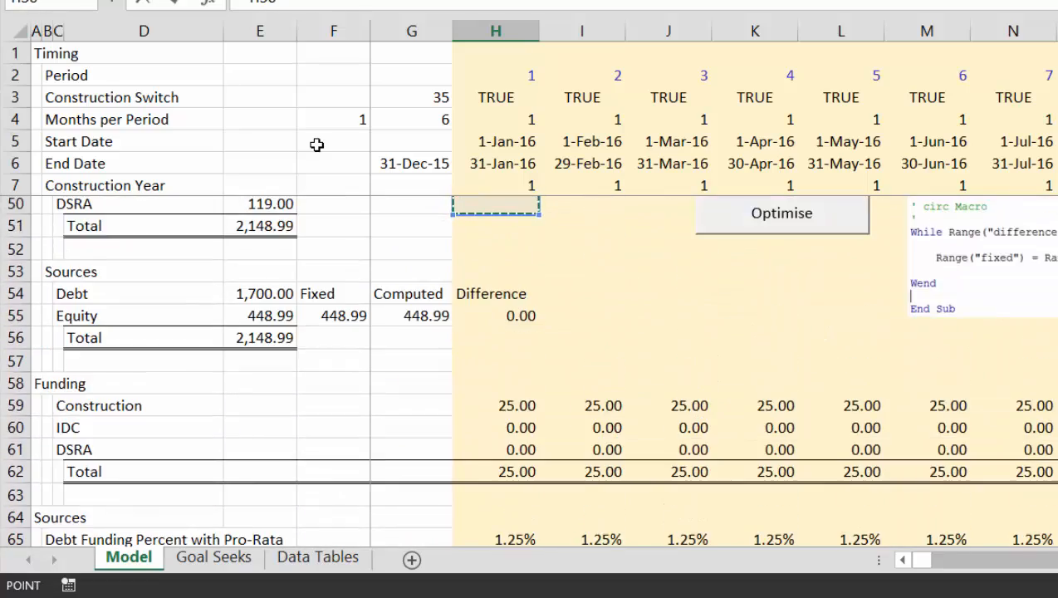
{"action": "key", "text": "Down"}
{"action": "key", "text": "Down"}
{"action": "key", "text": "Down"}
{"action": "key", "text": "Down"}
{"action": "key", "text": "Down"}
{"action": "key", "text": "Down"}
{"action": "key", "text": "Down"}
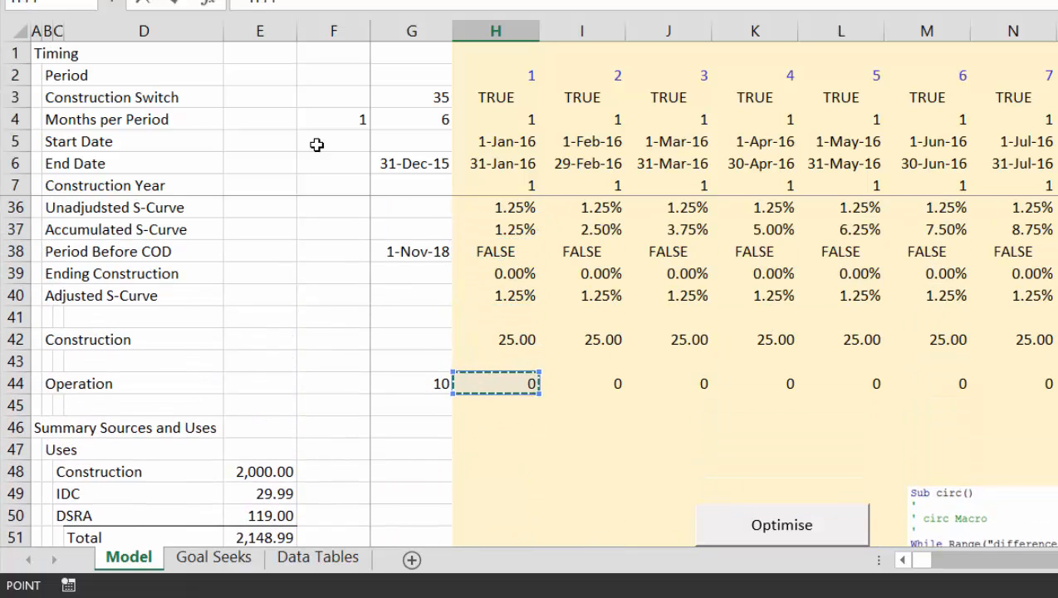
Complete the H107 dividend formula by subtracting Debt Service and DSRA funding, as =H44-H96-H103
{"action": "type", "text": "*"}
{"action": "key", "text": "Up"}
{"action": "key", "text": "Up"}
{"action": "key", "text": "Up"}
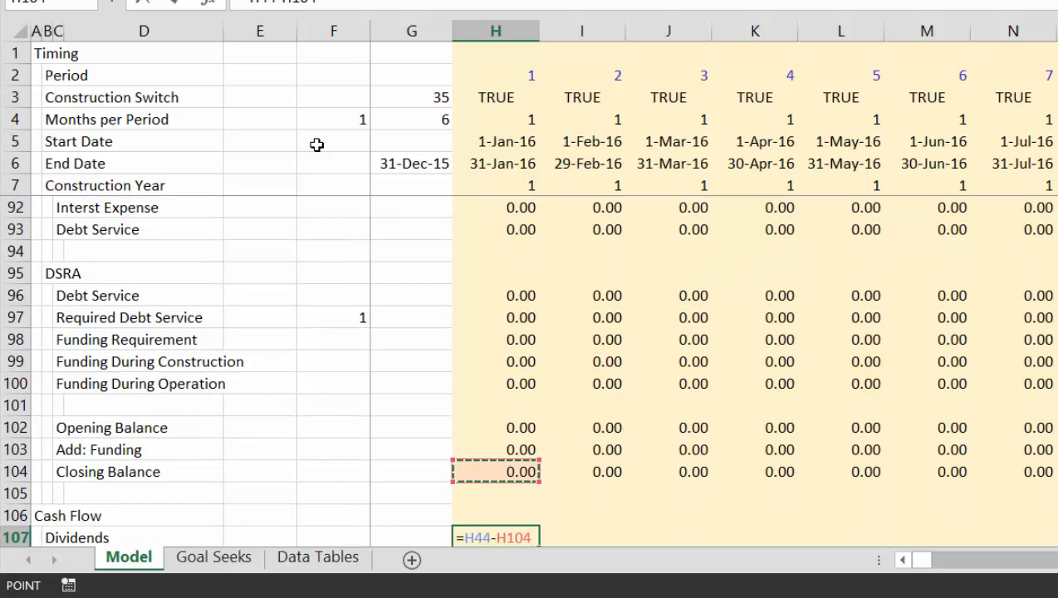
{"action": "key", "text": "Up"}
{"action": "key", "text": "Up"}
{"action": "key", "text": "Up"}
{"action": "key", "text": "Up"}
{"action": "key", "text": "Up"}
{"action": "key", "text": "Up"}
{"action": "key", "text": "Up"}
{"action": "key", "text": "Up"}
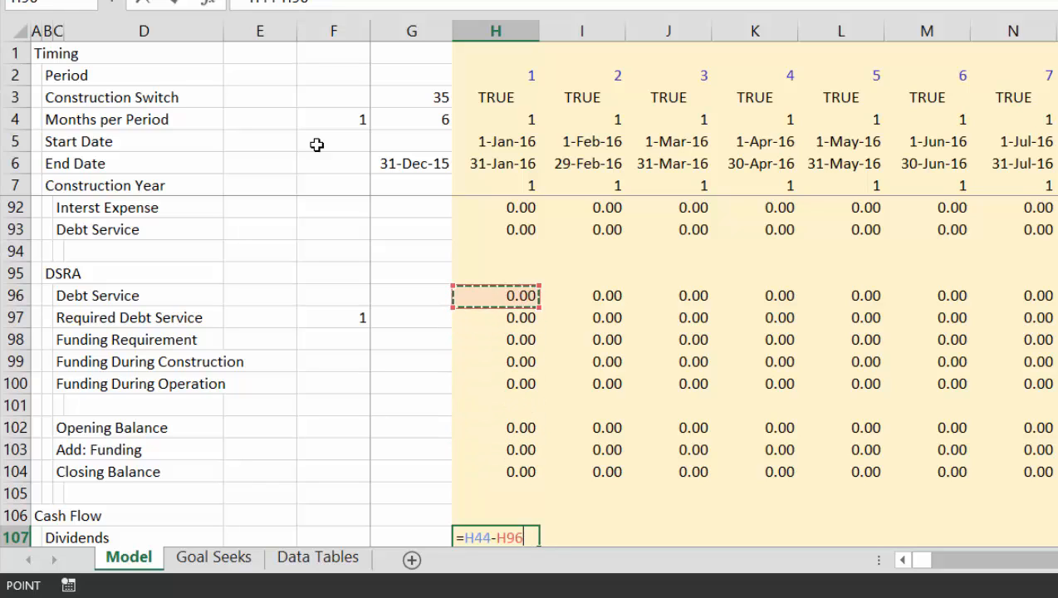
{"action": "type", "text": "-"}
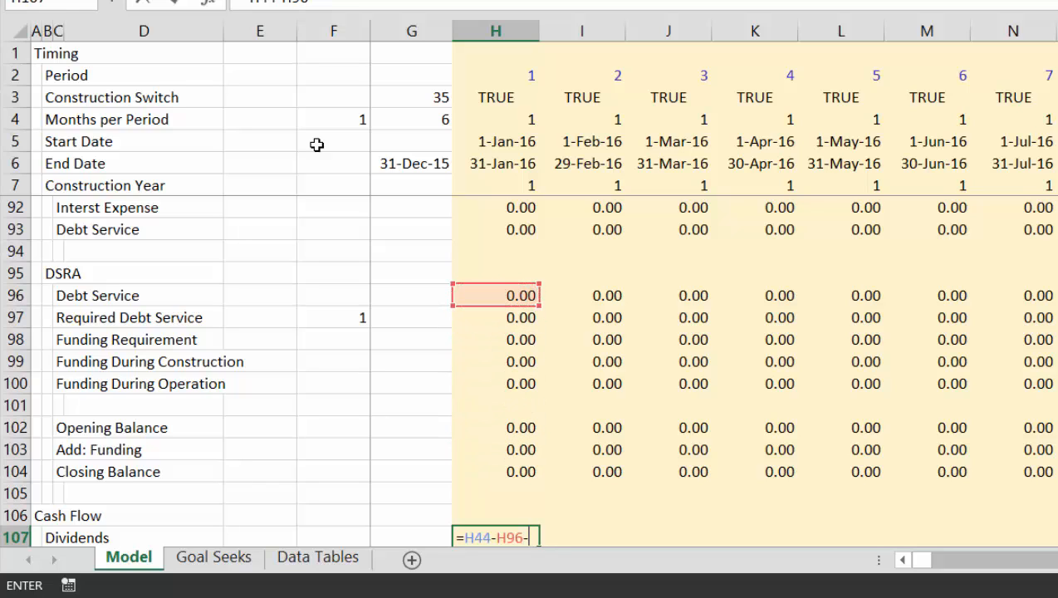
{"action": "key", "text": "Up"}
{"action": "key", "text": "Up"}
{"action": "key", "text": "Up"}
{"action": "key", "text": "Up"}
{"action": "key", "text": "Down"}
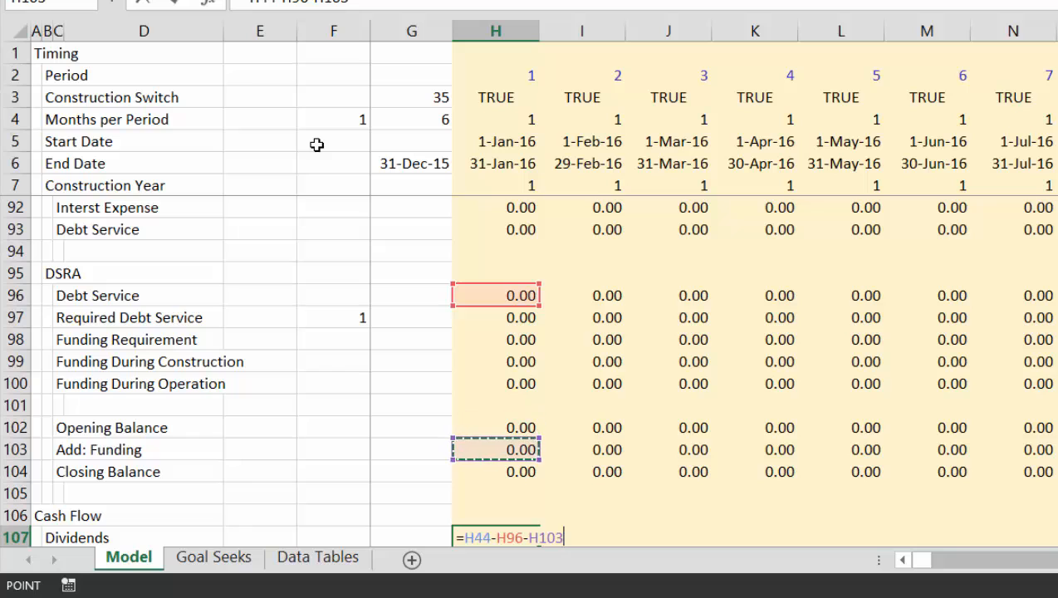
{"action": "key", "text": "Return"}
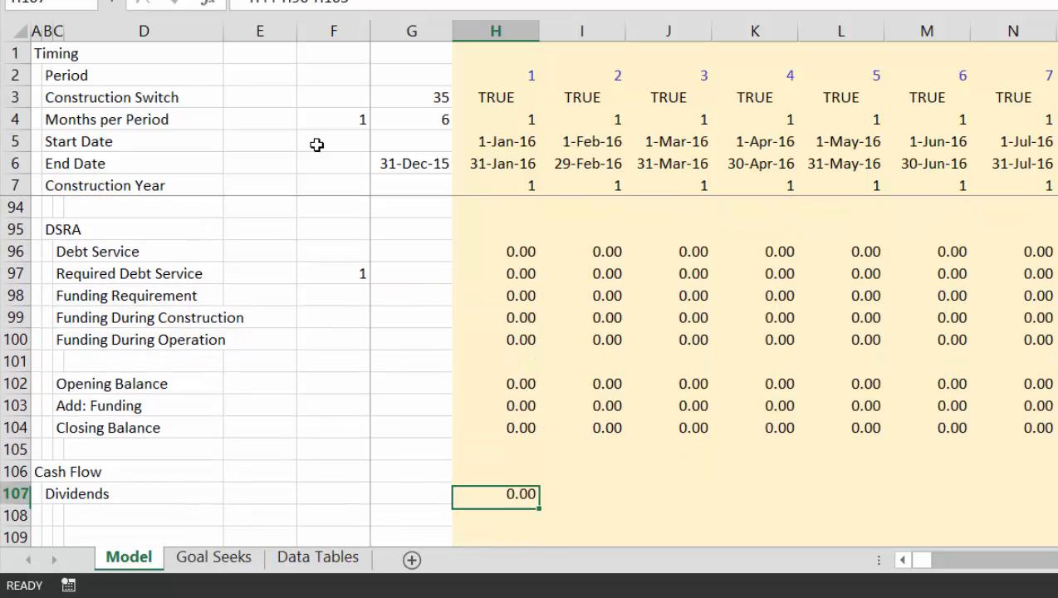
Fill the H107 dividend formula across the Dividends row for all periods
{"action": "key", "text": "ctrl+shift+r"}
{"action": "key", "text": "Right"}
{"action": "key", "text": "Right"}
{"action": "key", "text": "Right"}
{"action": "key", "text": "Right"}
{"action": "key", "text": "Right"}
{"action": "key", "text": "Right"}
{"action": "key", "text": "Right"}
{"action": "key", "text": "Right"}
{"action": "key", "text": "Right"}
{"action": "key", "text": "Right"}
{"action": "key", "text": "Right"}
{"action": "key", "text": "Right"}
{"action": "key", "text": "Right"}
{"action": "key", "text": "Right"}
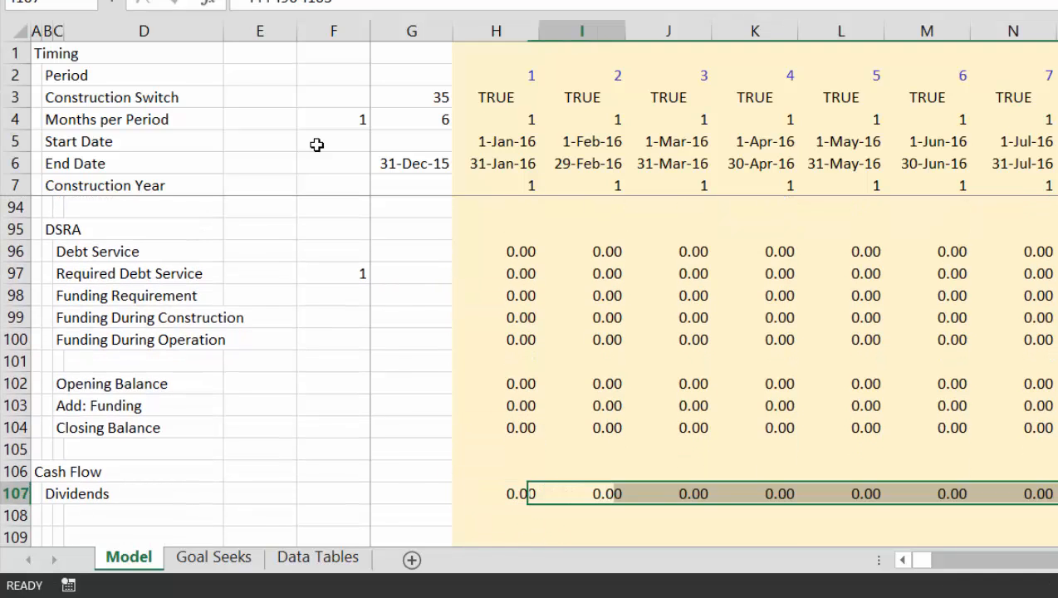
Check the Dividends row across the construction and operation periods, comparing it with the DSRA rows above
{"action": "key", "text": "Right"}
{"action": "key", "text": "Right"}
{"action": "key", "text": "Right"}
{"action": "key", "text": "Right"}
{"action": "key", "text": "Right"}
{"action": "key", "text": "Right"}
{"action": "key", "text": "Right"}
{"action": "key", "text": "Right"}
{"action": "key", "text": "Right"}
{"action": "key", "text": "Right"}
{"action": "key", "text": "Right"}
{"action": "key", "text": "Right"}
{"action": "key", "text": "Right"}
{"action": "key", "text": "Right"}
{"action": "key", "text": "Right"}
{"action": "key", "text": "Right"}
{"action": "key", "text": "Right"}
{"action": "key", "text": "Right"}
{"action": "key", "text": "Right"}
{"action": "key", "text": "Right"}
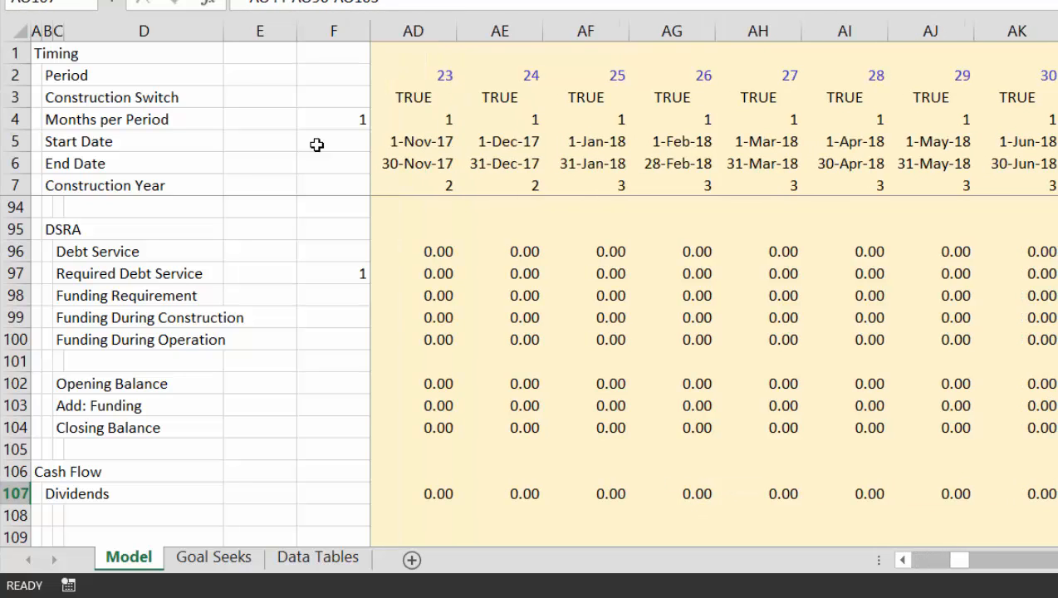
{"action": "key", "text": "Right"}
{"action": "key", "text": "Right"}
{"action": "key", "text": "Right"}
{"action": "key", "text": "Right"}
{"action": "key", "text": "Right"}
{"action": "key", "text": "Right"}
{"action": "key", "text": "Right"}
{"action": "key", "text": "Right"}
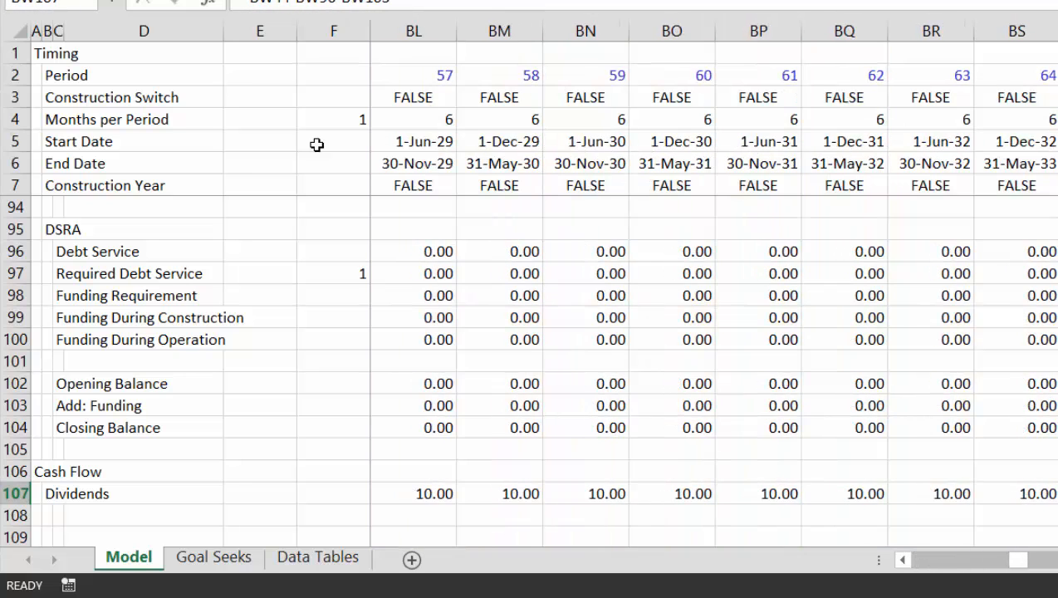
{"action": "key", "text": "Left"}
{"action": "key", "text": "Left"}
{"action": "key", "text": "Left"}
{"action": "key", "text": "Left"}
{"action": "key", "text": "Left"}
{"action": "key", "text": "Left"}
{"action": "key", "text": "Left"}
{"action": "key", "text": "Left"}
{"action": "key", "text": "Left"}
{"action": "key", "text": "Left"}
{"action": "key", "text": "Left"}
{"action": "key", "text": "Left"}
{"action": "key", "text": "Left"}
{"action": "key", "text": "Left"}
{"action": "key", "text": "Left"}
{"action": "key", "text": "Left"}
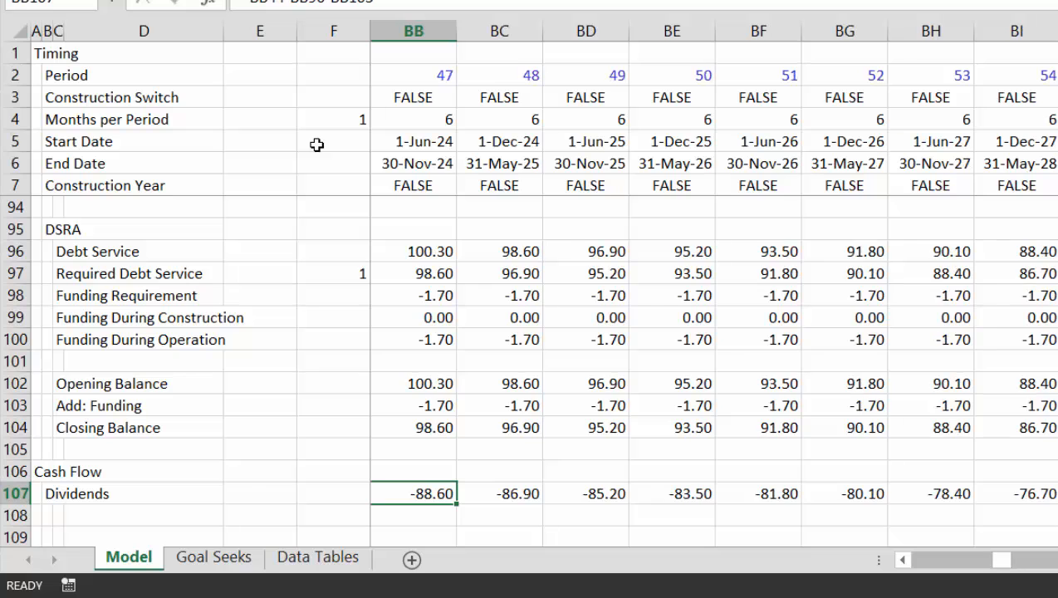
{"action": "key", "text": "Left"}
{"action": "key", "text": "Left"}
{"action": "key", "text": "Left"}
{"action": "key", "text": "Left"}
{"action": "key", "text": "Left"}
{"action": "key", "text": "Left"}
{"action": "key", "text": "Left"}
{"action": "key", "text": "Left"}
{"action": "key", "text": "Left"}
{"action": "key", "text": "Left"}
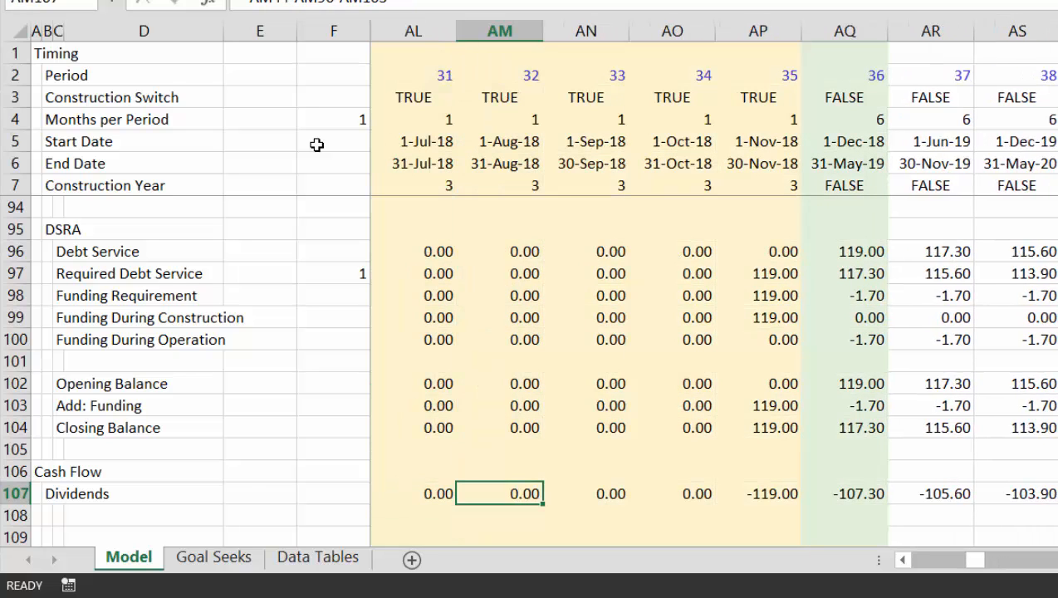
{"action": "key", "text": "Right"}
{"action": "key", "text": "Right"}
{"action": "key", "text": "Right"}
{"action": "key", "text": "Right"}
{"action": "key", "text": "Right"}
{"action": "key", "text": "Right"}
{"action": "key", "text": "Right"}
{"action": "key", "text": "Right"}
{"action": "key", "text": "Right"}
{"action": "key", "text": "Right"}
{"action": "key", "text": "Right"}
{"action": "key", "text": "Right"}
{"action": "key", "text": "Right"}
{"action": "key", "text": "Right"}
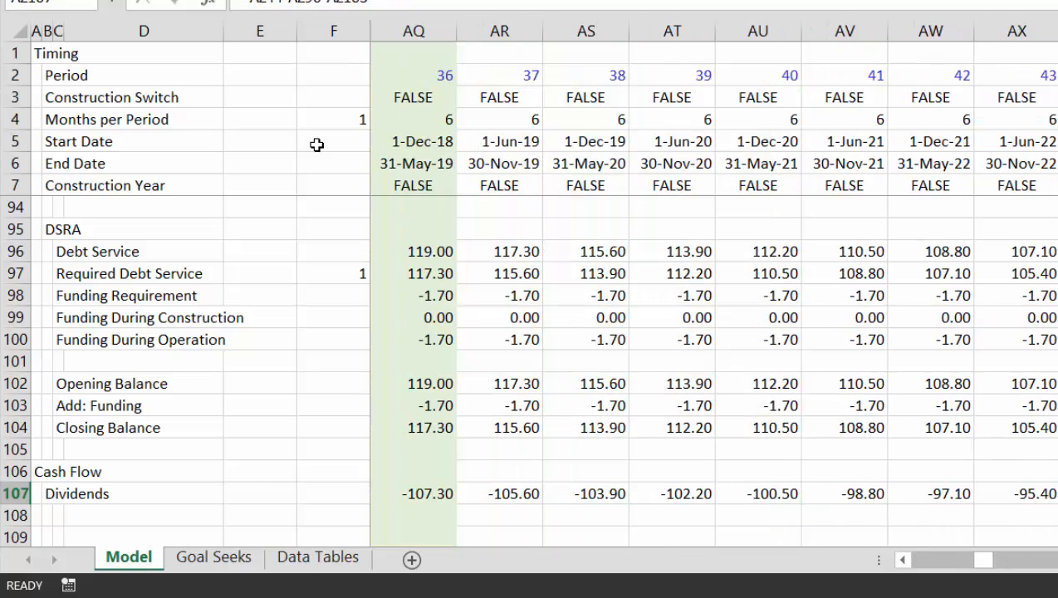
{"action": "key", "text": "Left"}
{"action": "key", "text": "Left"}
{"action": "key", "text": "Left"}
{"action": "key", "text": "Left"}
{"action": "key", "text": "Left"}
{"action": "key", "text": "Left"}
{"action": "key", "text": "Left"}
{"action": "key", "text": "Left"}
{"action": "key", "text": "Left"}
{"action": "key", "text": "Left"}
{"action": "key", "text": "Left"}
{"action": "key", "text": "Left"}
{"action": "key", "text": "Left"}
{"action": "key", "text": "Left"}
{"action": "key", "text": "Left"}
{"action": "key", "text": "Left"}
{"action": "key", "text": "Left"}
{"action": "key", "text": "Left"}
{"action": "key", "text": "Left"}
{"action": "key", "text": "Left"}
{"action": "key", "text": "Left"}
{"action": "key", "text": "Left"}
{"action": "key", "text": "Left"}
{"action": "key", "text": "Left"}
{"action": "key", "text": "Left"}
{"action": "key", "text": "Left"}
{"action": "key", "text": "Left"}
{"action": "key", "text": "Left"}
{"action": "key", "text": "Left"}
{"action": "key", "text": "Left"}
{"action": "key", "text": "Left"}
{"action": "key", "text": "Left"}
{"action": "key", "text": "Left"}
{"action": "key", "text": "Left"}
{"action": "key", "text": "Left"}
{"action": "key", "text": "Left"}
{"action": "key", "text": "Left"}
{"action": "key", "text": "Left"}
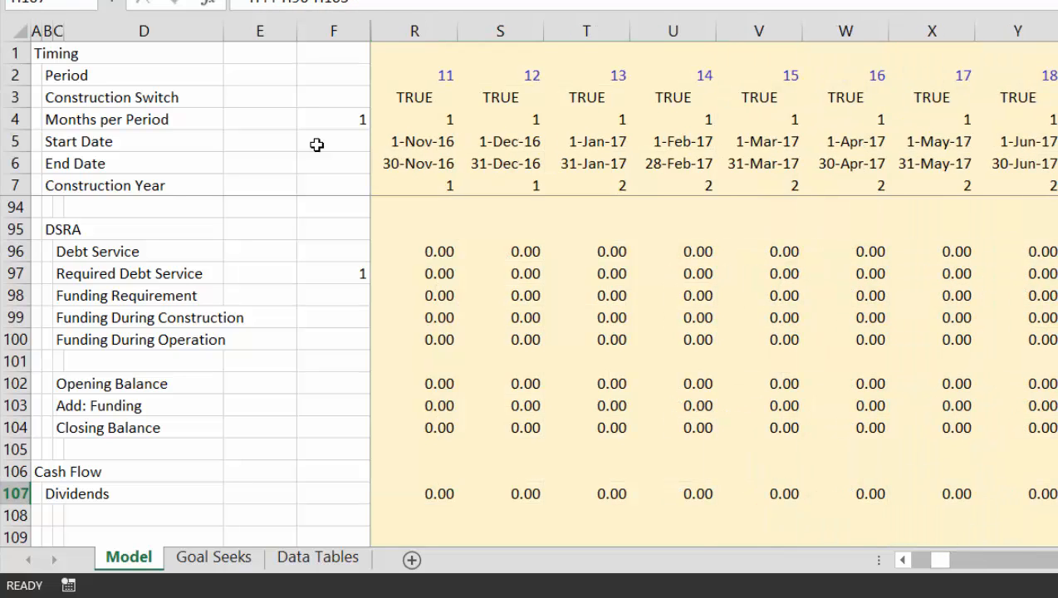
{"action": "key", "text": "Right"}
{"action": "key", "text": "Right"}
{"action": "key", "text": "Left"}
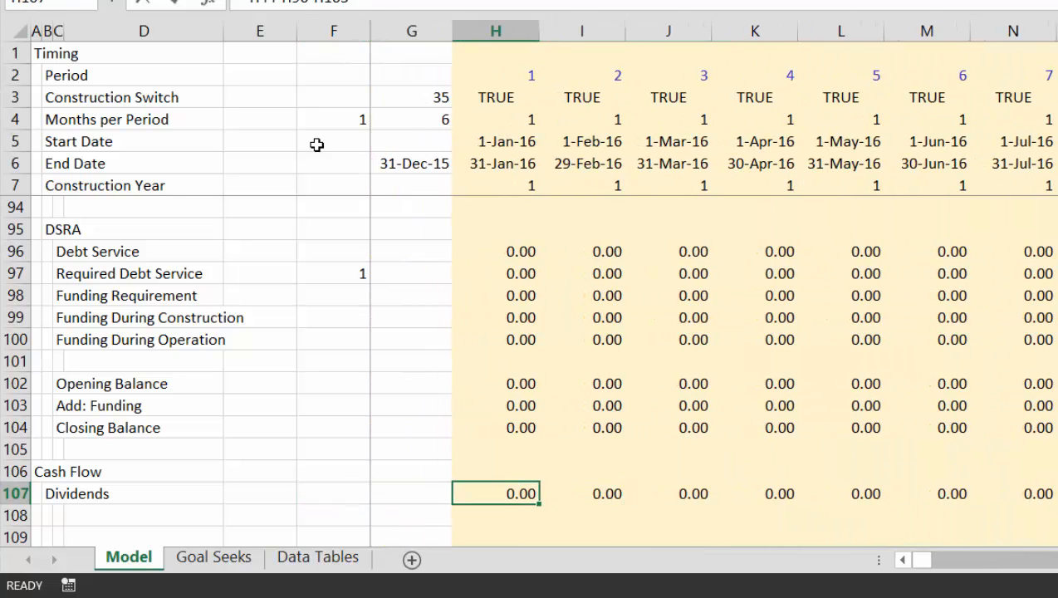
Replace the last term of the H107 dividend formula with Funding During Operation, giving =H44-H96-H100
{"action": "key", "text": "F2"}
{"action": "key", "text": "BackSpace"}
{"action": "key", "text": "BackSpace"}
{"action": "key", "text": "BackSpace"}
{"action": "key", "text": "BackSpace"}
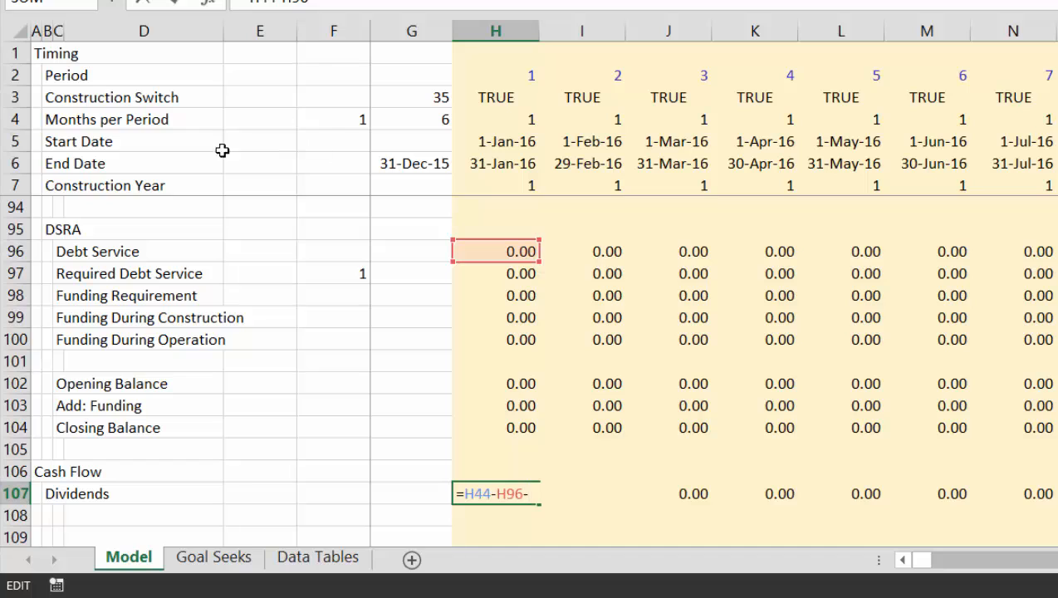
{"action": "left_click", "coordinate": [497, 336]}
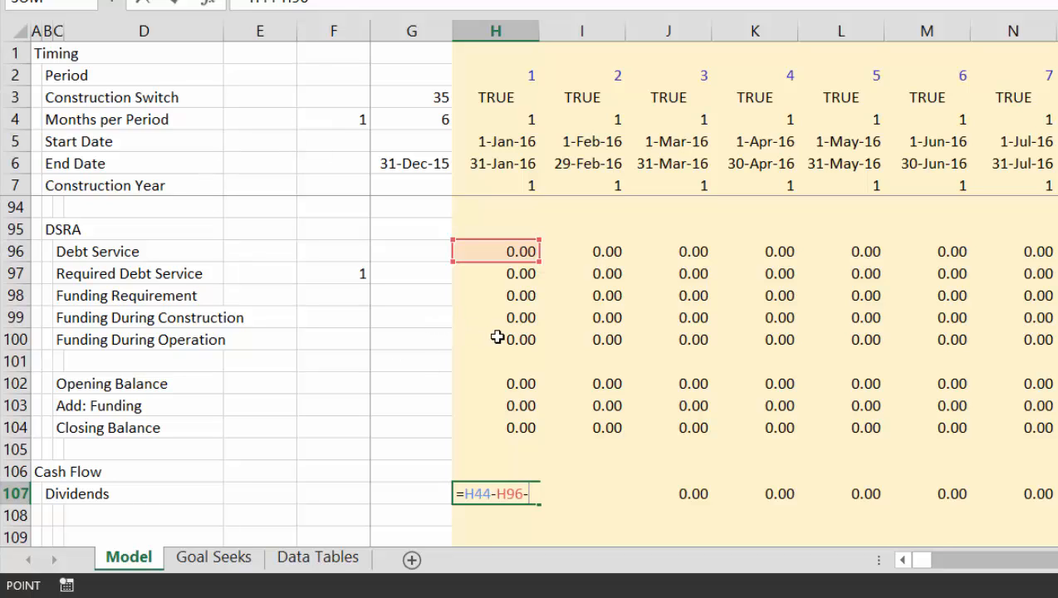
{"action": "key", "text": "Return"}
{"action": "key", "text": "Up"}
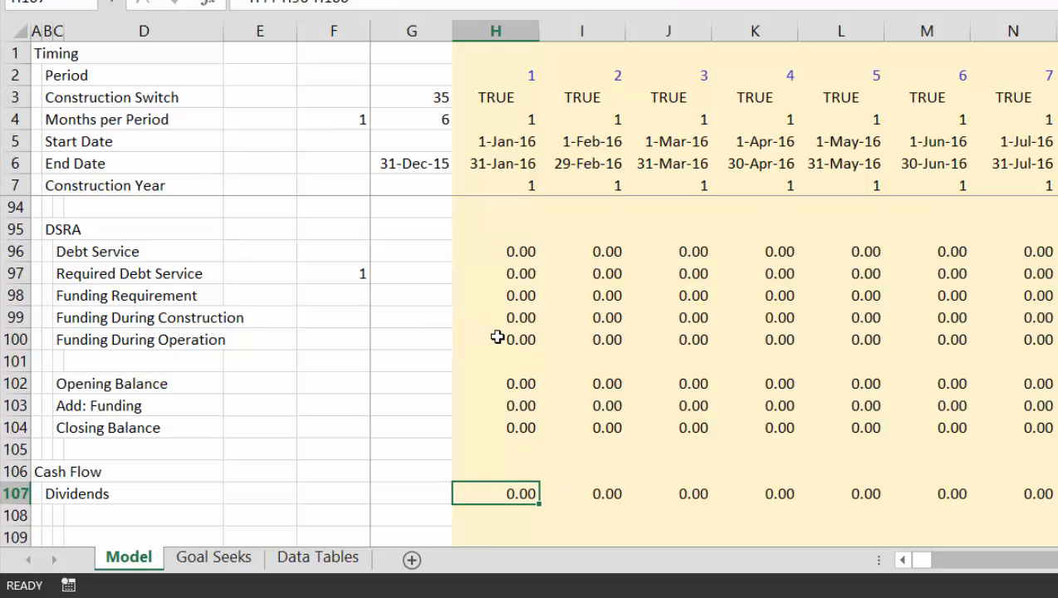
Copy the revised H107 dividend formula across the Dividends row for all periods
{"action": "key", "text": "ctrl+shift+Right"}
{"action": "key", "text": "ctrl+r"}
{"action": "key", "text": "Right"}
{"action": "key", "text": "Right"}
{"action": "key", "text": "Right"}
{"action": "key", "text": "Right"}
{"action": "key", "text": "Right"}
{"action": "key", "text": "Right"}
{"action": "key", "text": "Right"}
{"action": "key", "text": "Right"}
{"action": "key", "text": "Right"}
{"action": "key", "text": "Right"}
{"action": "key", "text": "Right"}
{"action": "key", "text": "Right"}
{"action": "key", "text": "Right"}
{"action": "key", "text": "Right"}
{"action": "key", "text": "Right"}
{"action": "key", "text": "Right"}
{"action": "key", "text": "Right"}
{"action": "key", "text": "Right"}
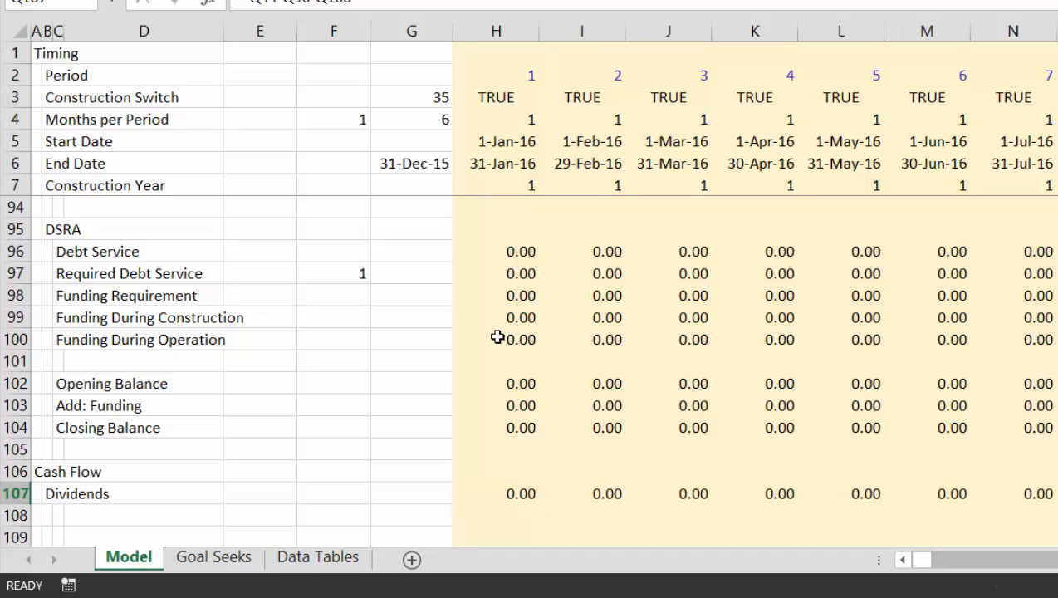
Examine the first operating period, column AQ, from Dividends up through the DSRA, debt schedule and funding rows
{"action": "key", "text": "Right"}
{"action": "key", "text": "Right"}
{"action": "key", "text": "Right"}
{"action": "key", "text": "Right"}
{"action": "key", "text": "Right"}
{"action": "key", "text": "Right"}
{"action": "key", "text": "Right"}
{"action": "key", "text": "Right"}
{"action": "key", "text": "Right"}
{"action": "key", "text": "Right"}
{"action": "key", "text": "Right"}
{"action": "key", "text": "Right"}
{"action": "key", "text": "Right"}
{"action": "key", "text": "Right"}
{"action": "key", "text": "Right"}
{"action": "key", "text": "Right"}
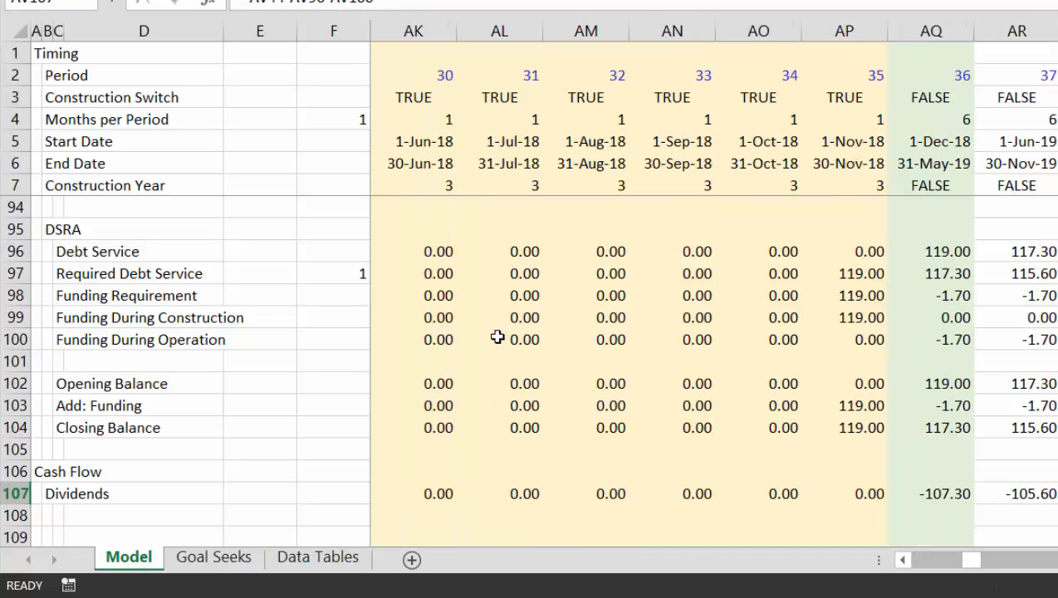
{"action": "key", "text": "Right"}
{"action": "key", "text": "Up"}
{"action": "key", "text": "Up"}
{"action": "key", "text": "Up"}
{"action": "key", "text": "Up"}
{"action": "key", "text": "Up"}
{"action": "key", "text": "Up"}
{"action": "key", "text": "Up"}
{"action": "key", "text": "Up"}
{"action": "key", "text": "Up"}
{"action": "key", "text": "Up"}
{"action": "key", "text": "Up"}
{"action": "key", "text": "Up"}
{"action": "key", "text": "Up"}
{"action": "key", "text": "Up"}
{"action": "key", "text": "Up"}
{"action": "key", "text": "Up"}
{"action": "key", "text": "Up"}
{"action": "key", "text": "Up"}
{"action": "key", "text": "Up"}
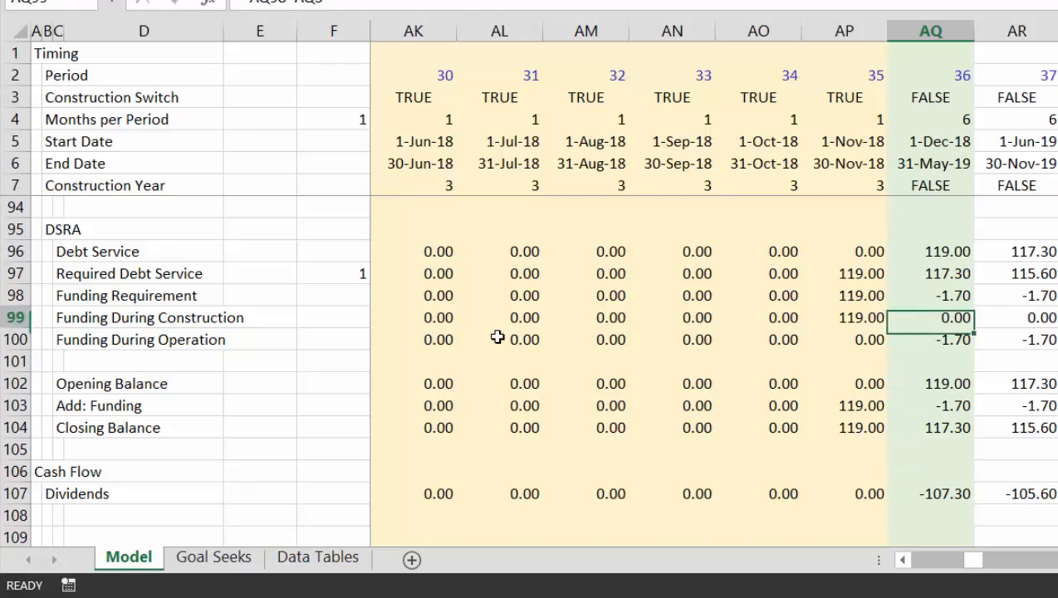
{"action": "key", "text": "Up"}
{"action": "key", "text": "Up"}
{"action": "key", "text": "Up"}
{"action": "key", "text": "Up"}
{"action": "key", "text": "Up"}
{"action": "key", "text": "Up"}
{"action": "key", "text": "Up"}
{"action": "key", "text": "Up"}
{"action": "key", "text": "Up"}
{"action": "key", "text": "Up"}
{"action": "key", "text": "Up"}
{"action": "key", "text": "Up"}
{"action": "key", "text": "Up"}
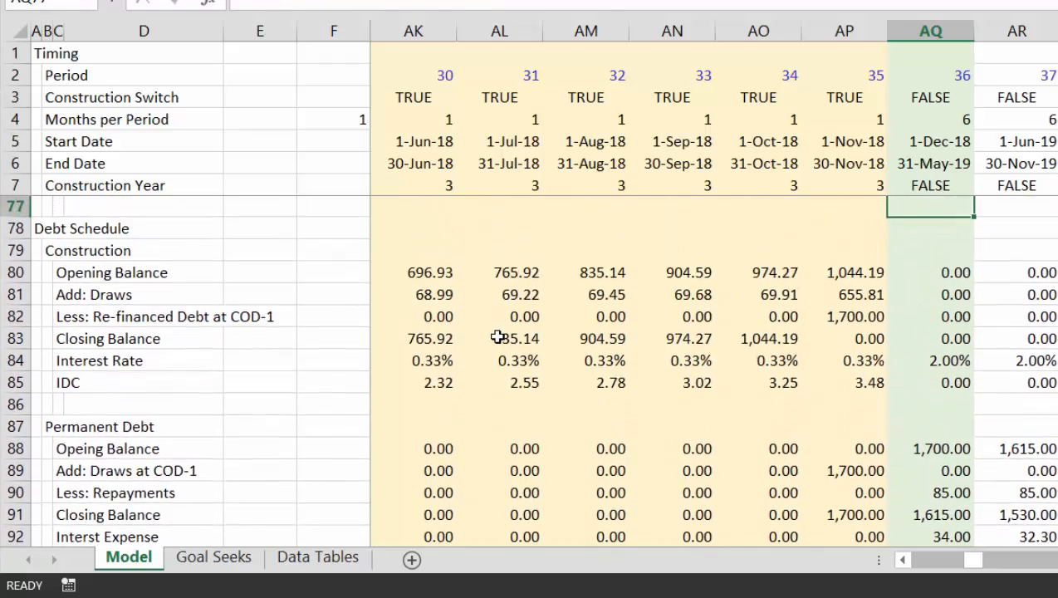
{"action": "key", "text": "Up"}
{"action": "key", "text": "Up"}
{"action": "key", "text": "Up"}
{"action": "key", "text": "Up"}
{"action": "key", "text": "Up"}
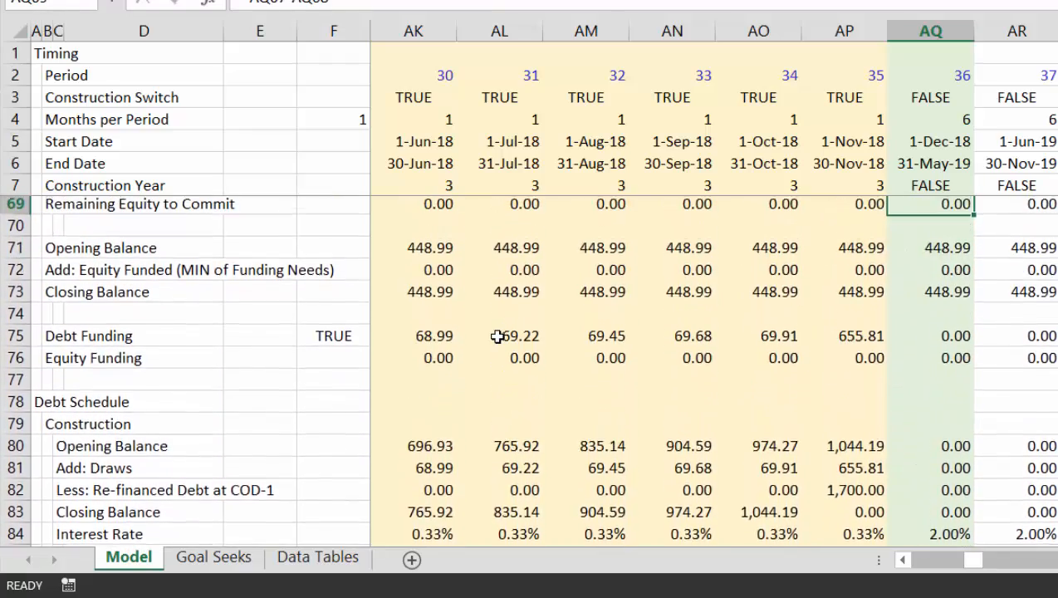
{"action": "key", "text": "Up"}
{"action": "key", "text": "Up"}
{"action": "key", "text": "Up"}
{"action": "key", "text": "Up"}
{"action": "key", "text": "Up"}
{"action": "key", "text": "Up"}
{"action": "key", "text": "Up"}
{"action": "key", "text": "Up"}
{"action": "key", "text": "Up"}
{"action": "key", "text": "Up"}
{"action": "key", "text": "Up"}
{"action": "key", "text": "Up"}
{"action": "key", "text": "Up"}
{"action": "key", "text": "Up"}
{"action": "key", "text": "Up"}
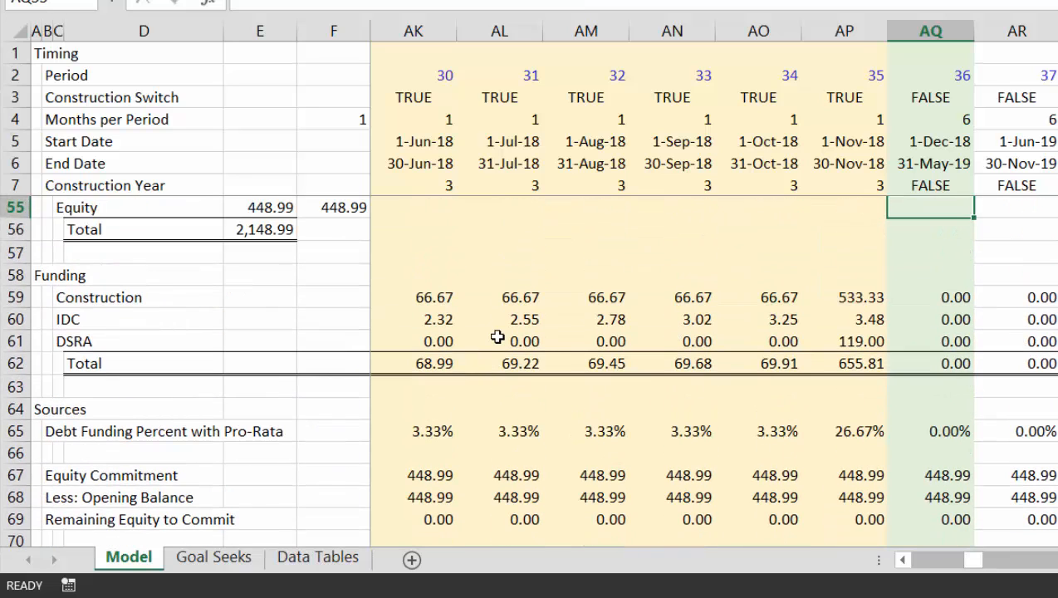
{"action": "key", "text": "Down"}
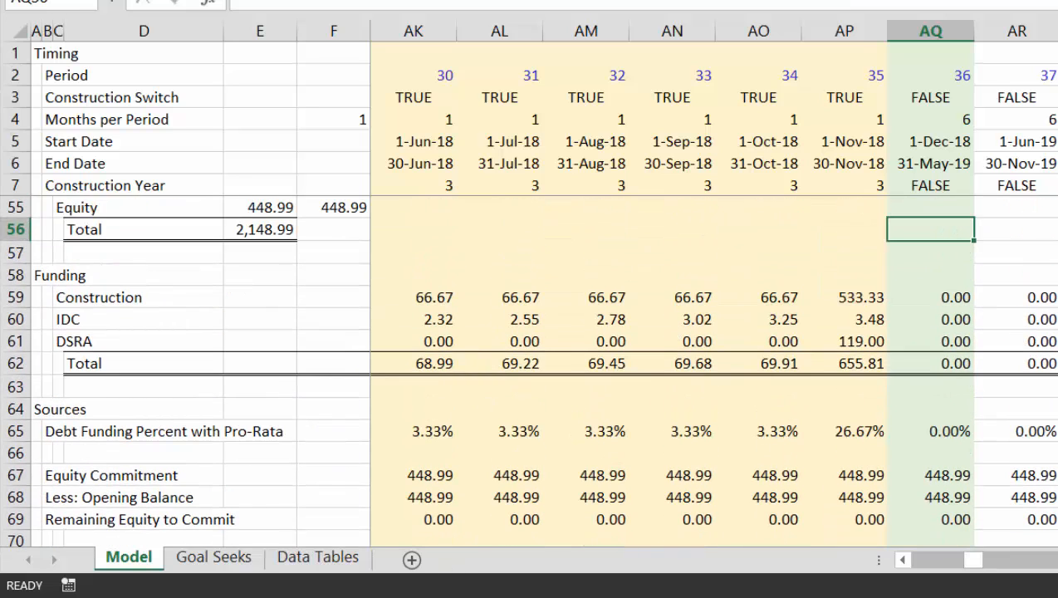
Review the Operation, Pre-tax Cash Flow and Project IRR rows along with the sources and uses, funding and debt sections
{"action": "key", "text": "F10"}
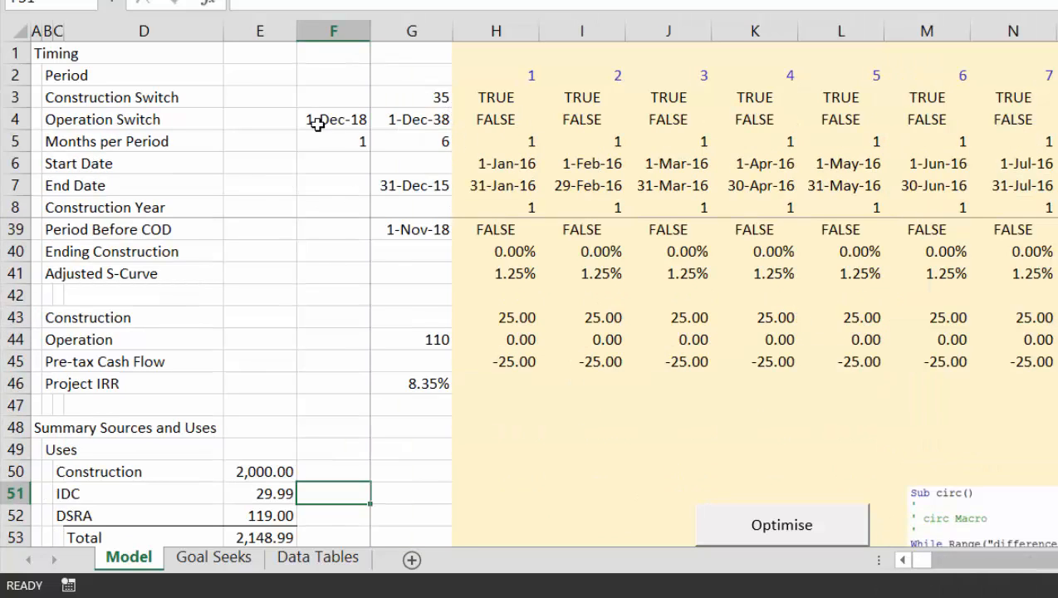
{"action": "left_click", "coordinate": [393, 413]}
{"action": "key", "text": "Down"}
{"action": "key", "text": "Down"}
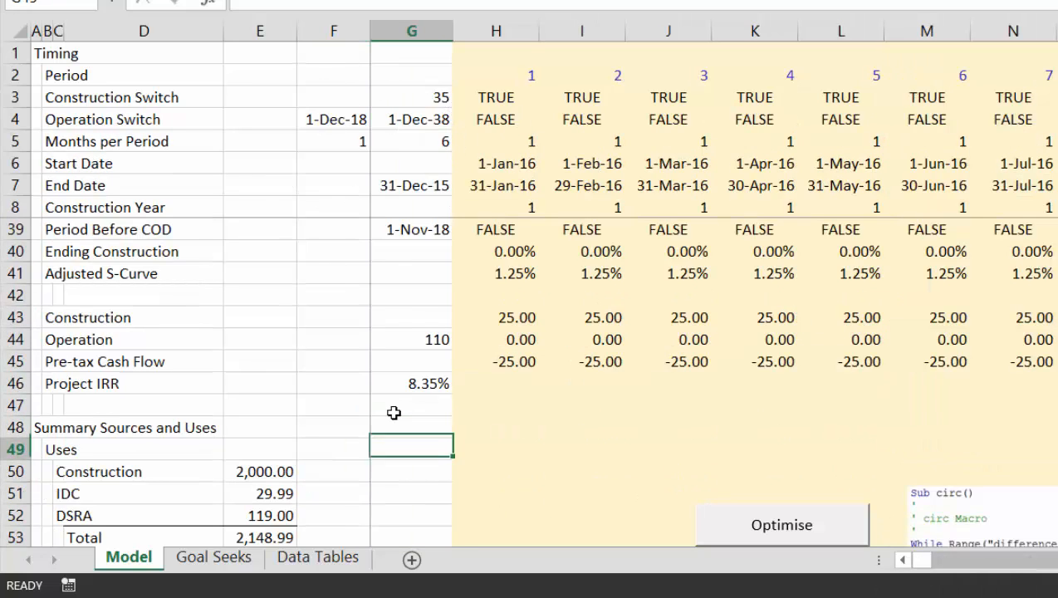
{"action": "key", "text": "Down"}
{"action": "key", "text": "Down"}
{"action": "key", "text": "Down"}
{"action": "key", "text": "Down"}
{"action": "key", "text": "Down"}
{"action": "key", "text": "Down"}
{"action": "key", "text": "Down"}
{"action": "key", "text": "Down"}
{"action": "key", "text": "Down"}
{"action": "key", "text": "Down"}
{"action": "key", "text": "Down"}
{"action": "key", "text": "Down"}
{"action": "key", "text": "Down"}
{"action": "key", "text": "Down"}
{"action": "key", "text": "Down"}
{"action": "key", "text": "Down"}
{"action": "key", "text": "Down"}
{"action": "key", "text": "Down"}
{"action": "key", "text": "Down"}
{"action": "key", "text": "Down"}
{"action": "key", "text": "Down"}
{"action": "key", "text": "Down"}
{"action": "key", "text": "Down"}
{"action": "key", "text": "Down"}
{"action": "key", "text": "Down"}
{"action": "key", "text": "Down"}
{"action": "key", "text": "Down"}
{"action": "key", "text": "Down"}
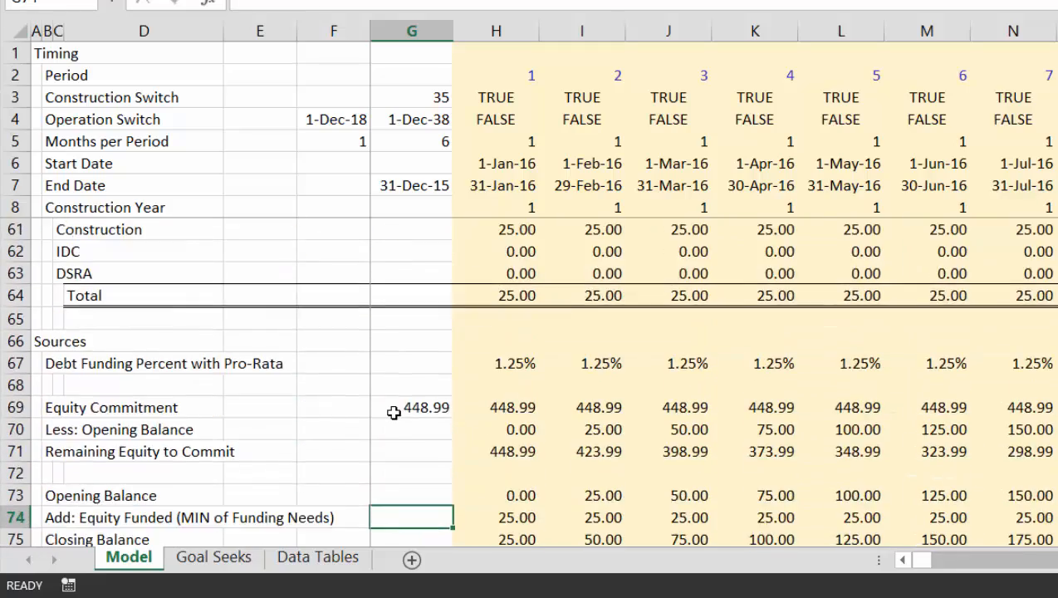
{"action": "key", "text": "Down"}
{"action": "key", "text": "Down"}
{"action": "key", "text": "Down"}
{"action": "key", "text": "Down"}
{"action": "key", "text": "Down"}
{"action": "key", "text": "Down"}
{"action": "key", "text": "Up"}
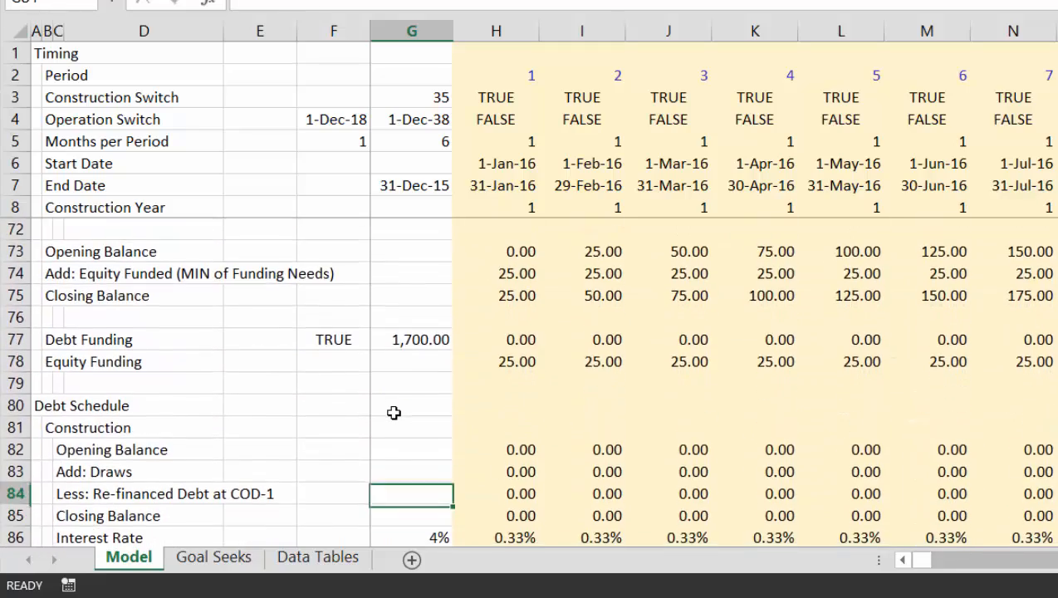
{"action": "key", "text": "Page_Up"}
{"action": "key", "text": "Up"}
{"action": "key", "text": "Up"}
{"action": "key", "text": "Up"}
{"action": "key", "text": "Up"}
{"action": "key", "text": "Up"}
{"action": "key", "text": "Up"}
{"action": "key", "text": "Up"}
{"action": "key", "text": "Up"}
{"action": "key", "text": "Up"}
{"action": "key", "text": "Up"}
{"action": "key", "text": "Up"}
{"action": "key", "text": "Up"}
{"action": "key", "text": "Up"}
{"action": "key", "text": "Up"}
{"action": "key", "text": "Up"}
{"action": "key", "text": "Up"}
{"action": "key", "text": "Up"}
{"action": "key", "text": "Up"}
{"action": "key", "text": "Up"}
{"action": "key", "text": "Up"}
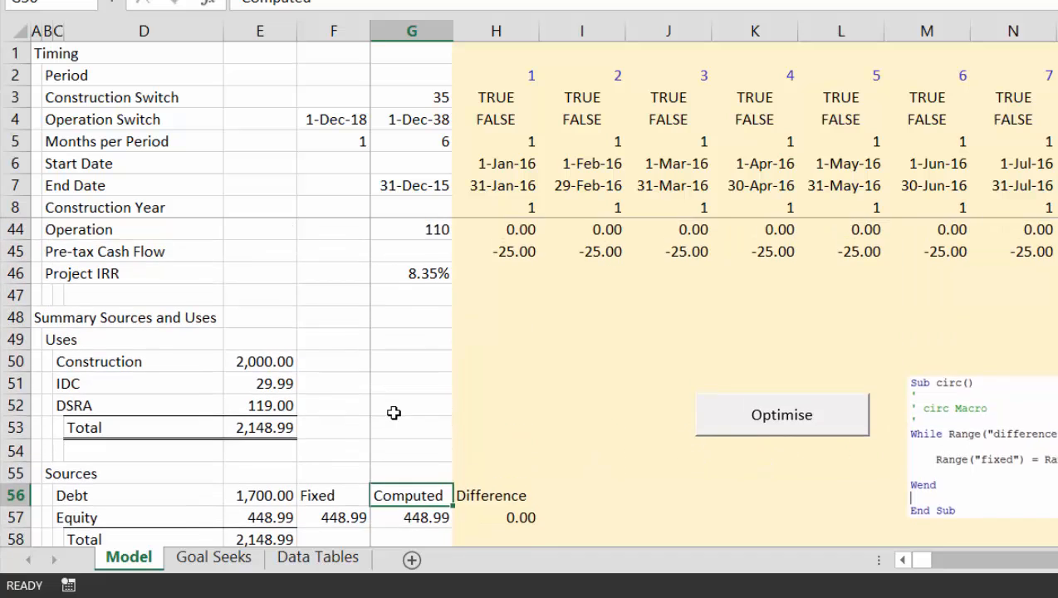
{"action": "key", "text": "Up"}
{"action": "key", "text": "Up"}
{"action": "key", "text": "Up"}
{"action": "key", "text": "Up"}
{"action": "key", "text": "Up"}
{"action": "key", "text": "Up"}
{"action": "key", "text": "Up"}
{"action": "key", "text": "Up"}
{"action": "key", "text": "Up"}
{"action": "key", "text": "Up"}
{"action": "key", "text": "Up"}
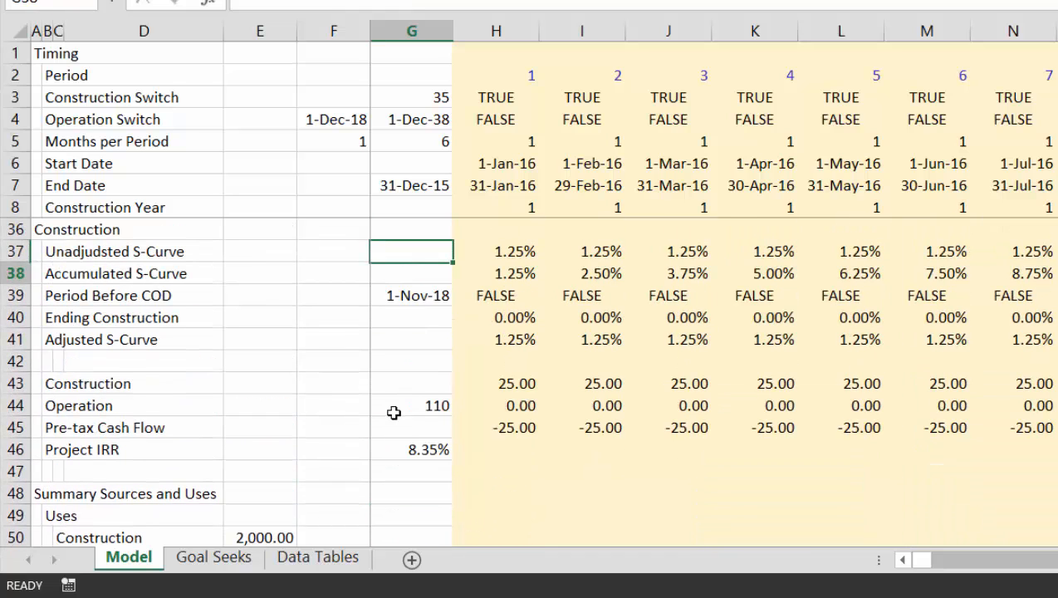
Make the section headings in column A of the Model sheet bold
{"action": "key", "text": "Down"}
{"action": "key", "text": "Left"}
{"action": "key", "text": "Left"}
{"action": "key", "text": "Left"}
{"action": "key", "text": "Left"}
{"action": "key", "text": "Left"}
{"action": "key", "text": "Left"}
{"action": "key", "text": "ctrl+space"}
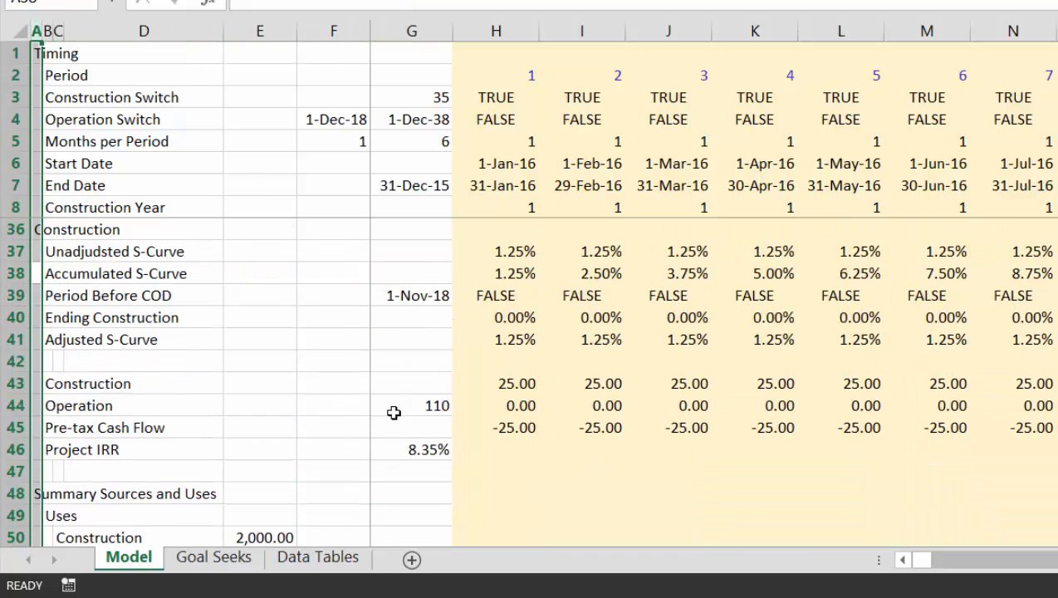
{"action": "key", "text": "Down"}
{"action": "key", "text": "Down"}
{"action": "key", "text": "Down"}
{"action": "key", "text": "Down"}
{"action": "key", "text": "Down"}
{"action": "key", "text": "Down"}
{"action": "key", "text": "Down"}
{"action": "key", "text": "Down"}
{"action": "key", "text": "Down"}
{"action": "key", "text": "Down"}
{"action": "key", "text": "Down"}
{"action": "key", "text": "Down"}
{"action": "key", "text": "Down"}
{"action": "key", "text": "Down"}
{"action": "key", "text": "Down"}
{"action": "key", "text": "Down"}
{"action": "key", "text": "Down"}
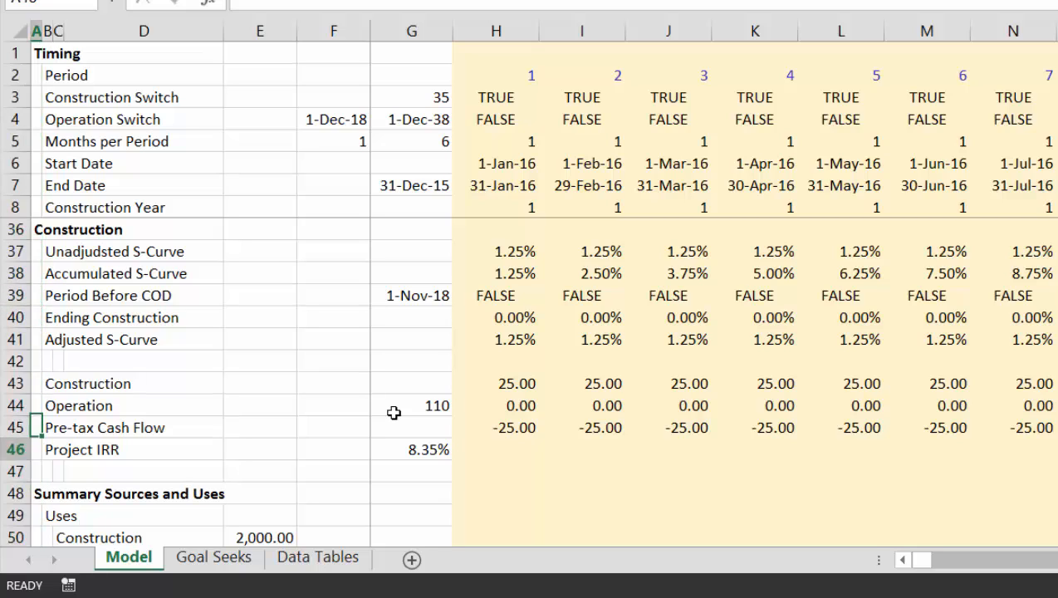
Check the section headings in column A from Summary Sources and Uses down to the Cash Flow section
{"action": "key", "text": "Down"}
{"action": "key", "text": "Down"}
{"action": "key", "text": "Down"}
{"action": "key", "text": "Down"}
{"action": "key", "text": "Down"}
{"action": "key", "text": "Down"}
{"action": "key", "text": "Down"}
{"action": "key", "text": "Down"}
{"action": "key", "text": "Down"}
{"action": "key", "text": "Down"}
{"action": "key", "text": "Down"}
{"action": "key", "text": "Down"}
{"action": "key", "text": "Down"}
{"action": "key", "text": "Down"}
{"action": "key", "text": "Down"}
{"action": "key", "text": "Down"}
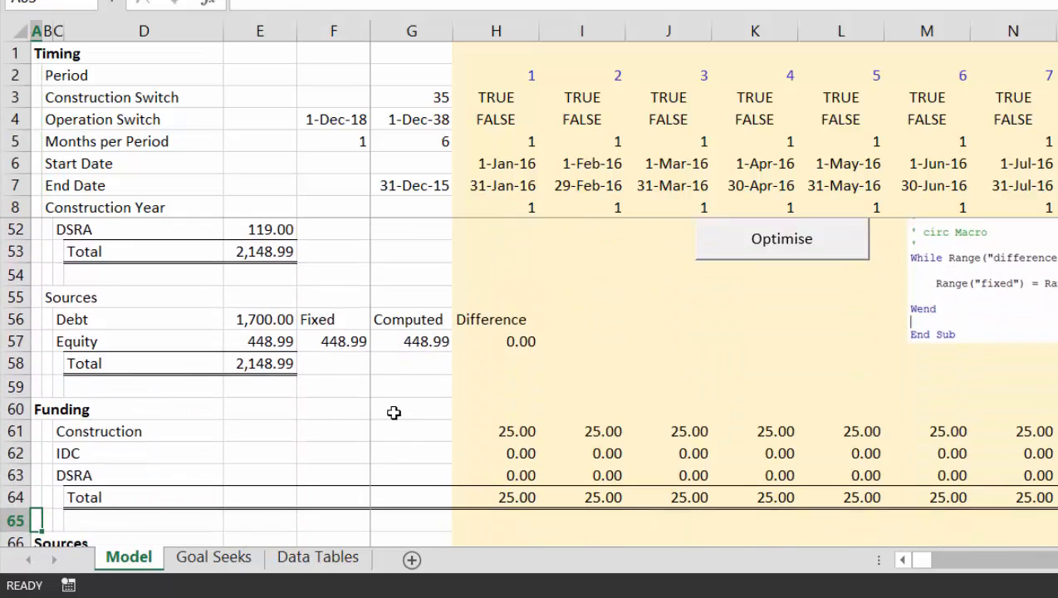
{"action": "key", "text": "Down"}
{"action": "key", "text": "Down"}
{"action": "key", "text": "Down"}
{"action": "key", "text": "Down"}
{"action": "key", "text": "Down"}
{"action": "key", "text": "Down"}
{"action": "key", "text": "Down"}
{"action": "key", "text": "Down"}
{"action": "key", "text": "Down"}
{"action": "key", "text": "Down"}
{"action": "key", "text": "Down"}
{"action": "key", "text": "Down"}
{"action": "key", "text": "Down"}
{"action": "key", "text": "Down"}
{"action": "key", "text": "Down"}
{"action": "key", "text": "Down"}
{"action": "key", "text": "Down"}
{"action": "key", "text": "Down"}
{"action": "key", "text": "Down"}
{"action": "key", "text": "Down"}
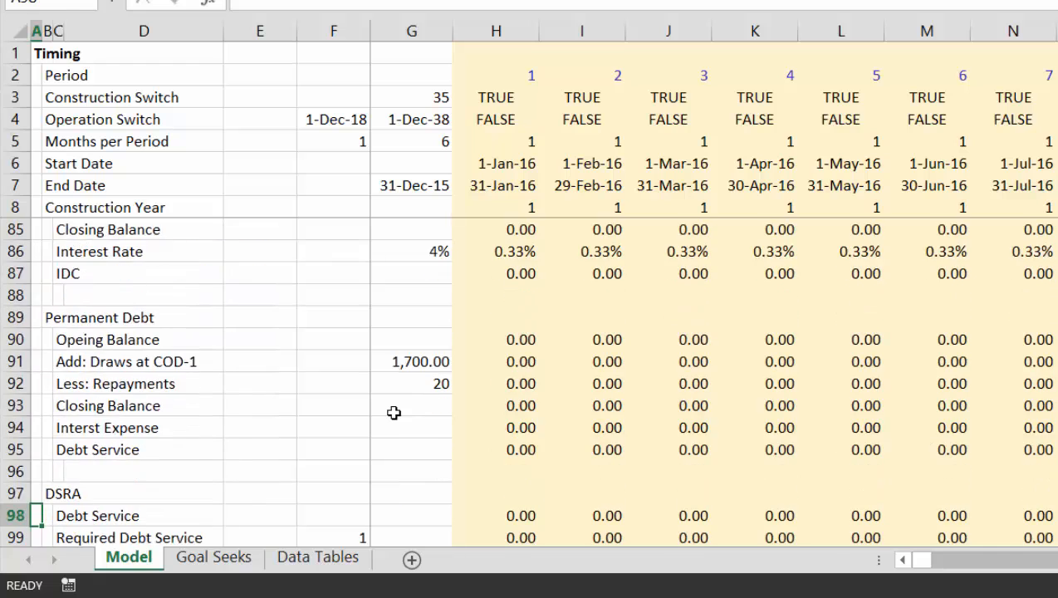
{"action": "key", "text": "Down"}
{"action": "key", "text": "Down"}
{"action": "key", "text": "Down"}
{"action": "key", "text": "Down"}
{"action": "key", "text": "Down"}
{"action": "key", "text": "Down"}
{"action": "key", "text": "Down"}
{"action": "key", "text": "Down"}
{"action": "key", "text": "Down"}
{"action": "key", "text": "Down"}
{"action": "key", "text": "Down"}
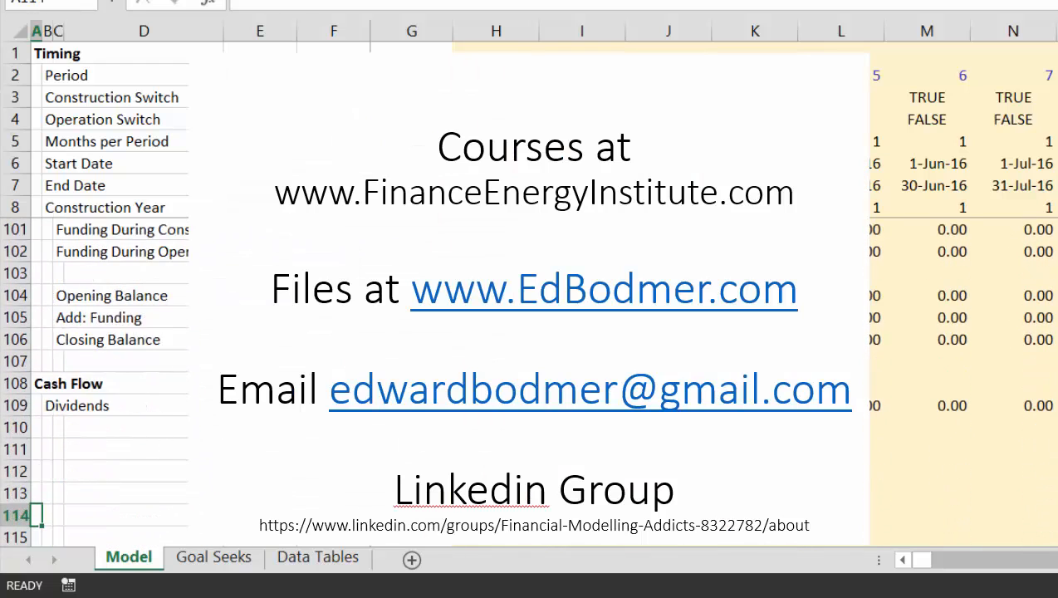
Label the row beneath Dividends in the Cash Flow section as Equity Funding, in cell B110
{"action": "key", "text": "Up"}
{"action": "key", "text": "Up"}
{"action": "key", "text": "Up"}
{"action": "key", "text": "Up"}
{"action": "key", "text": "Up"}
{"action": "key", "text": "Up"}
{"action": "key", "text": "Up"}
{"action": "key", "text": "Right"}
{"action": "key", "text": "Right"}
{"action": "key", "text": "Right"}
{"action": "key", "text": "Right"}
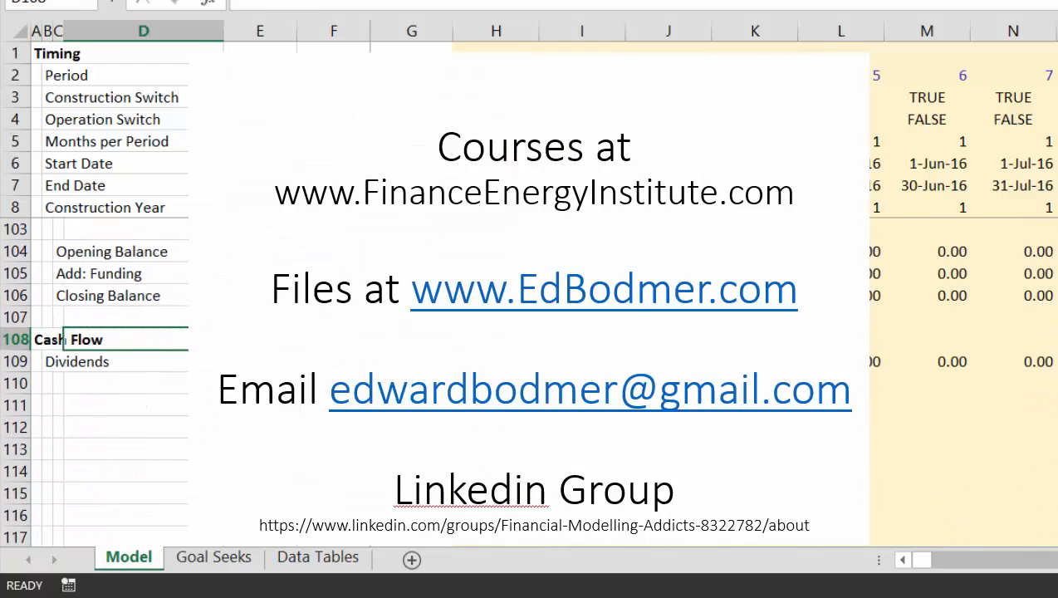
{"action": "key", "text": "Down"}
{"action": "key", "text": "Right"}
{"action": "key", "text": "Right"}
{"action": "key", "text": "Right"}
{"action": "key", "text": "Down"}
{"action": "key", "text": "Left"}
{"action": "key", "text": "Left"}
{"action": "key", "text": "Left"}
{"action": "key", "text": "Left"}
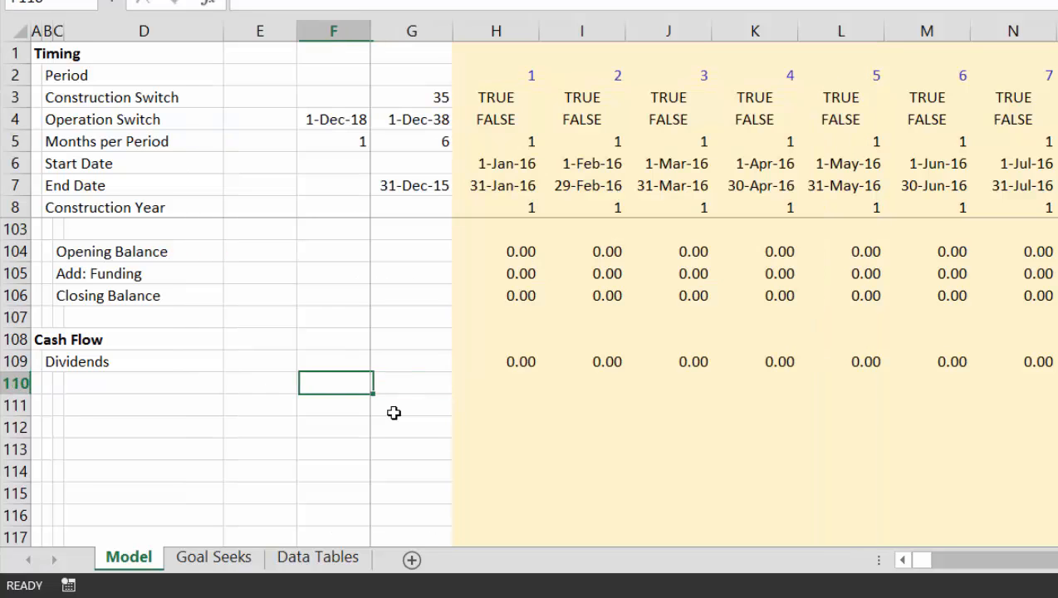
{"action": "key", "text": "Left"}
{"action": "key", "text": "Left"}
{"action": "type", "text": "Equi"}
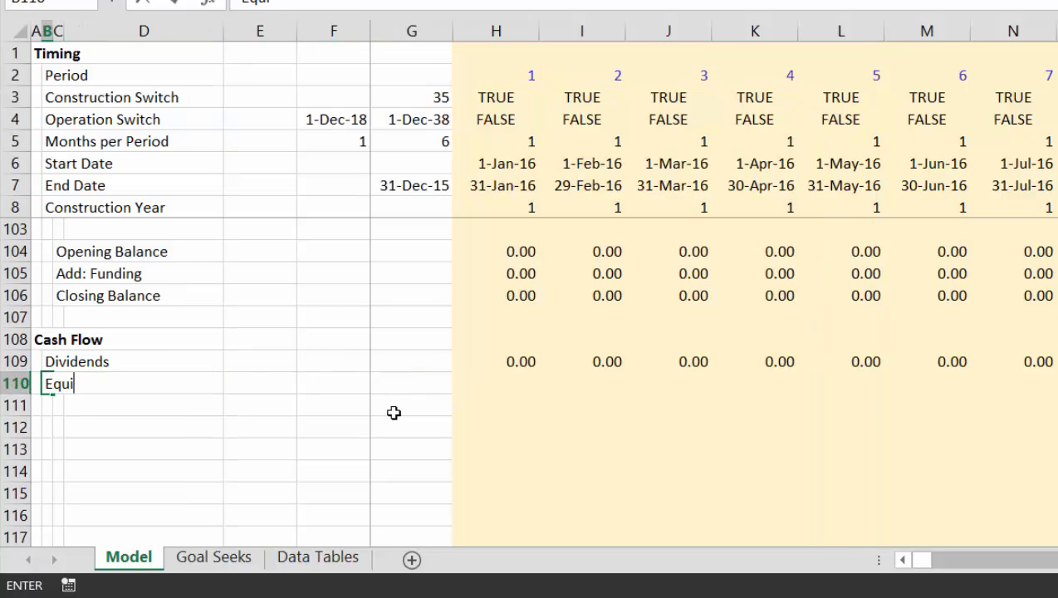
{"action": "type", "text": "ty Fundin"}
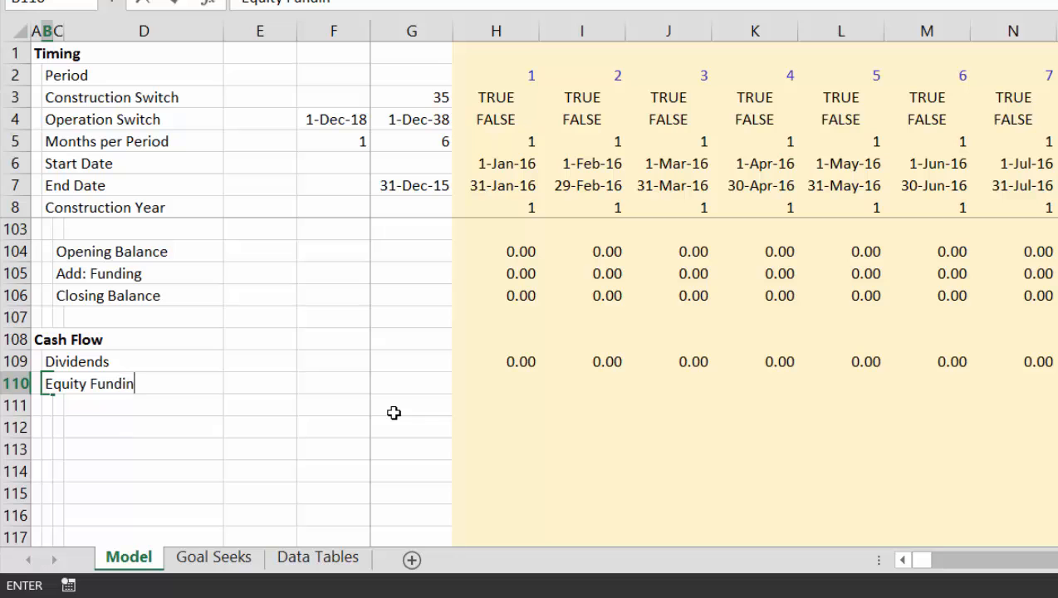
{"action": "type", "text": "g"}
{"action": "key", "text": "ctrl+Return"}
Link H110 to the Equity Funding row above the debt schedule with =H78 and copy it across all periods
{"action": "key", "text": "Right"}
{"action": "key", "text": "Right"}
{"action": "key", "text": "Right"}
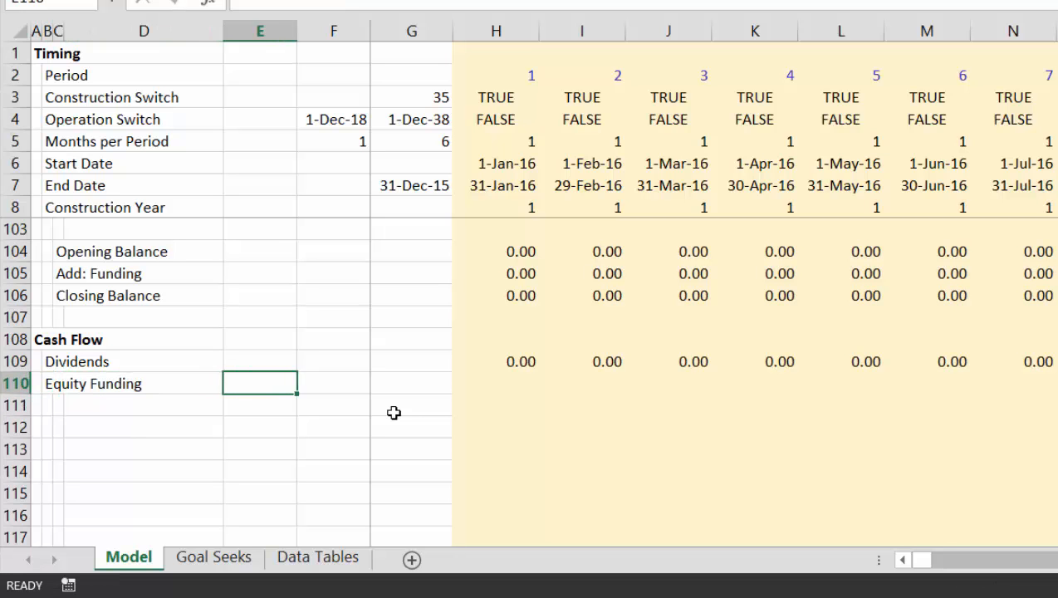
{"action": "key", "text": "Right"}
{"action": "key", "text": "Right"}
{"action": "key", "text": "Right"}
{"action": "type", "text": "="}
{"action": "key", "text": "Up"}
{"action": "key", "text": "Up"}
{"action": "key", "text": "Up"}
{"action": "key", "text": "Up"}
{"action": "key", "text": "Up"}
{"action": "key", "text": "Up"}
{"action": "key", "text": "Up"}
{"action": "key", "text": "Up"}
{"action": "key", "text": "Up"}
{"action": "key", "text": "Up"}
{"action": "key", "text": "Up"}
{"action": "key", "text": "Up"}
{"action": "key", "text": "Up"}
{"action": "key", "text": "Up"}
{"action": "key", "text": "Up"}
{"action": "key", "text": "Up"}
{"action": "key", "text": "Up"}
{"action": "key", "text": "Up"}
{"action": "key", "text": "Up"}
{"action": "key", "text": "Up"}
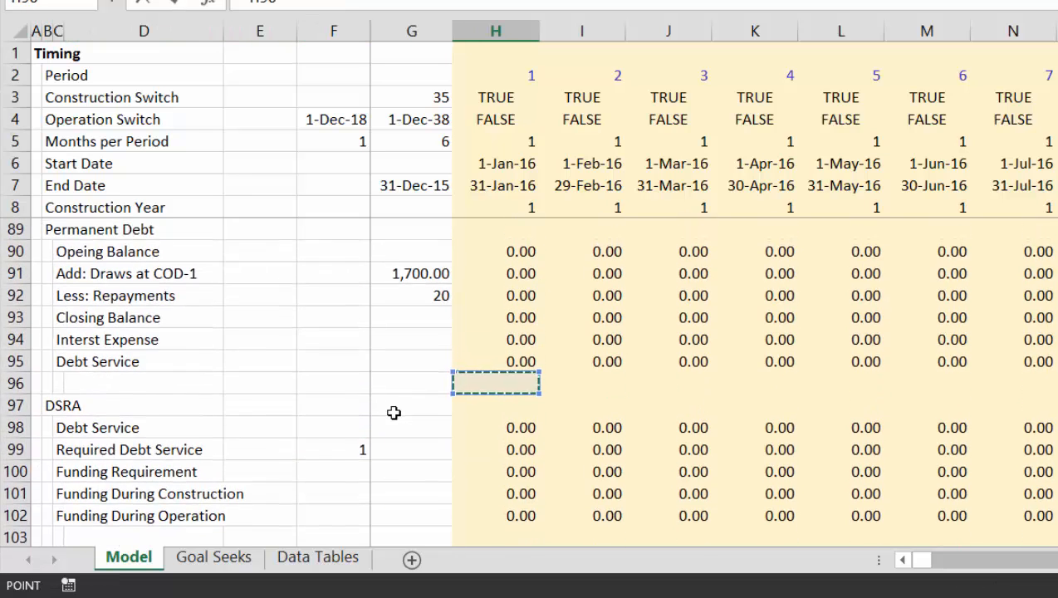
{"action": "key", "text": "Down"}
{"action": "key", "text": "Down"}
{"action": "key", "text": "Down"}
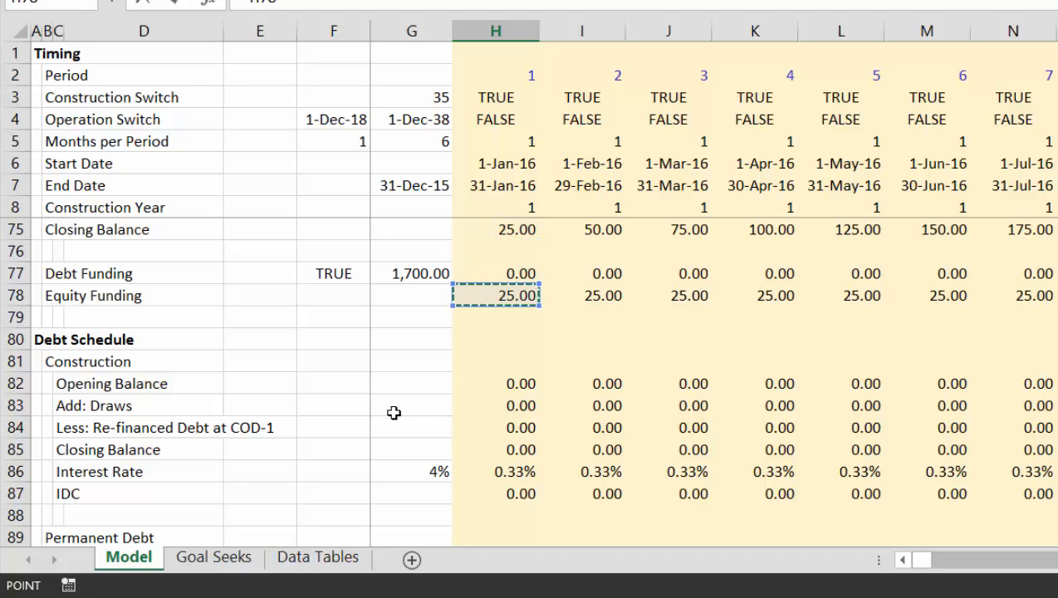
{"action": "key", "text": "Return"}
{"action": "key", "text": "Up"}
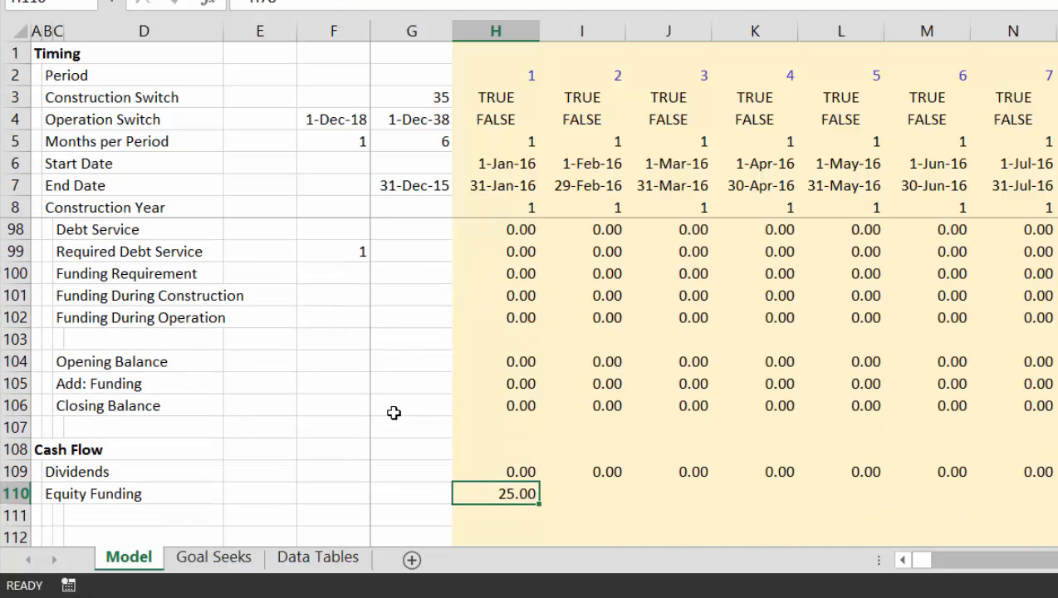
{"action": "key", "text": "ctrl+shift+Right"}
{"action": "key", "text": "ctrl+r"}
Label row 111 beneath Equity Funding as Net Equity Cash Flow, in cell B111
{"action": "key", "text": "Down"}
{"action": "key", "text": "Left"}
{"action": "key", "text": "Left"}
{"action": "key", "text": "Left"}
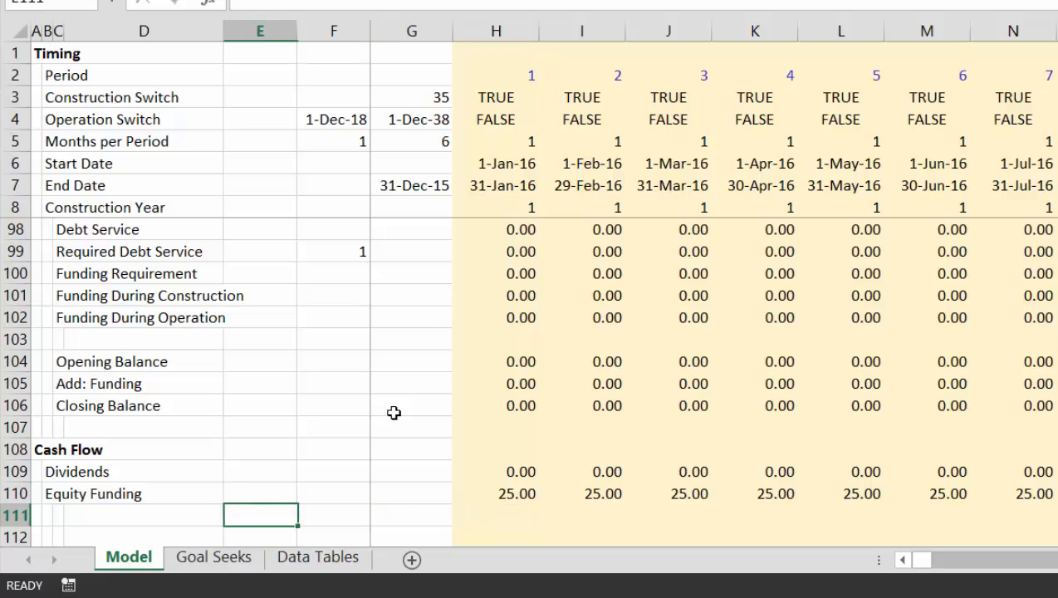
{"action": "key", "text": "Left"}
{"action": "key", "text": "Left"}
{"action": "key", "text": "Left"}
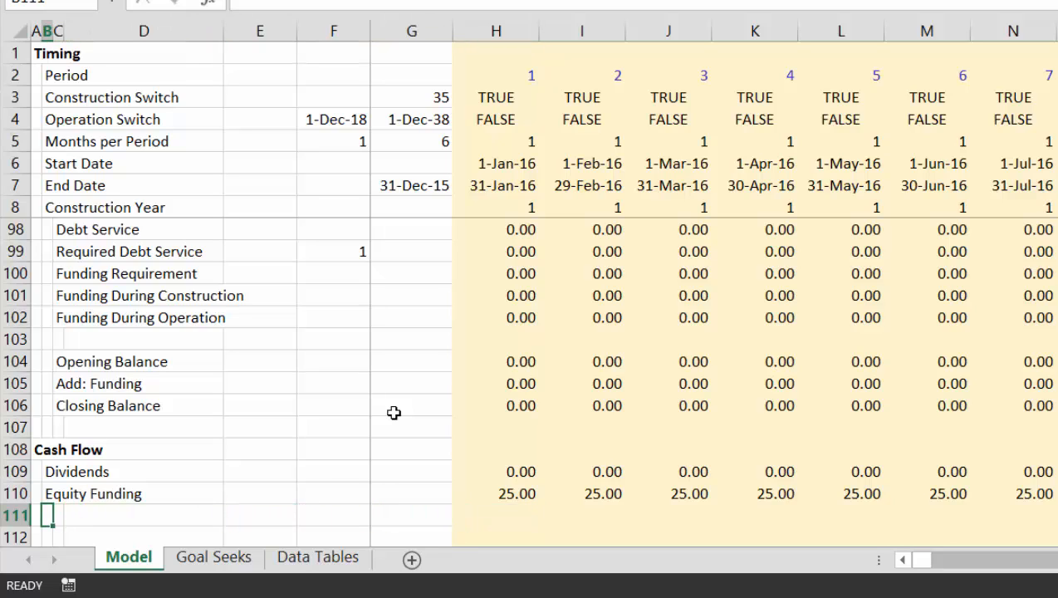
{"action": "type", "text": "Net Equity Ca"}
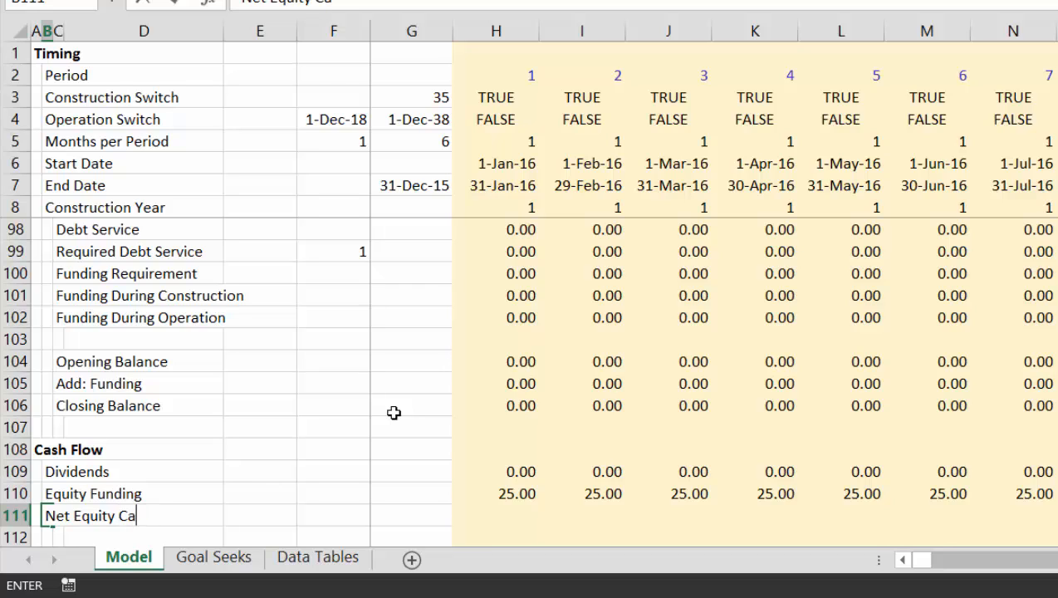
{"action": "type", "text": "sh Flow"}
{"action": "key", "text": "ctrl+Return"}
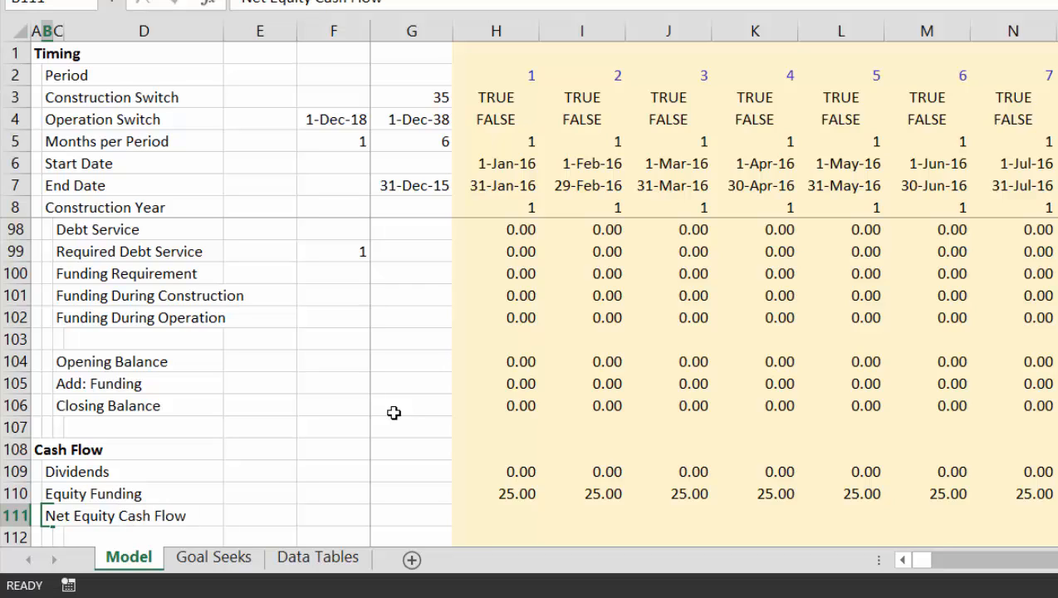
Calculate Net Equity Cash Flow in H111 as dividends less equity funding, =H109-H110, and copy it across all periods
{"action": "key", "text": "Right"}
{"action": "key", "text": "Right"}
{"action": "key", "text": "Right"}
{"action": "key", "text": "Right"}
{"action": "key", "text": "Right"}
{"action": "key", "text": "Right"}
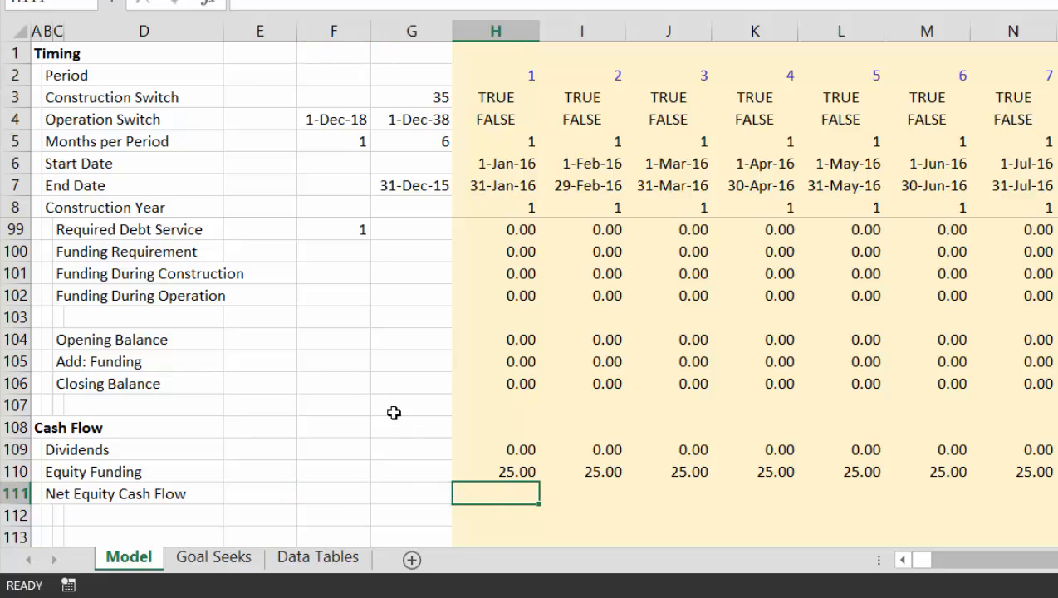
{"action": "type", "text": "="}
{"action": "key", "text": "Up"}
{"action": "key", "text": "Up"}
{"action": "type", "text": "-"}
{"action": "key", "text": "Up"}
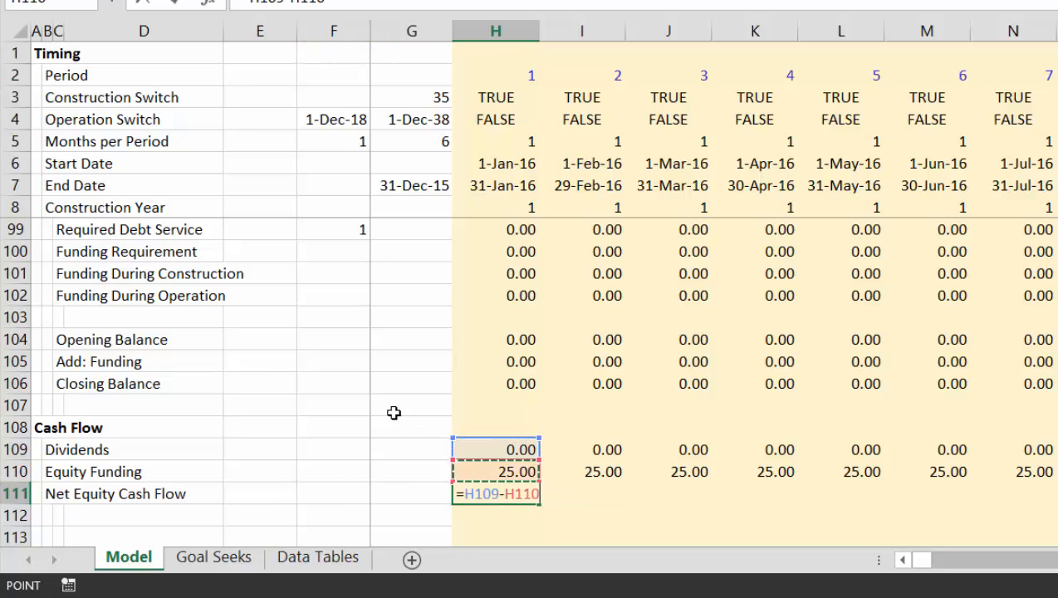
{"action": "key", "text": "Return"}
{"action": "key", "text": "Up"}
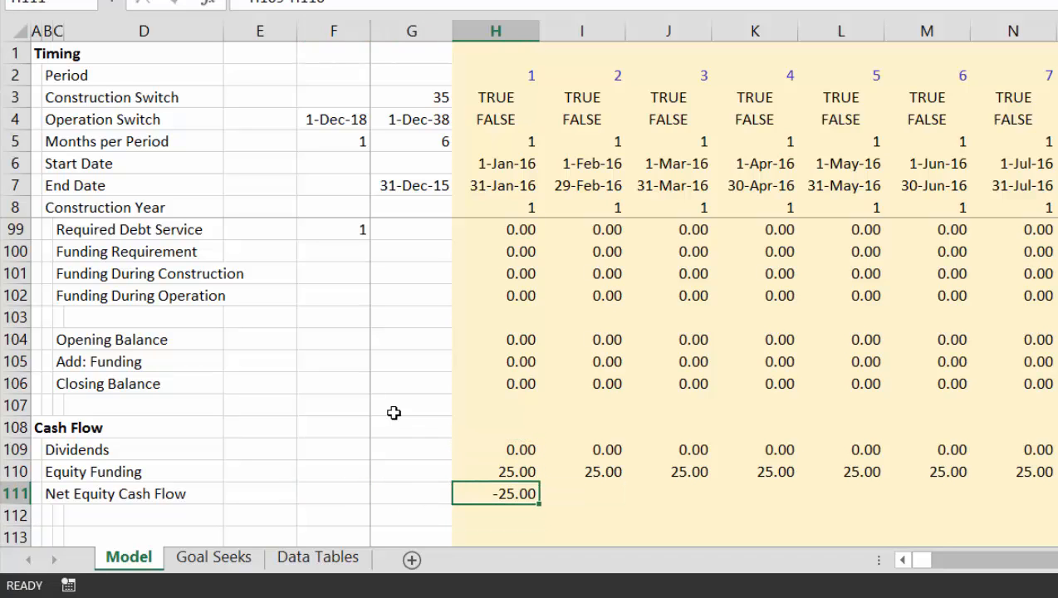
{"action": "key", "text": "ctrl+shift+Right"}
{"action": "key", "text": "ctrl+r"}
Add the indented label Equity IRR in C112 beneath Net Equity Cash Flow
{"action": "key", "text": "Down"}
{"action": "key", "text": "Left"}
{"action": "key", "text": "Left"}
{"action": "key", "text": "Left"}
{"action": "key", "text": "Left"}
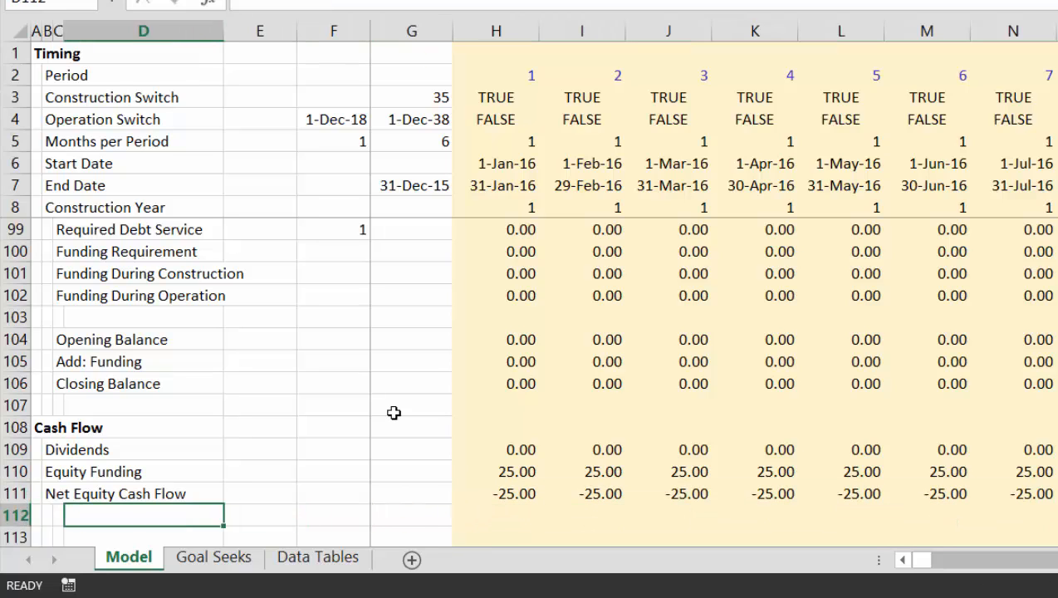
{"action": "key", "text": "Left"}
{"action": "type", "text": "Equ"}
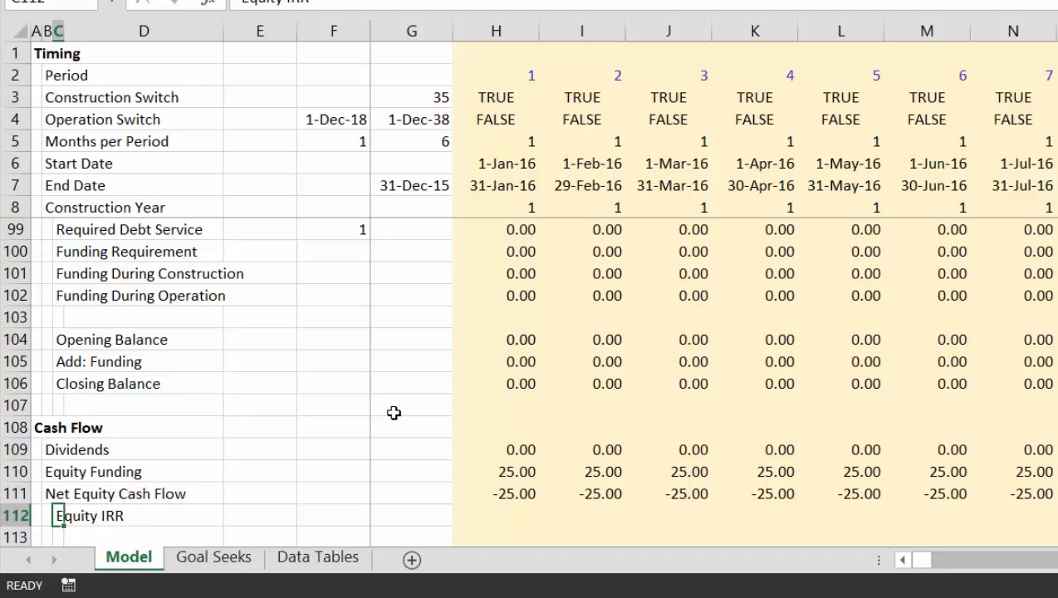
{"action": "key", "text": "Down"}
{"action": "key", "text": "Up"}
Compute the Equity IRR in F112 with XIRR on the net equity cash flows and period end dates, =XIRR(H111:KU111,H7:KU7)
{"action": "key", "text": "Right"}
{"action": "key", "text": "Right"}
{"action": "key", "text": "Right"}
{"action": "key", "text": "Right"}
{"action": "key", "text": "Left"}
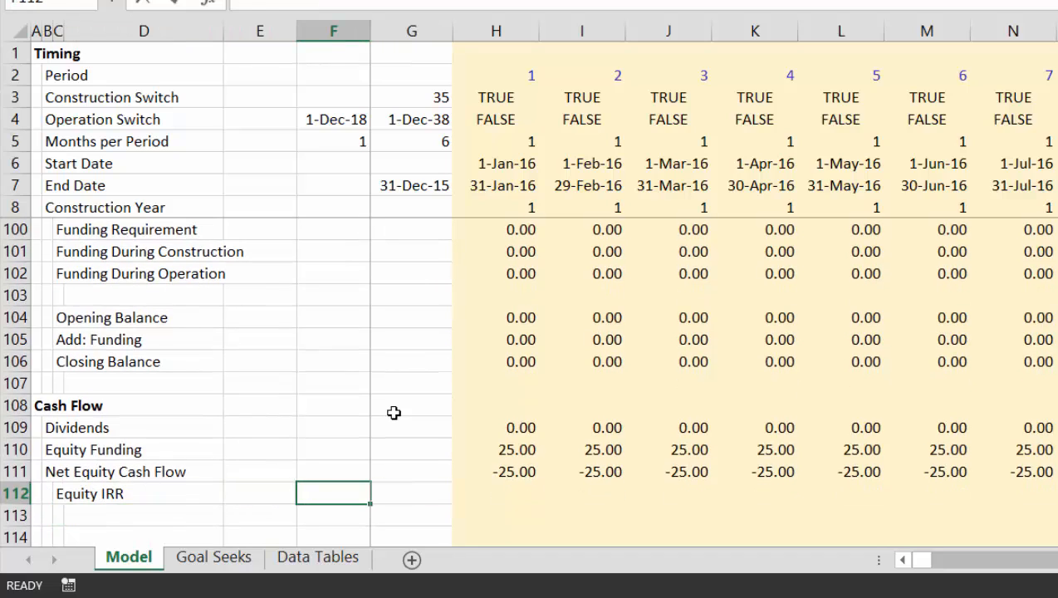
{"action": "type", "text": "=xirr"}
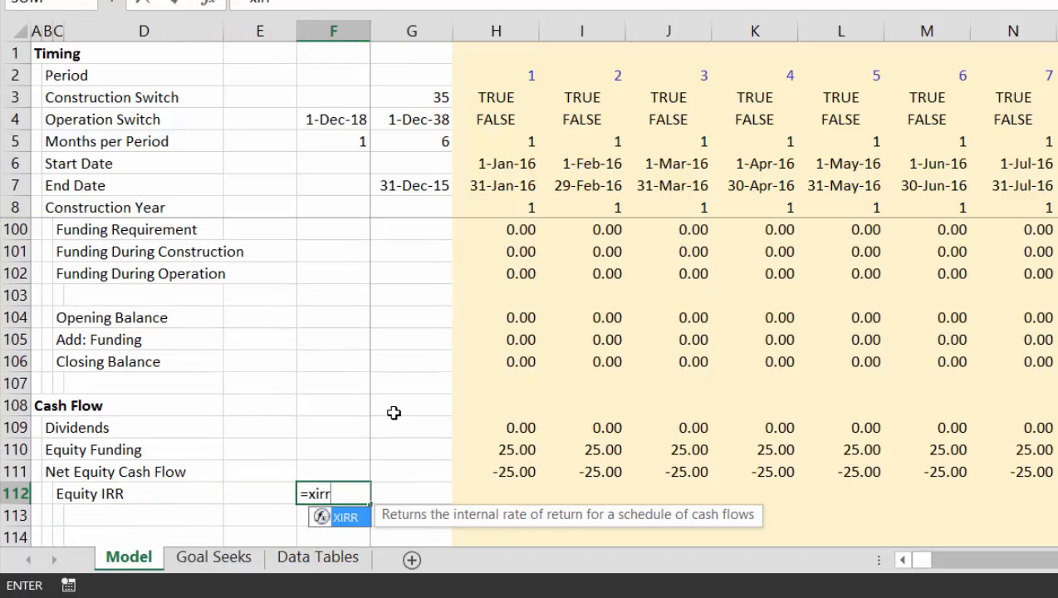
{"action": "key", "text": "Tab"}
{"action": "key", "text": "Up"}
{"action": "key", "text": "Right"}
{"action": "key", "text": "Right"}
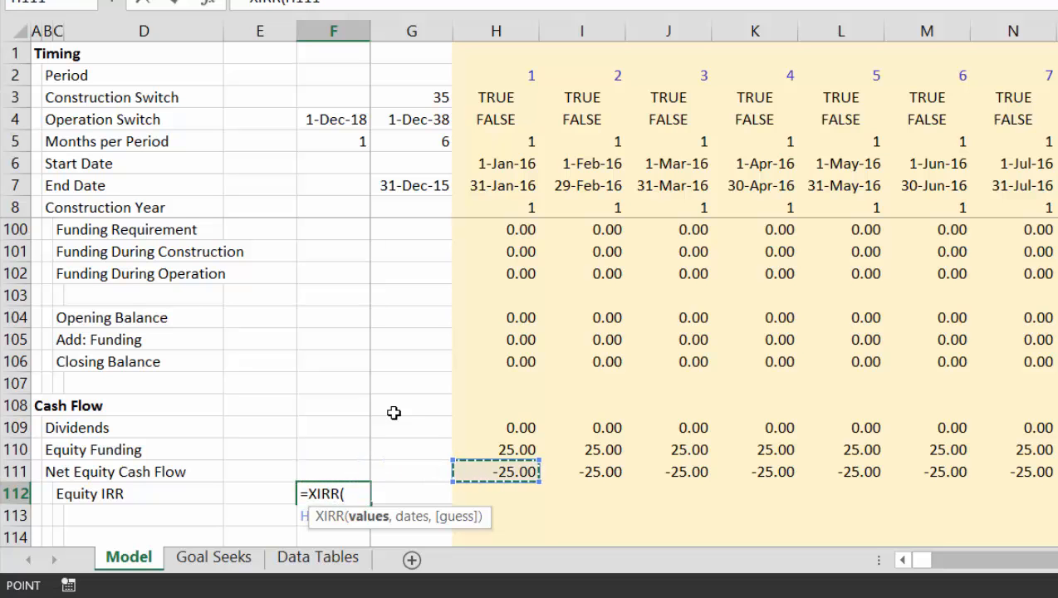
{"action": "key", "text": "ctrl+shift+Right"}
{"action": "type", "text": ","}
{"action": "key", "text": "Down"}
{"action": "key", "text": "Up"}
{"action": "key", "text": "Right"}
{"action": "key", "text": "Right"}
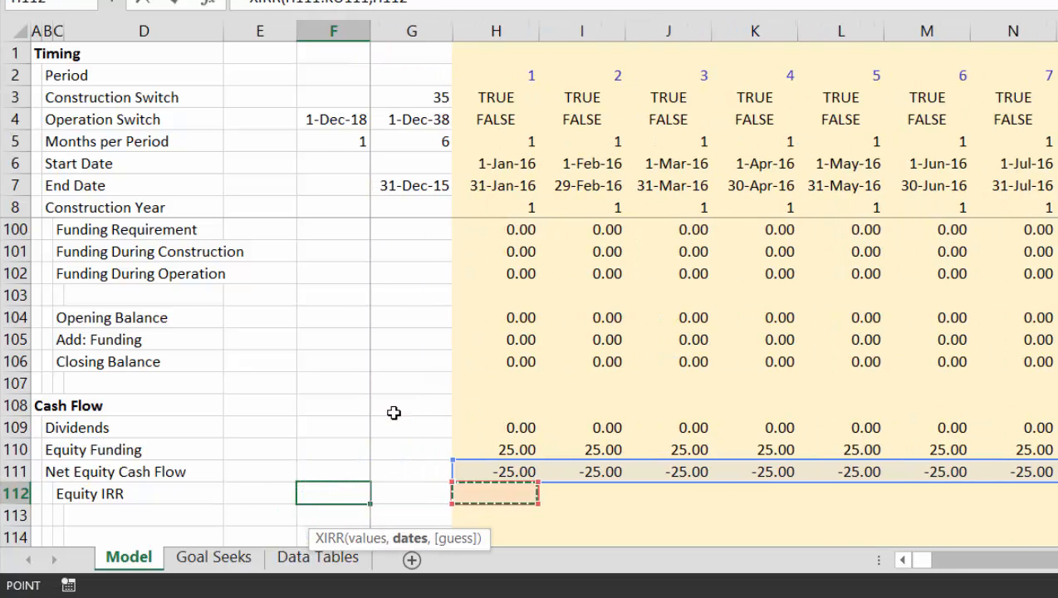
{"action": "left_click", "coordinate": [492, 187]}
{"action": "key", "text": "ctrl+shift+Right"}
{"action": "key", "text": "Return"}
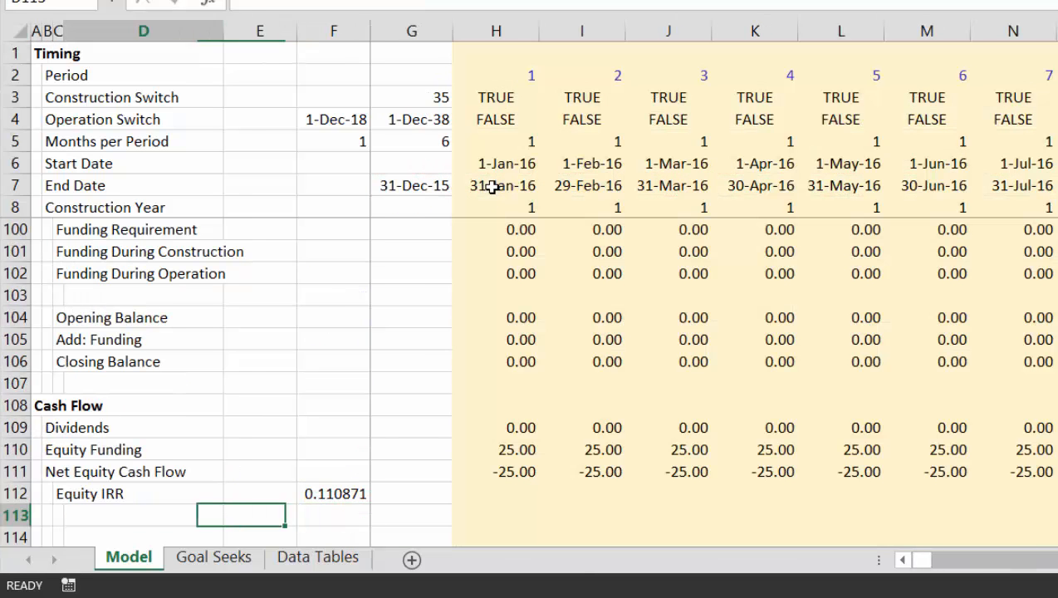
Format the Equity IRR result in F112 as a percentage without decimals
{"action": "key", "text": "Up"}
{"action": "key", "text": "Right"}
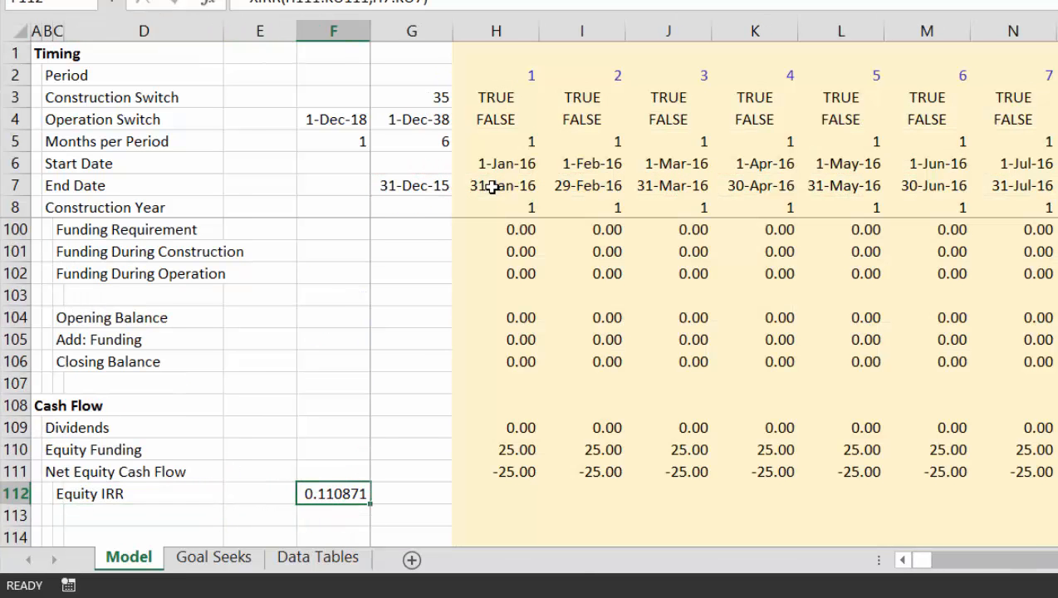
{"action": "key", "text": "ctrl+shift+5"}
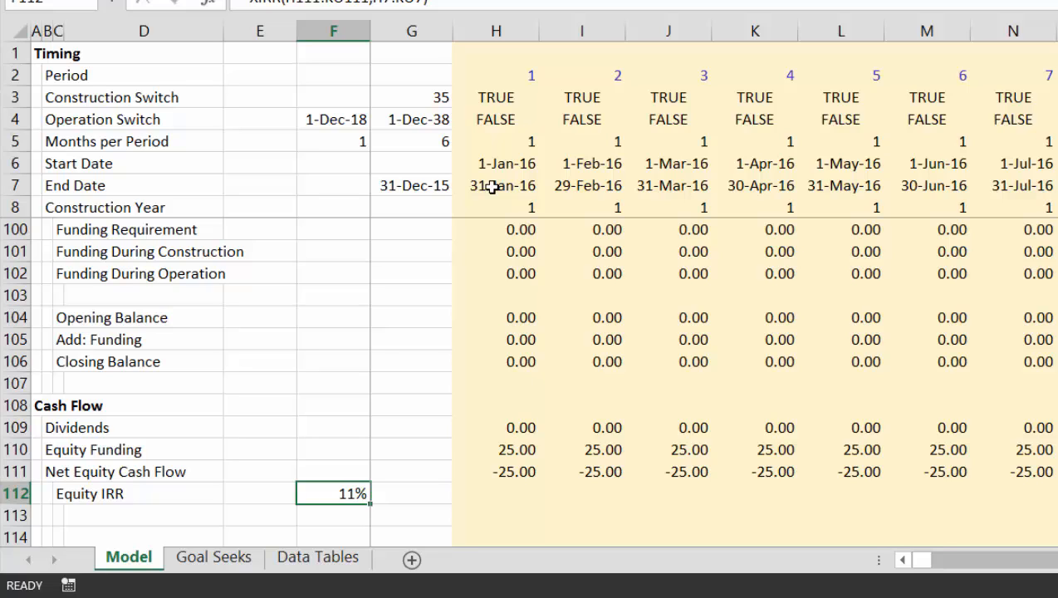
Trace the cells feeding the Equity IRR formula by selecting its direct and indirect precedents
{"action": "key", "text": "ctrl+bracketleft"}
{"action": "key", "text": "ctrl+shift+braceleft"}
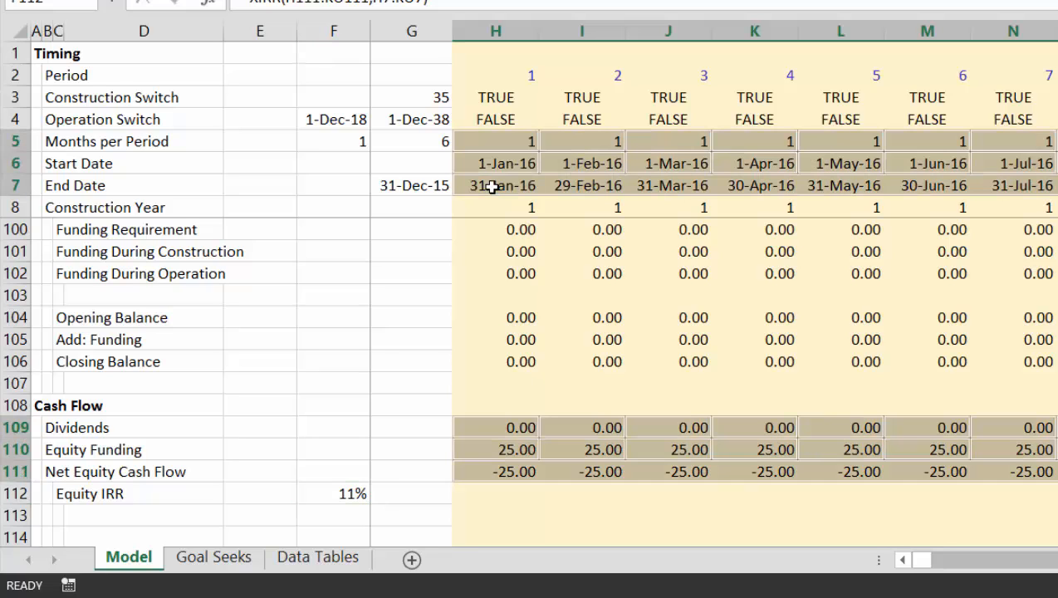
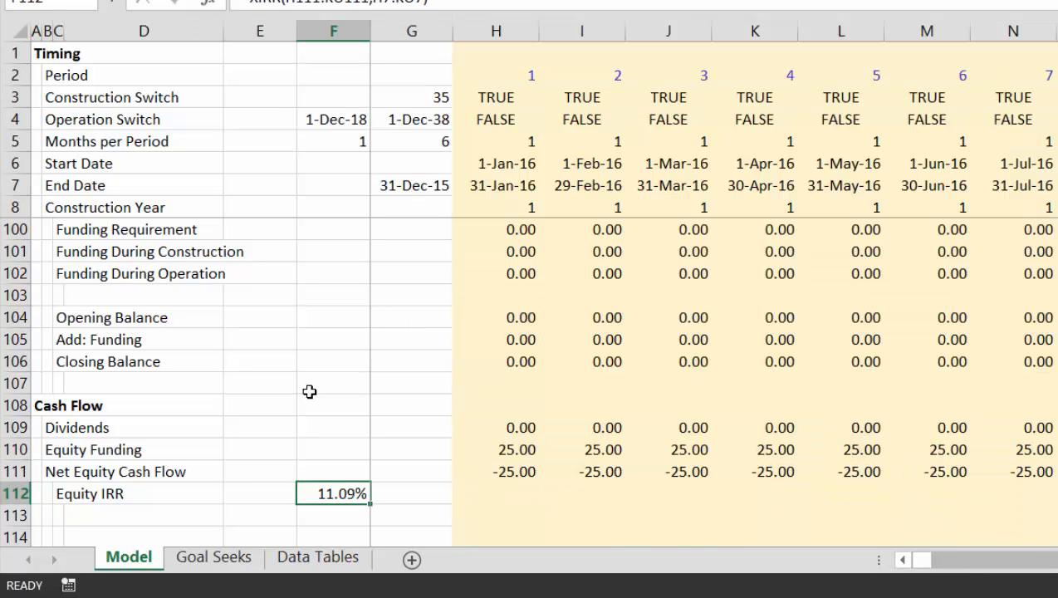
Add the label Equity IRR in D2 of the Data Tables sheet, above the list of debt values
{"action": "key", "text": "Right"}
{"action": "key", "text": "Right"}
{"action": "key", "text": "ctrl+Page_Down"}
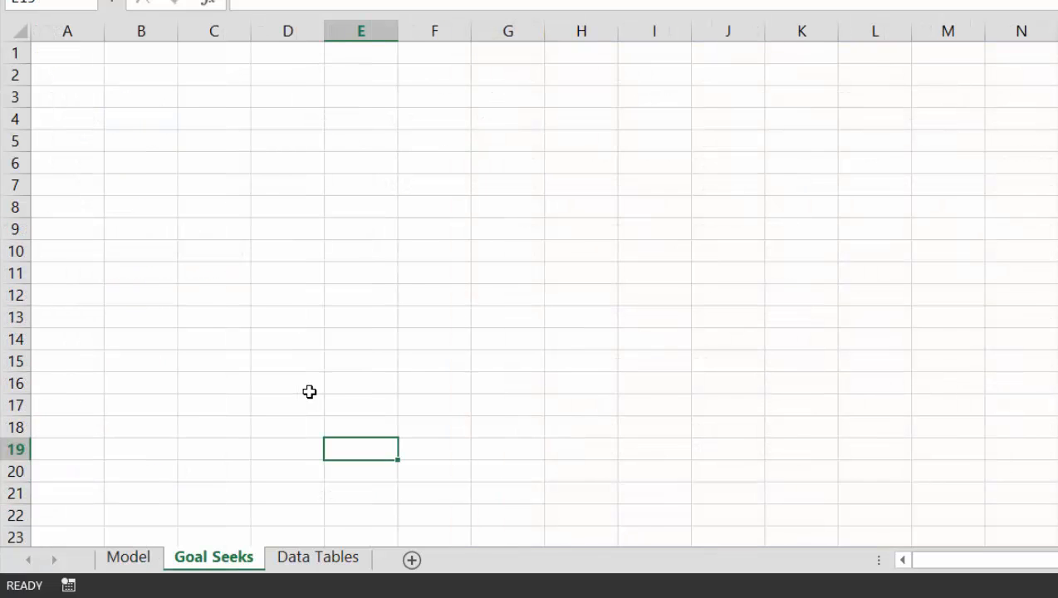
{"action": "key", "text": "ctrl+Page_Down"}
{"action": "key", "text": "Up"}
{"action": "key", "text": "Up"}
{"action": "key", "text": "Up"}
{"action": "key", "text": "Up"}
{"action": "key", "text": "Up"}
{"action": "key", "text": "Up"}
{"action": "key", "text": "Up"}
{"action": "key", "text": "Up"}
{"action": "key", "text": "Up"}
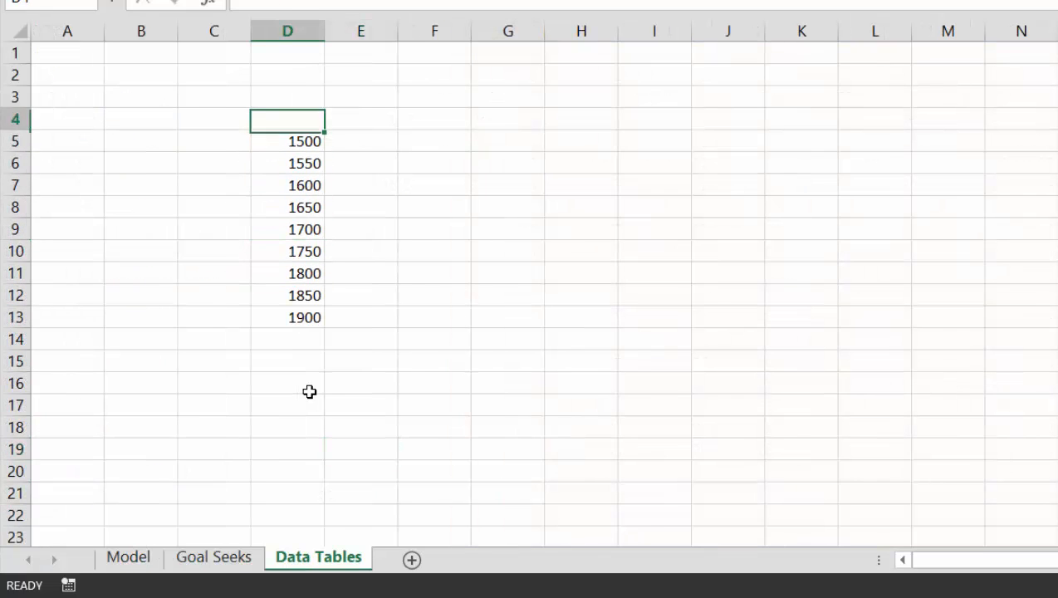
{"action": "type", "text": "Equity IRR"}
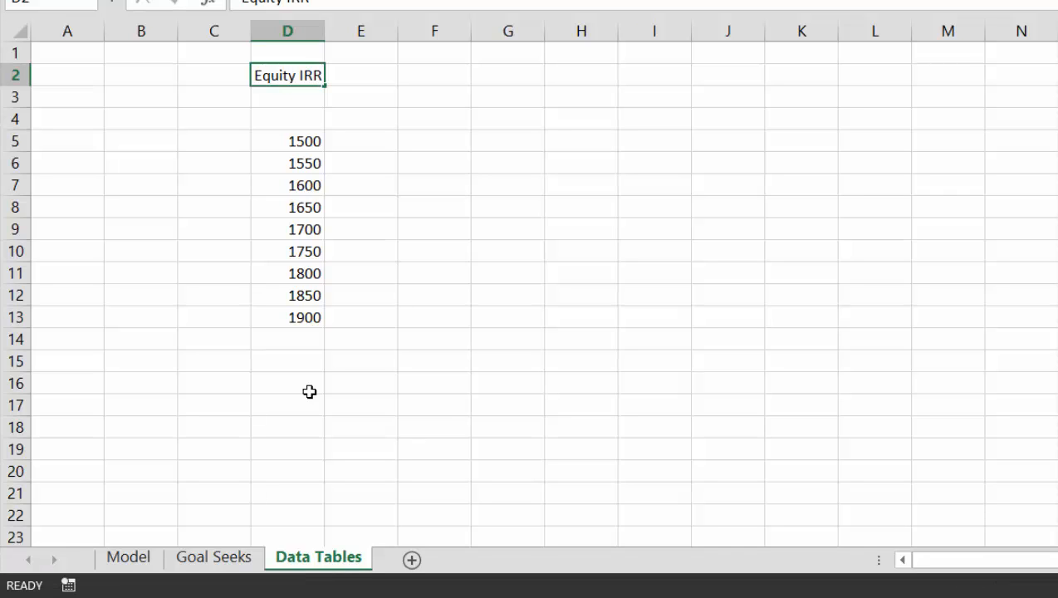
{"action": "key", "text": "Down"}
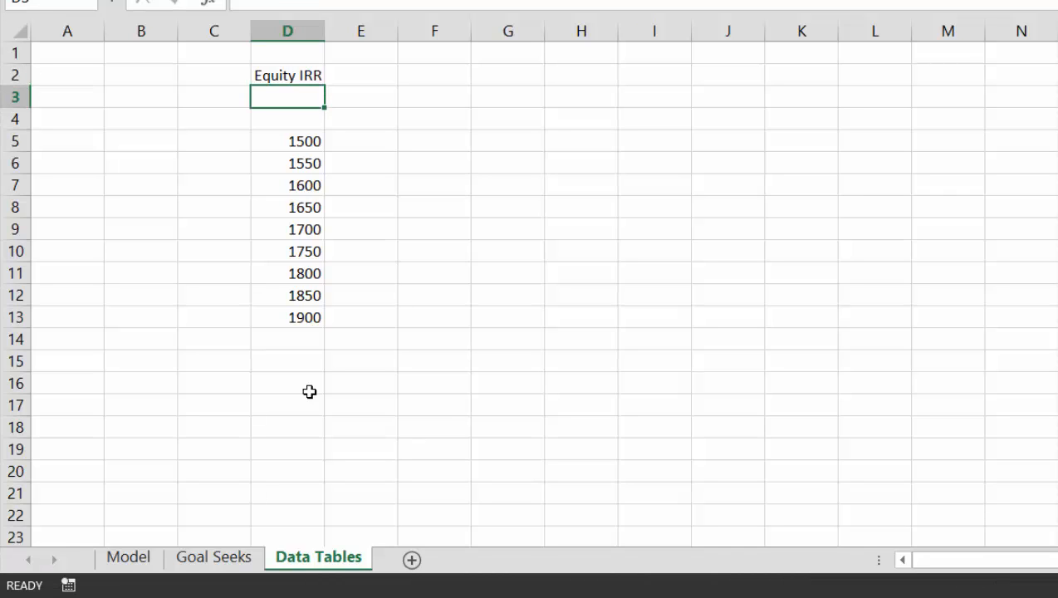
Link E2 beside the Equity IRR label to the Equity IRR result in F112 of the Model sheet
{"action": "key", "text": "Up"}
{"action": "key", "text": "Right"}
{"action": "type", "text": "="}
{"action": "key", "text": "ctrl+Page_Up"}
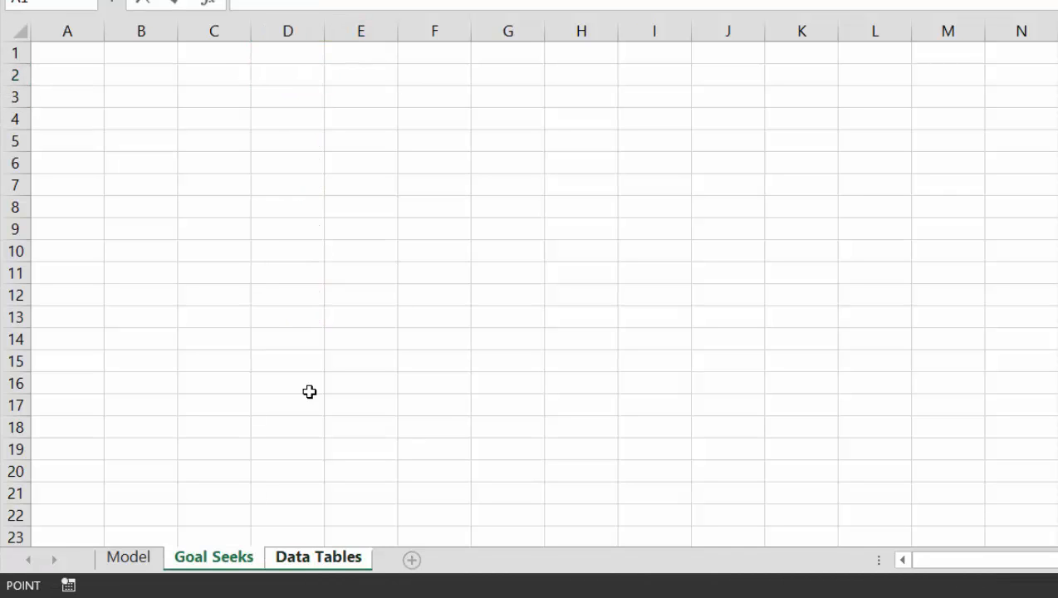
{"action": "key", "text": "ctrl+Page_Up"}
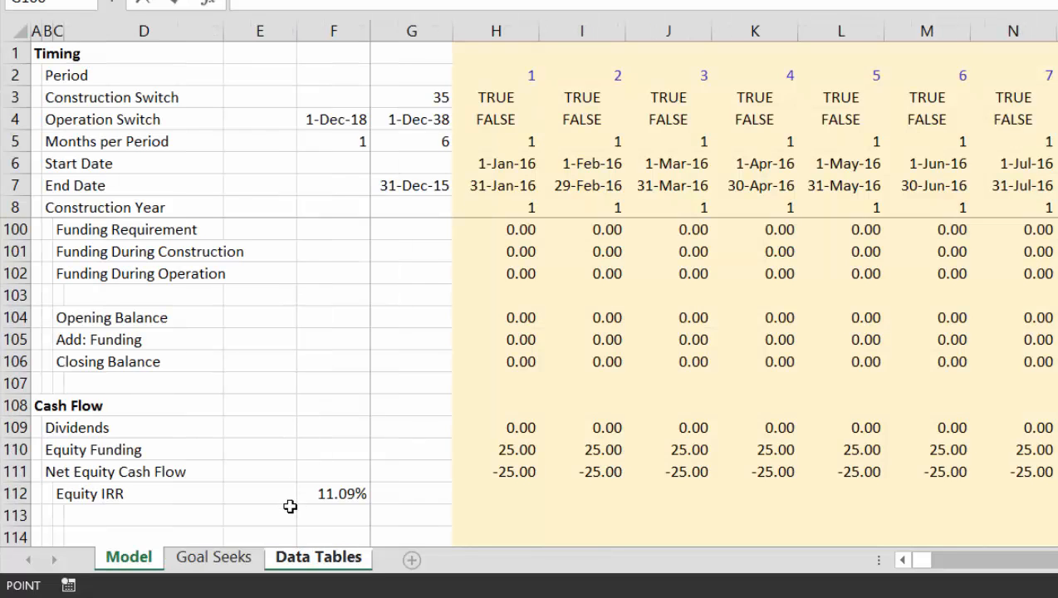
{"action": "left_click", "coordinate": [316, 498]}
{"action": "key", "text": "Return"}
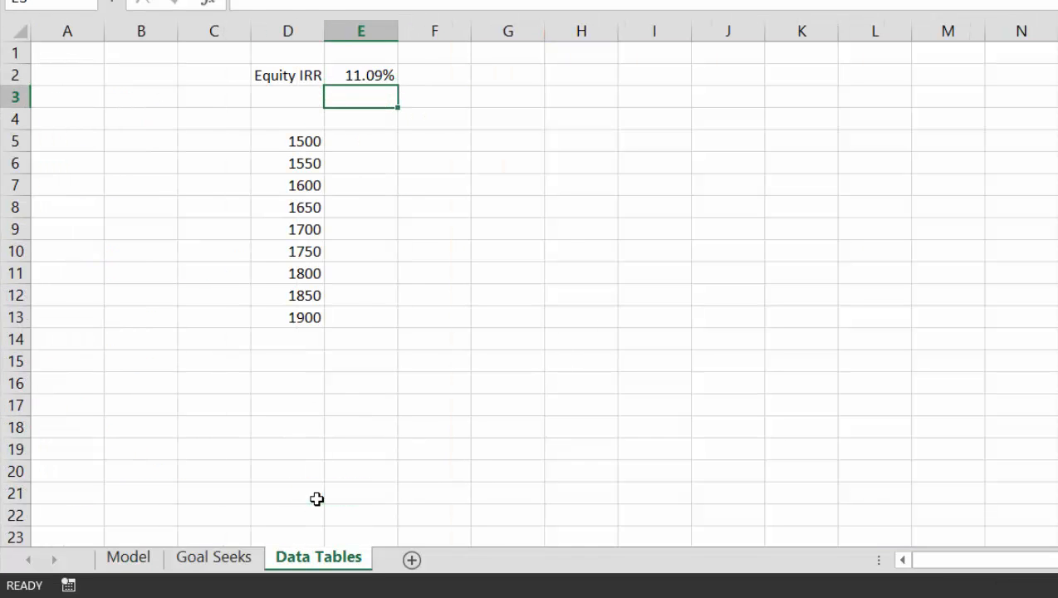
{"action": "key", "text": "Up"}
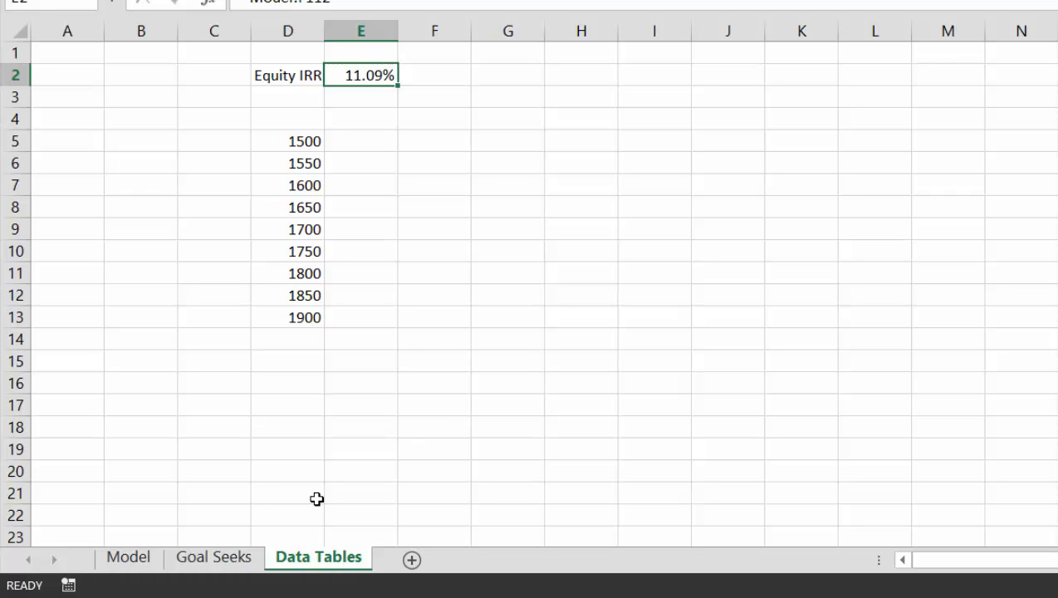
Add the heading Debt in D4 directly above the column of debt values
{"action": "key", "text": "Down"}
{"action": "key", "text": "Down"}
{"action": "key", "text": "Left"}
{"action": "type", "text": "D"}
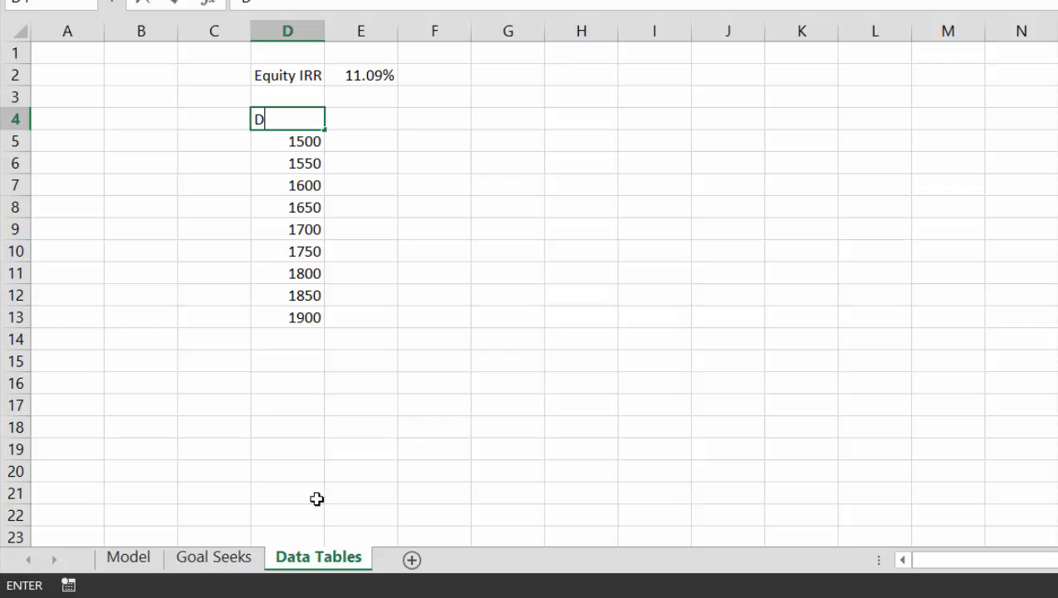
{"action": "type", "text": "ebt"}
{"action": "key", "text": "Return"}
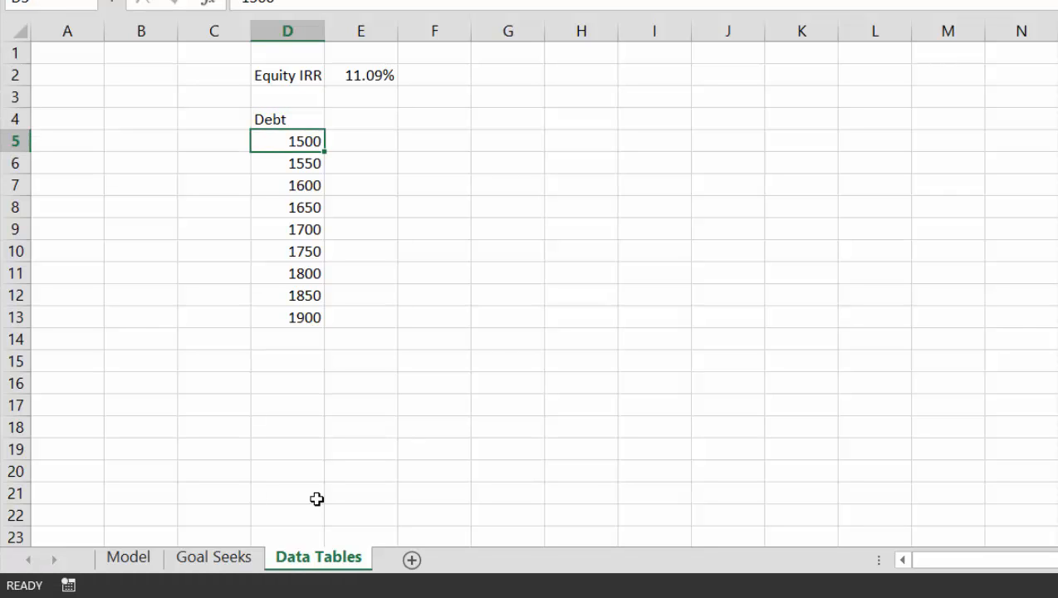
{"action": "key", "text": "Right"}
{"action": "key", "text": "Up"}
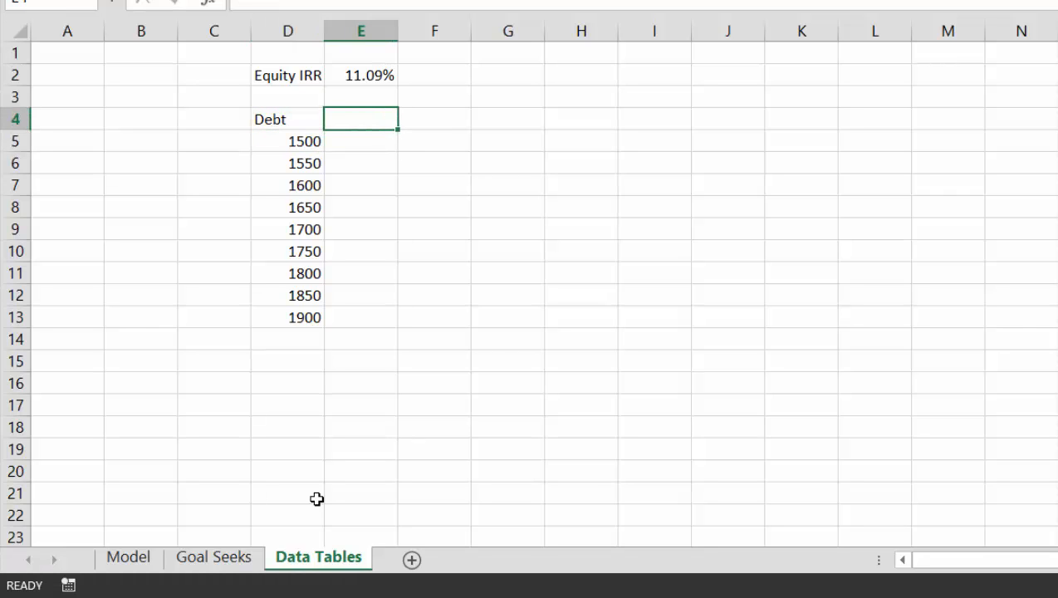
{"action": "key", "text": "Down"}
{"action": "key", "text": "Left"}
{"action": "key", "text": "Left"}
{"action": "key", "text": "Right"}
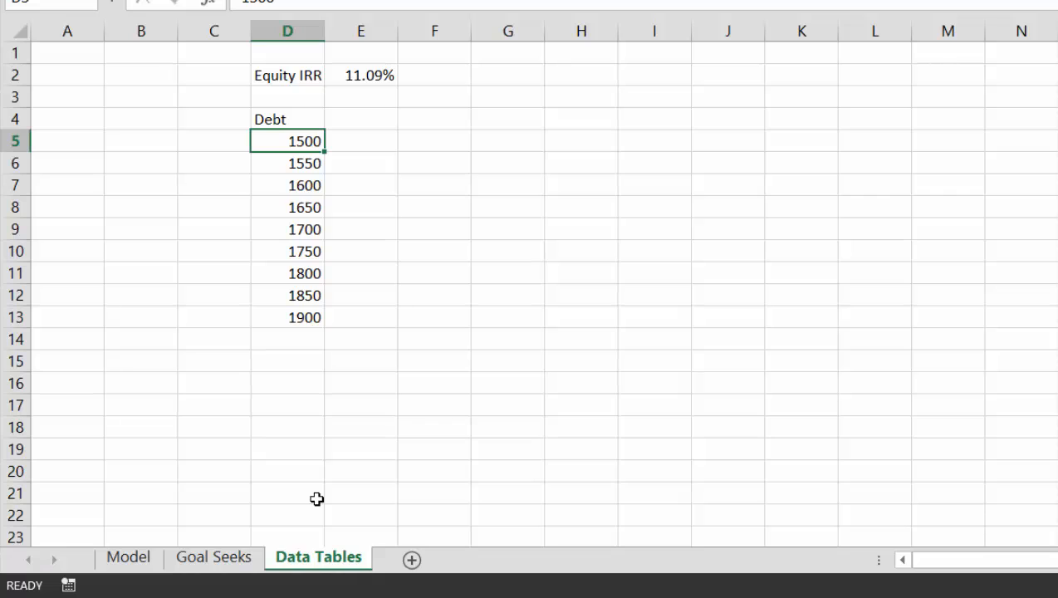
Enter the labels Start Row in H4 and End Row in H5
{"action": "key", "text": "Up"}
{"action": "key", "text": "Right"}
{"action": "key", "text": "Right"}
{"action": "key", "text": "Right"}
{"action": "key", "text": "Right"}
{"action": "type", "text": "R"}
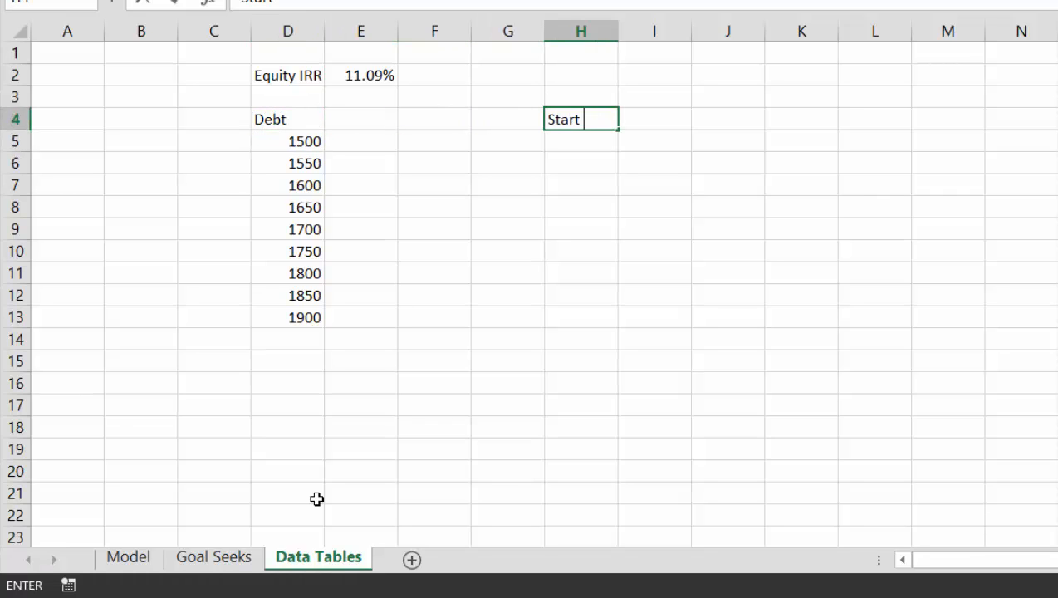
{"action": "type", "text": "ow"}
{"action": "key", "text": "Return"}
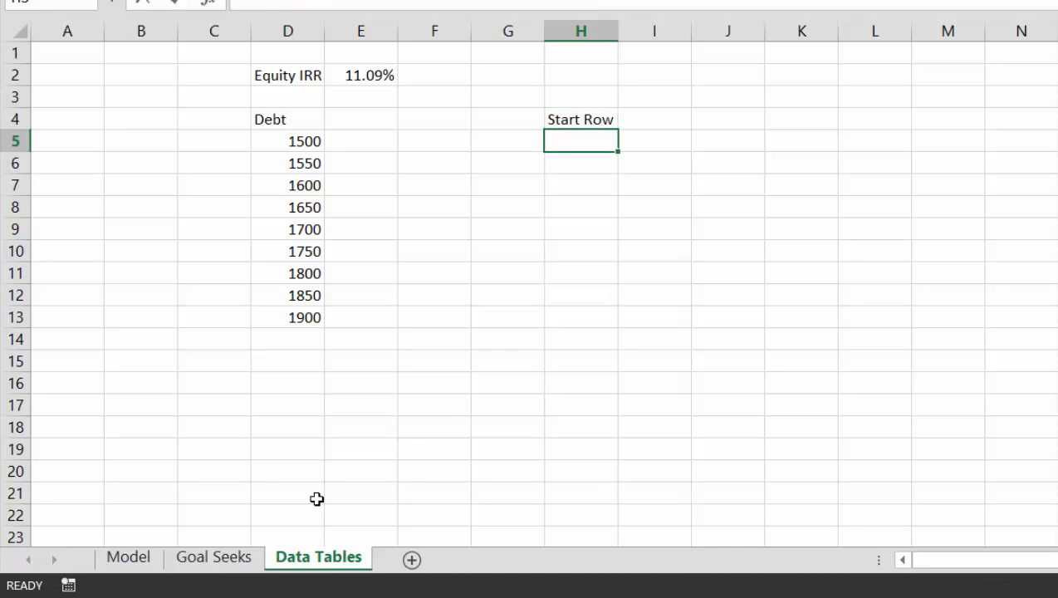
{"action": "type", "text": "End Row"}
{"action": "key", "text": "Return"}
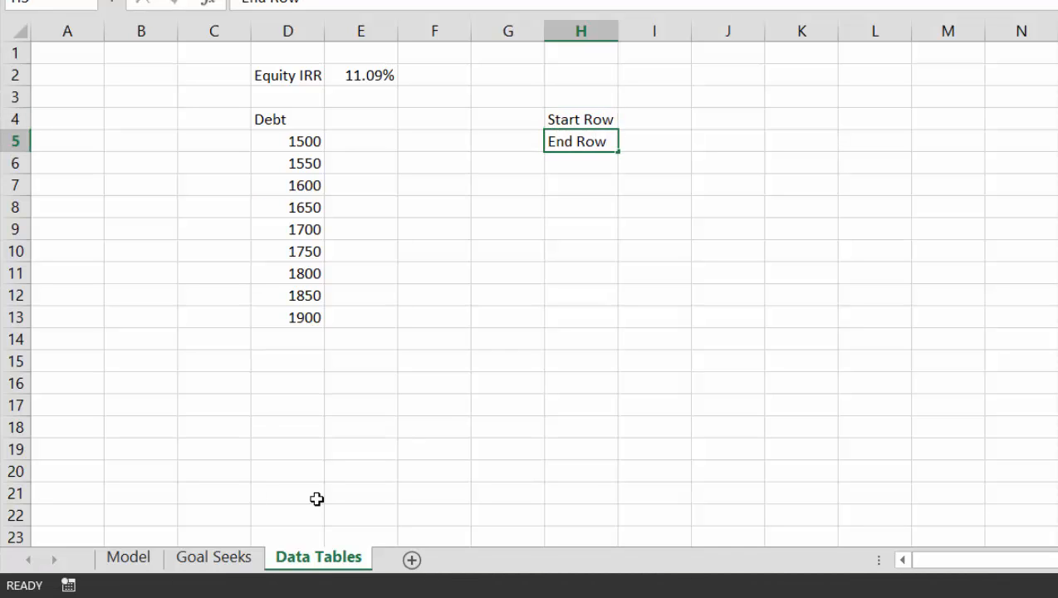
Compute the start row in I4 from the first debt value with =ROW(D5)
{"action": "key", "text": "Up"}
{"action": "key", "text": "Up"}
{"action": "key", "text": "Right"}
{"action": "type", "text": "=row"}
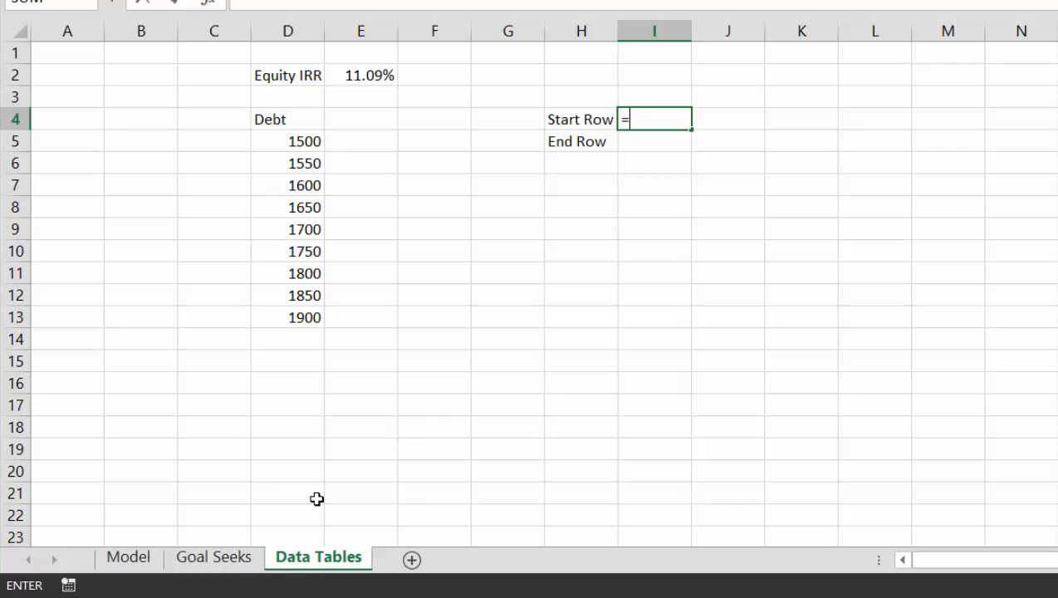
{"action": "key", "text": "Tab"}
{"action": "key", "text": "Left"}
{"action": "key", "text": "Left"}
{"action": "key", "text": "Left"}
{"action": "key", "text": "Left"}
{"action": "key", "text": "Left"}
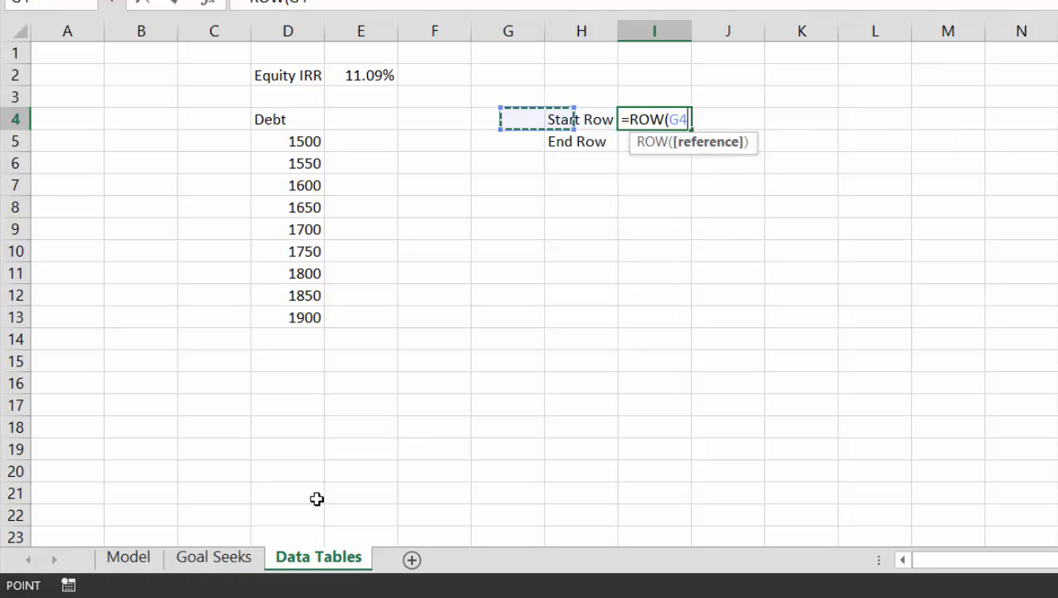
{"action": "key", "text": "Down"}
{"action": "key", "text": "Return"}
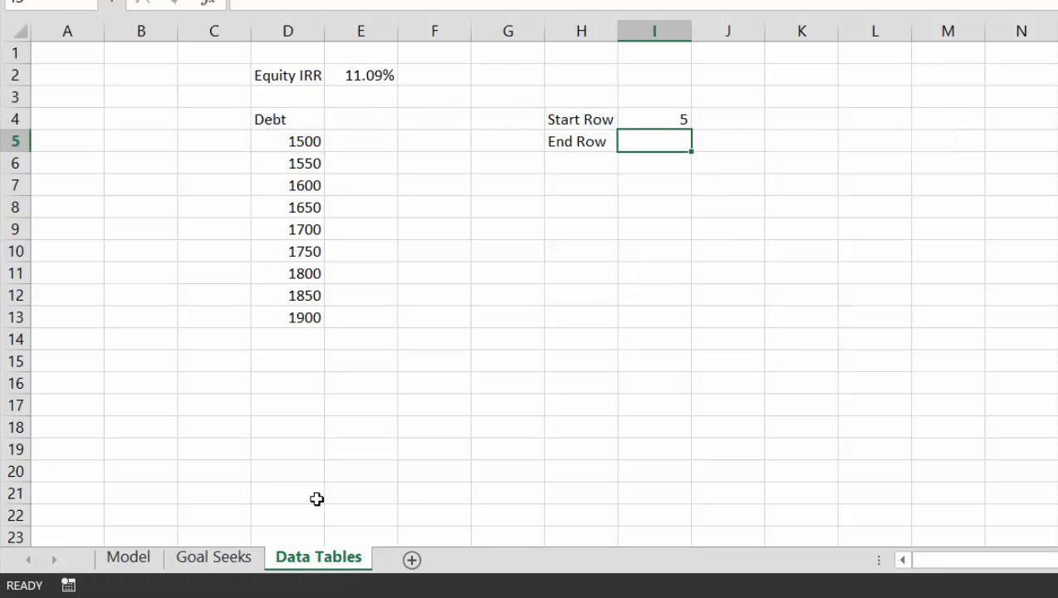
Compute the end row in I5 from the last debt value with =ROW(D13)
{"action": "type", "text": "=row"}
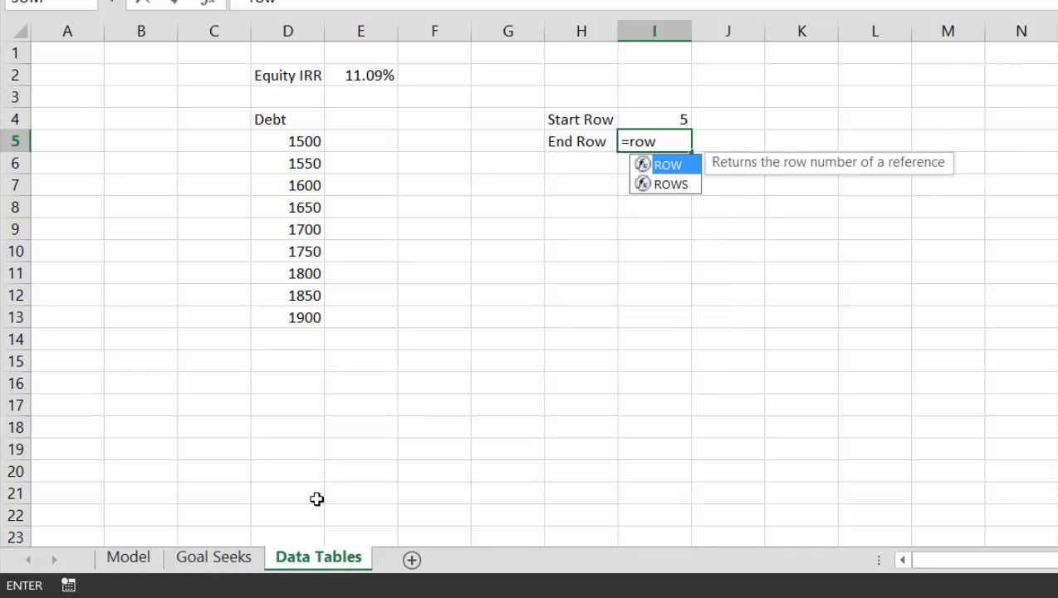
{"action": "key", "text": "Tab"}
{"action": "key", "text": "Left"}
{"action": "key", "text": "Left"}
{"action": "key", "text": "Left"}
{"action": "key", "text": "Left"}
{"action": "key", "text": "Left"}
{"action": "key", "text": "Down"}
{"action": "key", "text": "Down"}
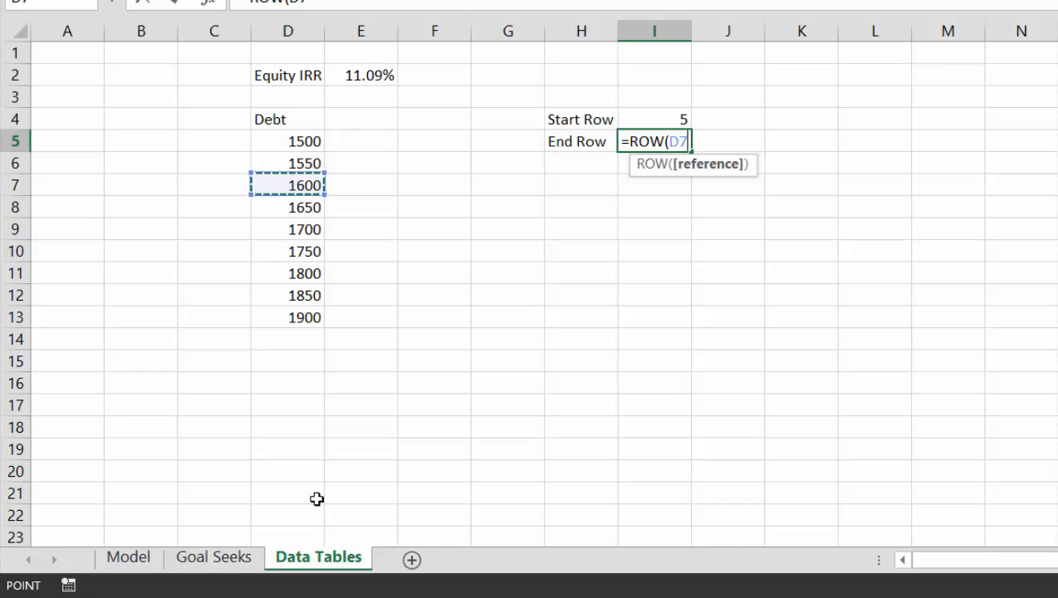
{"action": "key", "text": "Down"}
{"action": "key", "text": "Down"}
{"action": "key", "text": "Down"}
{"action": "key", "text": "Down"}
{"action": "key", "text": "Down"}
{"action": "key", "text": "Down"}
{"action": "key", "text": "Return"}
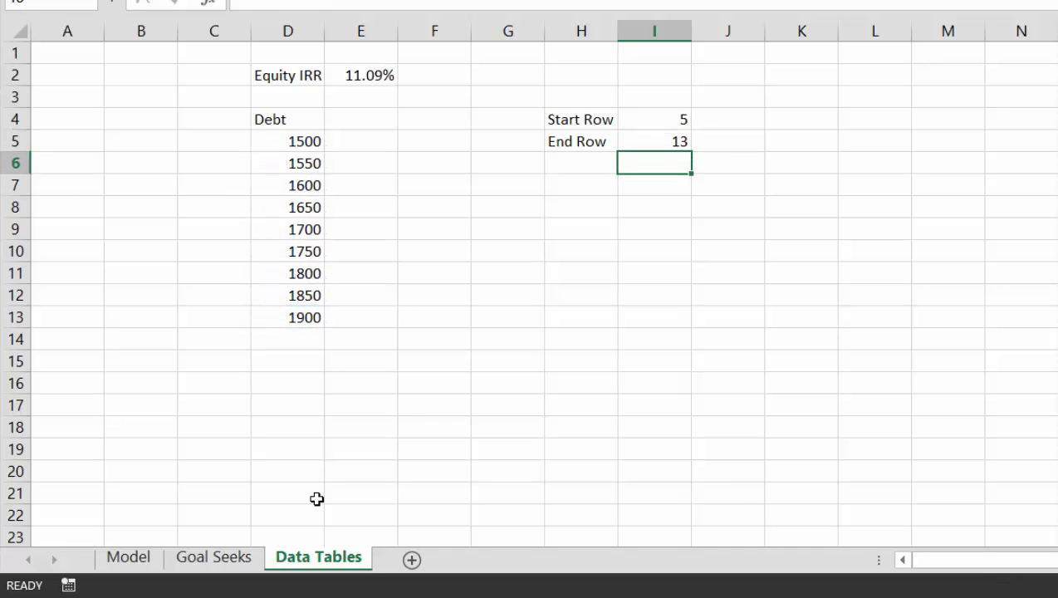
{"action": "key", "text": "Up"}
{"action": "key", "text": "Up"}
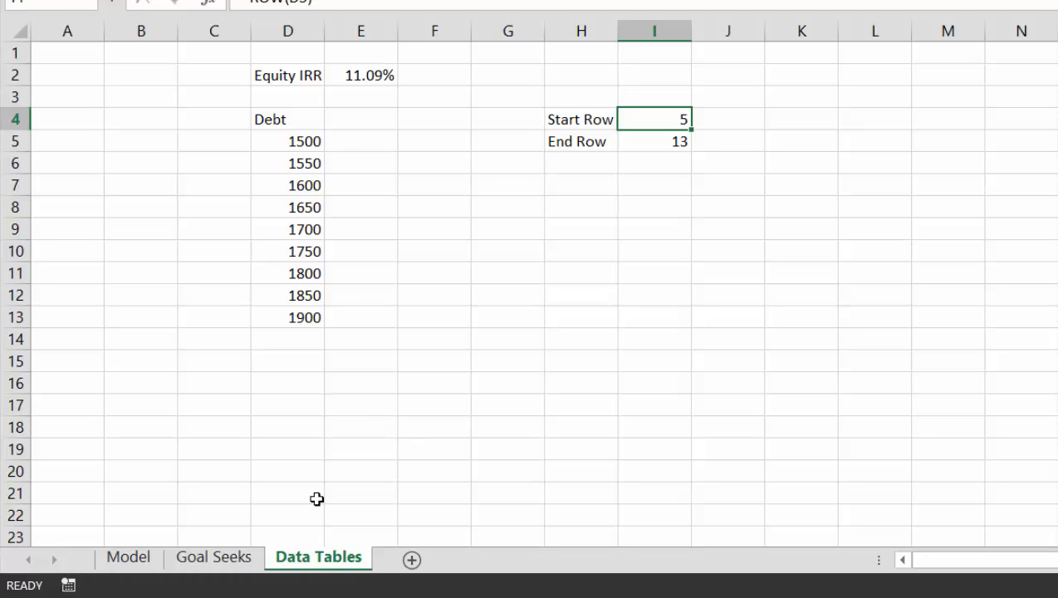
Name the Debt input cell F27 in the Financing assumptions of the Model sheet debt
{"action": "key", "text": "ctrl+Page_Up"}
{"action": "key", "text": "ctrl+Page_Up"}
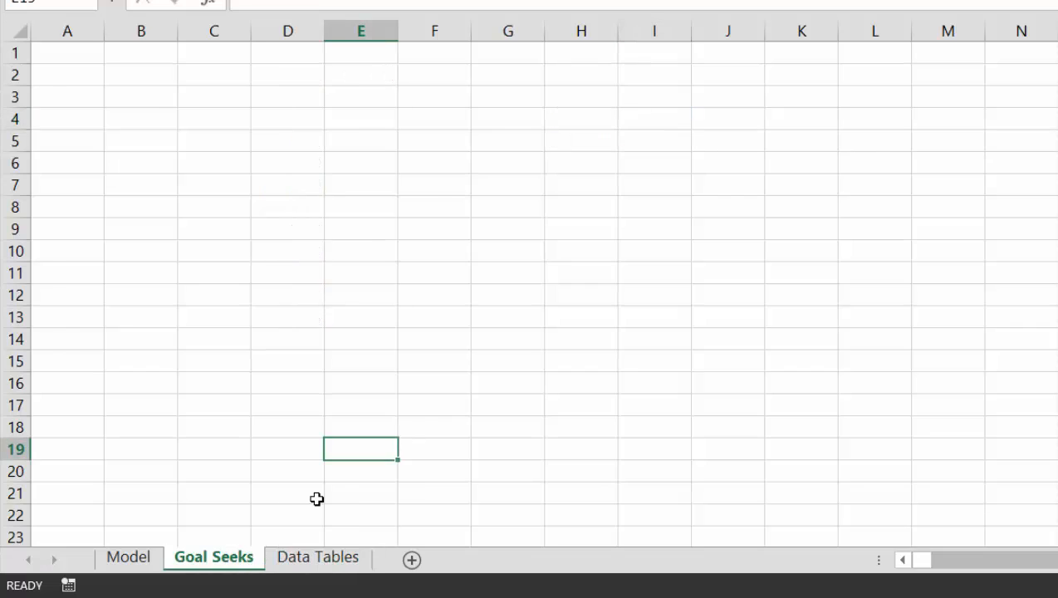
{"action": "key", "text": "ctrl+Up"}
{"action": "key", "text": "ctrl+Up"}
{"action": "key", "text": "ctrl+Up"}
{"action": "key", "text": "ctrl+Up"}
{"action": "key", "text": "ctrl+Up"}
{"action": "key", "text": "ctrl+Up"}
{"action": "key", "text": "ctrl+Up"}
{"action": "key", "text": "ctrl+Up"}
{"action": "key", "text": "ctrl+Up"}
{"action": "key", "text": "ctrl+Up"}
{"action": "key", "text": "ctrl+Up"}
{"action": "key", "text": "ctrl+Up"}
{"action": "key", "text": "ctrl+Up"}
{"action": "key", "text": "ctrl+Up"}
{"action": "key", "text": "ctrl+Up"}
{"action": "key", "text": "ctrl+Up"}
{"action": "key", "text": "ctrl+Up"}
{"action": "key", "text": "ctrl+Up"}
{"action": "key", "text": "ctrl+Up"}
{"action": "key", "text": "ctrl+Up"}
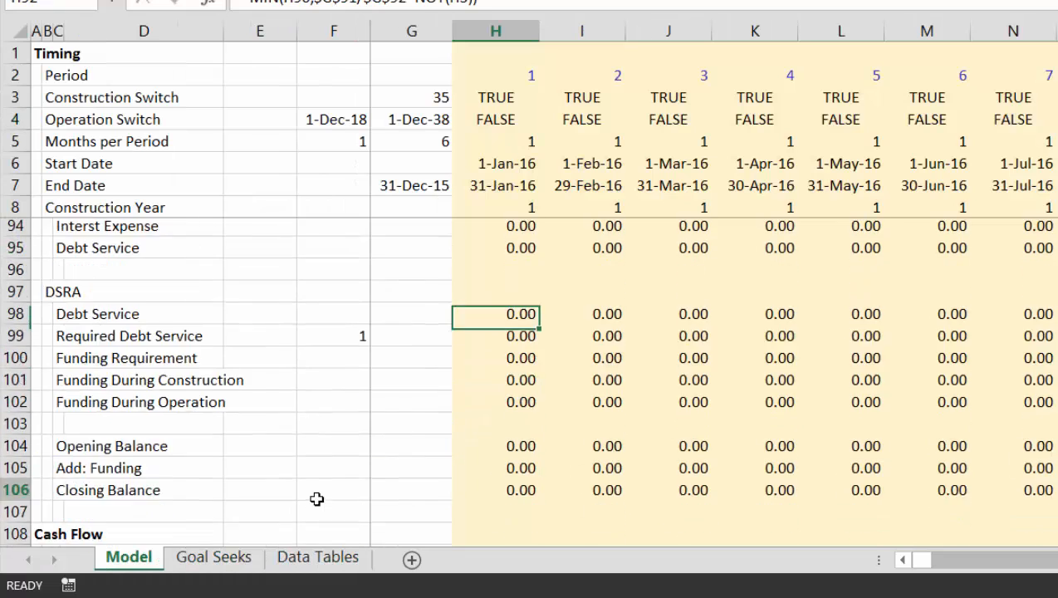
{"action": "key", "text": "ctrl+Up"}
{"action": "key", "text": "ctrl+Up"}
{"action": "key", "text": "Left"}
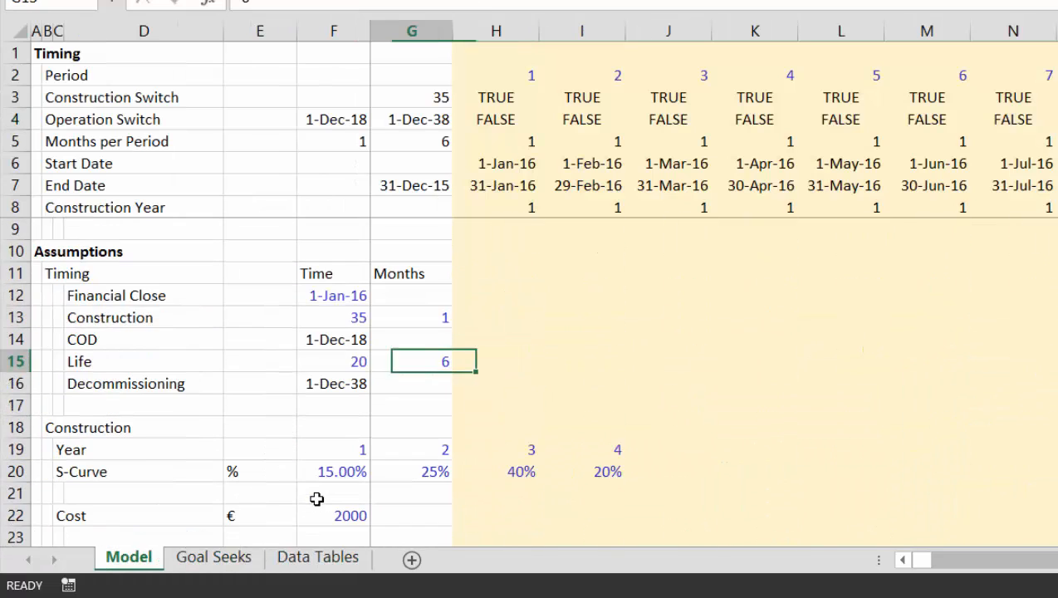
{"action": "key", "text": "Left"}
{"action": "key", "text": "Left"}
{"action": "key", "text": "Down"}
{"action": "key", "text": "Down"}
{"action": "key", "text": "Down"}
{"action": "key", "text": "Down"}
{"action": "key", "text": "Down"}
{"action": "key", "text": "Down"}
{"action": "key", "text": "Down"}
{"action": "key", "text": "Down"}
{"action": "key", "text": "Down"}
{"action": "key", "text": "Down"}
{"action": "key", "text": "Down"}
{"action": "key", "text": "Down"}
{"action": "key", "text": "Down"}
{"action": "key", "text": "Down"}
{"action": "key", "text": "Down"}
{"action": "key", "text": "Down"}
{"action": "key", "text": "Down"}
{"action": "key", "text": "Down"}
{"action": "key", "text": "Down"}
{"action": "key", "text": "Down"}
{"action": "key", "text": "Down"}
{"action": "key", "text": "Down"}
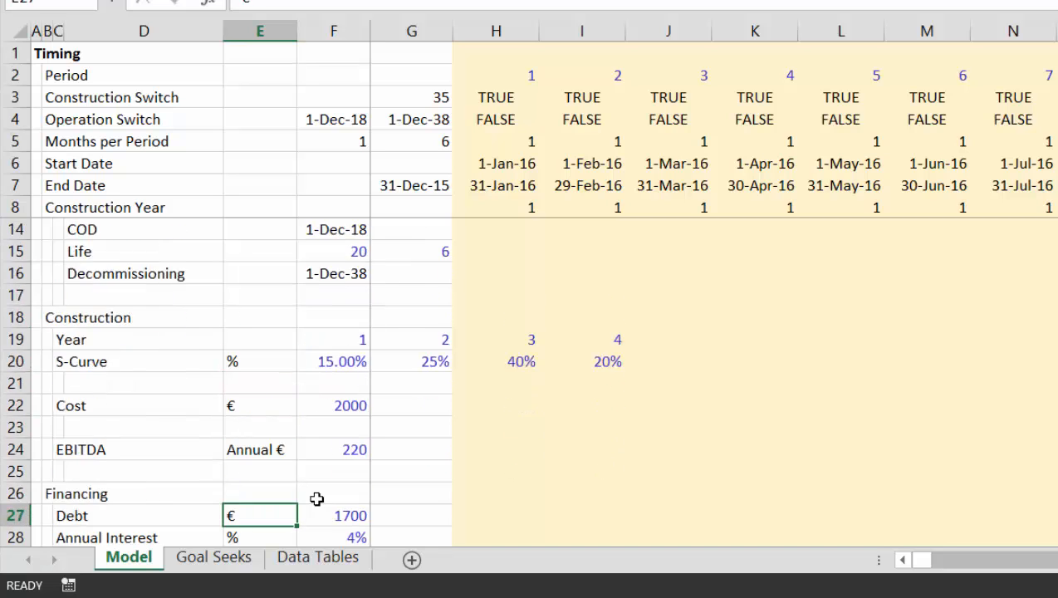
{"action": "key", "text": "Up"}
{"action": "key", "text": "Up"}
{"action": "key", "text": "Up"}
{"action": "key", "text": "Up"}
{"action": "key", "text": "Up"}
{"action": "key", "text": "Up"}
{"action": "key", "text": "Up"}
{"action": "key", "text": "Up"}
{"action": "key", "text": "Up"}
{"action": "key", "text": "Up"}
{"action": "key", "text": "Up"}
{"action": "key", "text": "Up"}
{"action": "key", "text": "Up"}
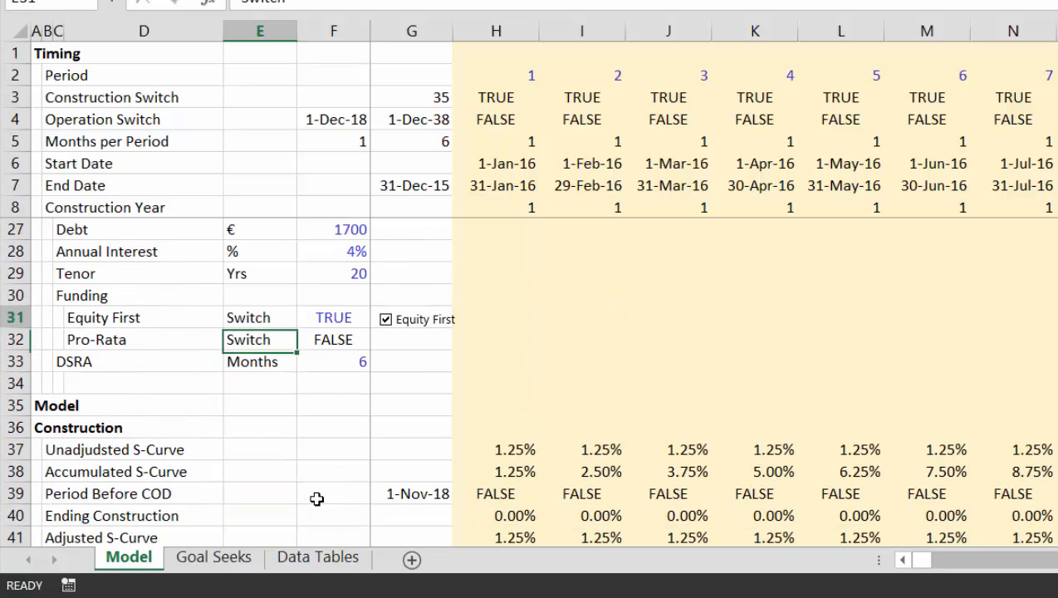
{"action": "key", "text": "Right"}
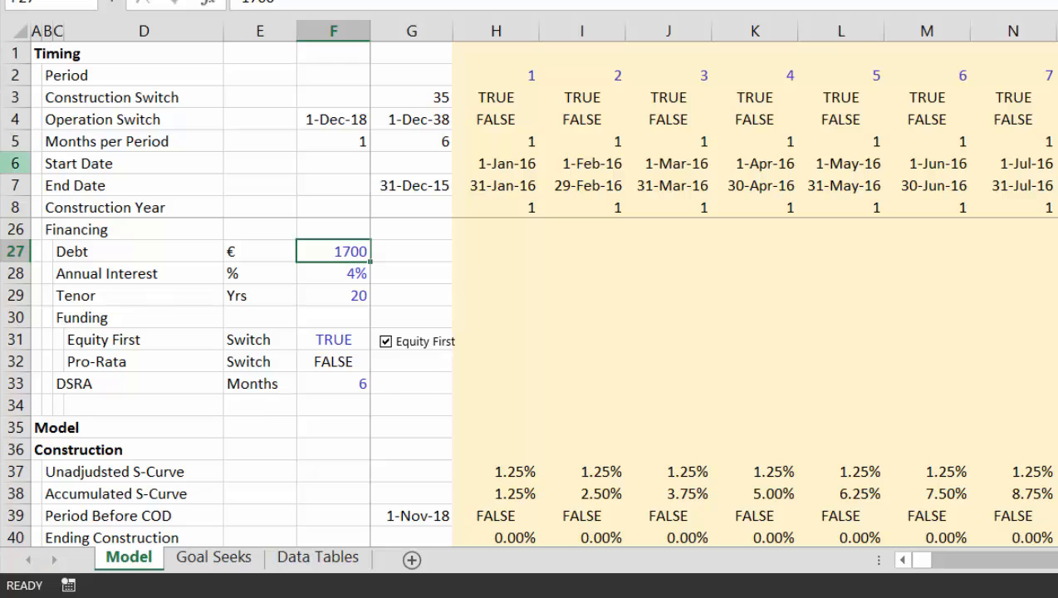
{"action": "left_click", "coordinate": [47, 4]}
{"action": "type", "text": "debt"}
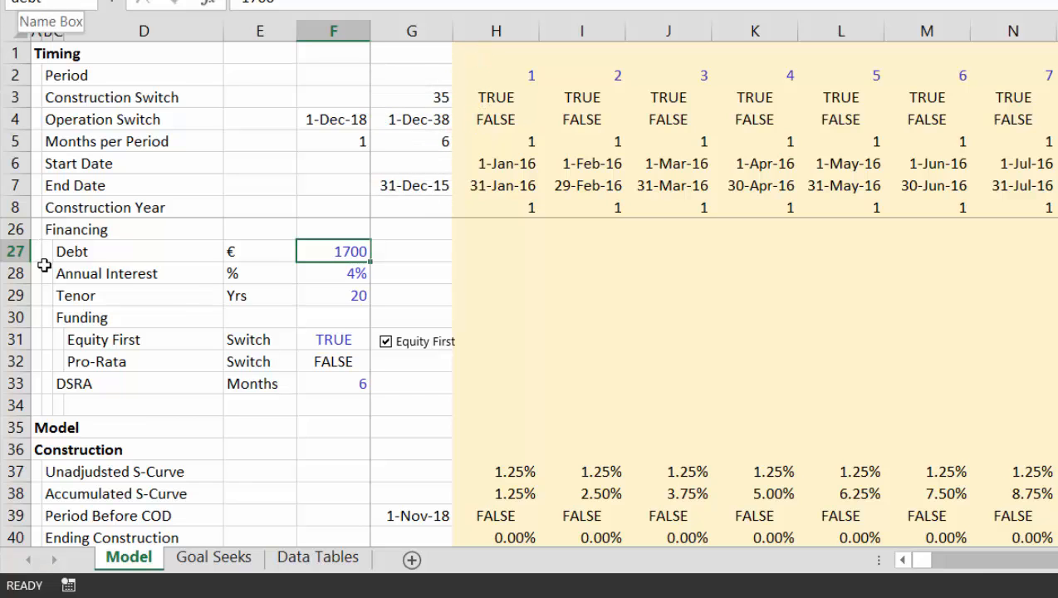
Return to the Data Tables sheet and open the code of the circ macro for editing
{"action": "key", "text": "ctrl+Page_Down"}
{"action": "key", "text": "ctrl+Page_Down"}
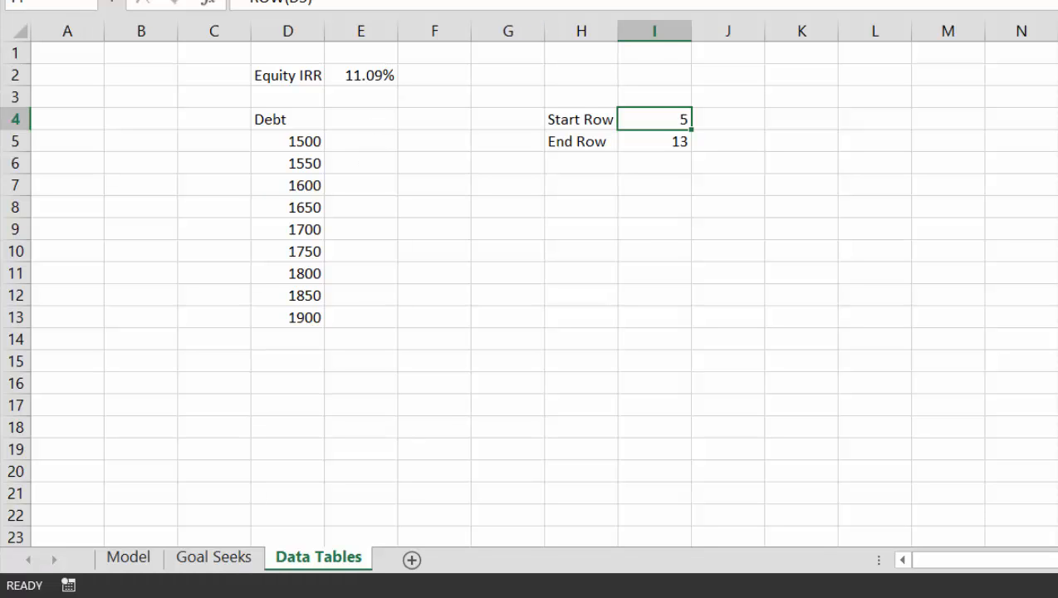
{"action": "key", "text": "alt+F8"}
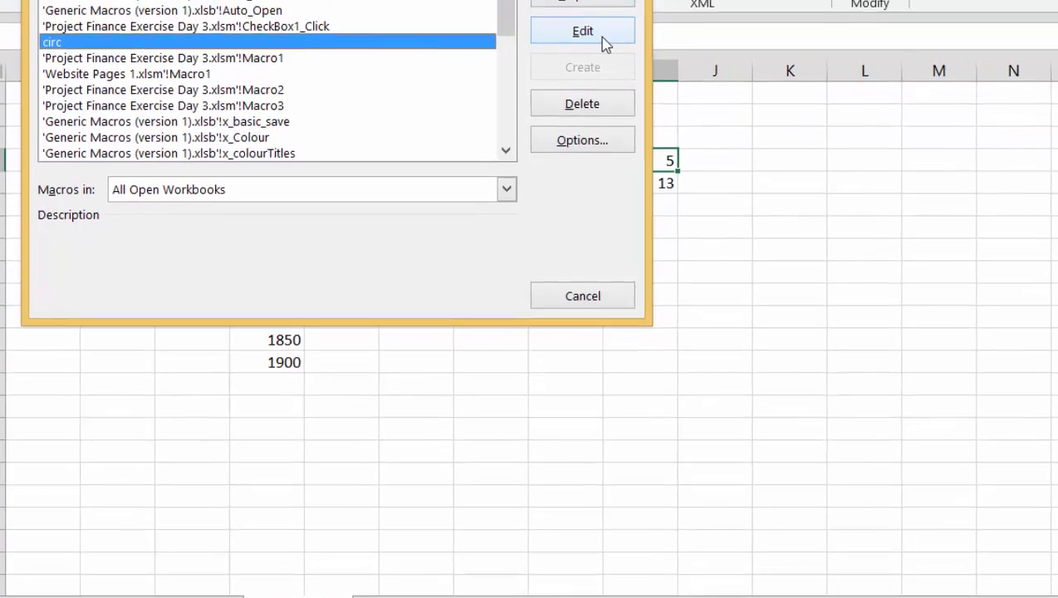
{"action": "left_click", "coordinate": [618, 5]}
Add an empty procedure named data_table below the circ macro, with blank lines for its code
{"action": "key", "text": "Down"}
{"action": "key", "text": "Down"}
{"action": "key", "text": "Down"}
{"action": "key", "text": "Down"}
{"action": "key", "text": "Down"}
{"action": "key", "text": "Down"}
{"action": "key", "text": "Down"}
{"action": "key", "text": "Down"}
{"action": "key", "text": "Down"}
{"action": "key", "text": "Down"}
{"action": "key", "text": "Down"}
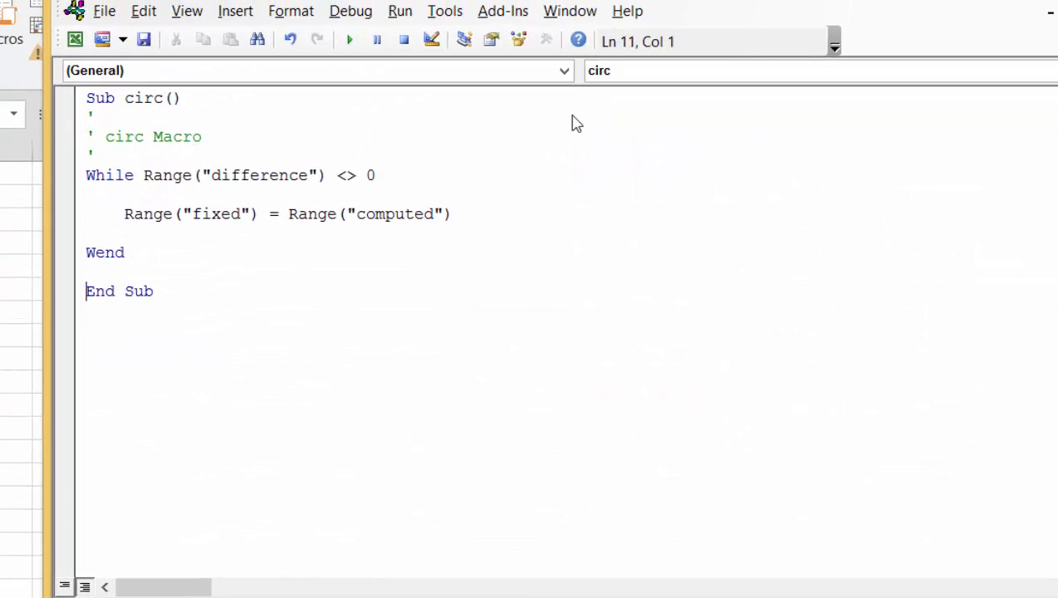
{"action": "type", "text": "sub d"}
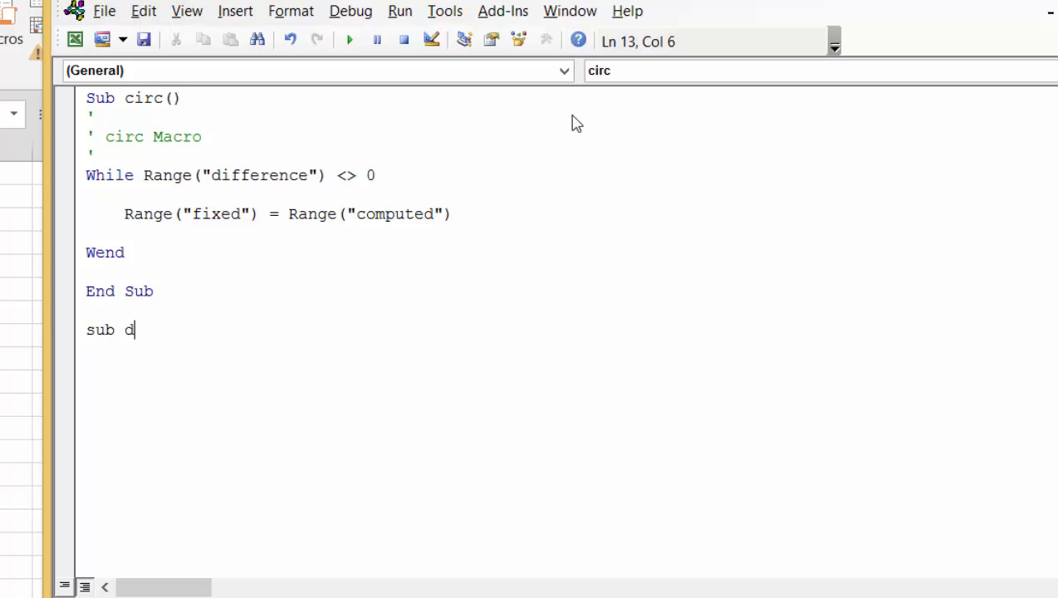
{"action": "type", "text": "ata_table"}
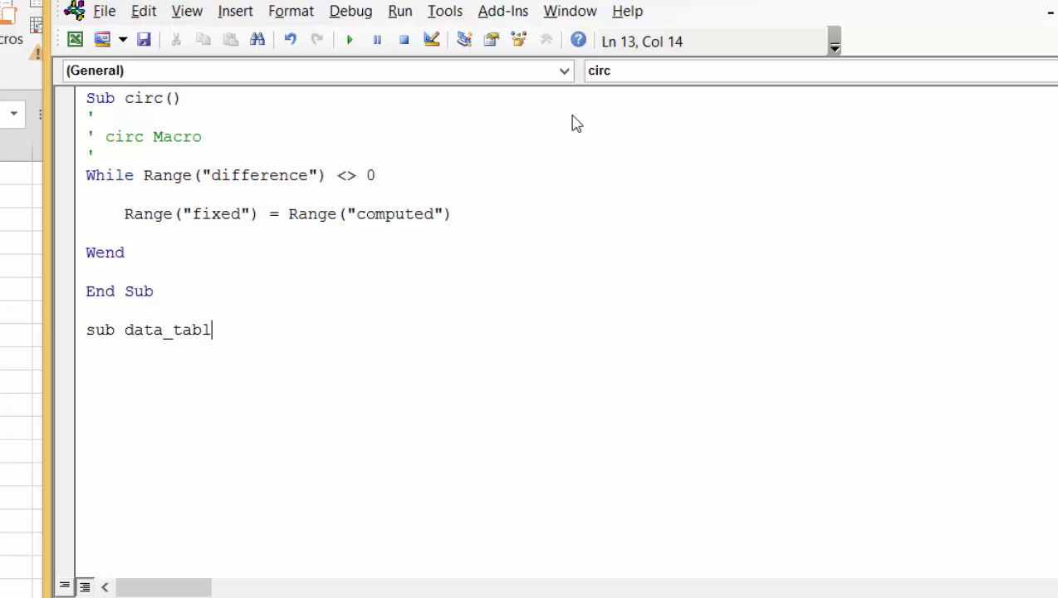
{"action": "key", "text": "Return"}
{"action": "key", "text": "Return"}
{"action": "key", "text": "Return"}
{"action": "key", "text": "Return"}
{"action": "key", "text": "Return"}
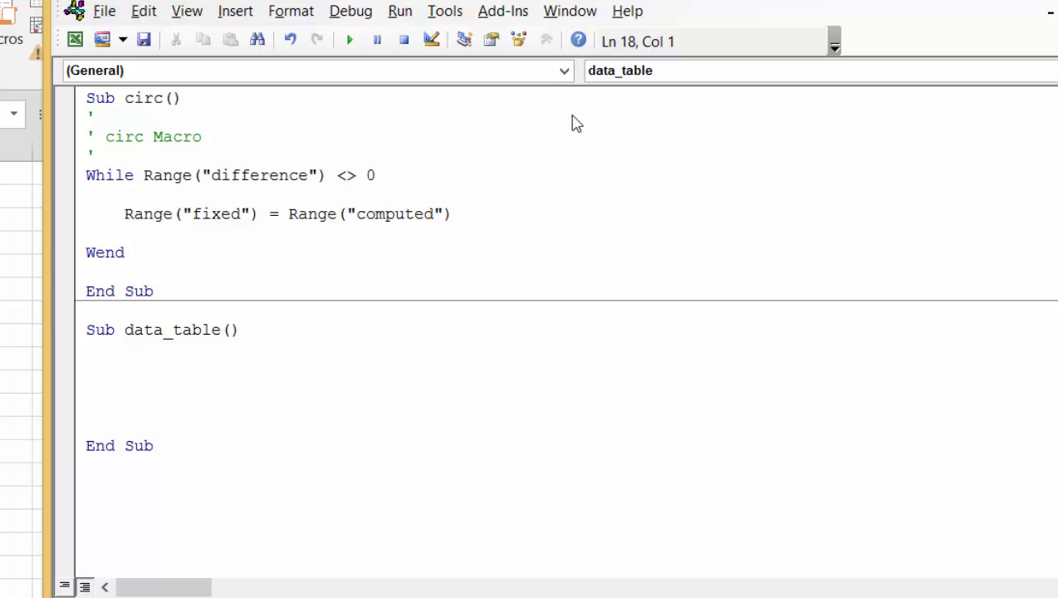
In the data_table procedure, write a For Row = 5 To 13 loop closed by Next Row, with blank lines between
{"action": "key", "text": "Up"}
{"action": "key", "text": "Up"}
{"action": "key", "text": "Up"}
{"action": "type", "text": "for row"}
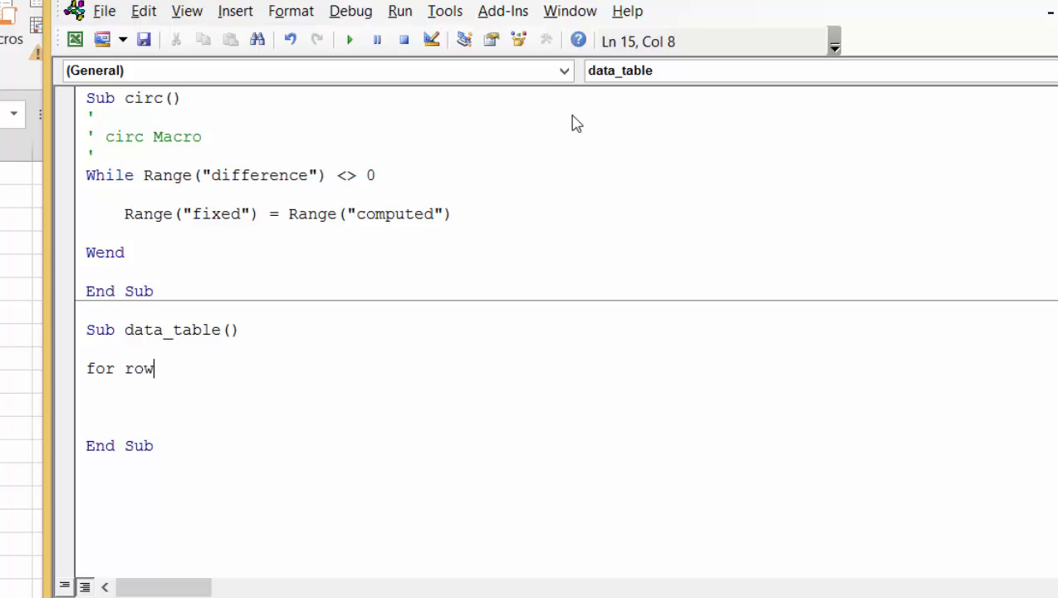
{"action": "type", "text": " = 5 to"}
{"action": "left_click_drag", "start_coordinate": [615, 0], "coordinate": [624, 0]}
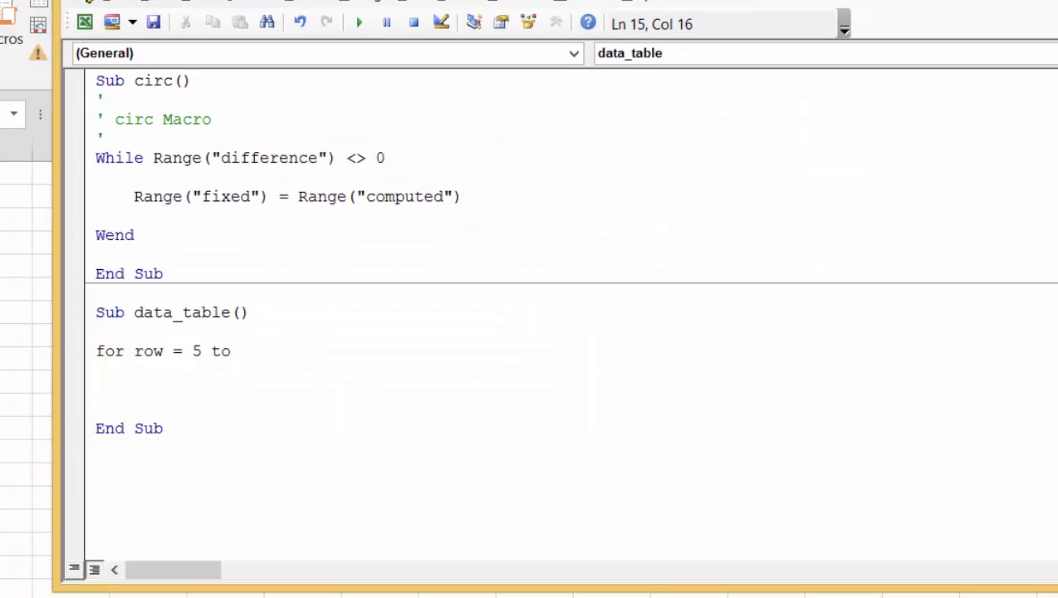
{"action": "type", "text": "13"}
{"action": "key", "text": "Return"}
{"action": "key", "text": "Return"}
{"action": "key", "text": "Return"}
{"action": "key", "text": "Return"}
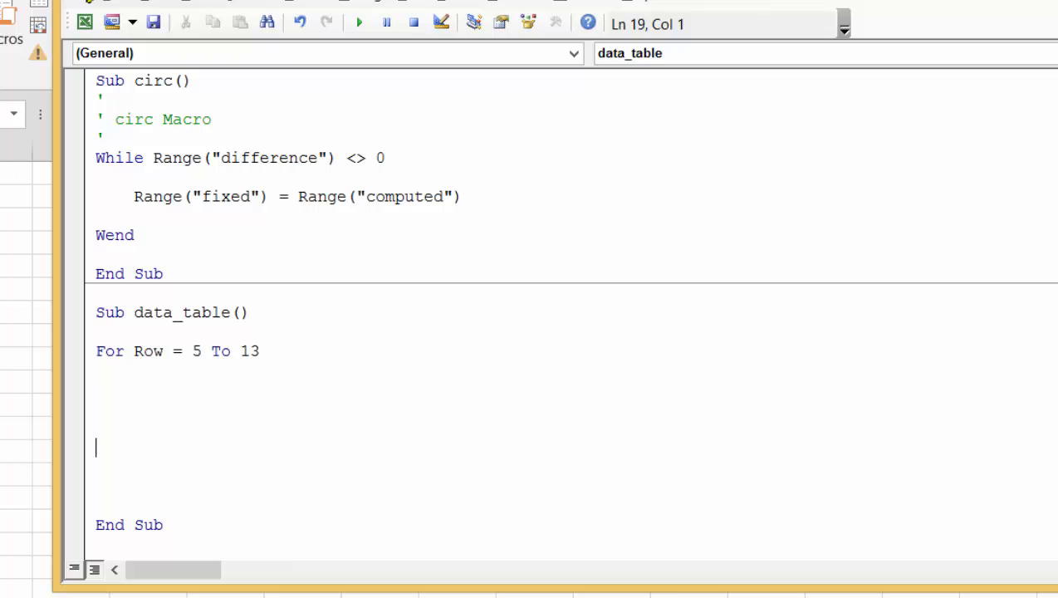
{"action": "key", "text": "Down"}
{"action": "type", "text": "next row"}
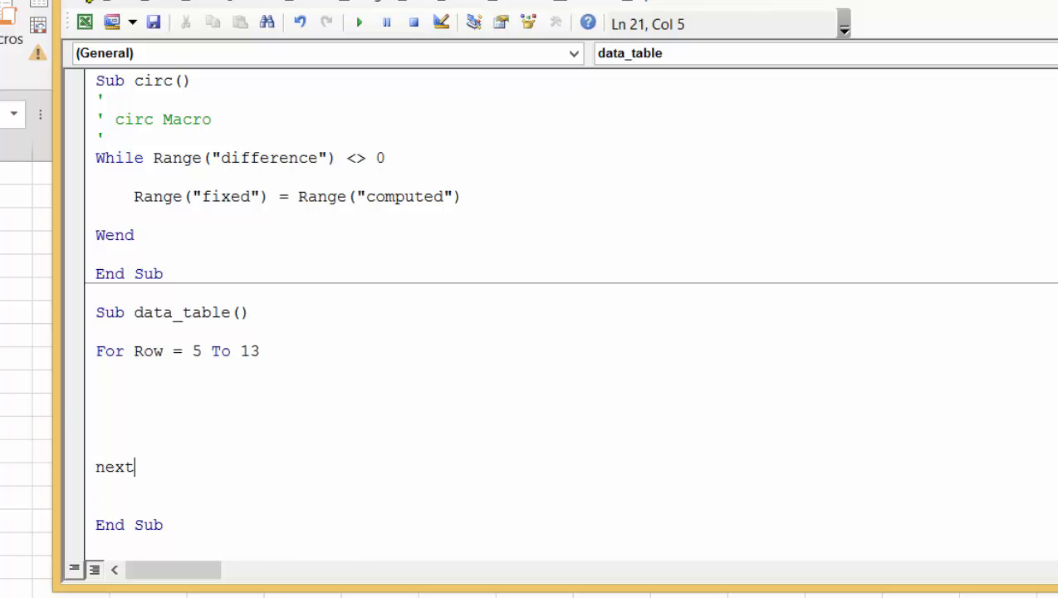
Inside the loop, add the indented line Range("debt") = Cells(Row, 4)
{"action": "key", "text": "Up"}
{"action": "key", "text": "Up"}
{"action": "key", "text": "Up"}
{"action": "key", "text": "Up"}
{"action": "key", "text": "Up"}
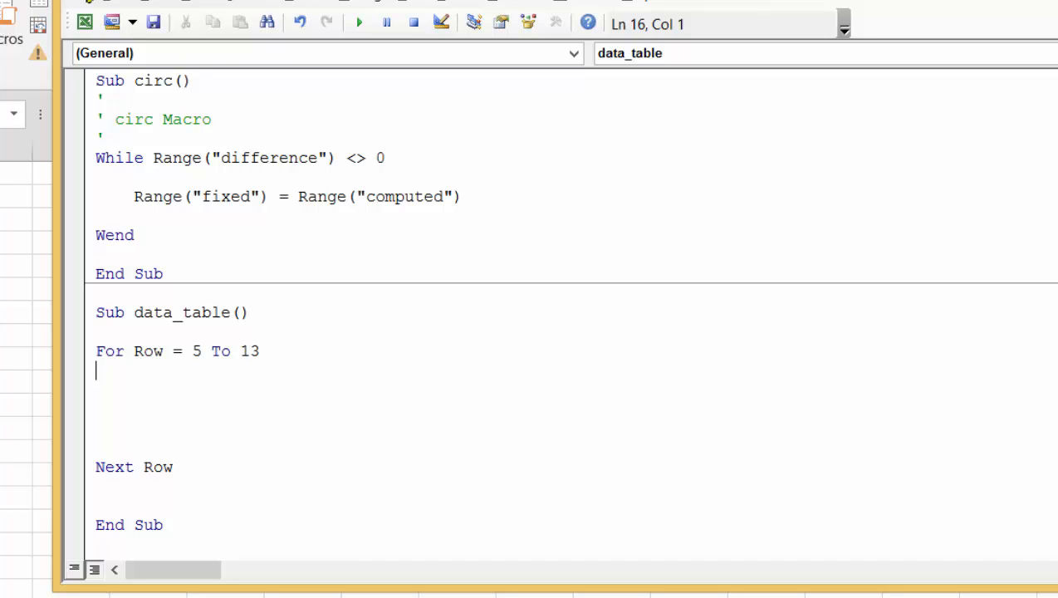
{"action": "key", "text": "Return"}
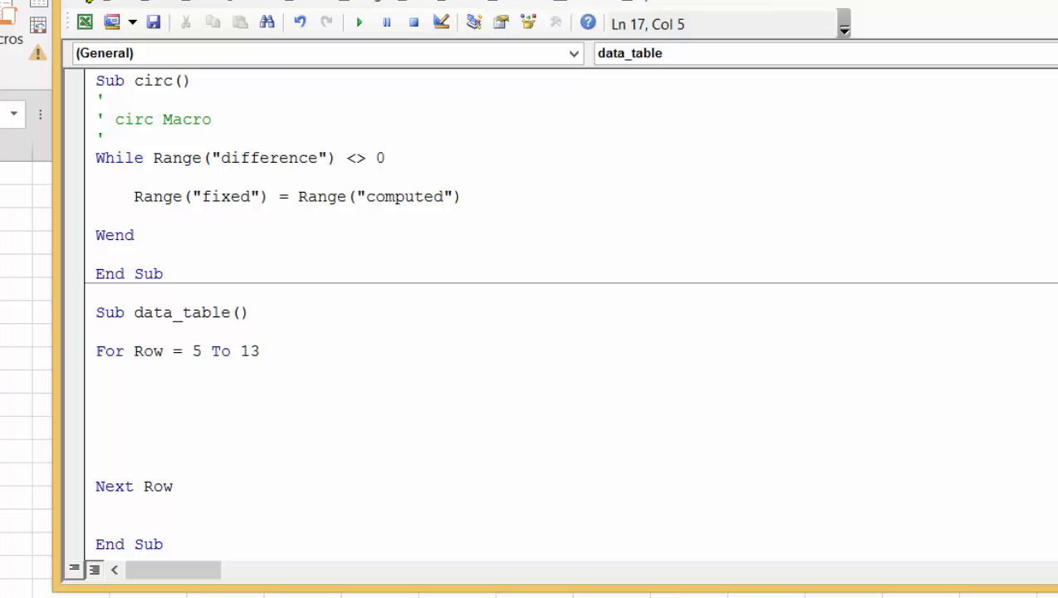
{"action": "type", "text": "range"}
{"action": "type", "text": "(\"d"}
{"action": "key", "text": "BackSpace"}
{"action": "type", "text": "\"d"}
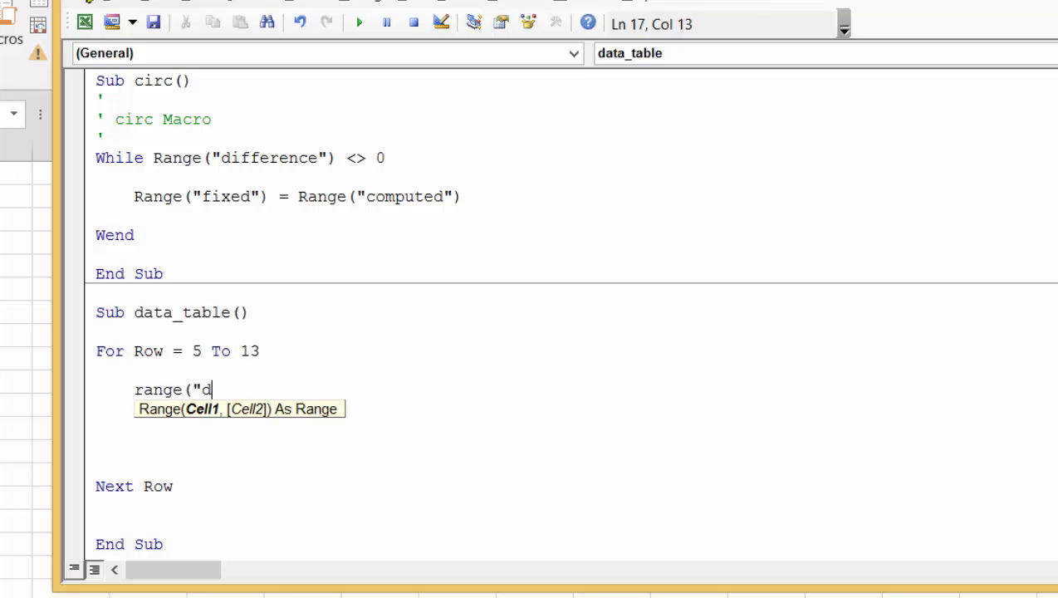
{"action": "type", "text": "ebt\") ="}
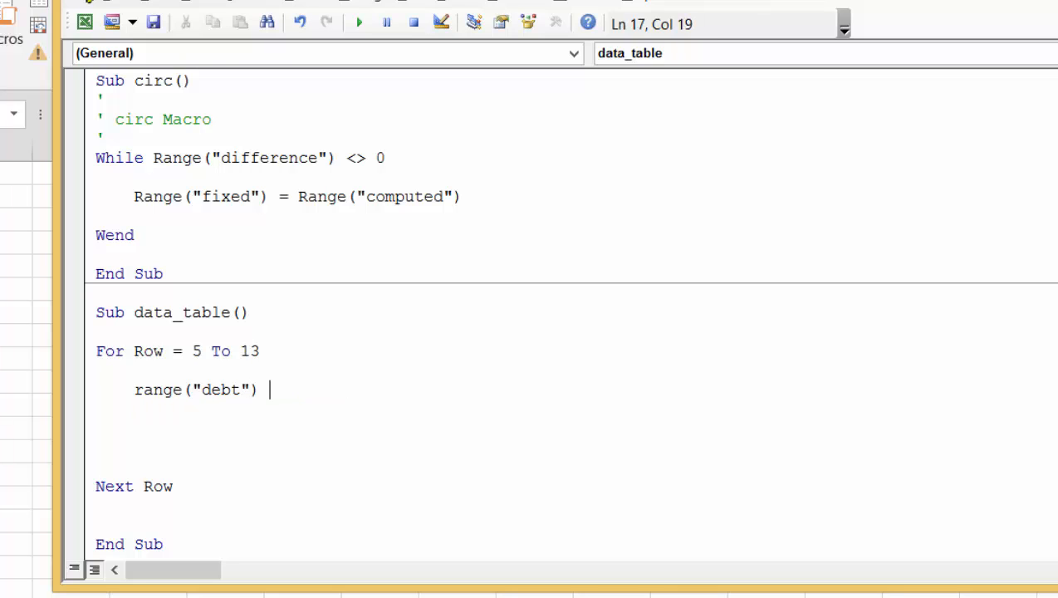
{"action": "key", "text": "BackSpace"}
{"action": "type", "text": "= ce"}
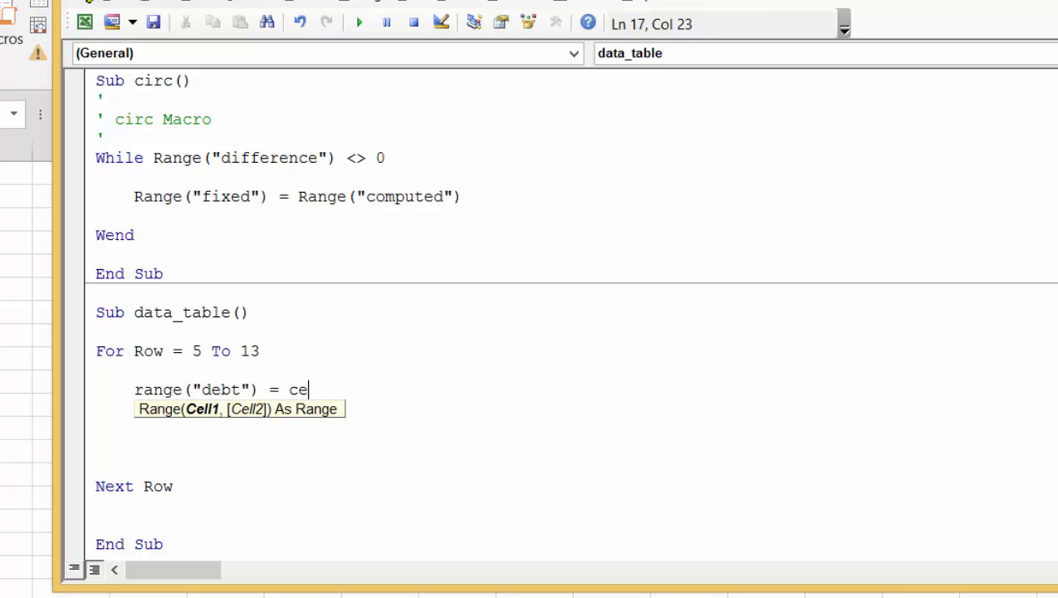
{"action": "type", "text": "lls(row,"}
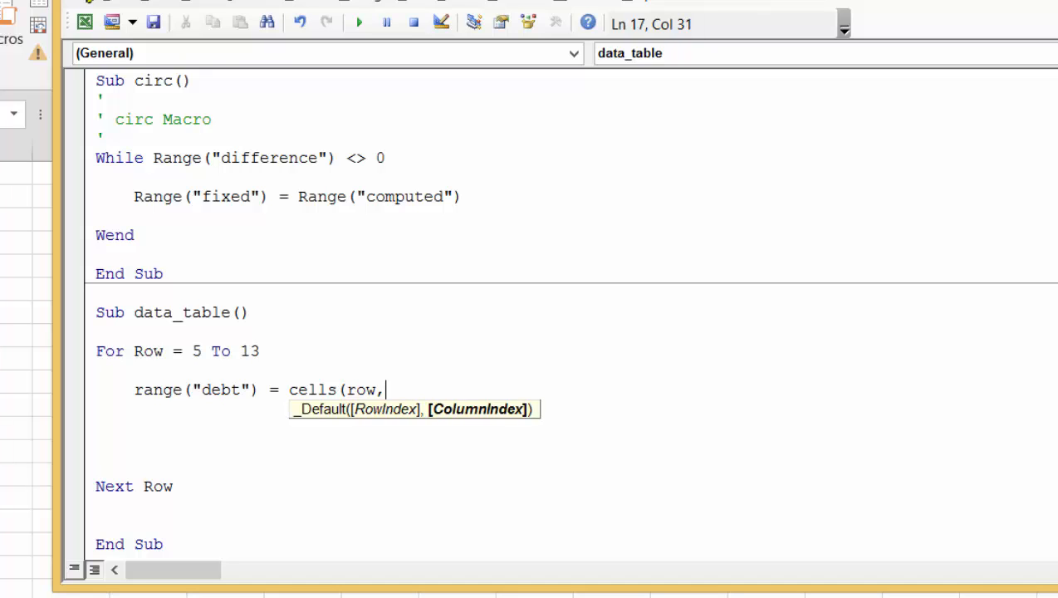
{"action": "left_click_drag", "start_coordinate": [571, 0], "coordinate": [348, 0]}
{"action": "type", "text": "4)"}
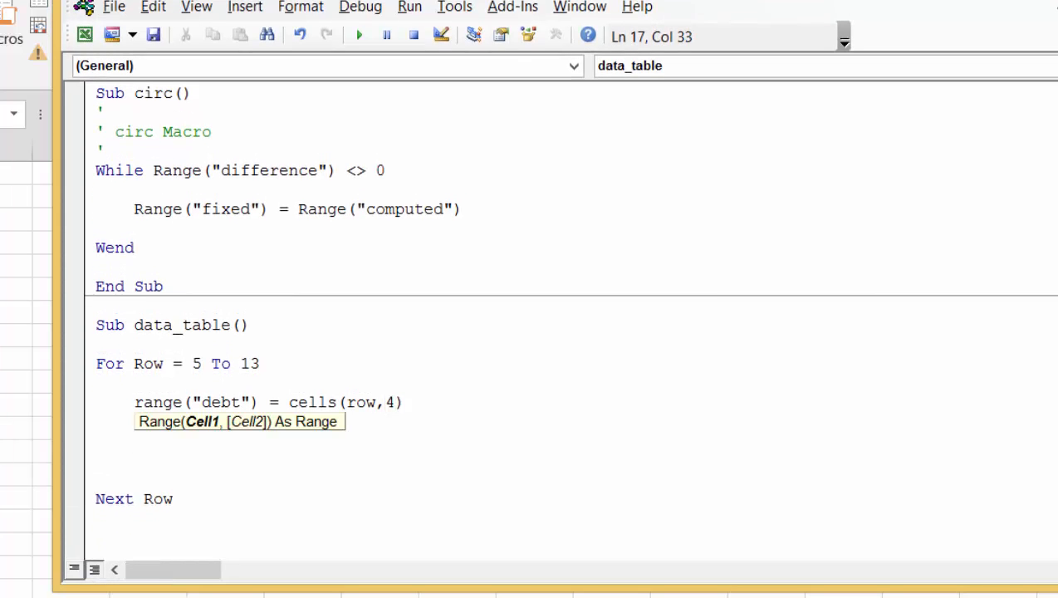
{"action": "key", "text": "Return"}
{"action": "key", "text": "Down"}
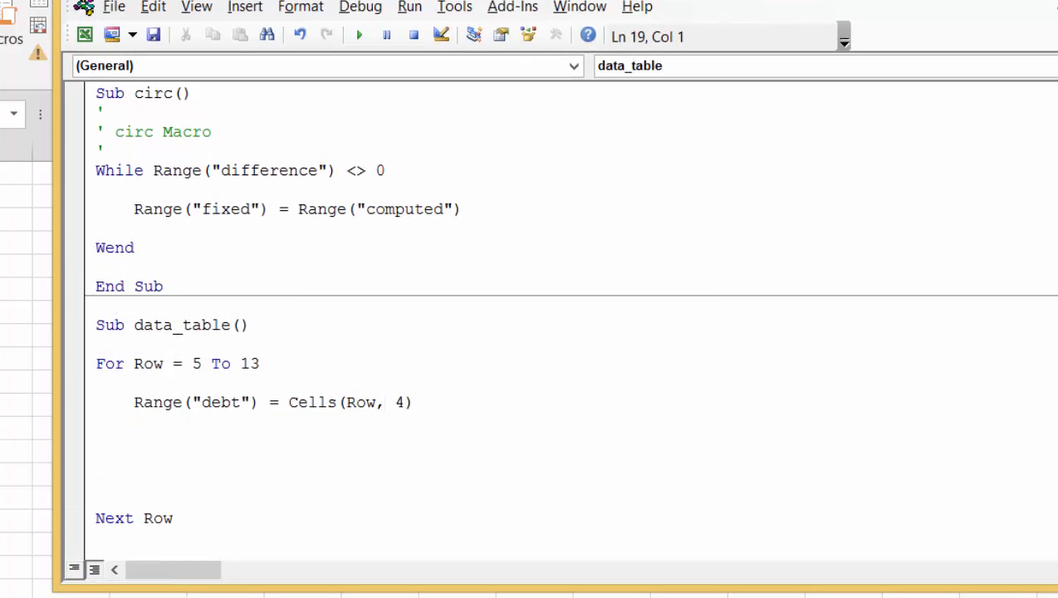
{"action": "key", "text": "Up"}
Return to the Data Tables sheet and select the Equity IRR label with its value, D2:E2
{"action": "key", "text": "alt+F11"}
{"action": "key", "text": "Left"}
{"action": "key", "text": "Left"}
{"action": "key", "text": "Left"}
{"action": "key", "text": "Left"}
{"action": "key", "text": "Left"}
{"action": "key", "text": "Left"}
{"action": "key", "text": "Left"}
{"action": "key", "text": "Left"}
{"action": "key", "text": "Left"}
{"action": "key", "text": "Left"}
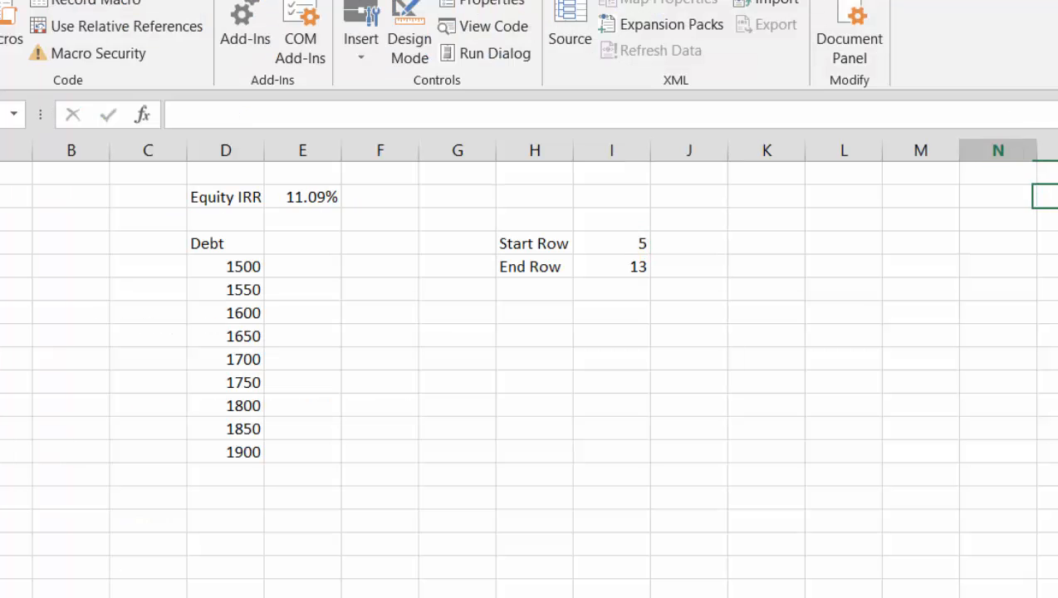
{"action": "key", "text": "Left"}
{"action": "key", "text": "shift+Right"}
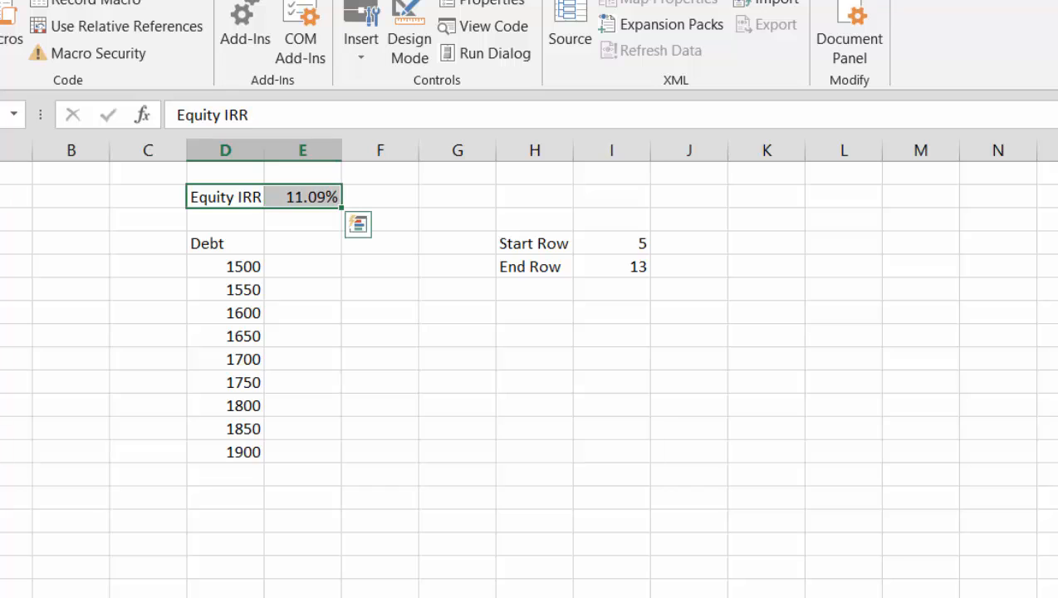
{"action": "key", "text": "ctrl+shift+3"}
{"action": "type", "text": "'"}
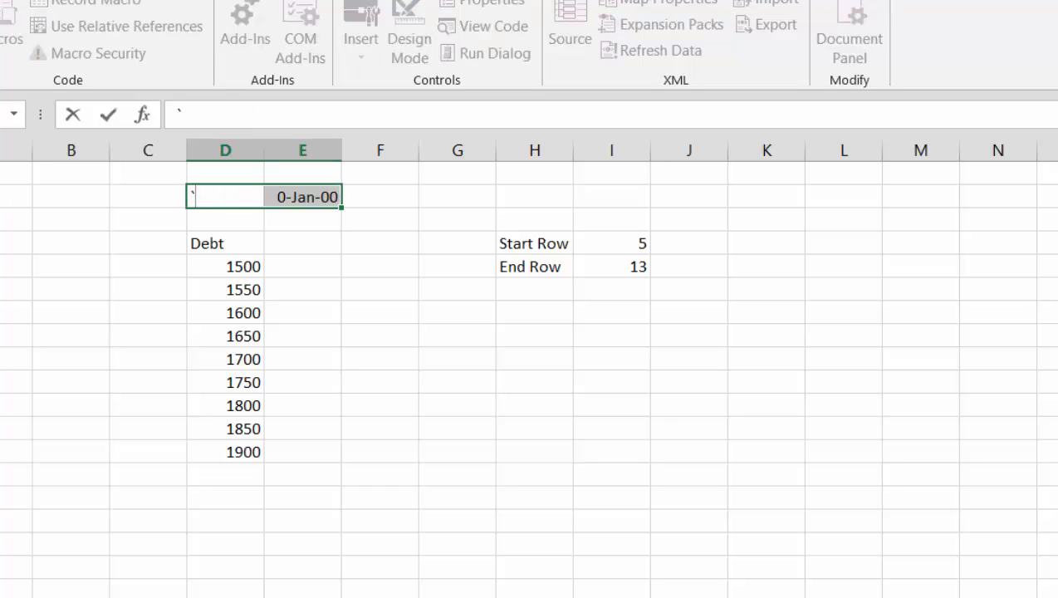
{"action": "key", "text": "Escape"}
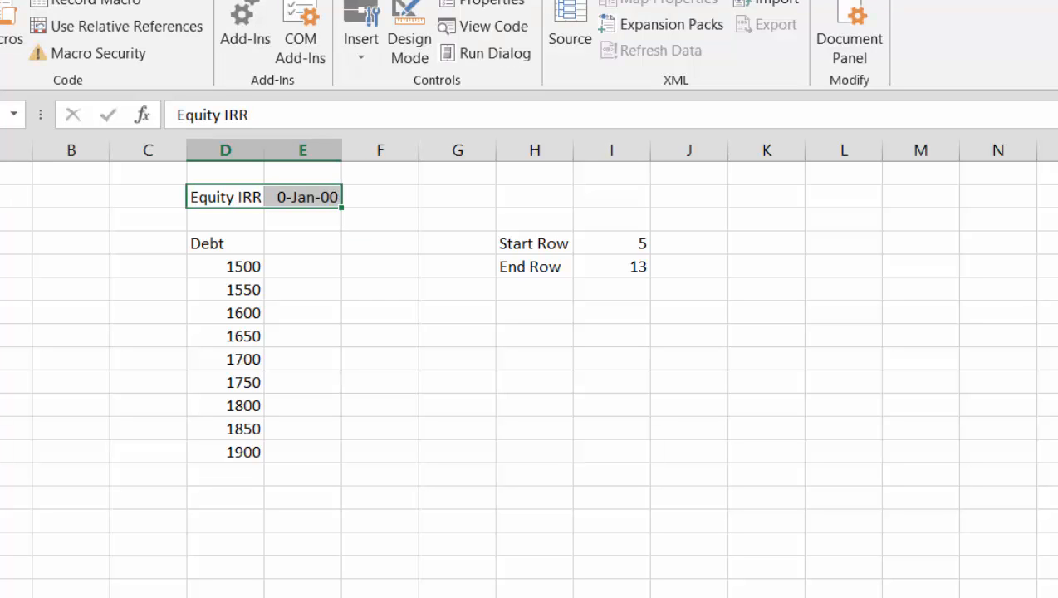
{"action": "key", "text": "ctrl+z"}
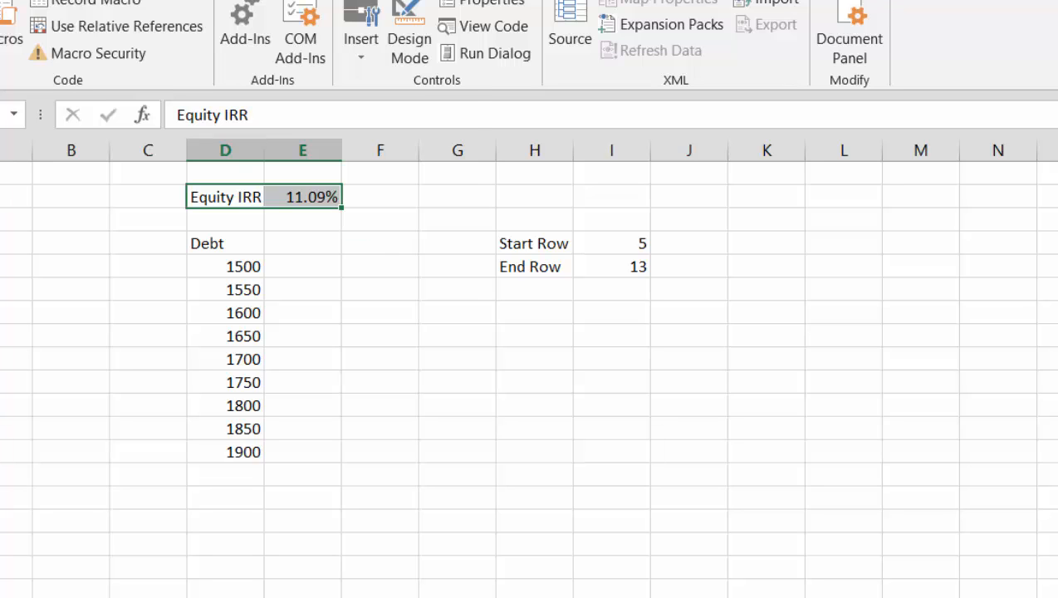
Name the Equity IRR value cell E2 from the label beside it in D2
{"action": "key", "text": "ctrl+shift+F3"}
{"action": "key", "text": "Return"}
{"action": "key", "text": "shift+Left"}
{"action": "key", "text": "Right"}
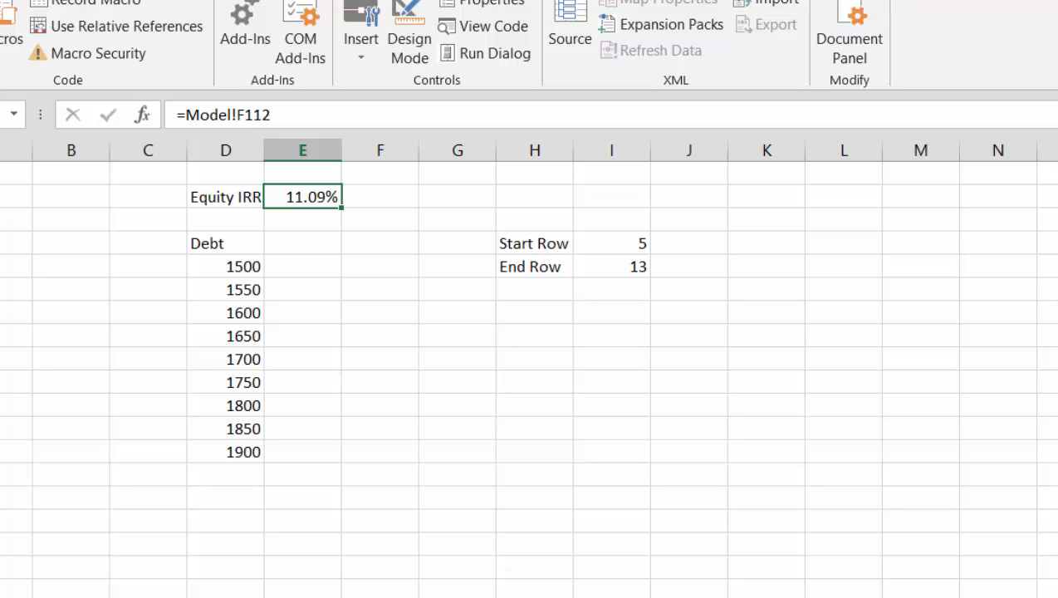
Return to the macro code and enter Range("equity_irr") on a new line below the debt assignment in the loop
{"action": "left_click", "coordinate": [1031, 589]}
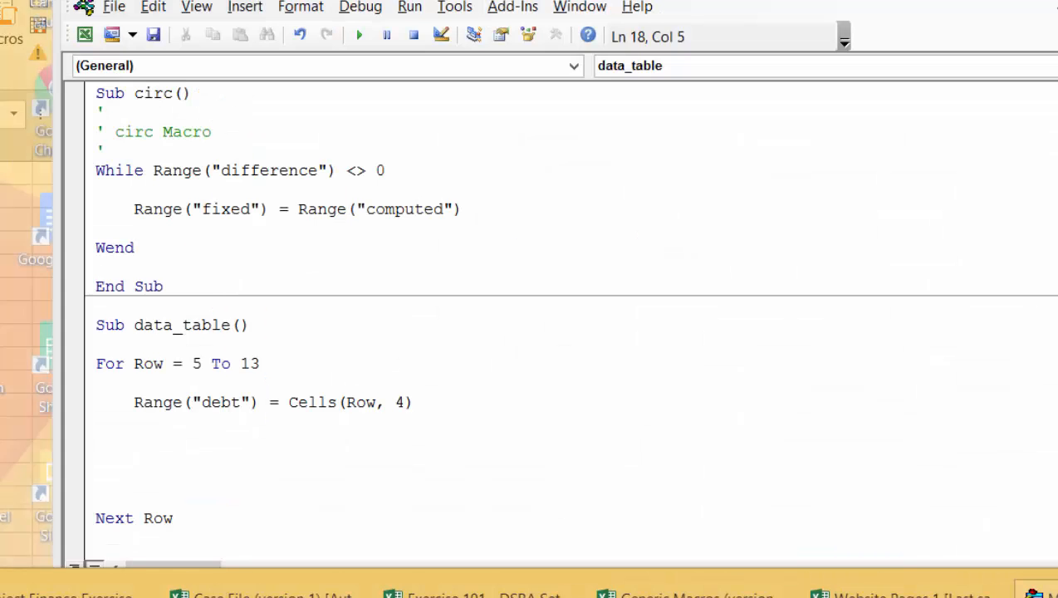
{"action": "key", "text": "Return"}
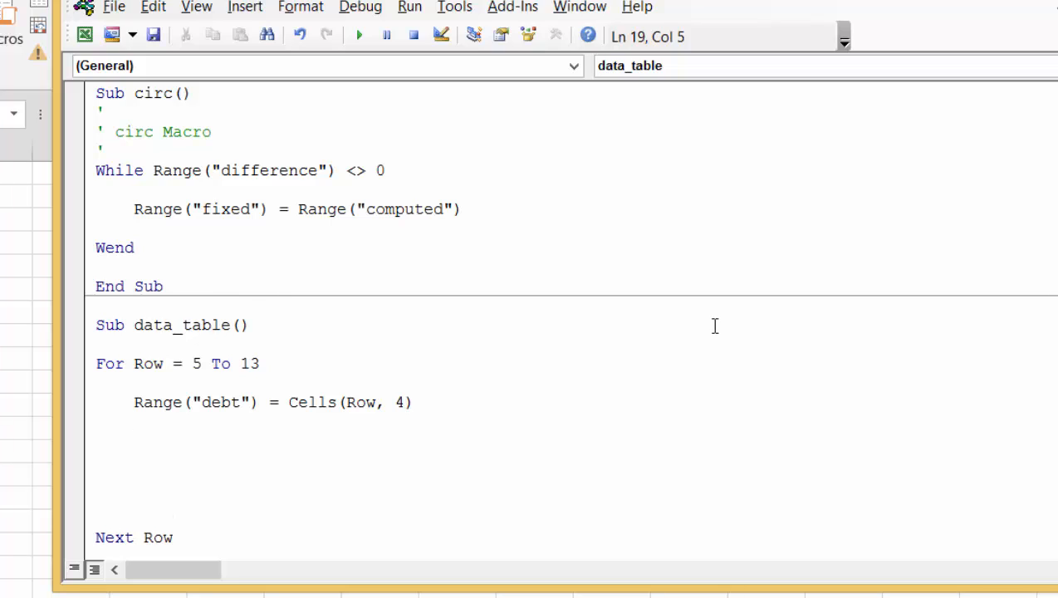
{"action": "type", "text": "range(\""}
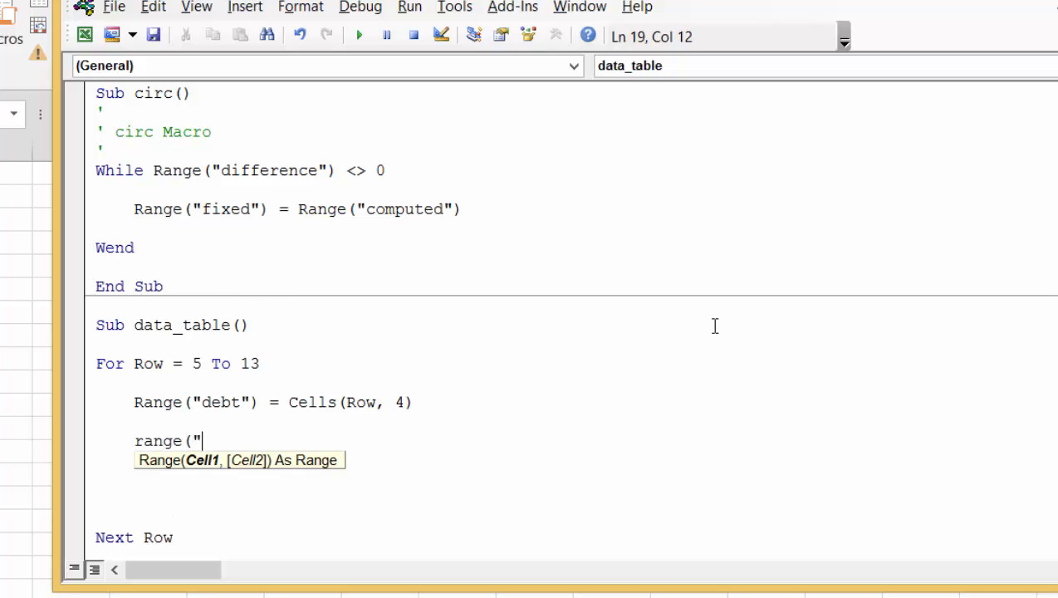
{"action": "type", "text": "equity"}
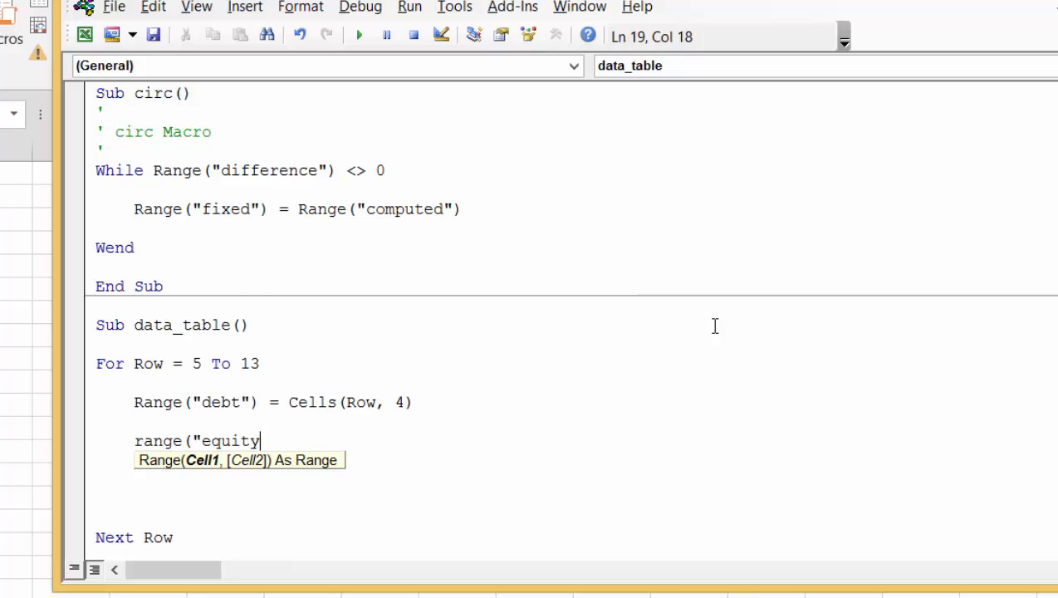
{"action": "type", "text": "_irr\") = ce"}
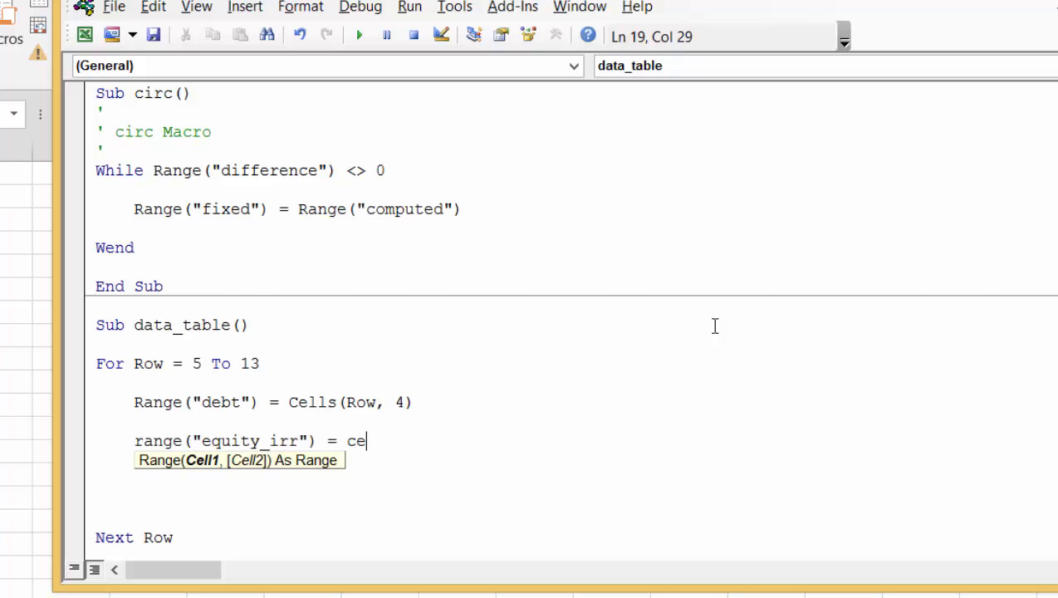
{"action": "key", "text": "BackSpace"}
{"action": "key", "text": "BackSpace"}
{"action": "key", "text": "BackSpace"}
{"action": "key", "text": "BackSpace"}
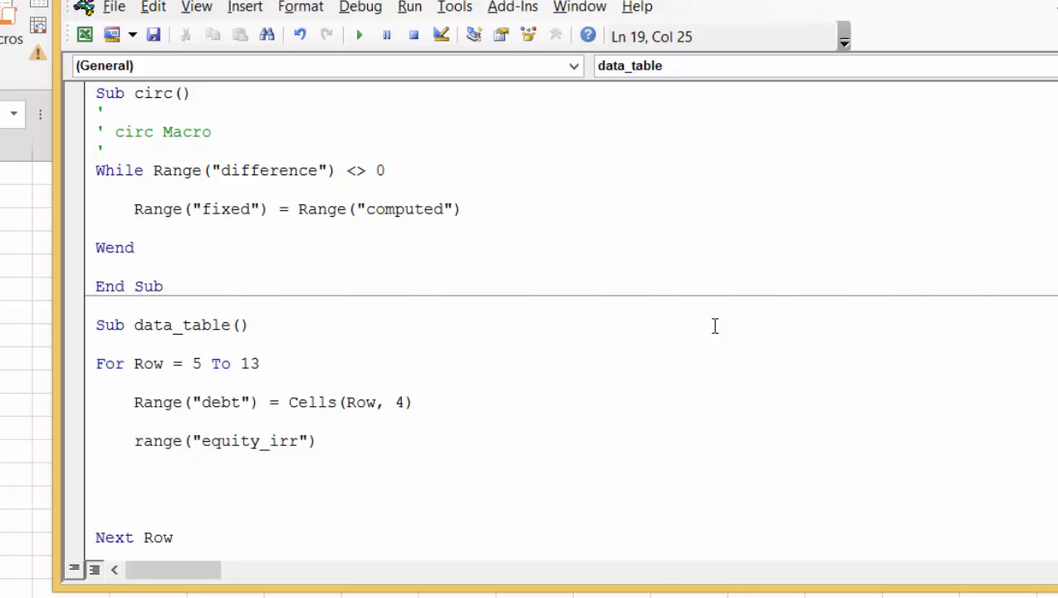
Complete the line as Cells(Row, 5) = Range("equity_irr") and remove the surplus blank lines above Next Row
{"action": "key", "text": "Left"}
{"action": "key", "text": "Left"}
{"action": "key", "text": "Left"}
{"action": "key", "text": "Left"}
{"action": "key", "text": "Left"}
{"action": "key", "text": "Left"}
{"action": "key", "text": "Left"}
{"action": "key", "text": "Left"}
{"action": "key", "text": "Left"}
{"action": "key", "text": "Left"}
{"action": "key", "text": "Left"}
{"action": "key", "text": "Left"}
{"action": "key", "text": "Left"}
{"action": "key", "text": "Left"}
{"action": "key", "text": "Left"}
{"action": "key", "text": "Left"}
{"action": "key", "text": "Left"}
{"action": "key", "text": "Left"}
{"action": "key", "text": "Left"}
{"action": "type", "text": "cells("}
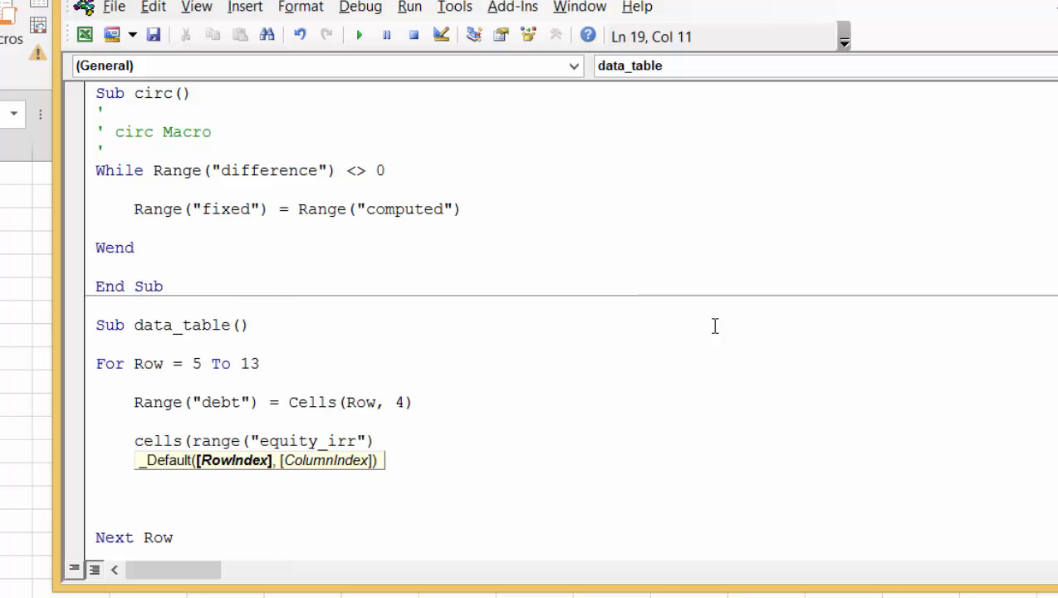
{"action": "type", "text": "row,"}
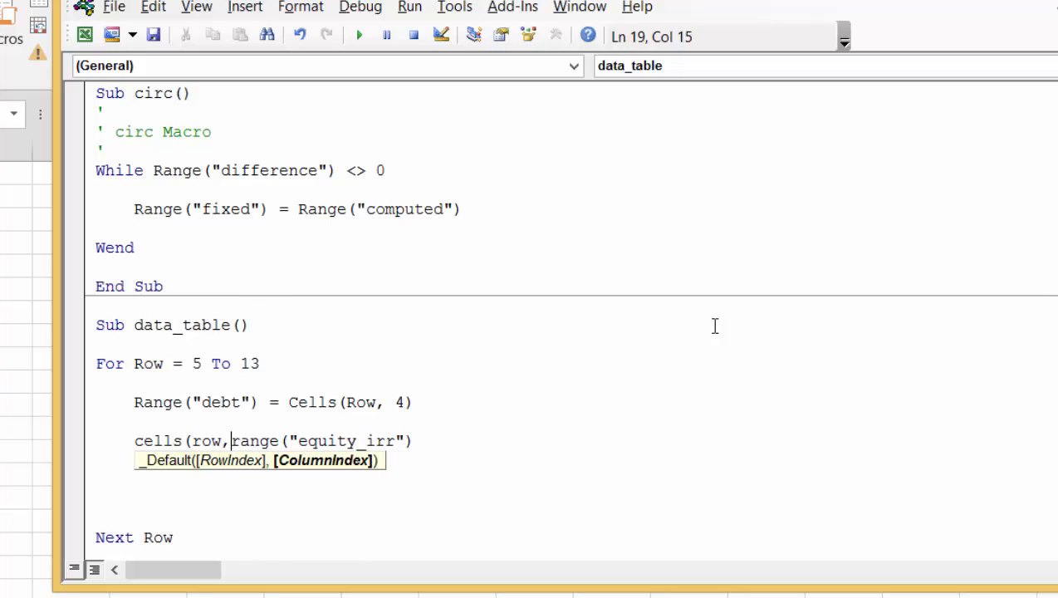
{"action": "type", "text": "5,)"}
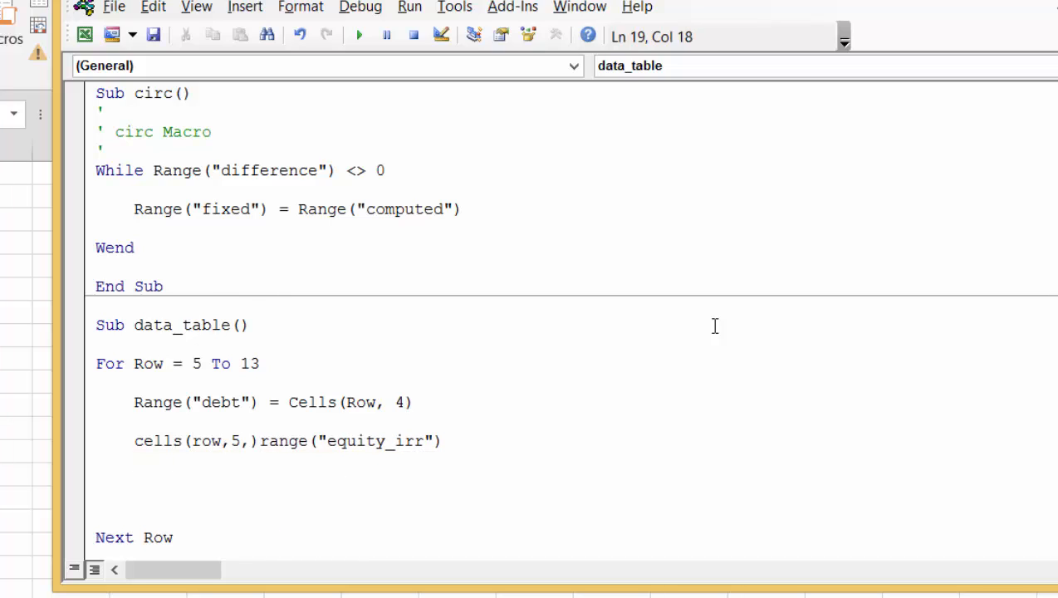
{"action": "key", "text": "BackSpace"}
{"action": "key", "text": "BackSpace"}
{"action": "type", "text": ") ="}
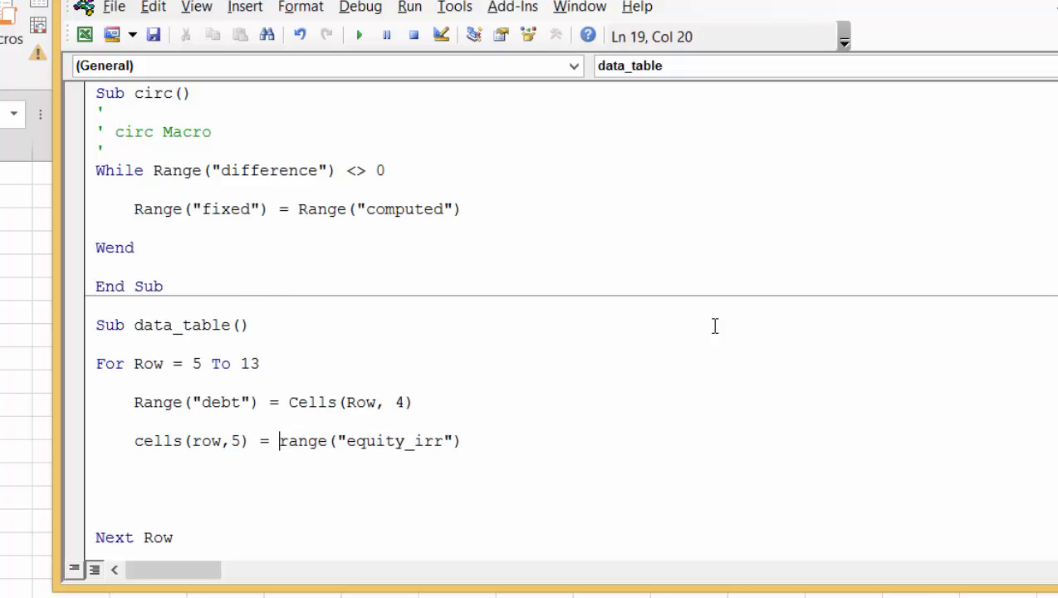
{"action": "key", "text": "Down"}
{"action": "key", "text": "Down"}
{"action": "key", "text": "Down"}
{"action": "key", "text": "BackSpace"}
{"action": "key", "text": "BackSpace"}
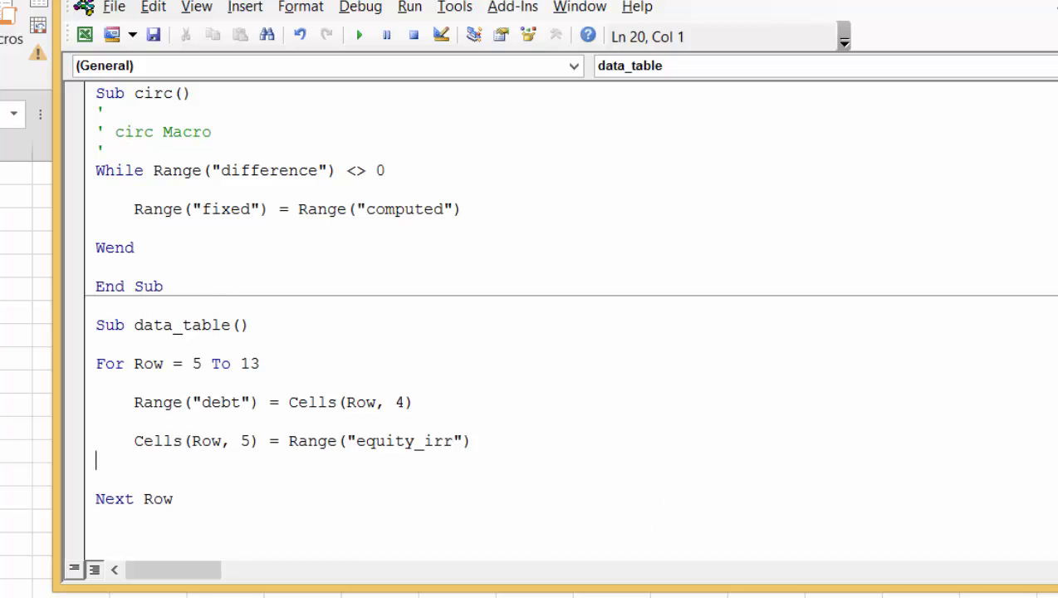
On the Data Tables sheet, place a form control button over about H7:J10 and assign the data_table macro to it
{"action": "key", "text": "alt+F11"}
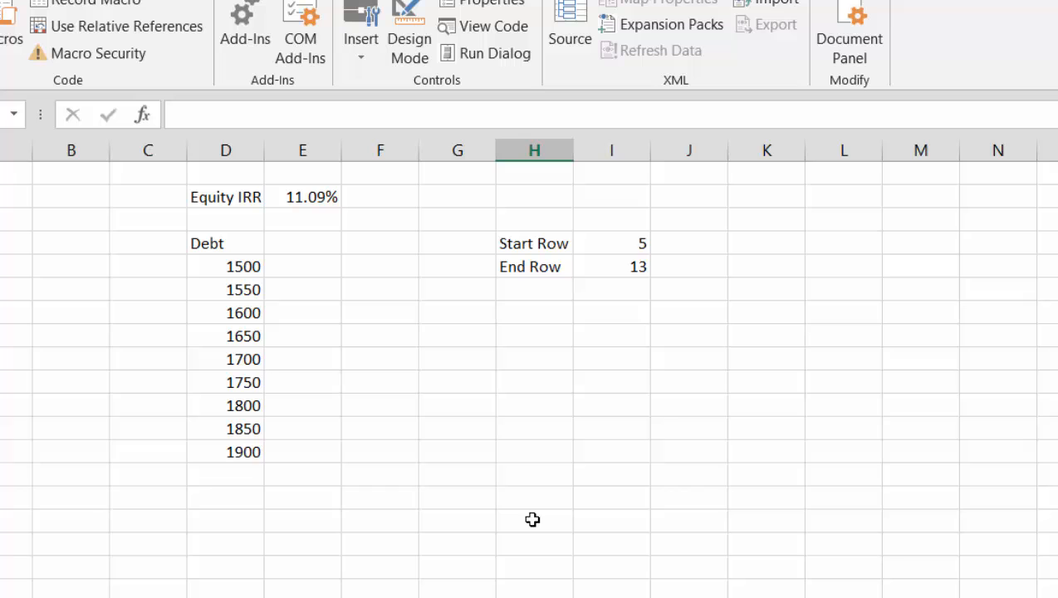
{"action": "left_click", "coordinate": [370, 21]}
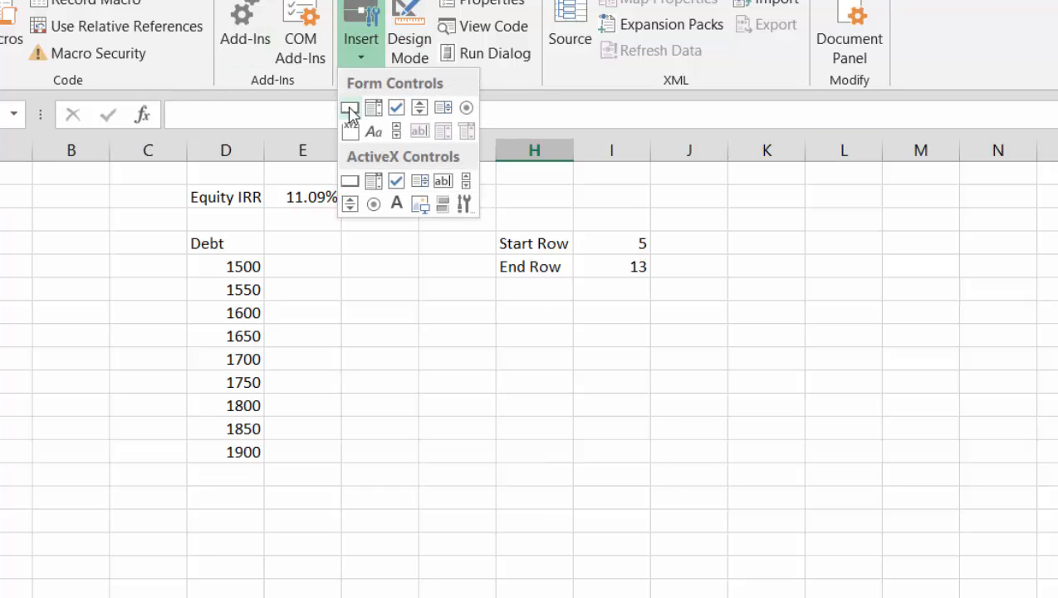
{"action": "left_click", "coordinate": [350, 109]}
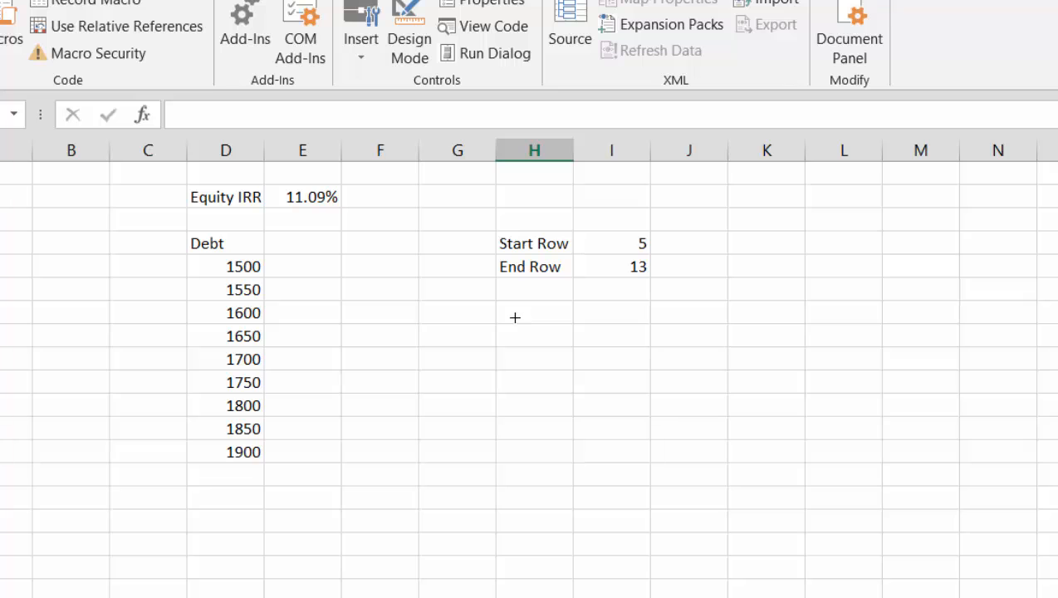
{"action": "left_click_drag", "start_coordinate": [515, 318], "coordinate": [699, 381]}
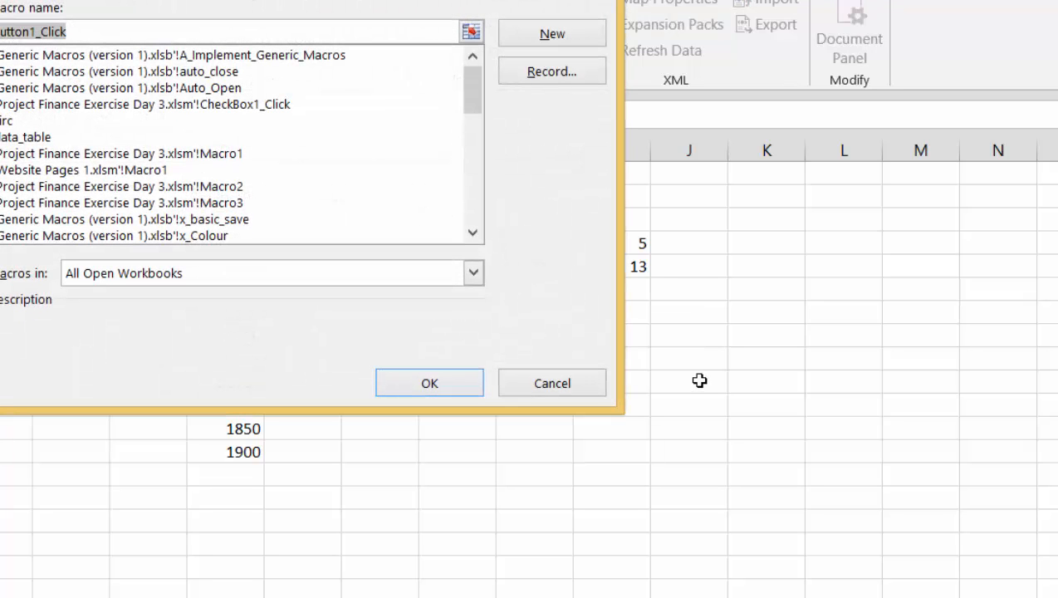
{"action": "left_click", "coordinate": [30, 138]}
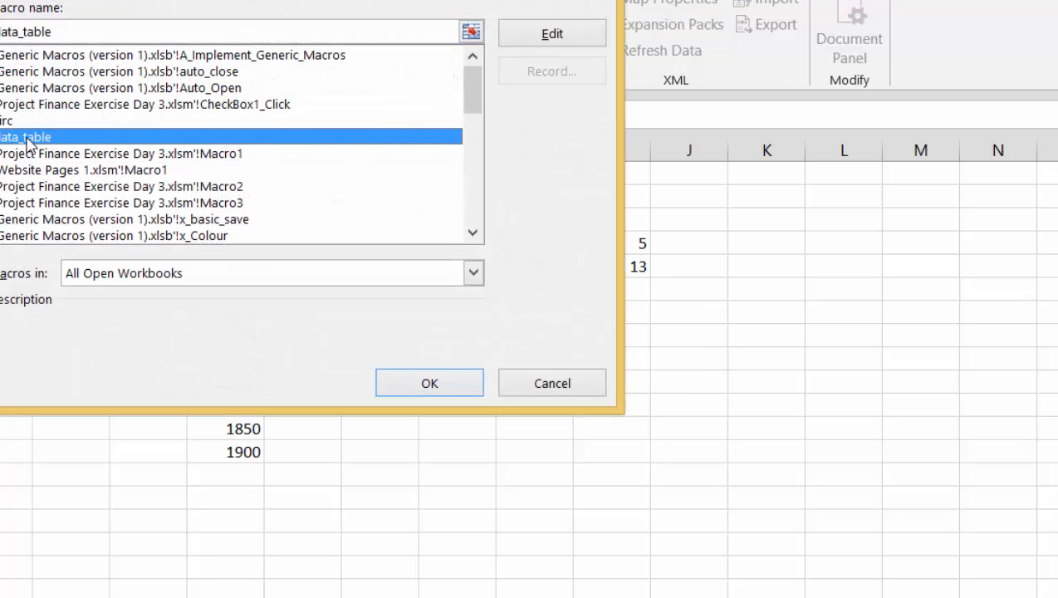
{"action": "left_click", "coordinate": [423, 387]}
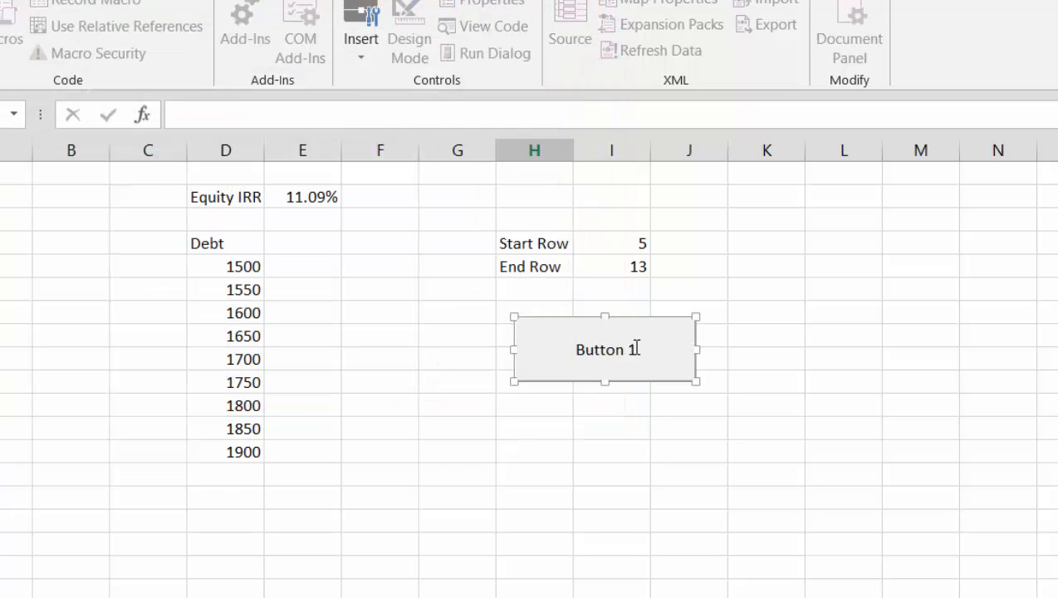
Relabel the new form control button as Data Table and deselect it
{"action": "key", "text": "Delete"}
{"action": "key", "text": "Delete"}
{"action": "key", "text": "Delete"}
{"action": "key", "text": "Delete"}
{"action": "key", "text": "Delete"}
{"action": "key", "text": "Delete"}
{"action": "key", "text": "Delete"}
{"action": "key", "text": "Delete"}
{"action": "type", "text": "Data TAb"}
{"action": "key", "text": "BackSpace"}
{"action": "key", "text": "BackSpace"}
{"action": "type", "text": "able"}
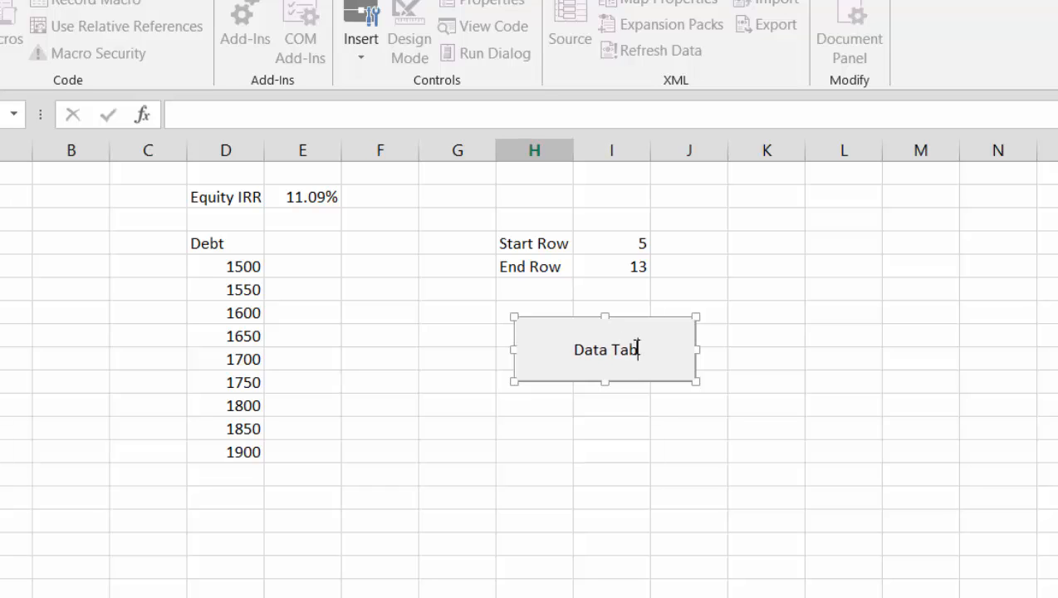
{"action": "left_click", "coordinate": [550, 491]}
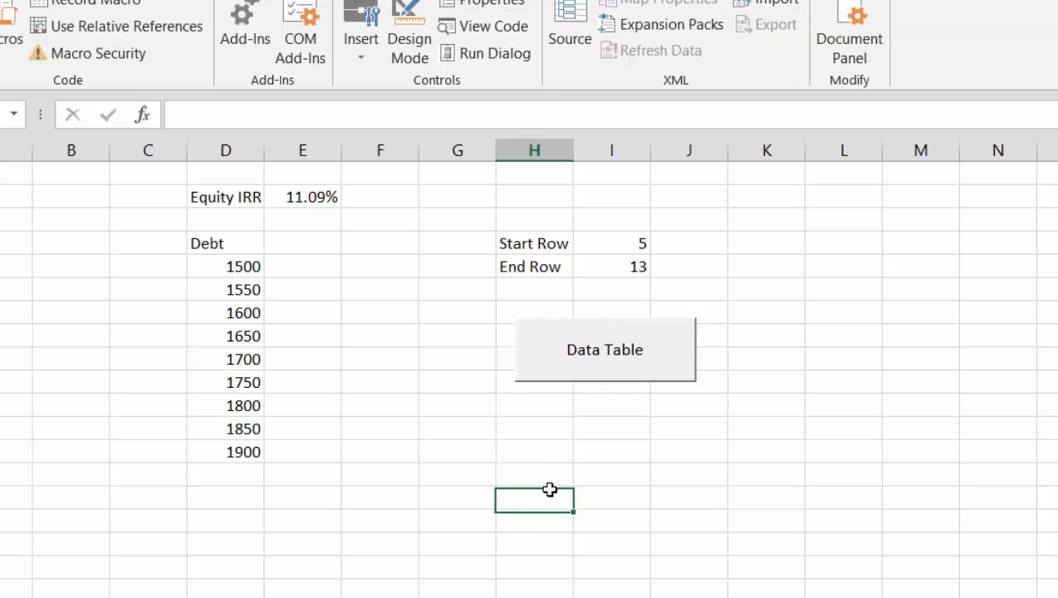
Format the debt values in D5:D13 with thousands separators and two decimals
{"action": "left_click", "coordinate": [199, 283]}
{"action": "left_click", "coordinate": [197, 275]}
{"action": "key", "text": "ctrl+shift+Down"}
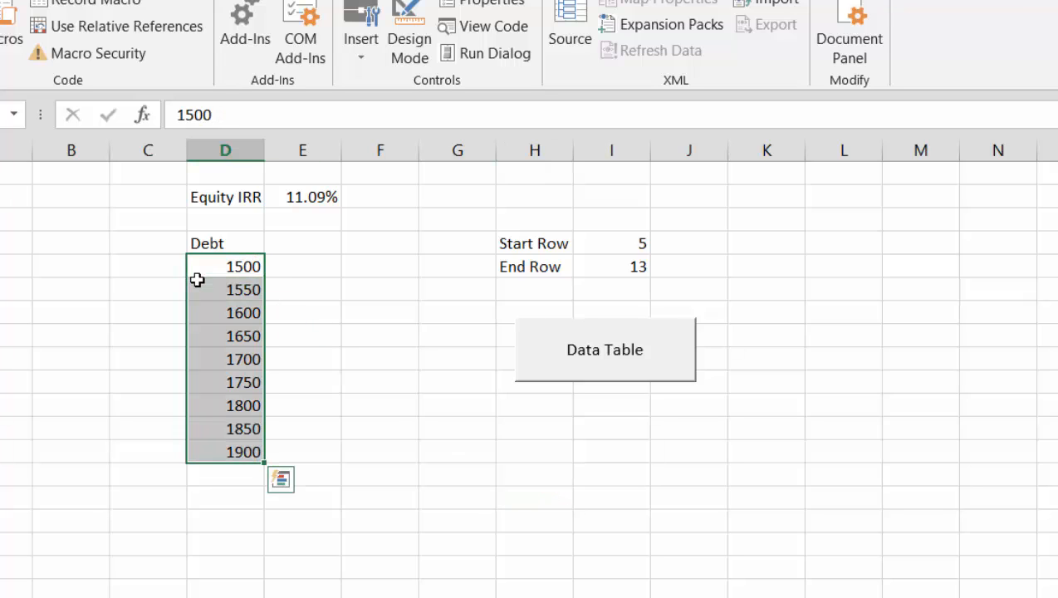
{"action": "key", "text": "ctrl+shift+1"}
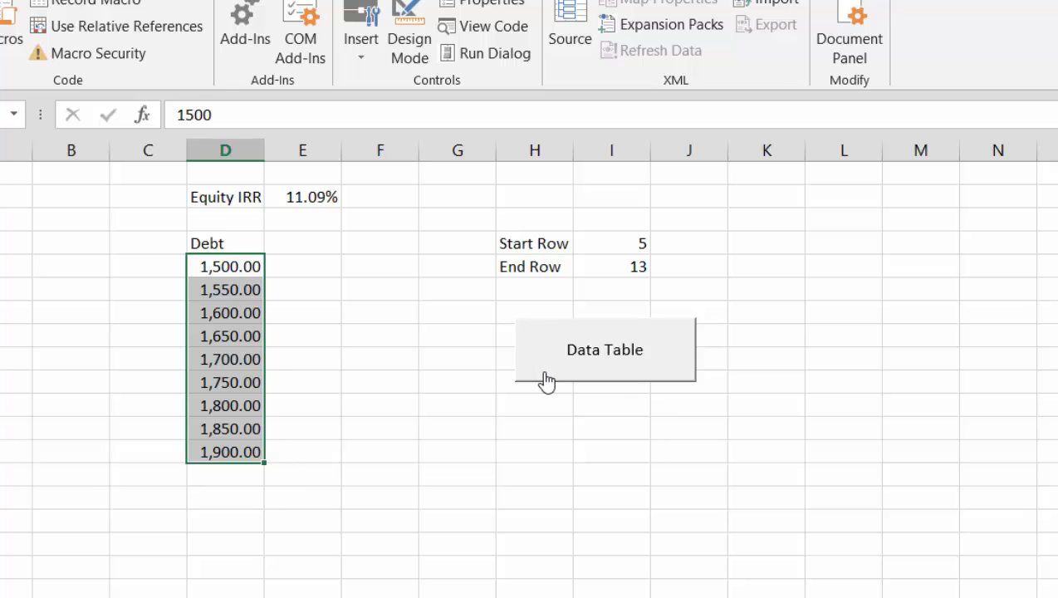
Open the code assigned to the Data Table button and add begin_debt = Range("debt") above the For line
{"action": "right_click", "coordinate": [545, 373]}
{"action": "left_click", "coordinate": [592, 570]}
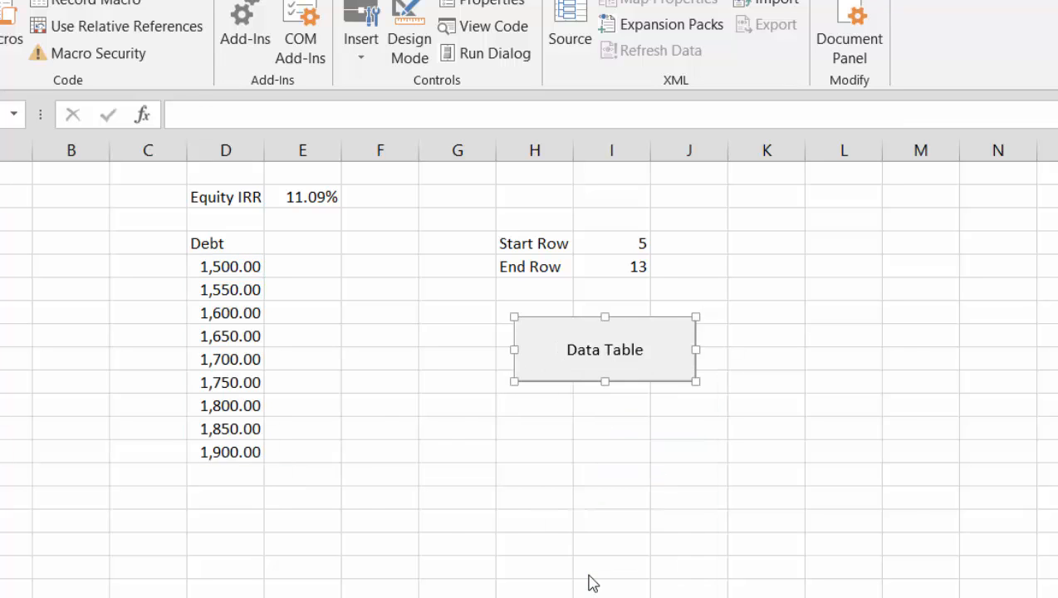
{"action": "left_click", "coordinate": [843, 372]}
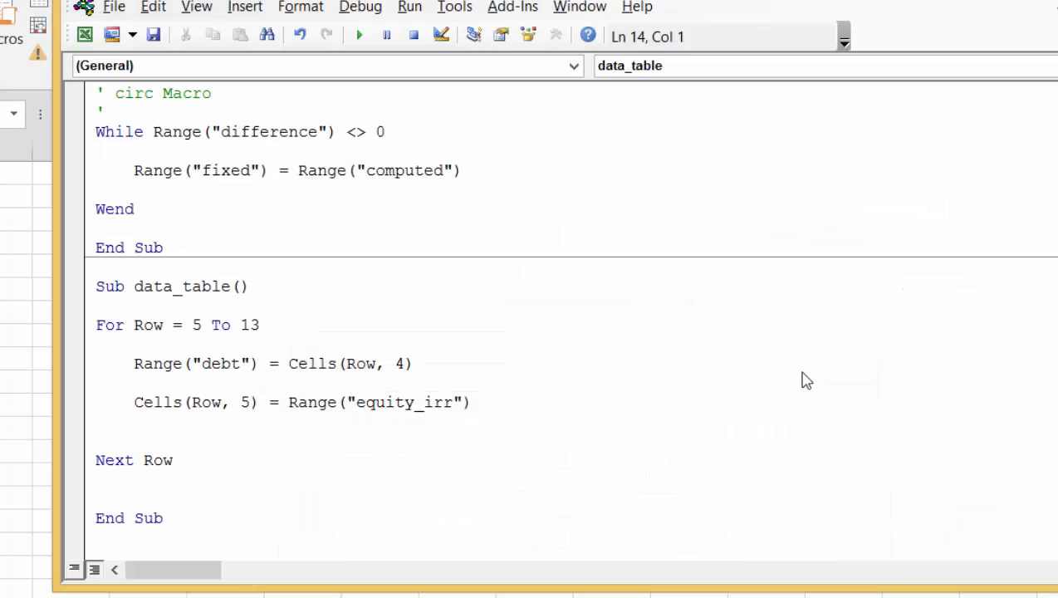
{"action": "key", "text": "Down"}
{"action": "key", "text": "Down"}
{"action": "key", "text": "Down"}
{"action": "key", "text": "Down"}
{"action": "key", "text": "Up"}
{"action": "key", "text": "Up"}
{"action": "key", "text": "Up"}
{"action": "key", "text": "Up"}
{"action": "key", "text": "Return"}
{"action": "key", "text": "Return"}
{"action": "type", "text": "beg"}
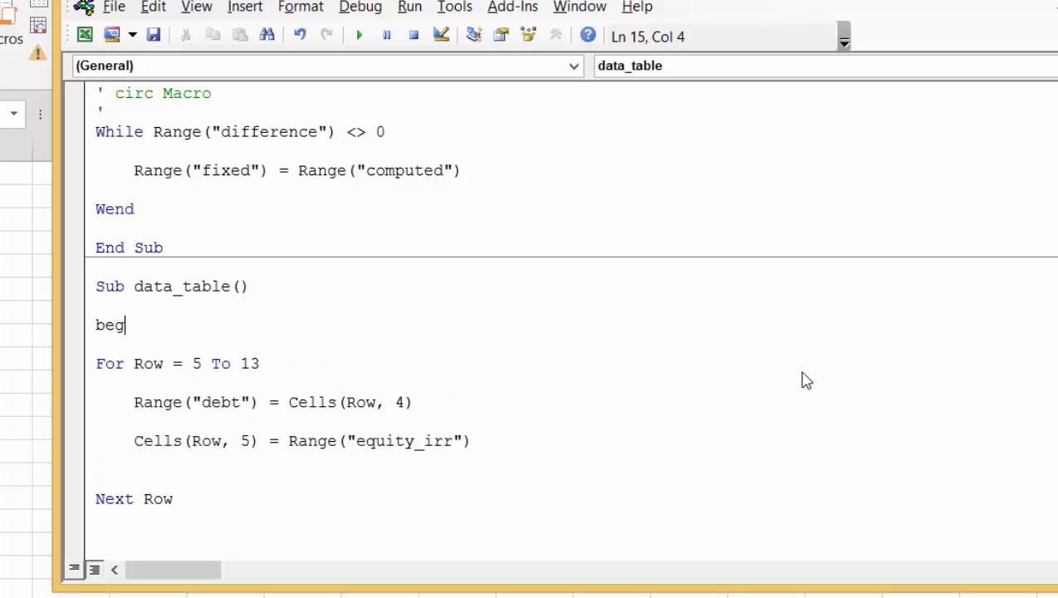
{"action": "type", "text": "in_debt = r"}
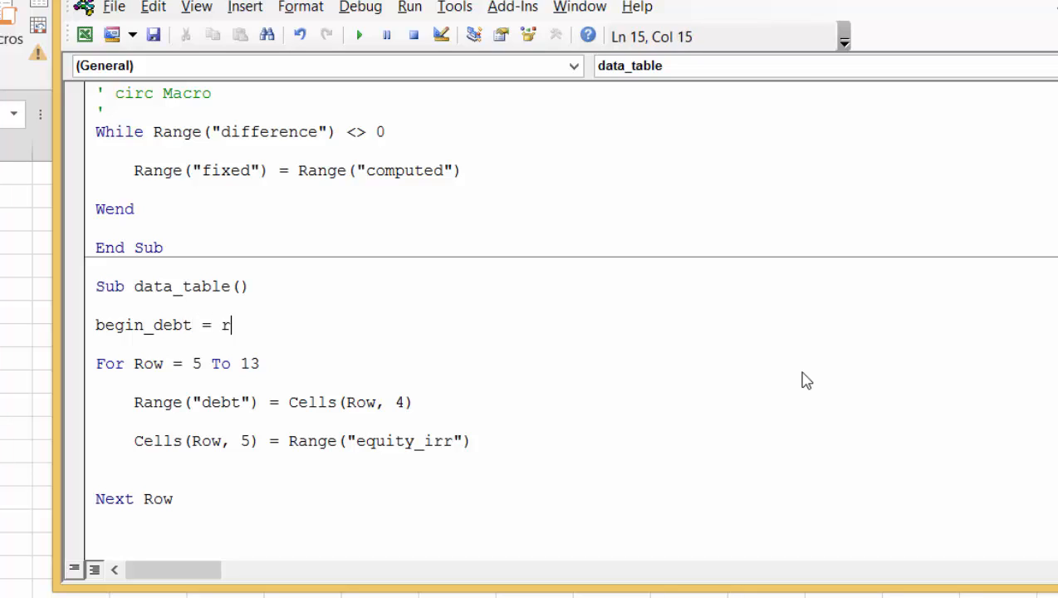
{"action": "type", "text": "ange(\"debt"}
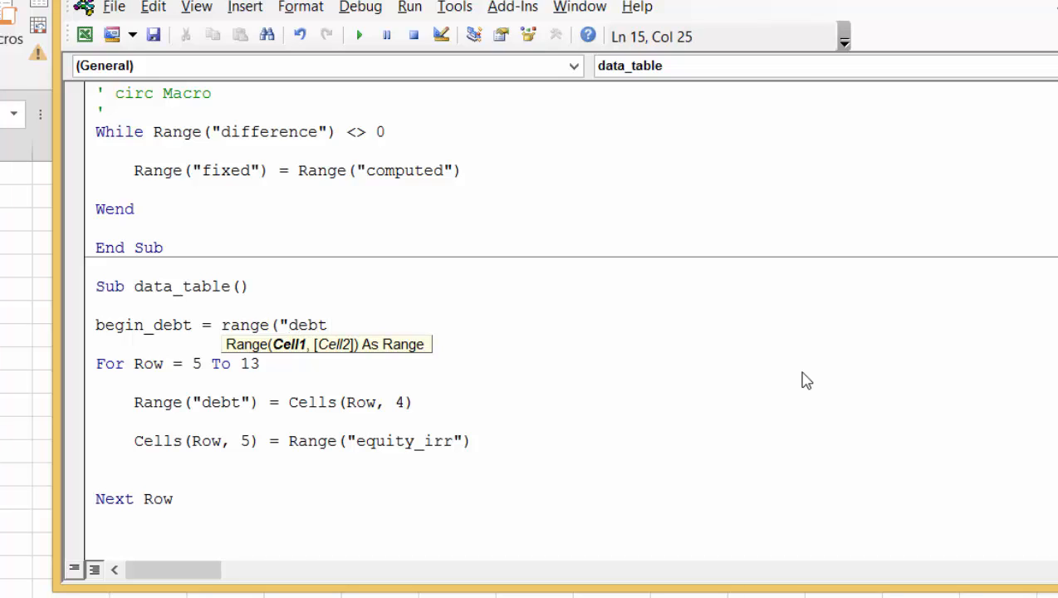
{"action": "type", "text": "\")"}
Add the line Range("debt") = begin_debt after Next Row in the data_table macro
{"action": "key", "text": "Down"}
{"action": "key", "text": "Down"}
{"action": "key", "text": "Down"}
{"action": "key", "text": "Down"}
{"action": "key", "text": "Down"}
{"action": "key", "text": "Down"}
{"action": "key", "text": "Down"}
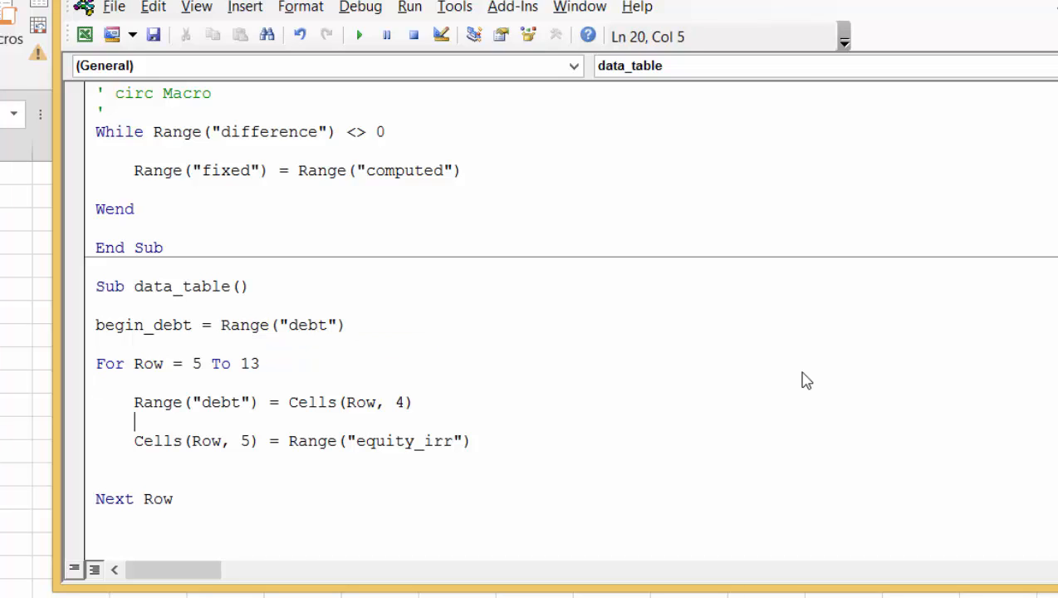
{"action": "key", "text": "Down"}
{"action": "key", "text": "Down"}
{"action": "key", "text": "Down"}
{"action": "key", "text": "Down"}
{"action": "type", "text": "range(\""}
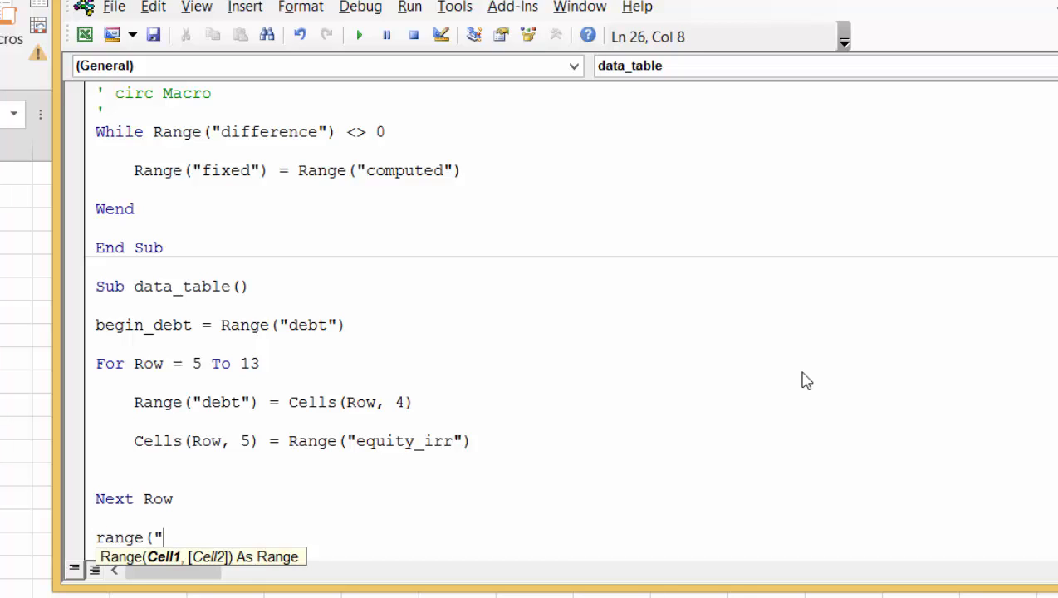
{"action": "type", "text": "debt\") = "}
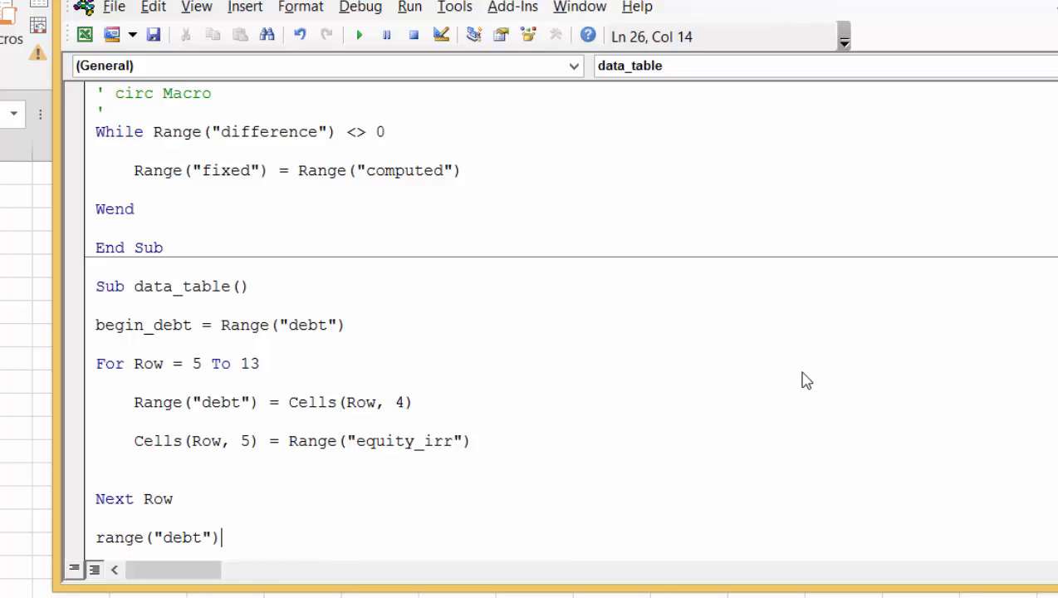
{"action": "type", "text": "begin_"}
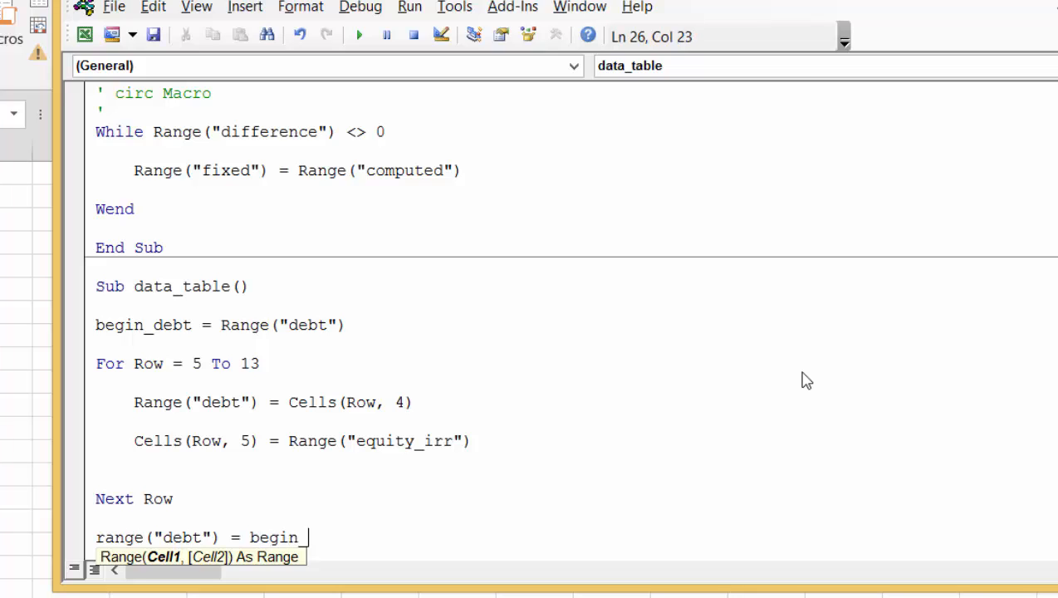
{"action": "type", "text": "debt"}
{"action": "key", "text": "Up"}
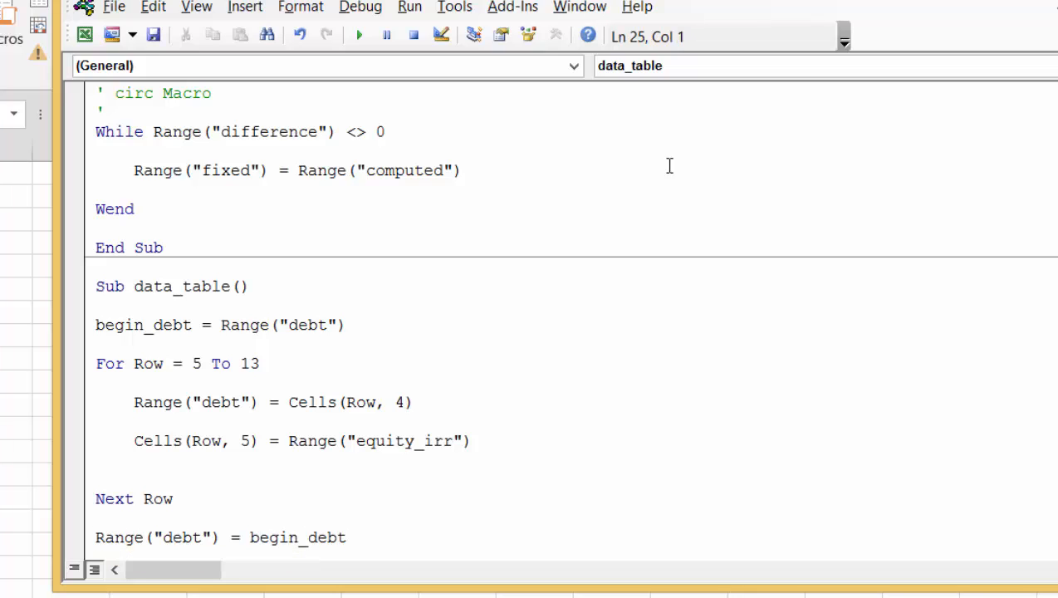
Insert a call to circ in the loop between the debt assignment and the equity_irr line
{"action": "left_click", "coordinate": [439, 414]}
{"action": "key", "text": "Return"}
{"action": "key", "text": "Up"}
{"action": "key", "text": "Return"}
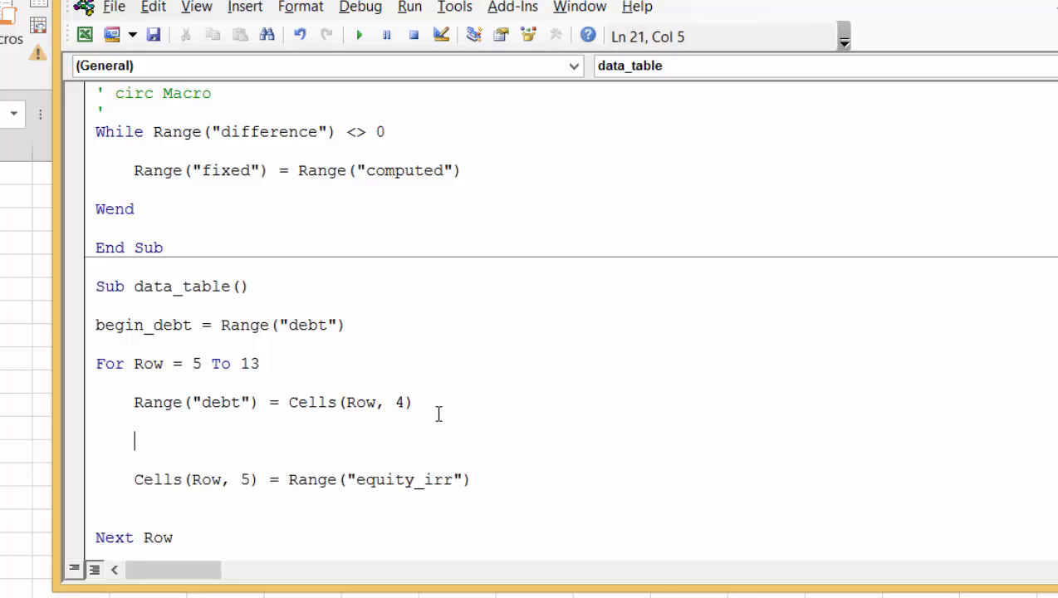
{"action": "type", "text": "circ"}
Remove all blank lines between the For and Next Row lines in the data_table macro
{"action": "key", "text": "Up"}
{"action": "key", "text": "Up"}
{"action": "key", "text": "Up"}
{"action": "key", "text": "Up"}
{"action": "key", "text": "Down"}
{"action": "key", "text": "BackSpace"}
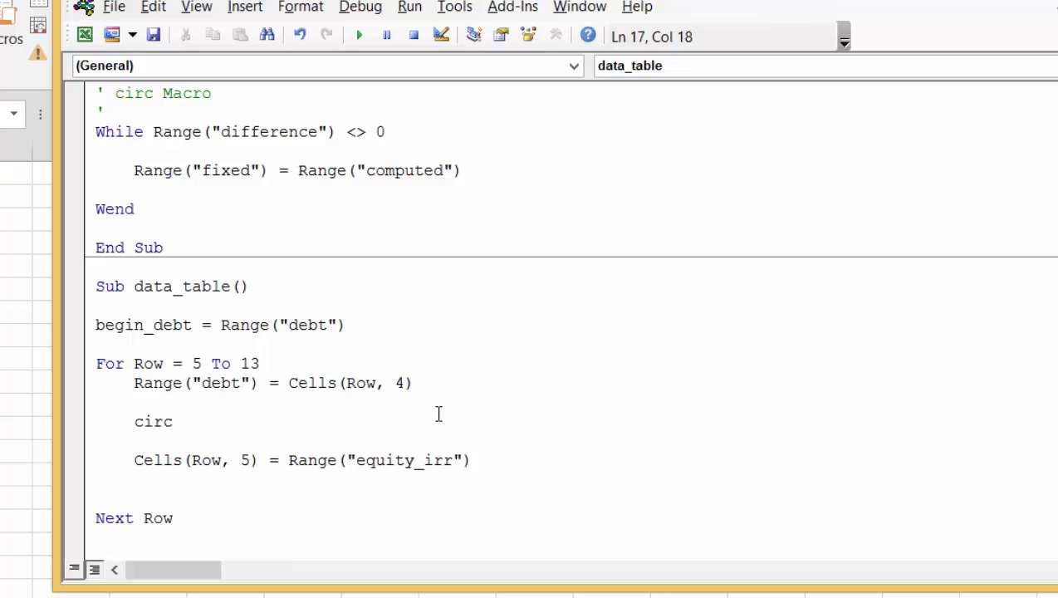
{"action": "key", "text": "Down"}
{"action": "key", "text": "Down"}
{"action": "key", "text": "Home"}
{"action": "key", "text": "BackSpace"}
{"action": "key", "text": "Down"}
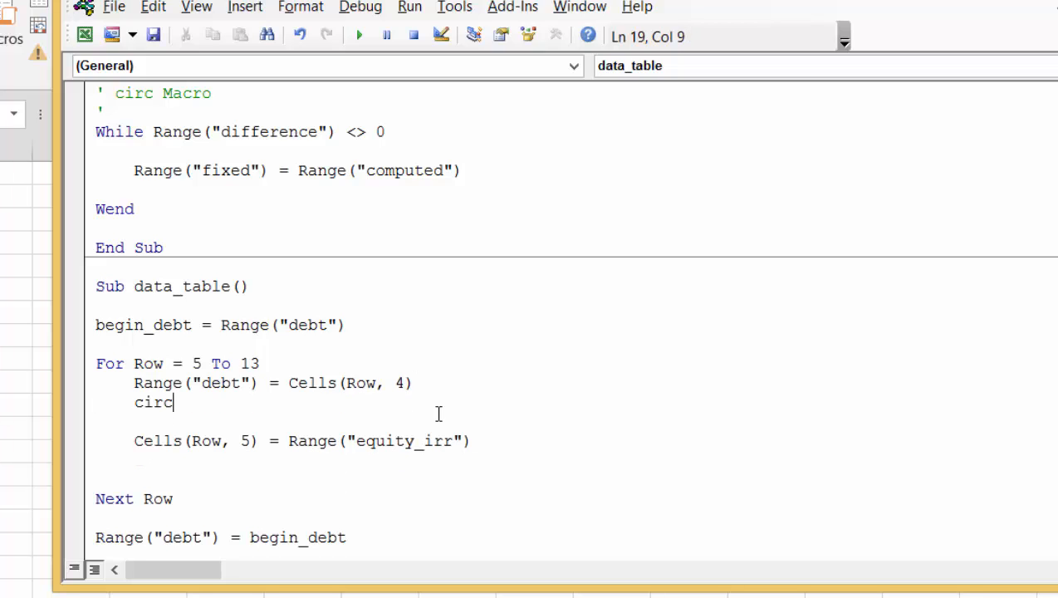
{"action": "key", "text": "Down"}
{"action": "key", "text": "Home"}
{"action": "key", "text": "BackSpace"}
{"action": "key", "text": "Down"}
{"action": "key", "text": "Down"}
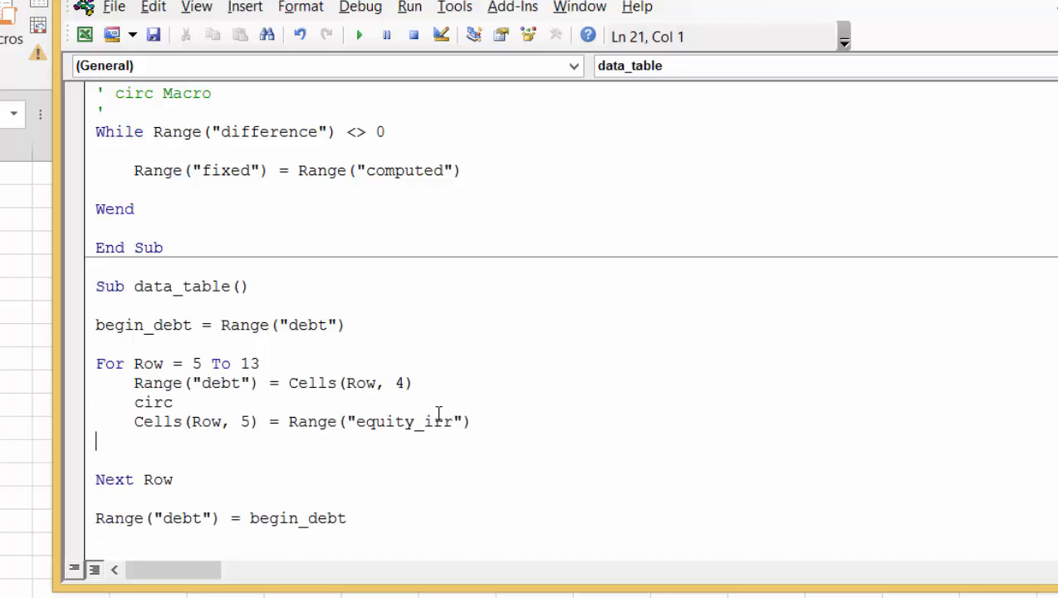
{"action": "key", "text": "BackSpace"}
{"action": "key", "text": "Down"}
{"action": "key", "text": "BackSpace"}
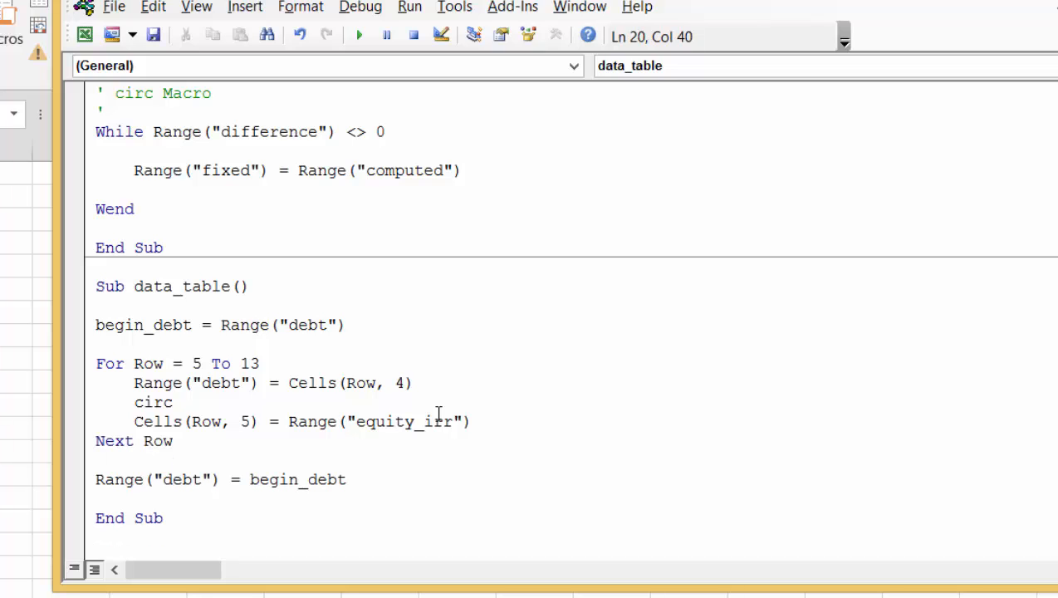
Capture the code of both the circ and data_table macros as a new snip with Snipping Tool
{"action": "key", "text": "Down"}
{"action": "key", "text": "Down"}
{"action": "key", "text": "Up"}
{"action": "key", "text": "Up"}
{"action": "key", "text": "Up"}
{"action": "key", "text": "Up"}
{"action": "key", "text": "Up"}
{"action": "key", "text": "Up"}
{"action": "key", "text": "Up"}
{"action": "key", "text": "Up"}
{"action": "key", "text": "Up"}
{"action": "key", "text": "Up"}
{"action": "key", "text": "Up"}
{"action": "key", "text": "Up"}
{"action": "key", "text": "Up"}
{"action": "key", "text": "Up"}
{"action": "key", "text": "Up"}
{"action": "key", "text": "Up"}
{"action": "key", "text": "Up"}
{"action": "key", "text": "Up"}
{"action": "key", "text": "Up"}
{"action": "key", "text": "Up"}
{"action": "key", "text": "Up"}
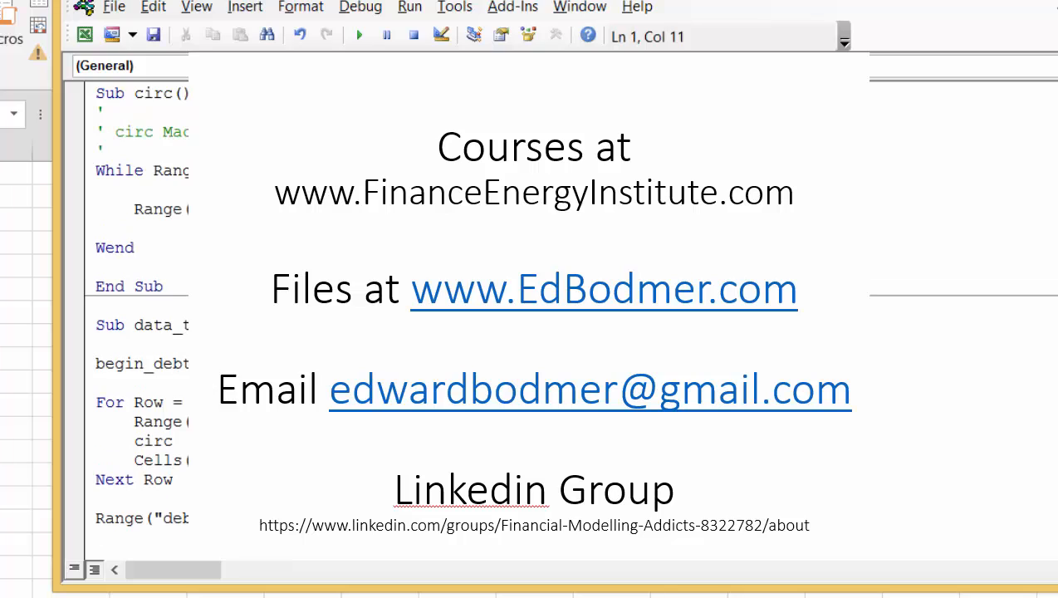
{"action": "key", "text": "Down"}
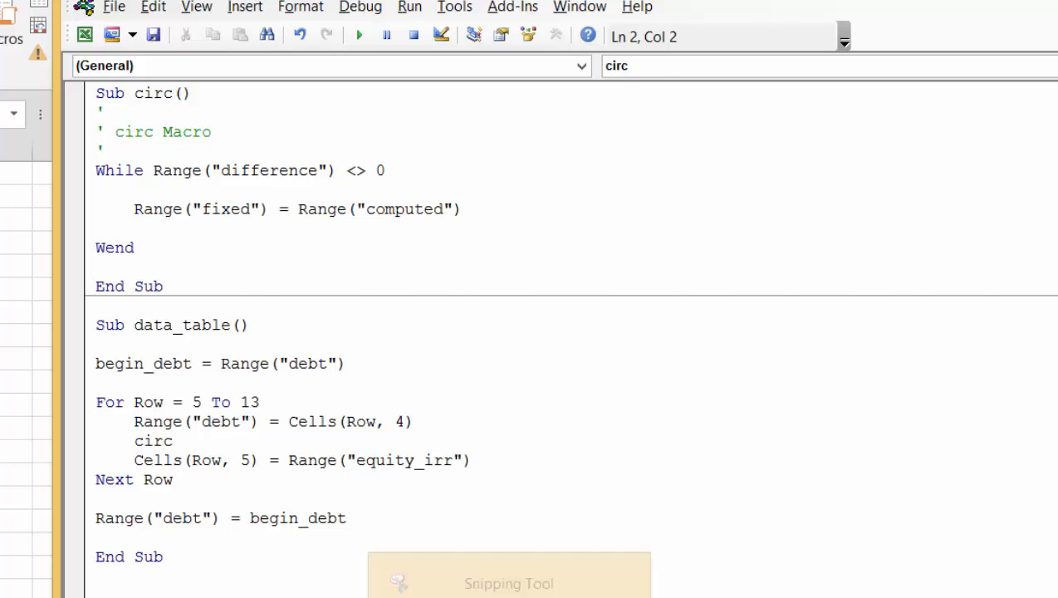
{"action": "left_click", "coordinate": [507, 594]}
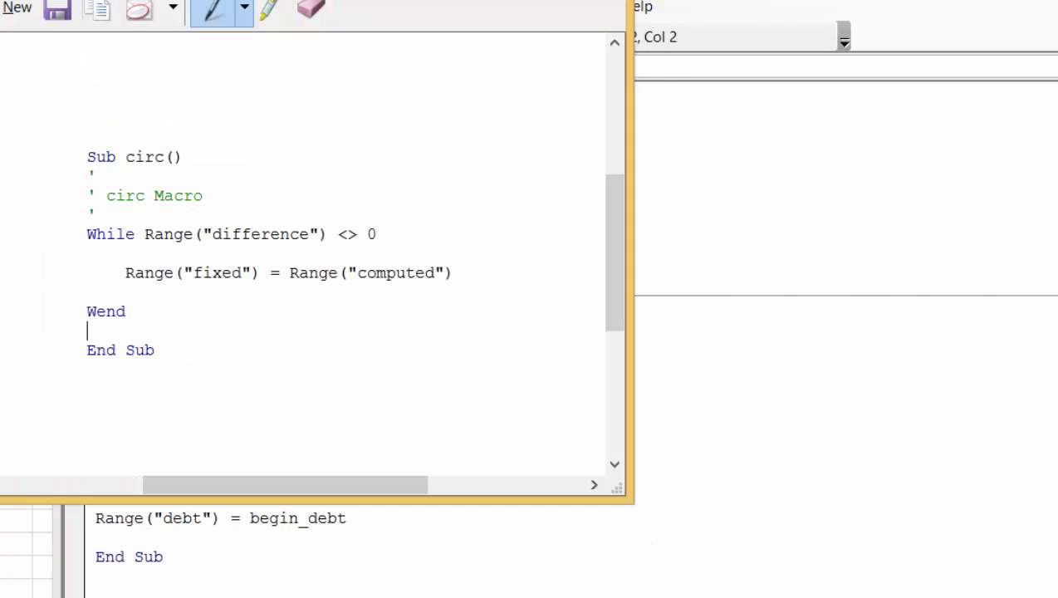
{"action": "left_click", "coordinate": [17, 8]}
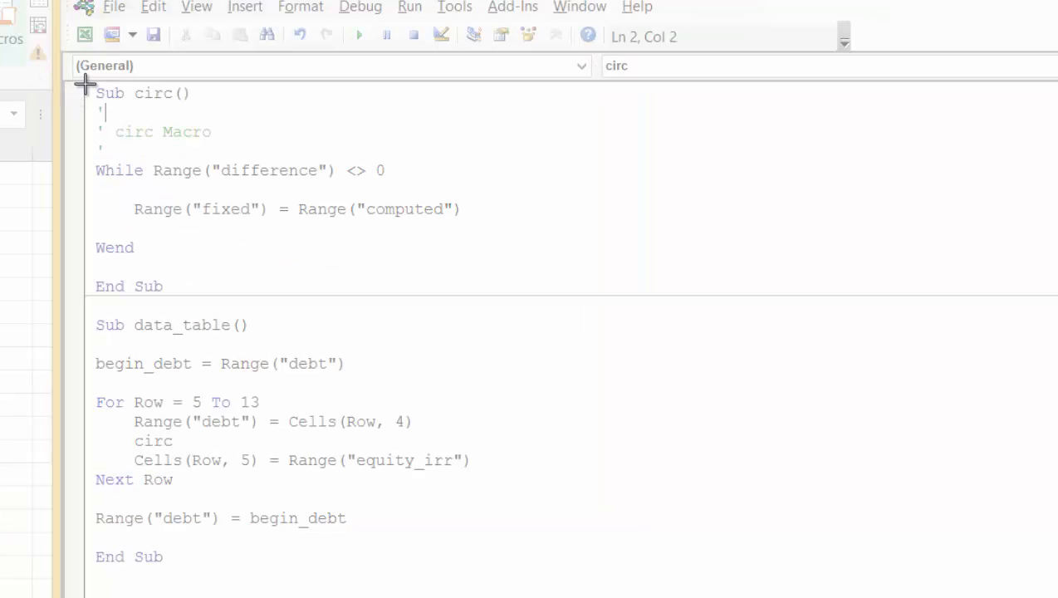
{"action": "left_click_drag", "start_coordinate": [84, 84], "coordinate": [560, 574]}
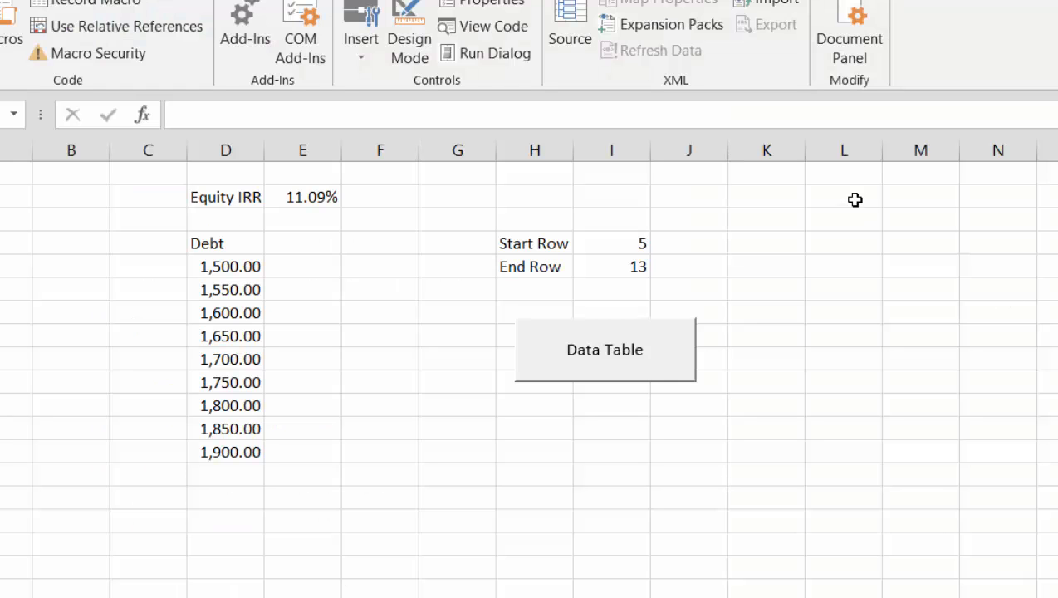
Paste the code snip at L3 of the Data Tables sheet and shrink and place it over about K3:O16
{"action": "left_click", "coordinate": [838, 211]}
{"action": "key", "text": "ctrl+v"}
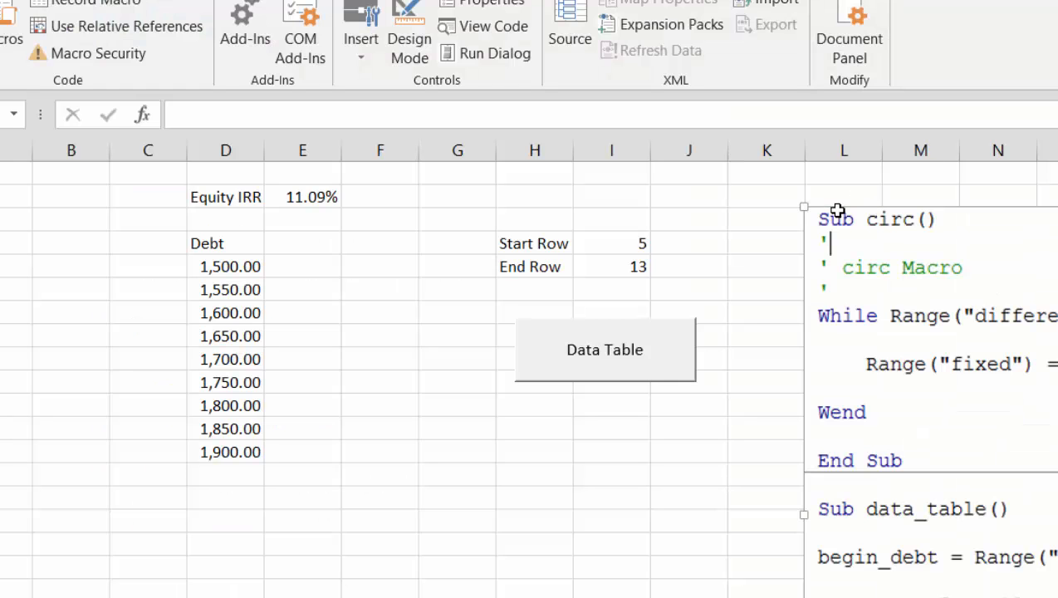
{"action": "left_click_drag", "start_coordinate": [804, 206], "coordinate": [806, 268]}
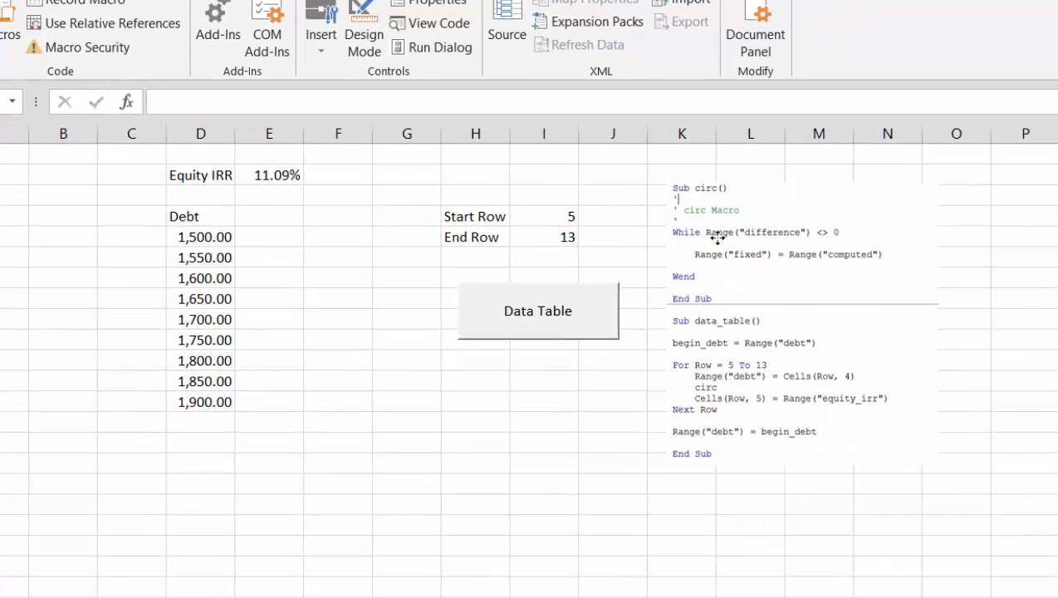
{"action": "left_click_drag", "start_coordinate": [718, 239], "coordinate": [721, 239]}
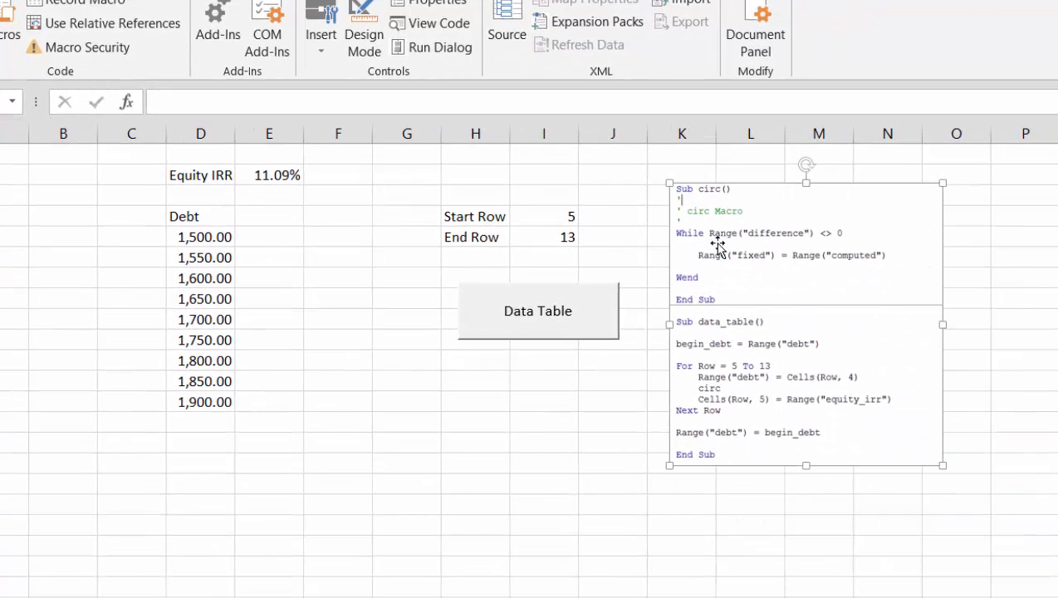
{"action": "left_click", "coordinate": [648, 481]}
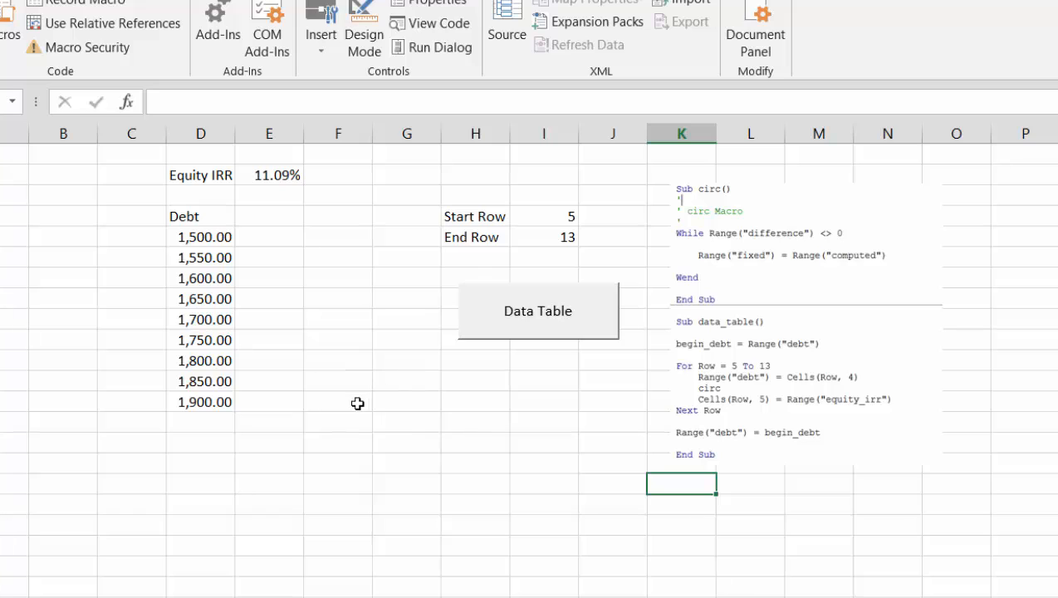
Open the circ macro for editing and replace the empty comment line above While with iter = 1
{"action": "left_click", "coordinate": [531, 331]}
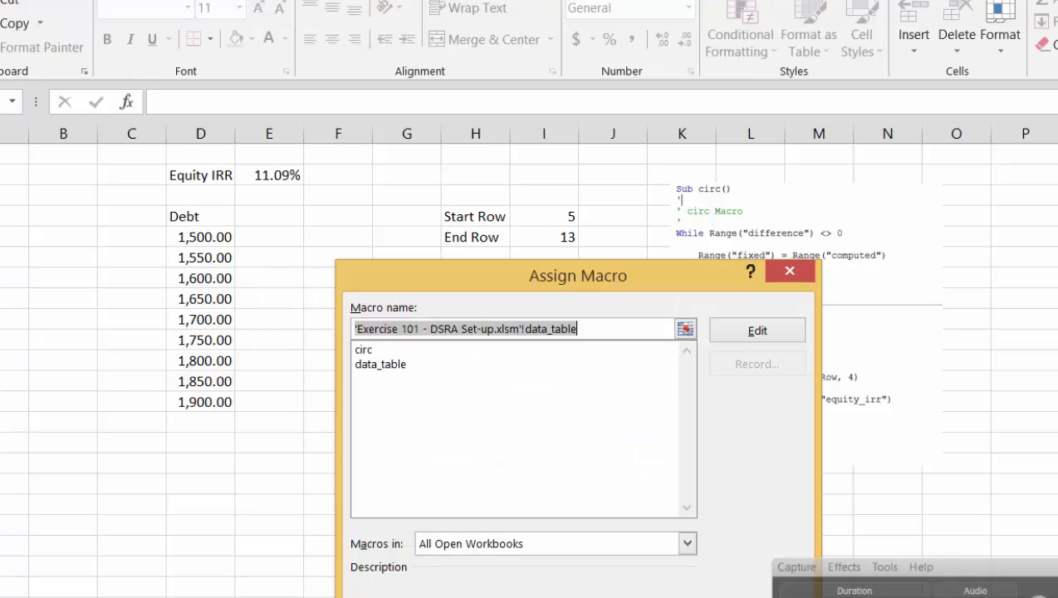
{"action": "left_click", "coordinate": [364, 350]}
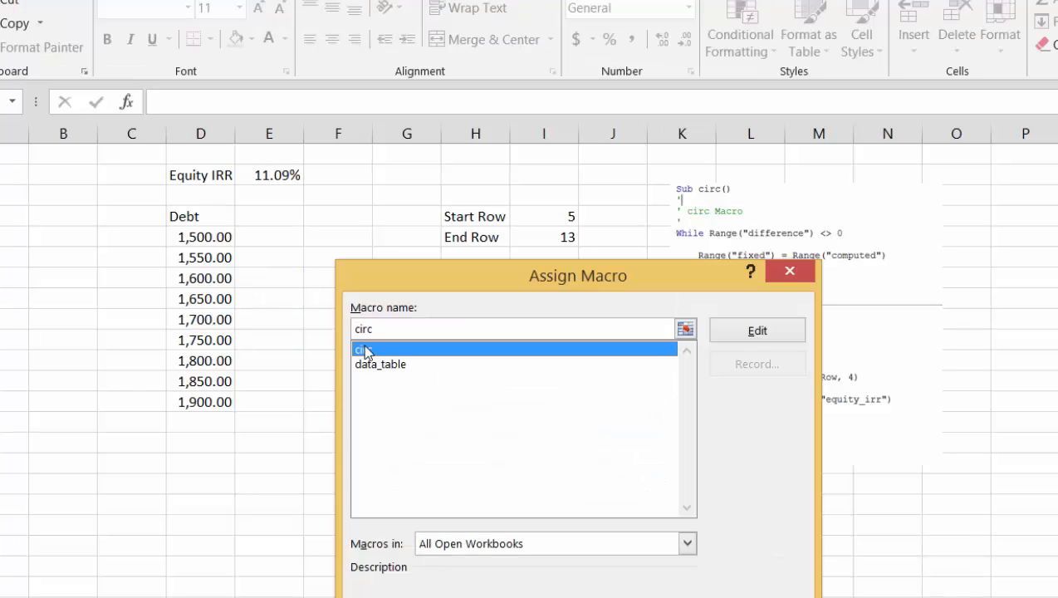
{"action": "left_click", "coordinate": [758, 331]}
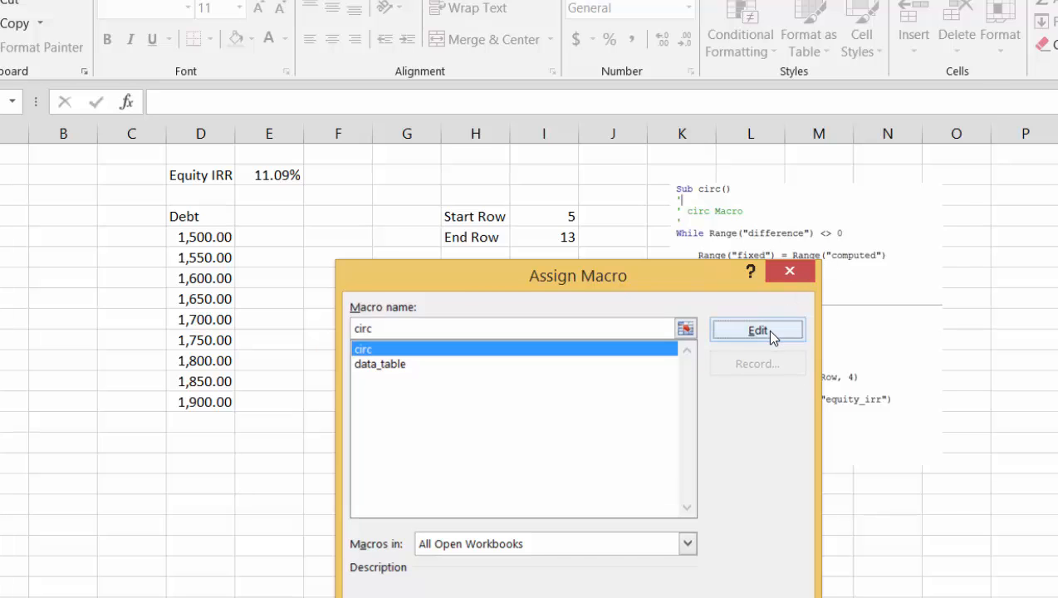
{"action": "key", "text": "Down"}
{"action": "key", "text": "Down"}
{"action": "key", "text": "Down"}
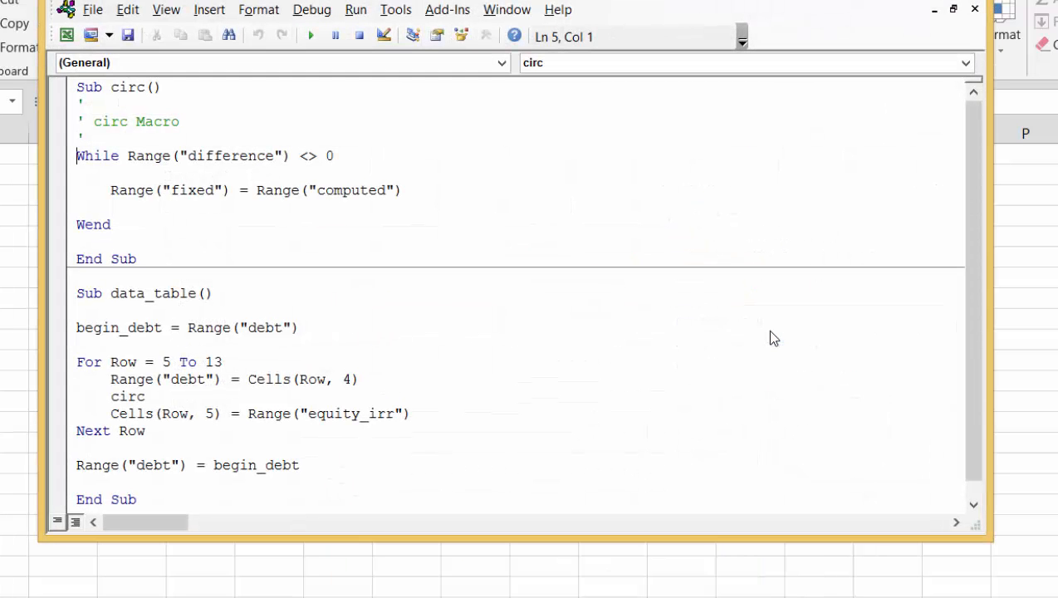
{"action": "key", "text": "Up"}
{"action": "key", "text": "Return"}
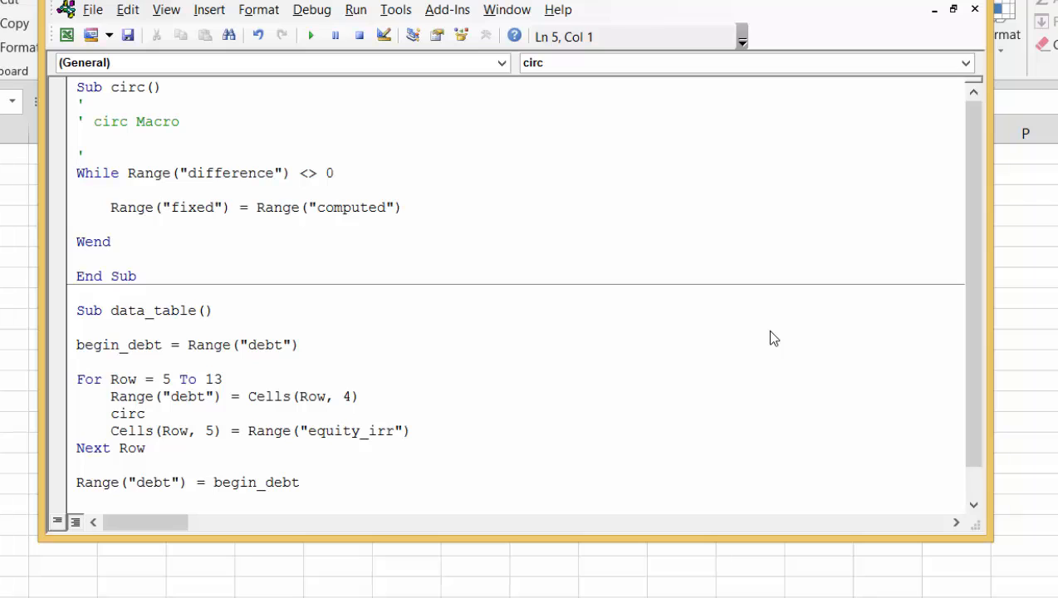
{"action": "key", "text": "Delete"}
{"action": "key", "text": "Up"}
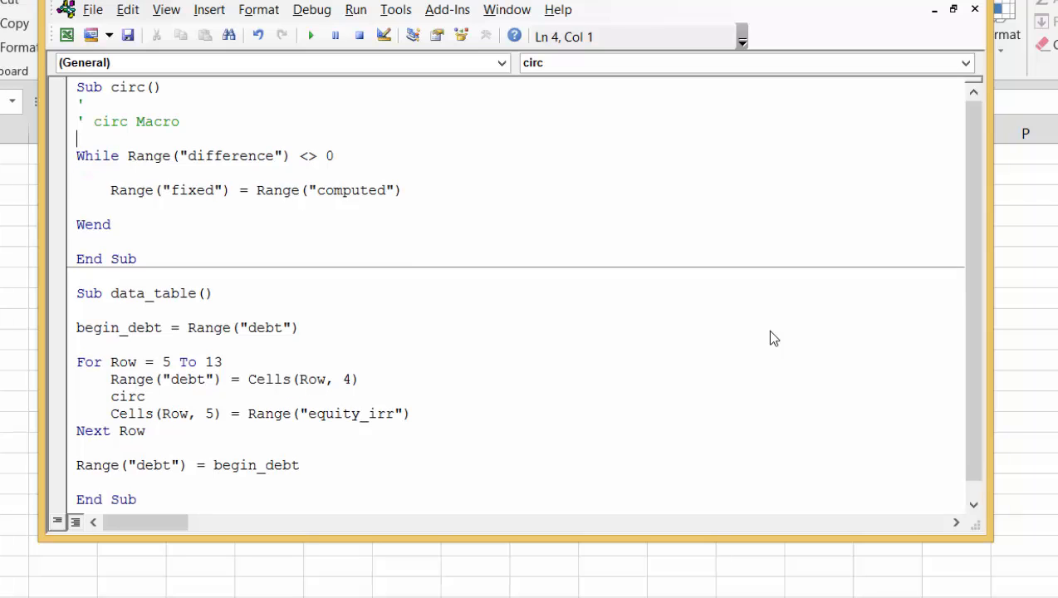
{"action": "type", "text": "iter = 1"}
Add the indented line iter = iter + 1 at the start of the While loop in circ
{"action": "key", "text": "Down"}
{"action": "key", "text": "Down"}
{"action": "key", "text": "Tab"}
{"action": "type", "text": "iter = "}
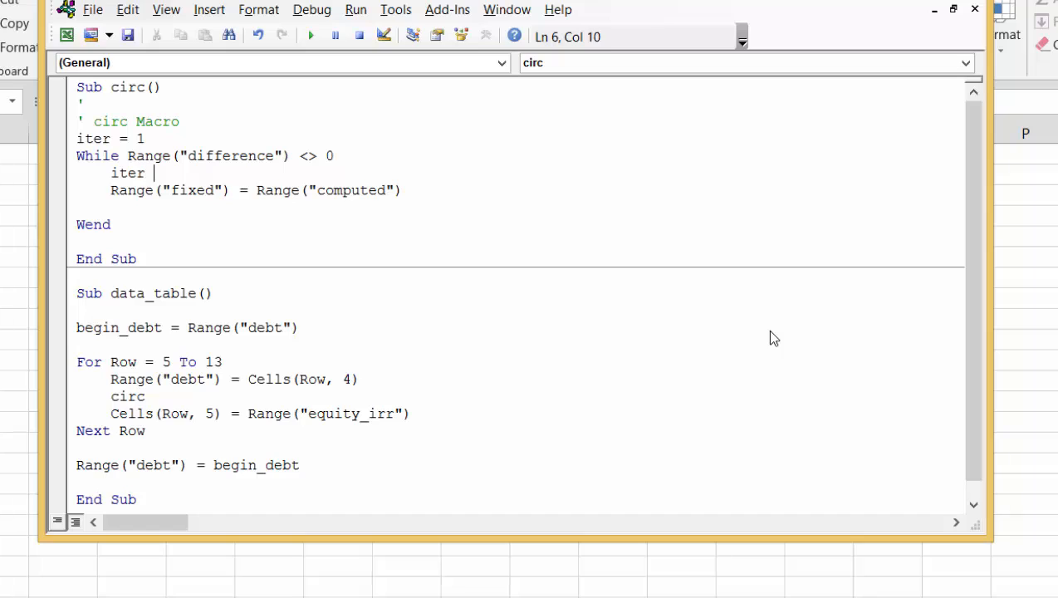
{"action": "type", "text": "iter + 1"}
Add the indented line If iter > 200 Then Exit Sub before Wend in the circ macro
{"action": "key", "text": "Down"}
{"action": "key", "text": "Down"}
{"action": "key", "text": "Tab"}
{"action": "type", "text": "i"}
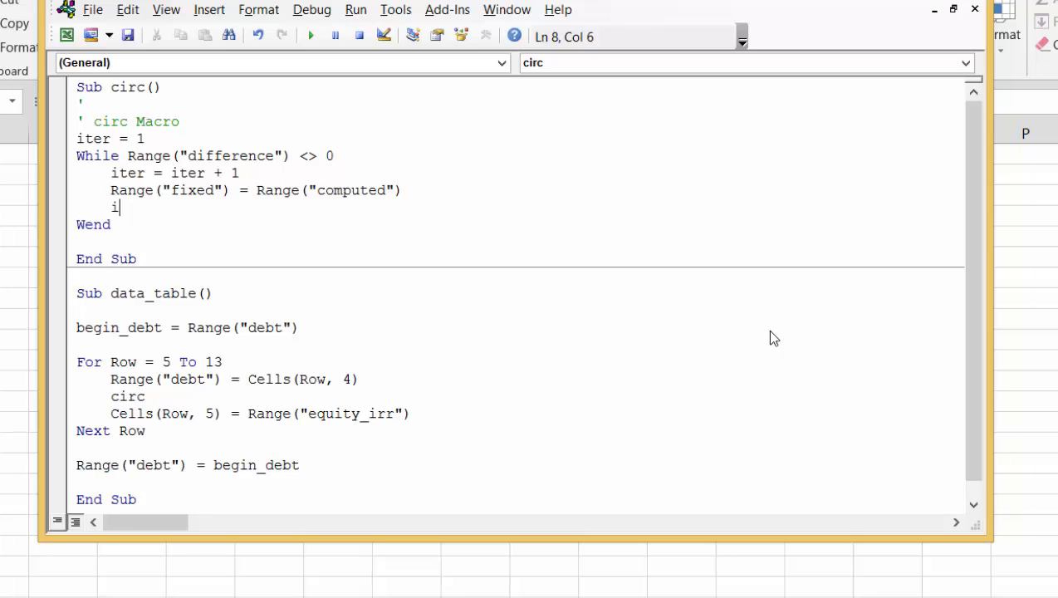
{"action": "type", "text": "fit"}
{"action": "key", "text": "BackSpace"}
{"action": "key", "text": "BackSpace"}
{"action": "type", "text": "iter > 200 then "}
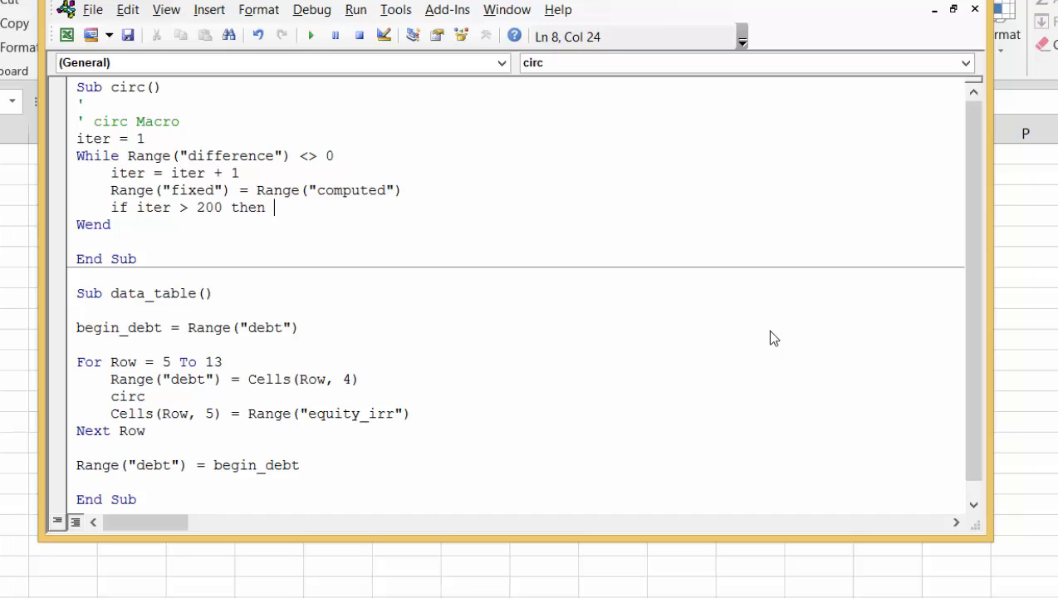
{"action": "type", "text": "exit sub"}
{"action": "key", "text": "Up"}
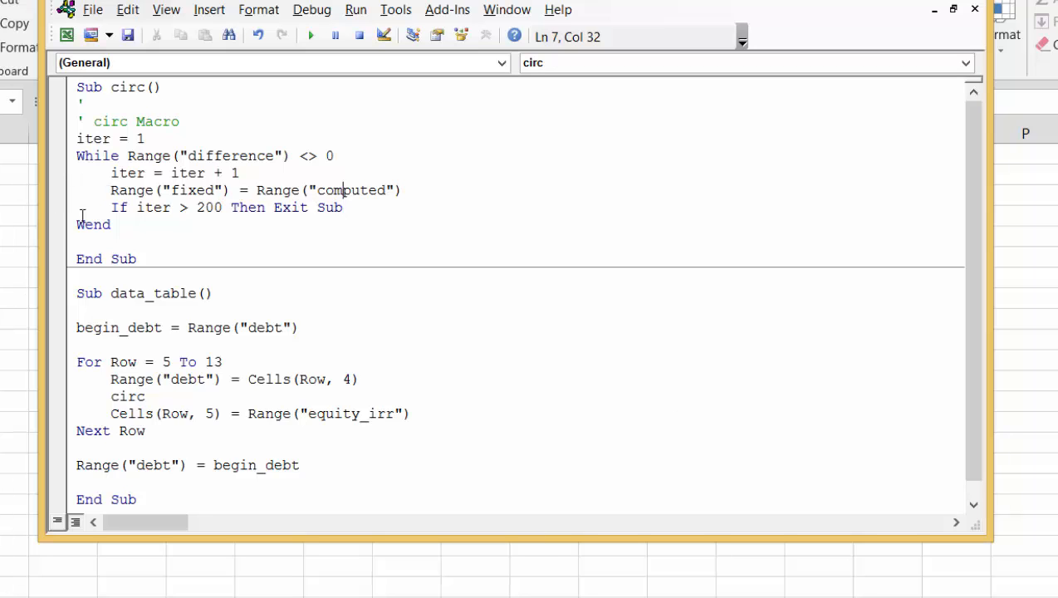
Run the data table macro from the Data Table button on the sheet and select the IRR results in E5:E13
{"action": "left_click", "coordinate": [14, 237]}
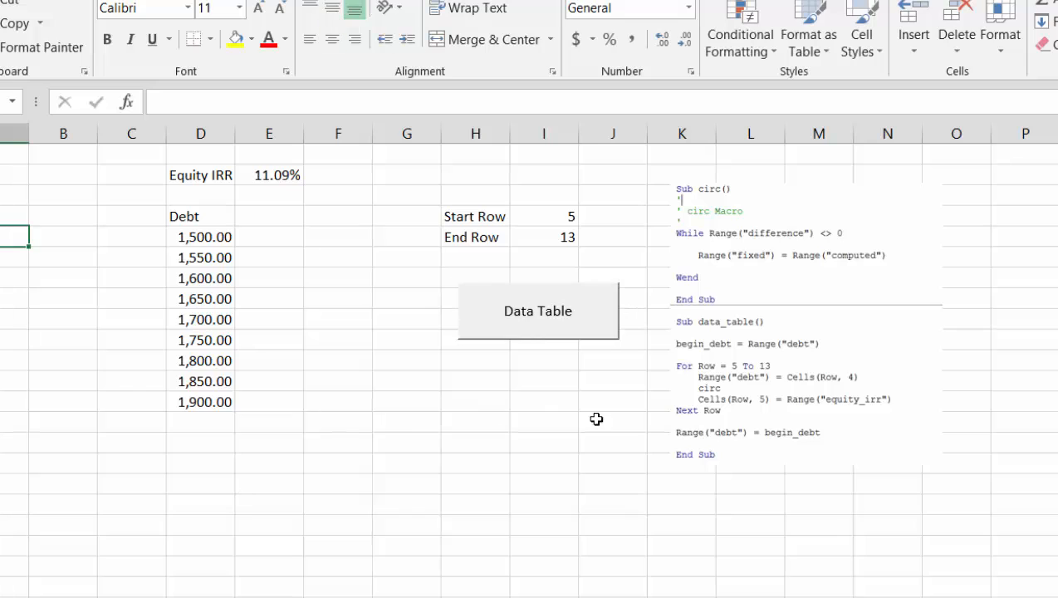
{"action": "left_click", "coordinate": [516, 320]}
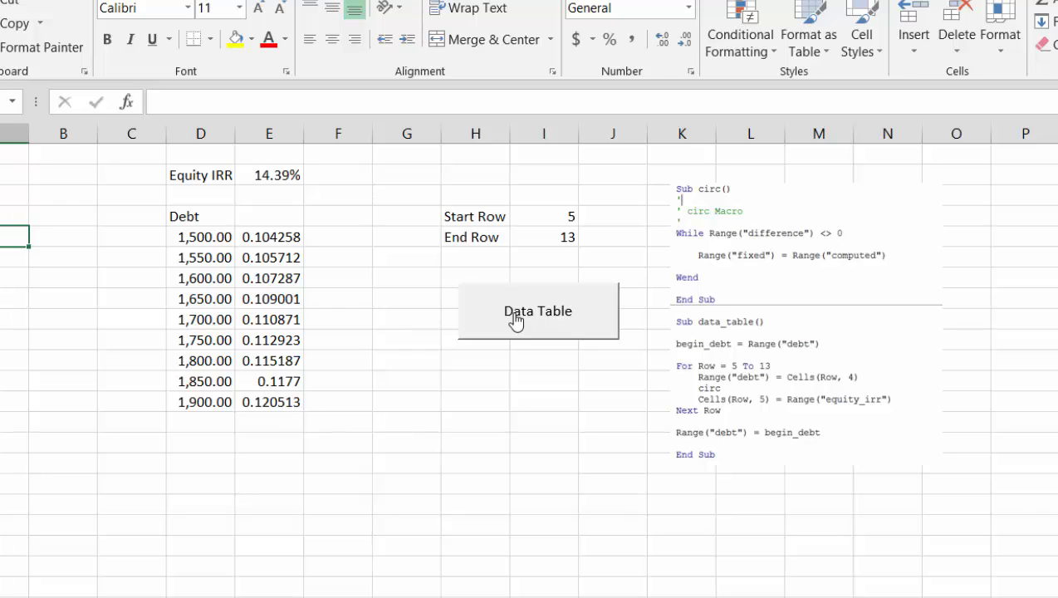
{"action": "key", "text": "Right"}
{"action": "key", "text": "Right"}
{"action": "key", "text": "Right"}
{"action": "key", "text": "Right"}
{"action": "key", "text": "shift+Down"}
{"action": "key", "text": "shift+Down"}
{"action": "key", "text": "shift+Down"}
{"action": "key", "text": "shift+Down"}
{"action": "key", "text": "shift+Down"}
{"action": "key", "text": "shift+Down"}
{"action": "key", "text": "shift+Down"}
{"action": "key", "text": "shift+Down"}
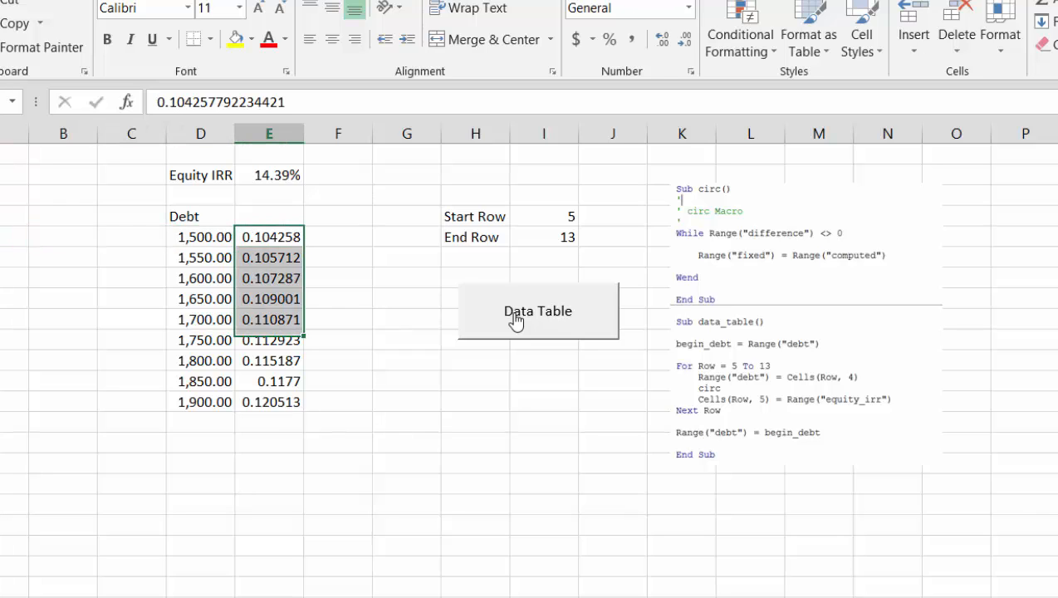
{"action": "key", "text": "ctrl+1"}
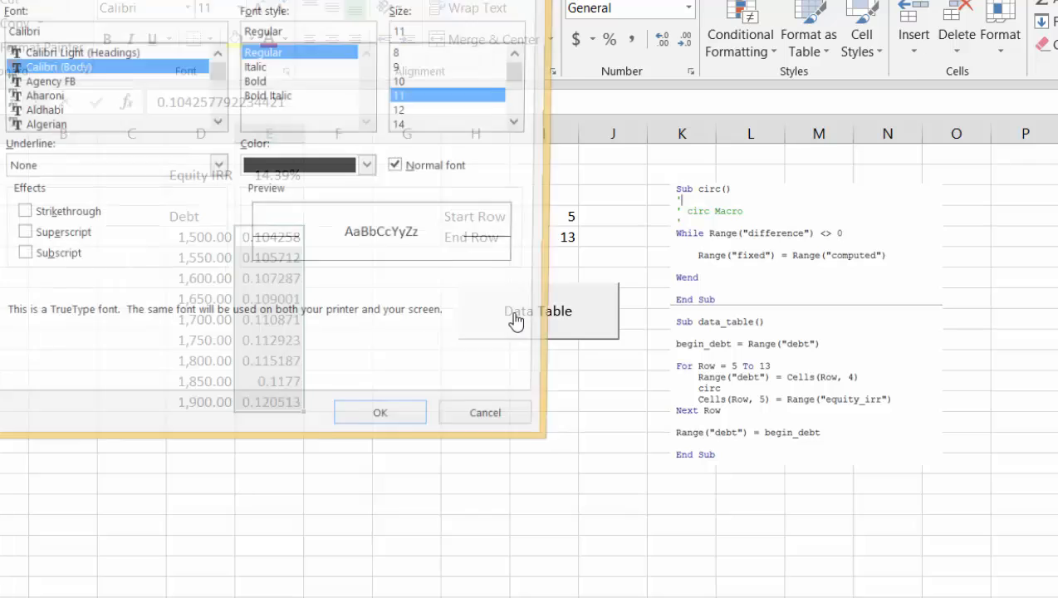
{"action": "key", "text": "Escape"}
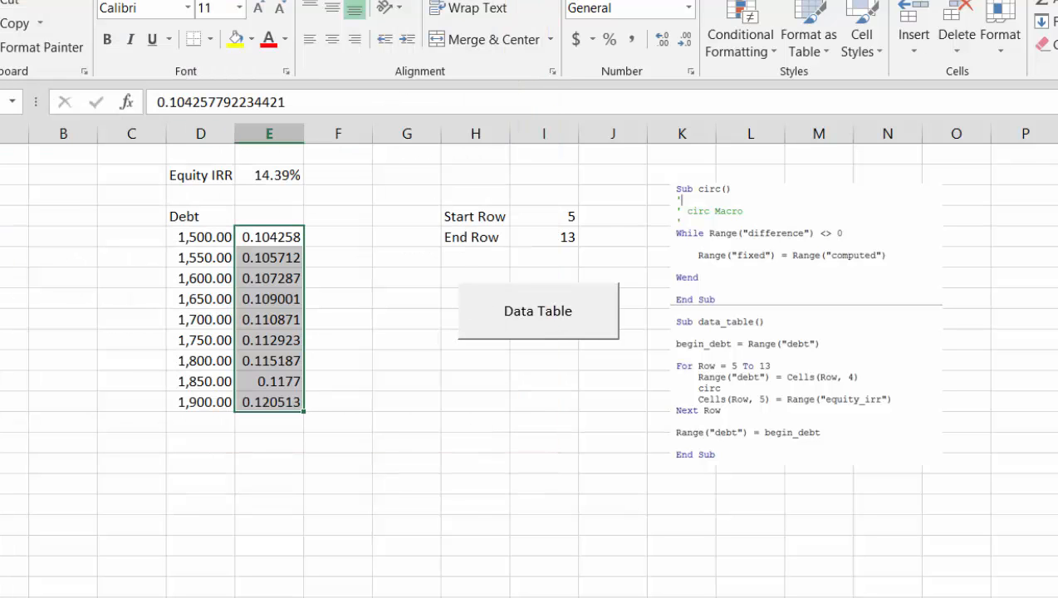
{"action": "key", "text": "alt+f"}
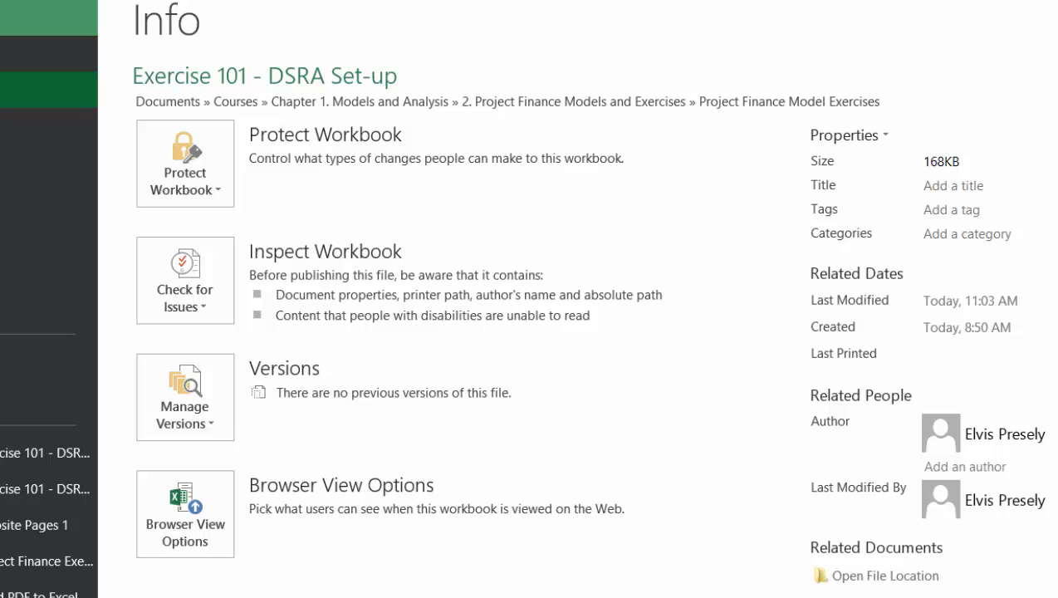
{"action": "key", "text": "ctrl+o"}
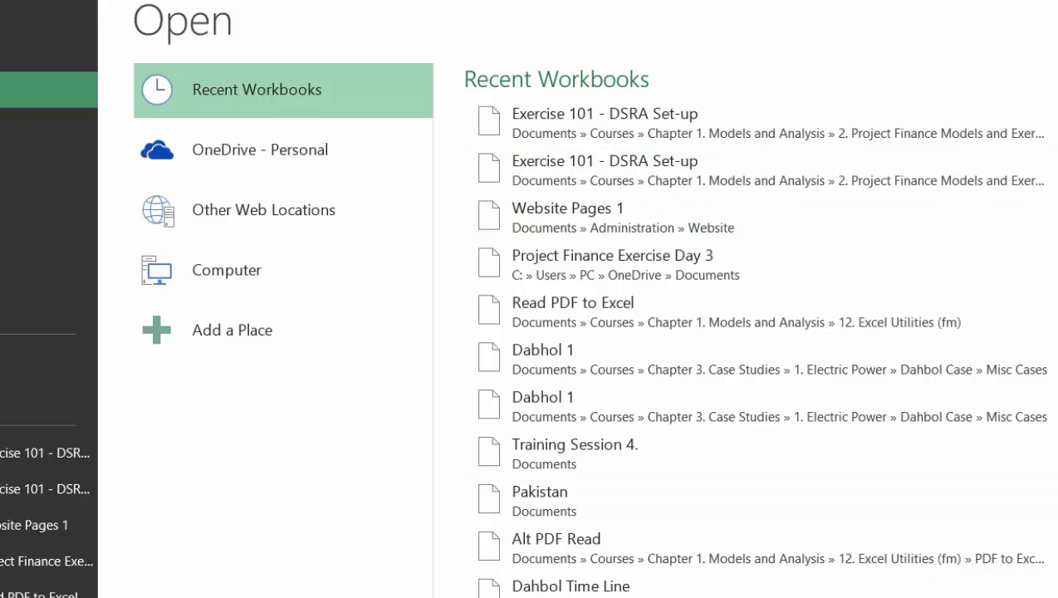
{"action": "scroll", "coordinate": [747, 332], "scroll_direction": "down", "scroll_amount": 8}
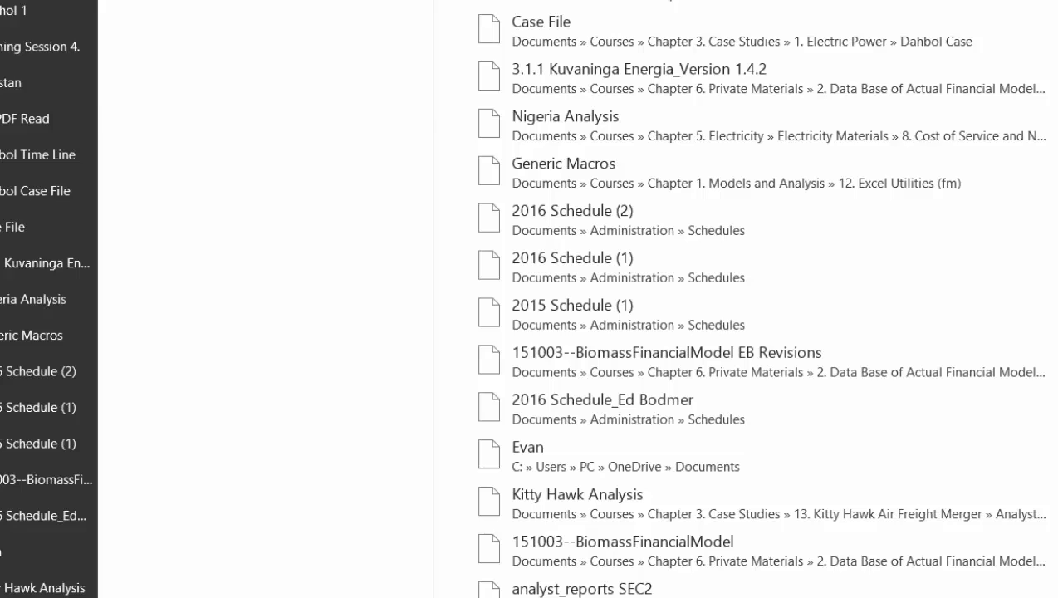
{"action": "scroll", "coordinate": [748, 332], "scroll_direction": "up", "scroll_amount": 8}
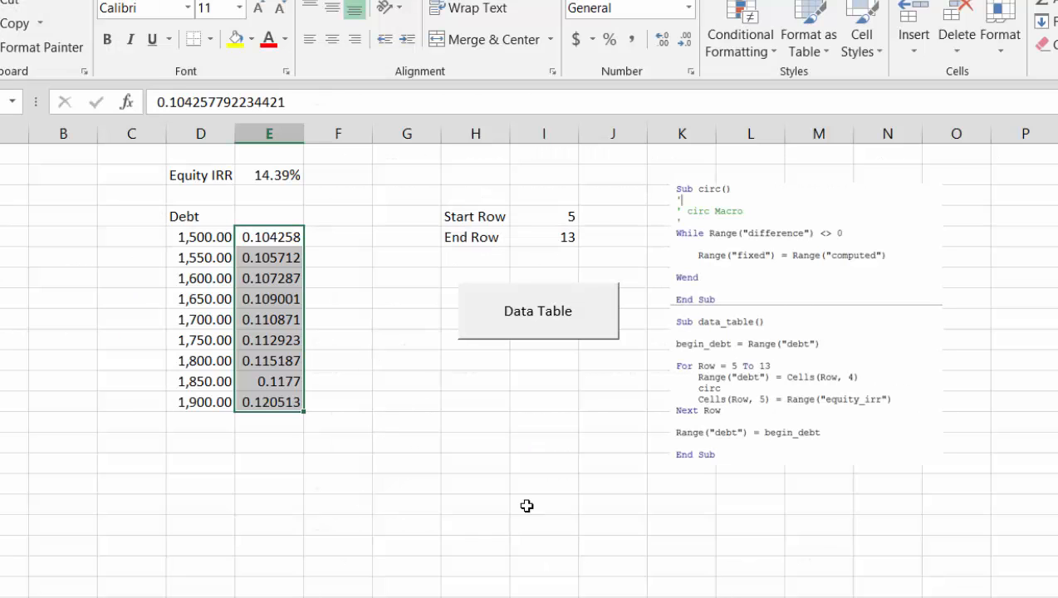
Open the Generic Macros workbook from the folder Courses > Chapter 1. Models and Analysis > 12. Excel Utilities (fm)
{"action": "key", "text": "F10"}
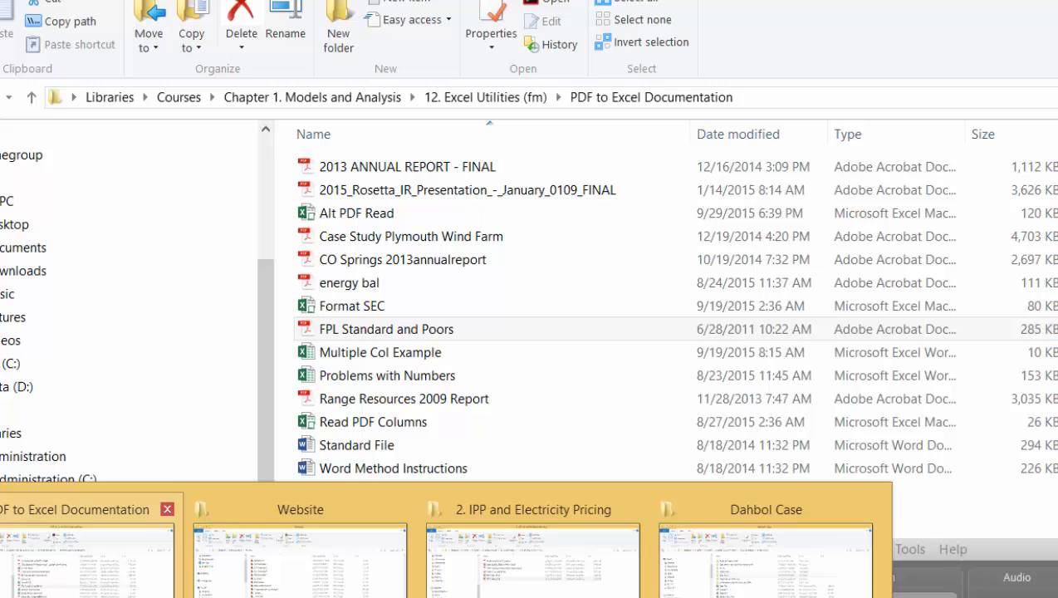
{"action": "left_click", "coordinate": [83, 566]}
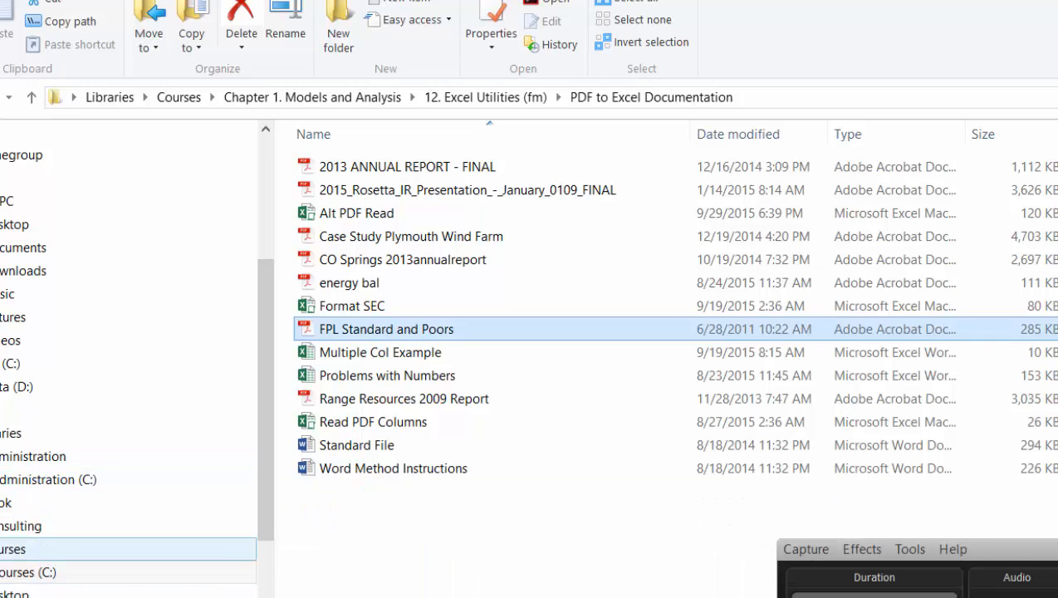
{"action": "left_click", "coordinate": [2, 577]}
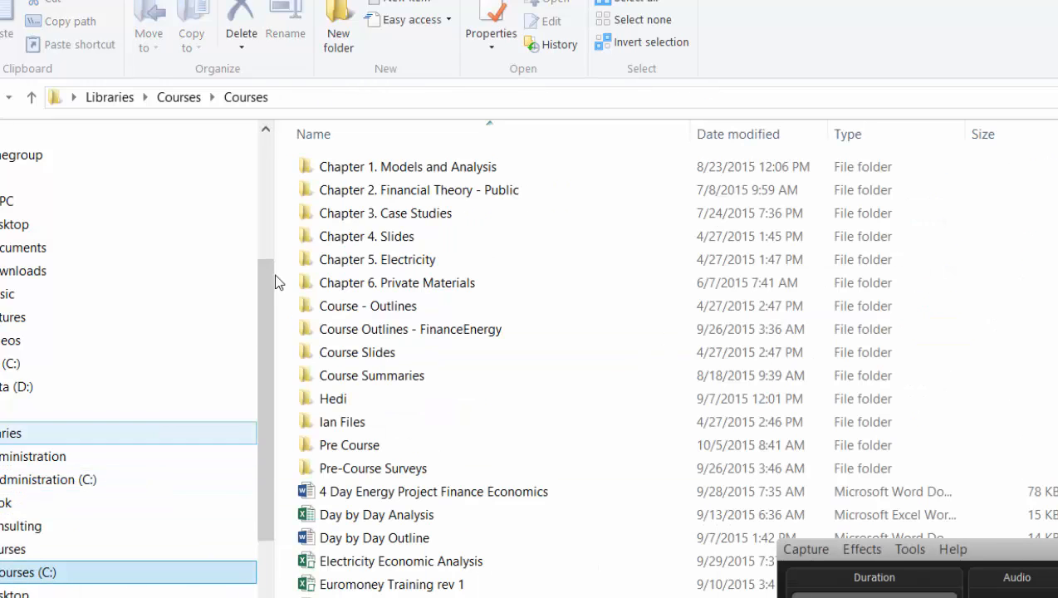
{"action": "double_click", "coordinate": [353, 168]}
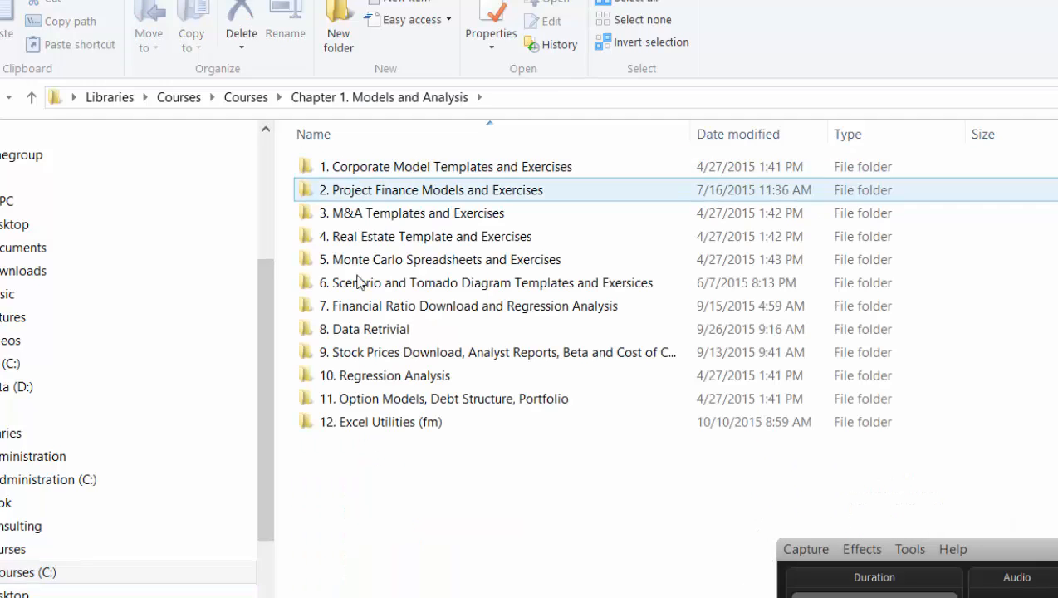
{"action": "double_click", "coordinate": [353, 423]}
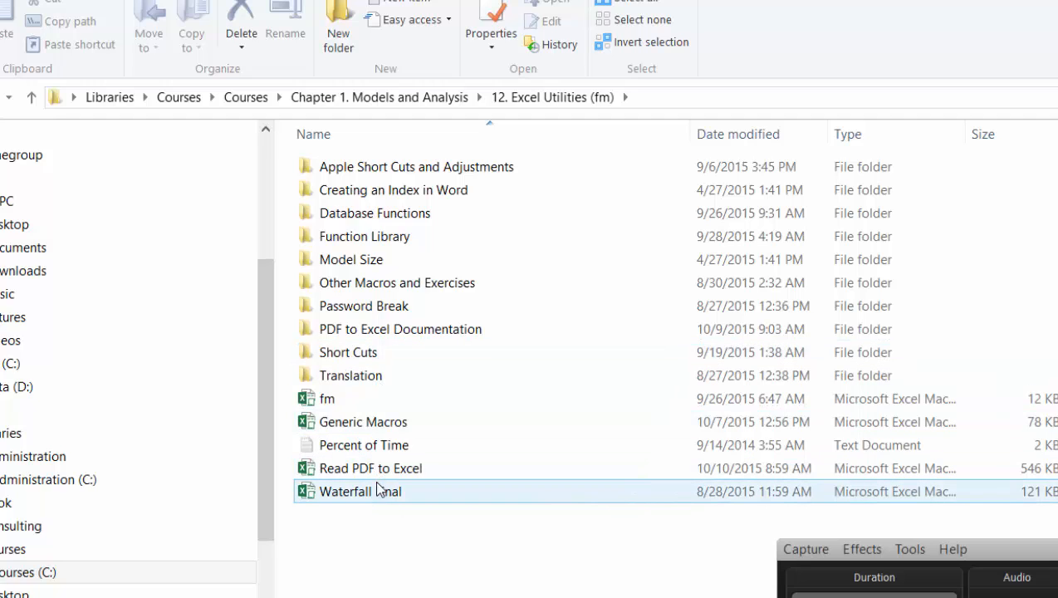
{"action": "double_click", "coordinate": [353, 423]}
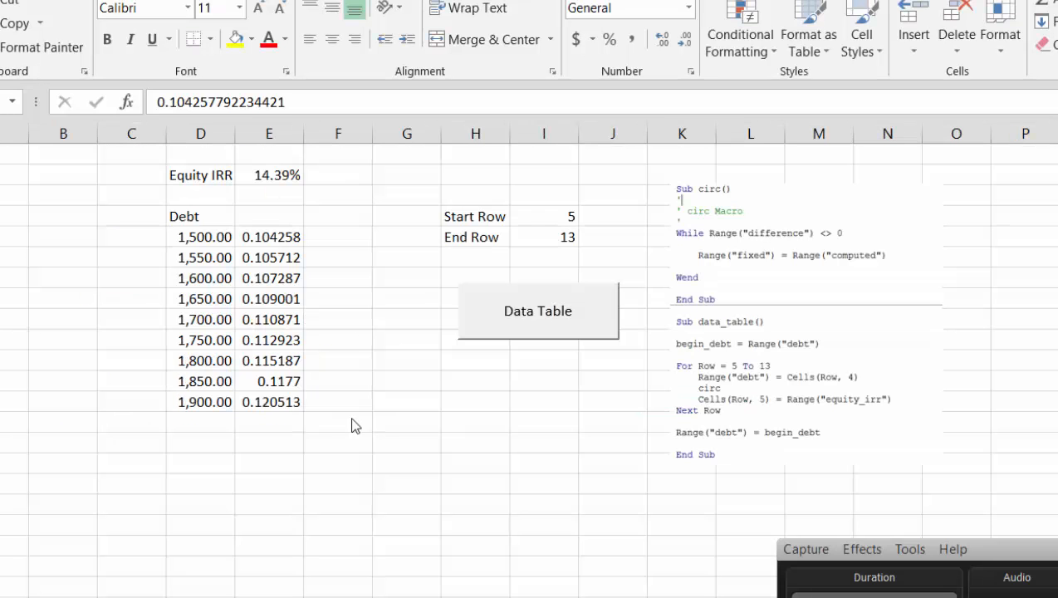
Format the IRR results in E5:E13 as percentages with two decimals
{"action": "key", "text": "ctrl+shift+5"}
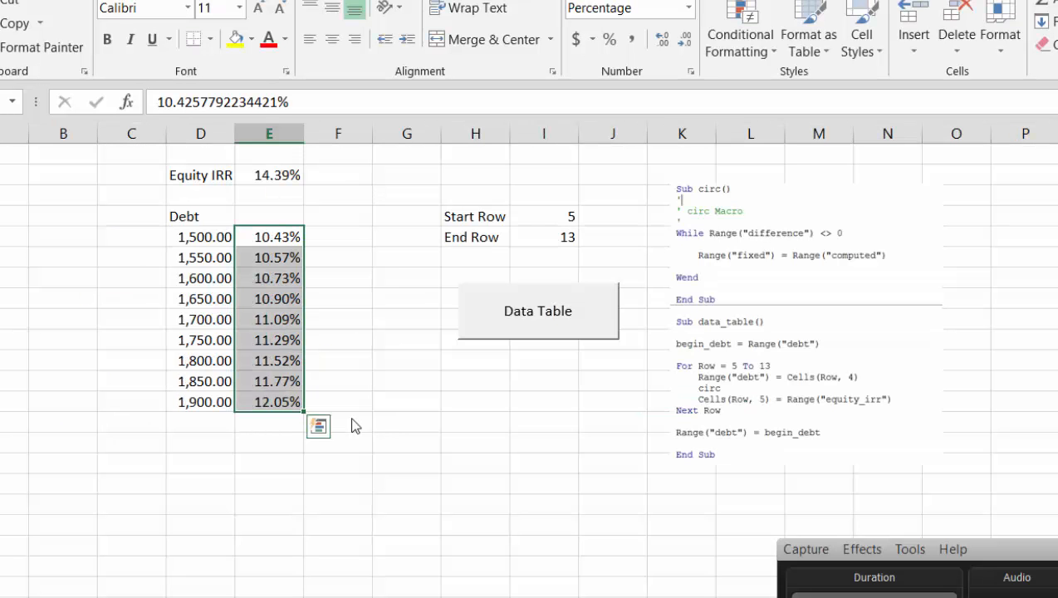
{"action": "key", "text": "Left"}
{"action": "key", "text": "Left"}
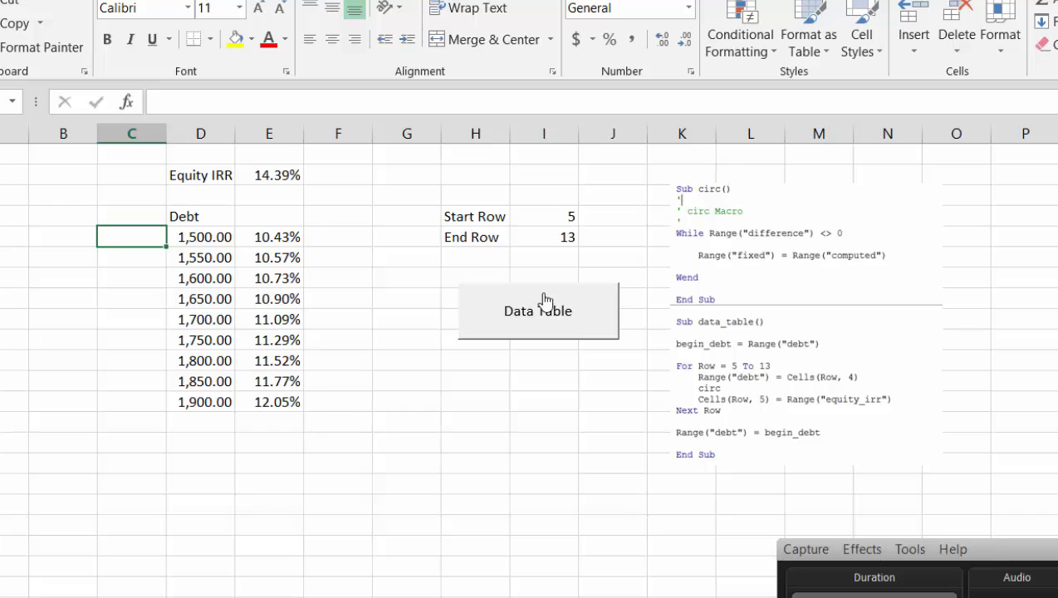
Enter the label base col in H6, below End Row
{"action": "left_click", "coordinate": [481, 246]}
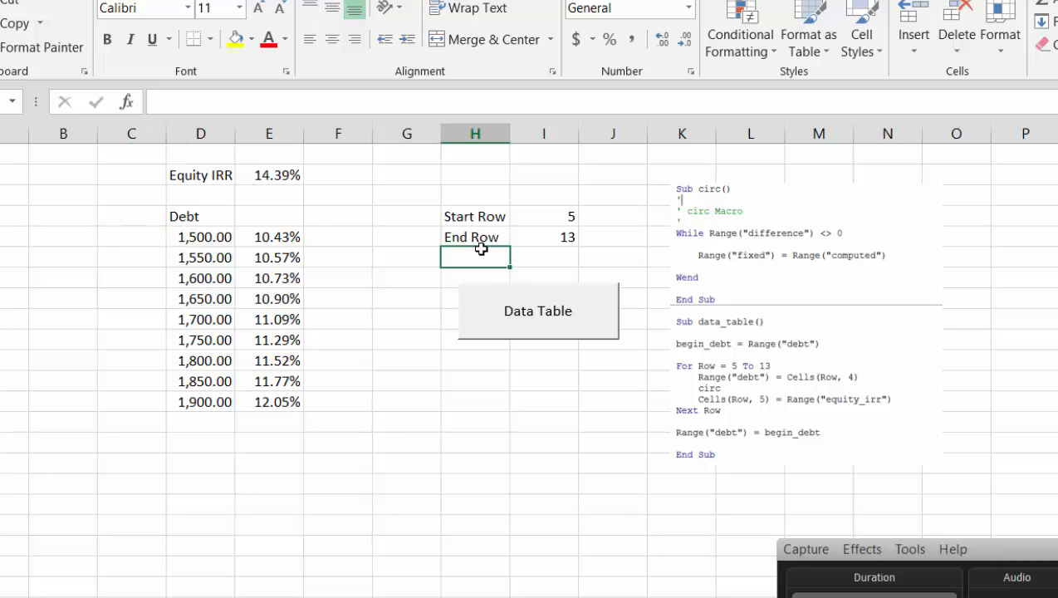
{"action": "type", "text": "base col"}
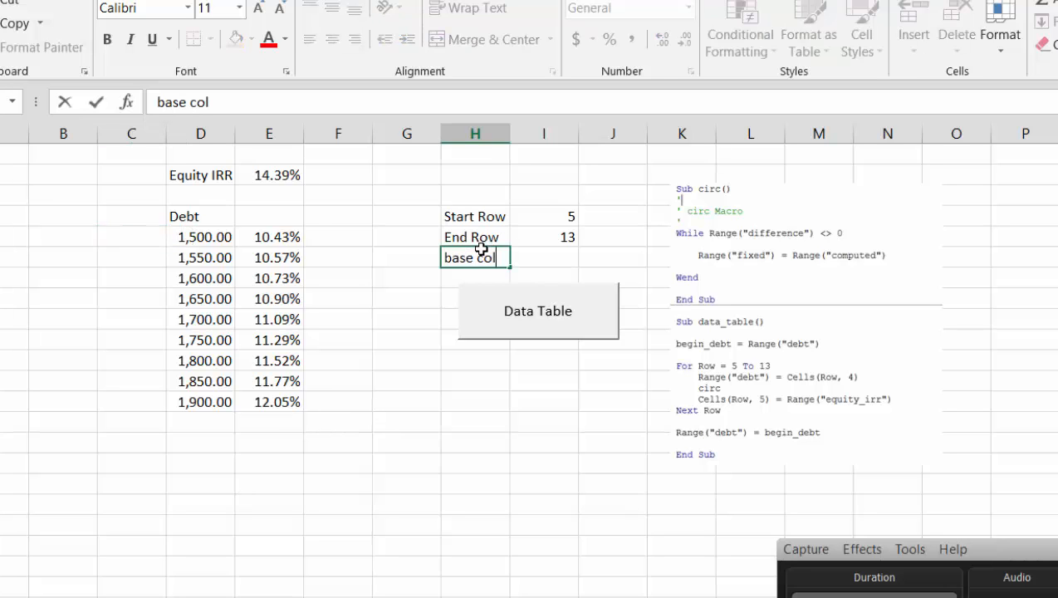
{"action": "key", "text": "Return"}
Enter a COLUMN formula in I6 that returns the column number of the Debt column D
{"action": "key", "text": "Up"}
{"action": "key", "text": "Right"}
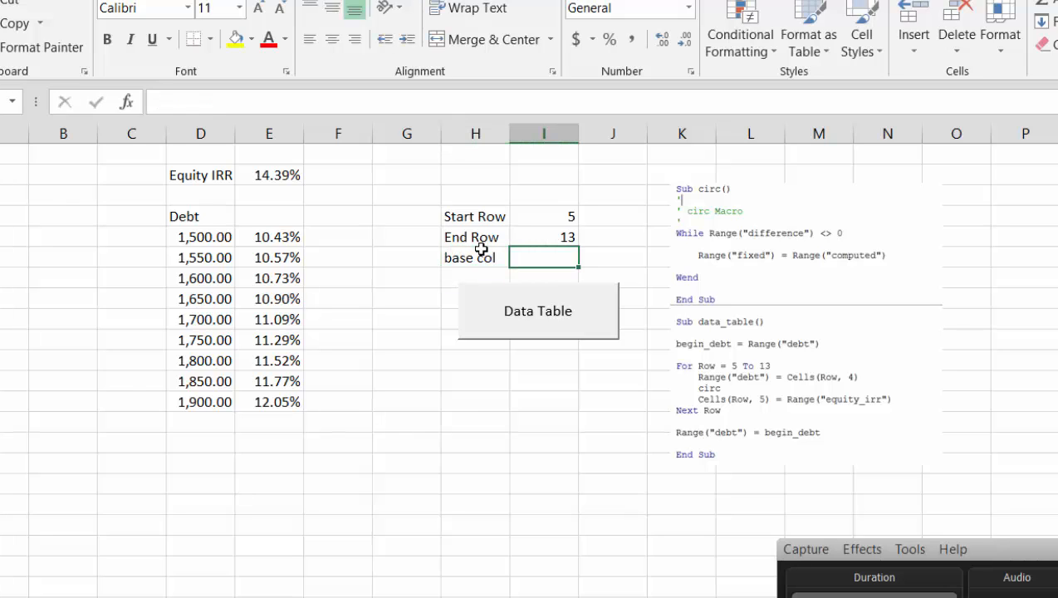
{"action": "type", "text": "="}
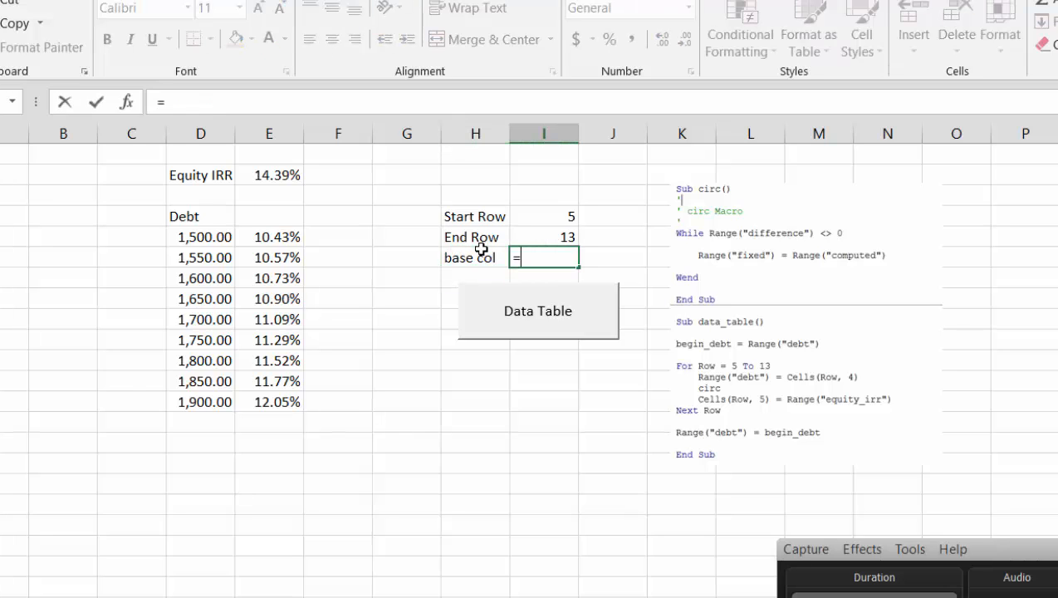
{"action": "type", "text": "co"}
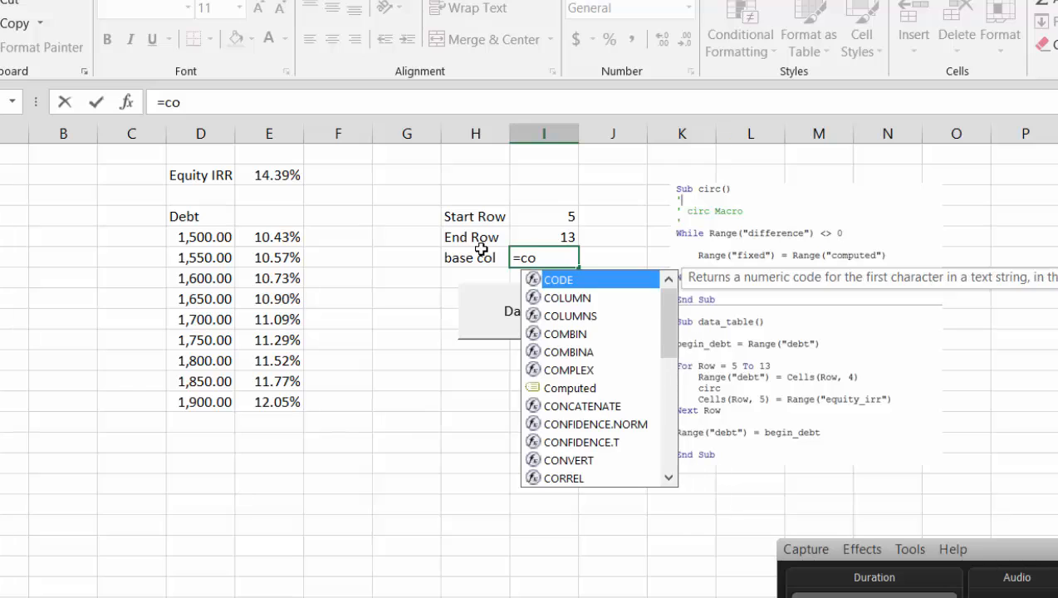
{"action": "type", "text": "lum"}
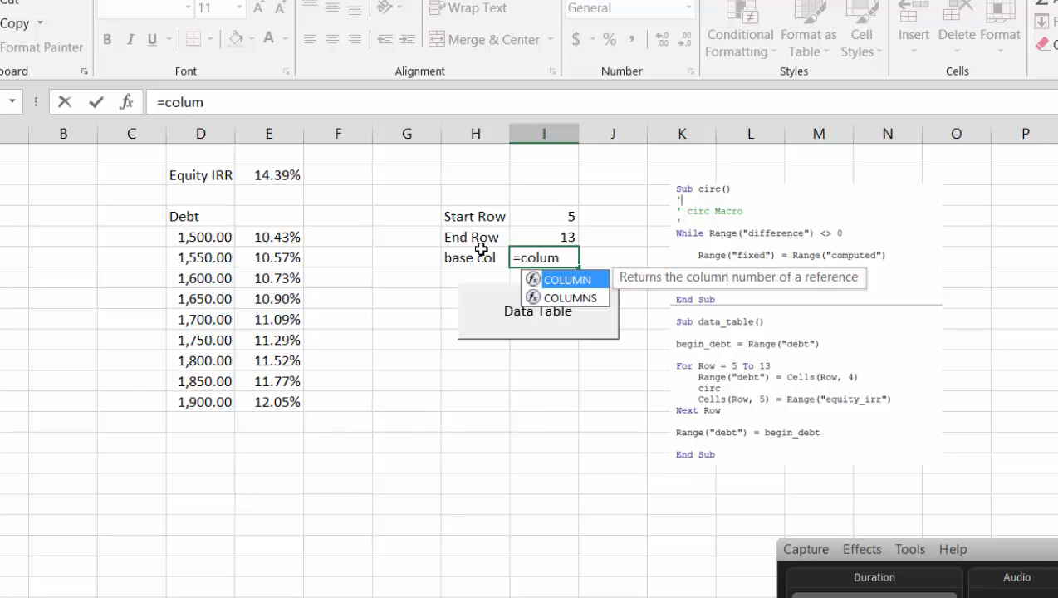
{"action": "key", "text": "Tab"}
{"action": "left_click", "coordinate": [482, 250]}
{"action": "key", "text": "Left"}
{"action": "key", "text": "Left"}
{"action": "key", "text": "Left"}
{"action": "key", "text": "Left"}
{"action": "key", "text": "Return"}
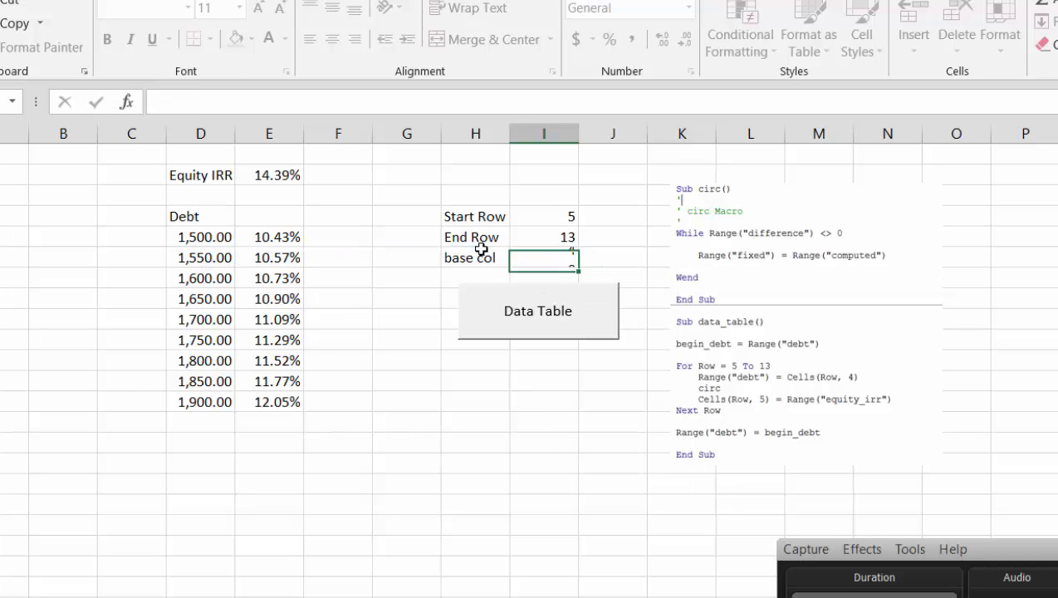
Move the Data Table button down to about H12:J14
{"action": "right_click", "coordinate": [509, 293]}
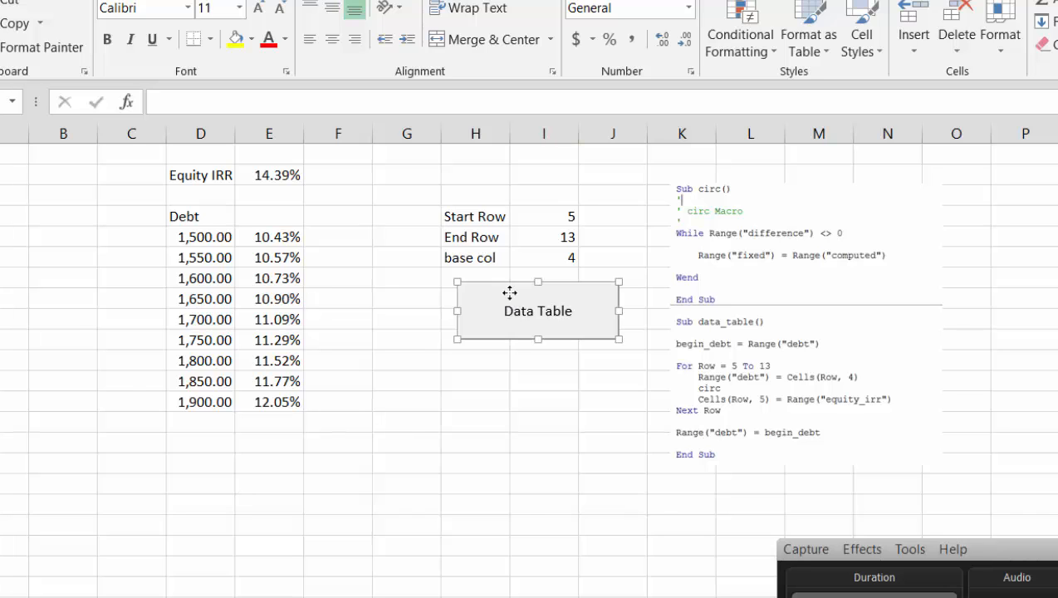
{"action": "key", "text": "Escape"}
{"action": "left_click_drag", "start_coordinate": [507, 292], "coordinate": [502, 388]}
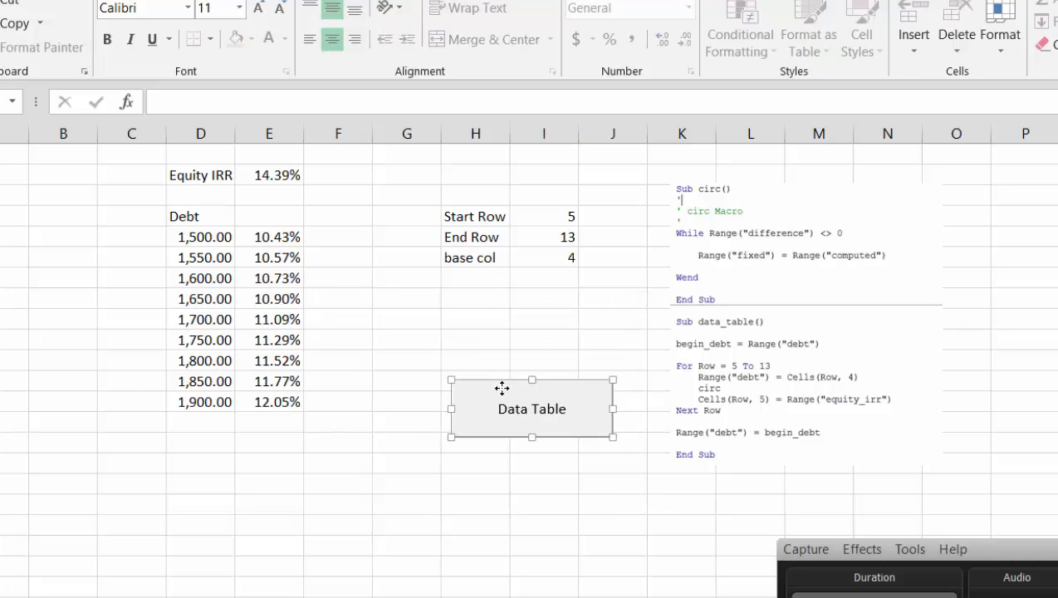
Enter the label output col in H7, below base col
{"action": "left_click", "coordinate": [476, 274]}
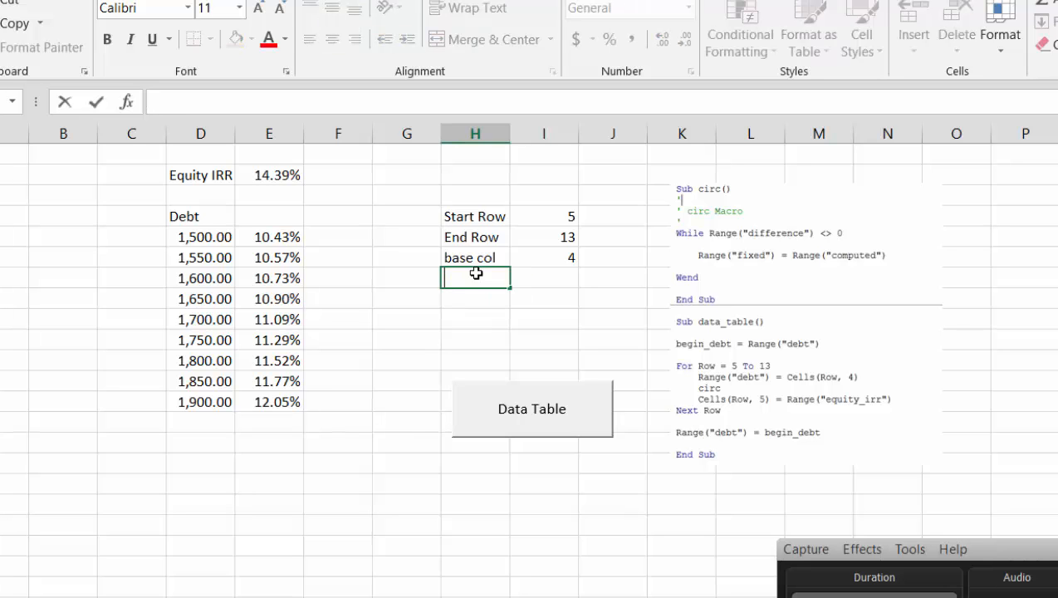
{"action": "type", "text": "output col"}
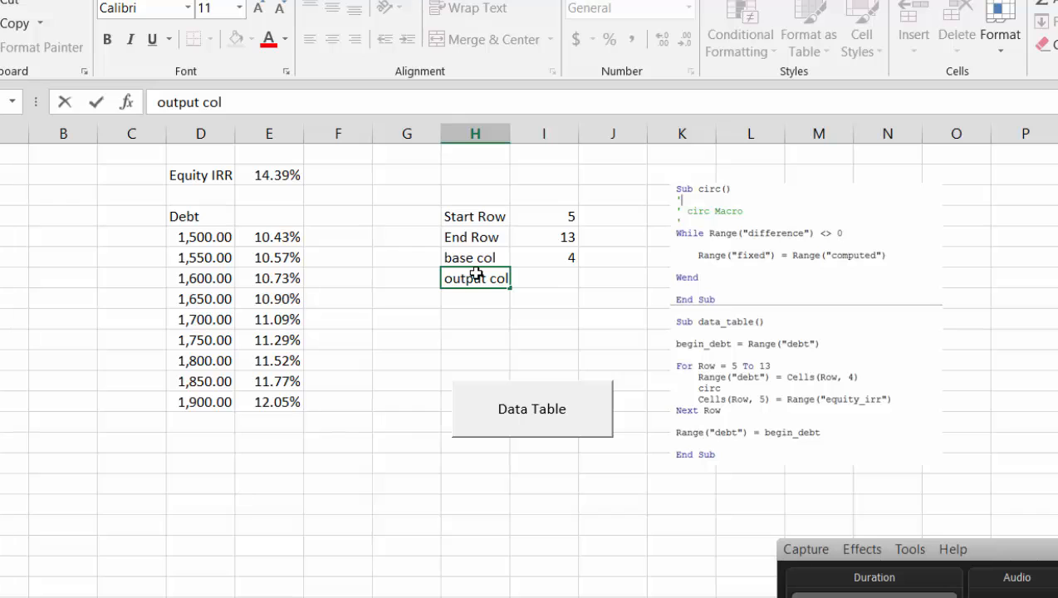
{"action": "key", "text": "Return"}
Enter =COLUMN(E7) in I7 to return the column number of the IRR results
{"action": "key", "text": "Up"}
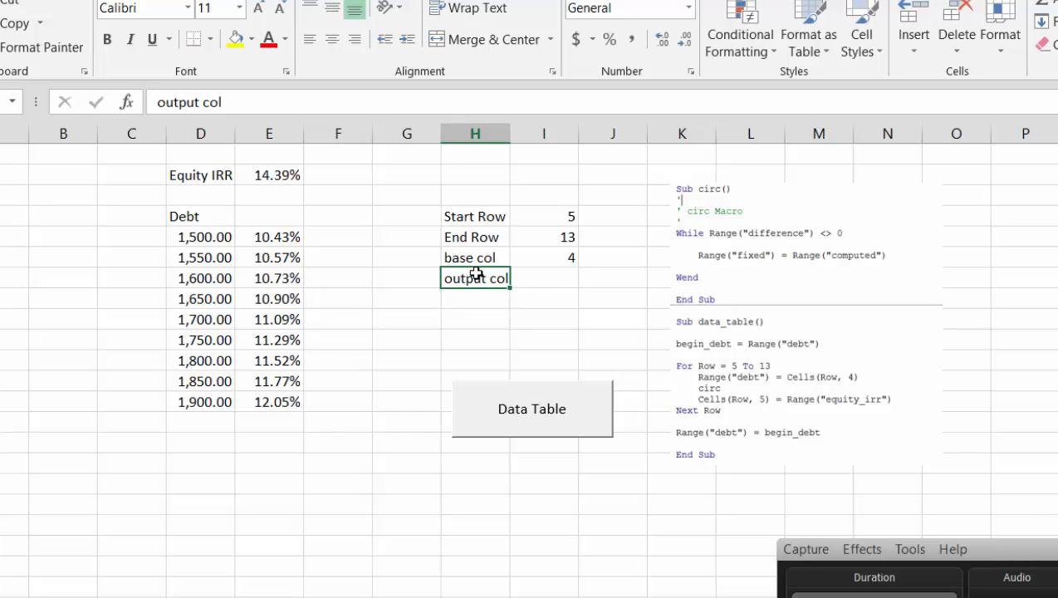
{"action": "key", "text": "Right"}
{"action": "type", "text": "=col"}
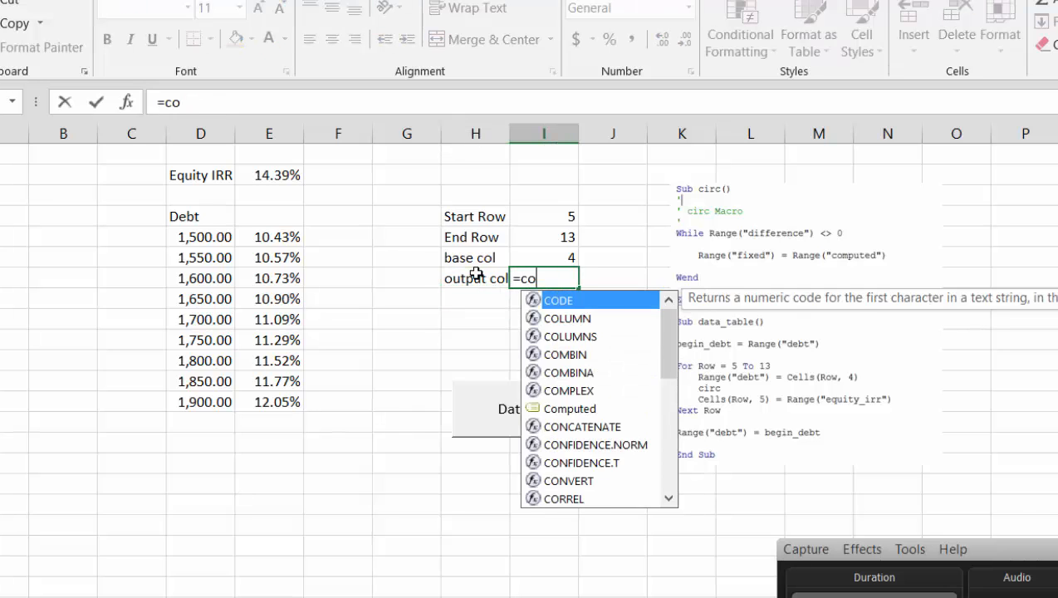
{"action": "key", "text": "Tab"}
{"action": "key", "text": "Left"}
{"action": "key", "text": "Up"}
{"action": "key", "text": "Up"}
{"action": "key", "text": "Left"}
{"action": "key", "text": "Left"}
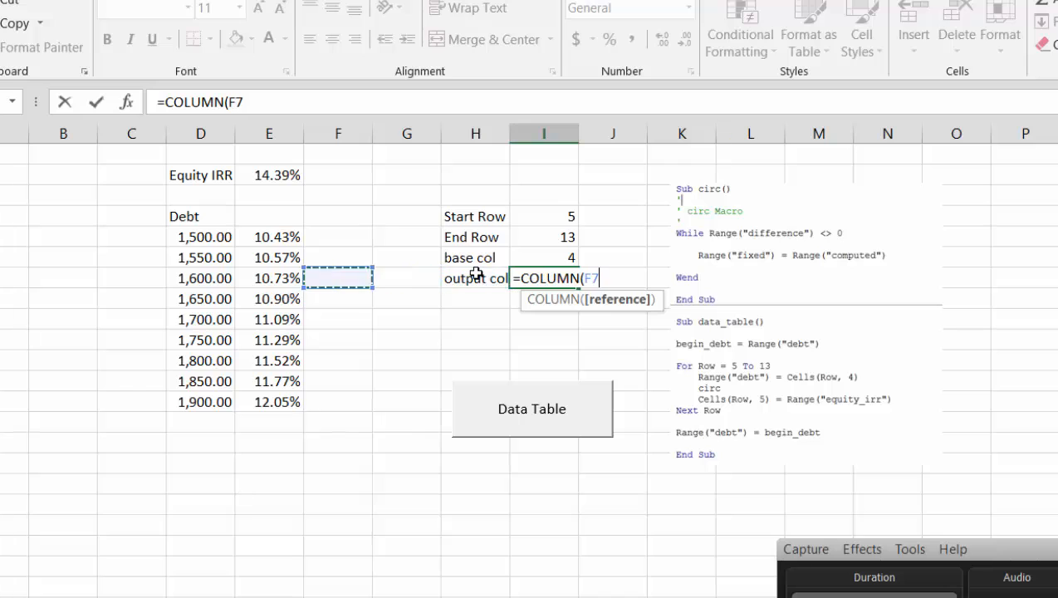
{"action": "key", "text": "Left"}
{"action": "key", "text": "Return"}
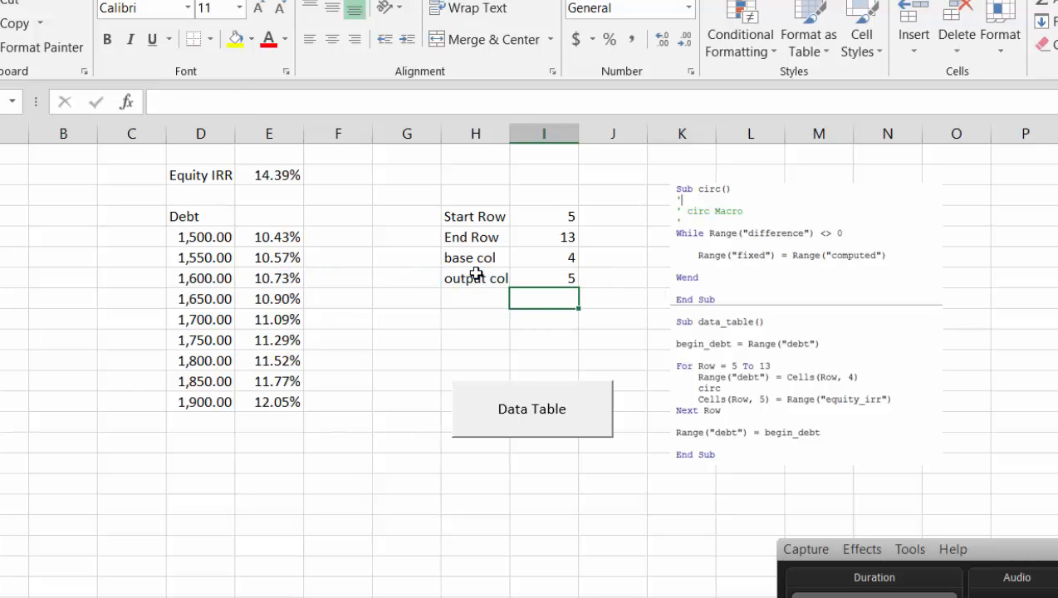
Open the data_table macro assigned to the Data Table button for editing and move the code window clear of the Debt table
{"action": "right_click", "coordinate": [508, 420]}
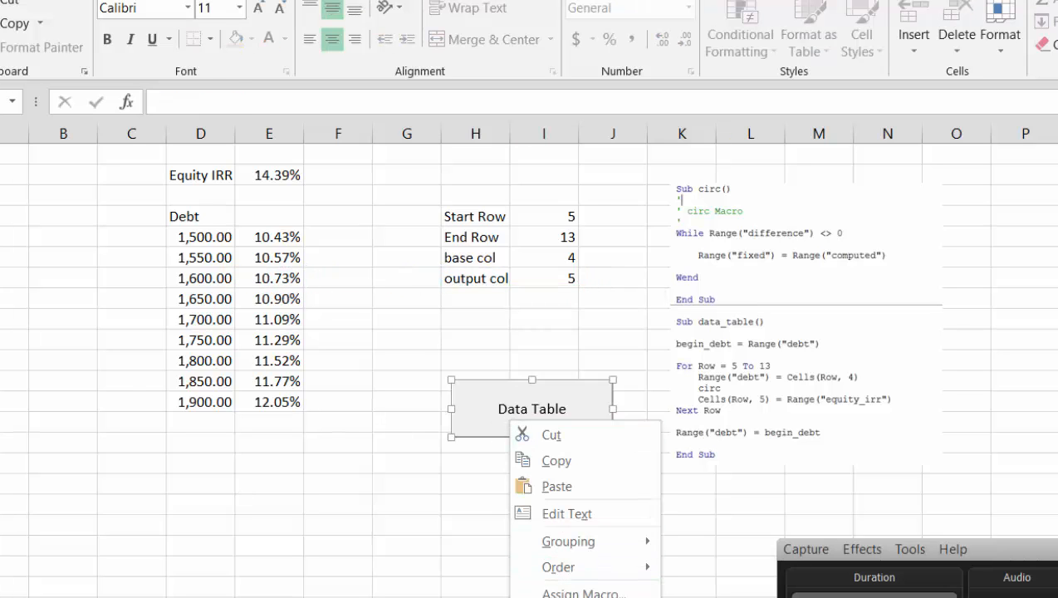
{"action": "left_click", "coordinate": [565, 592]}
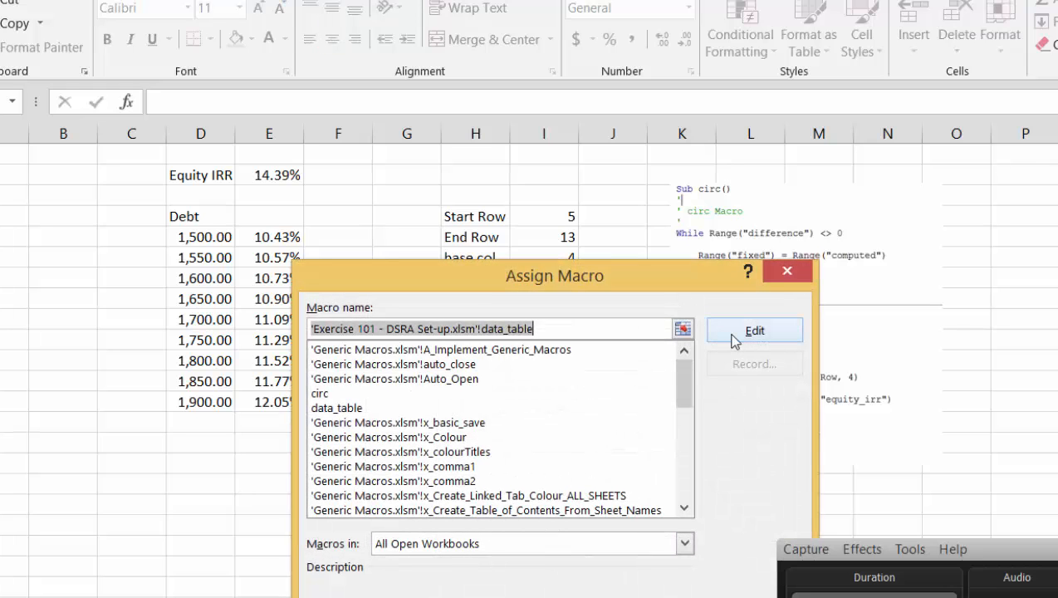
{"action": "left_click", "coordinate": [734, 332]}
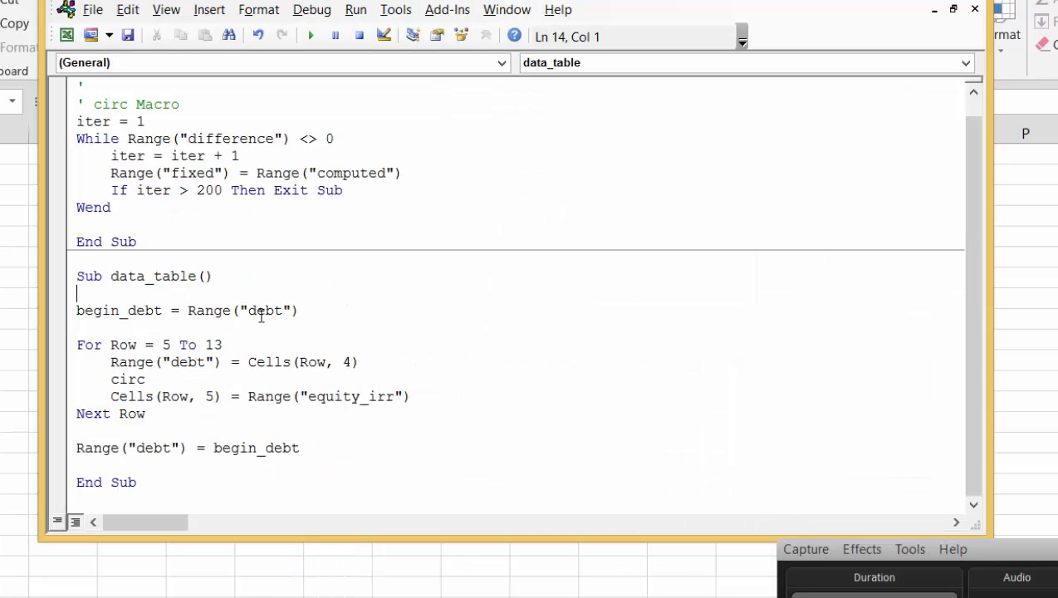
{"action": "key", "text": "Down"}
{"action": "key", "text": "Down"}
{"action": "key", "text": "Down"}
{"action": "left_click_drag", "start_coordinate": [171, 0], "coordinate": [589, 0]}
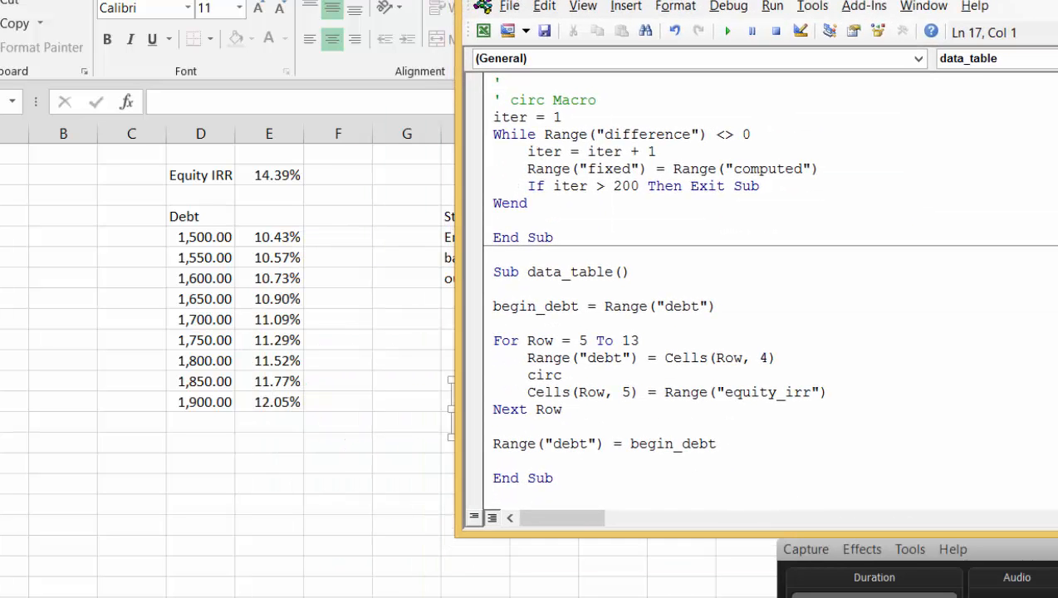
Replace the fixed start row 5 in the data_table For loop with Range("start_row")
{"action": "key", "text": "Right"}
{"action": "key", "text": "Right"}
{"action": "key", "text": "Right"}
{"action": "key", "text": "Right"}
{"action": "key", "text": "Right"}
{"action": "key", "text": "Right"}
{"action": "key", "text": "Right"}
{"action": "key", "text": "Right"}
{"action": "key", "text": "Right"}
{"action": "key", "text": "Right"}
{"action": "type", "text": "range("}
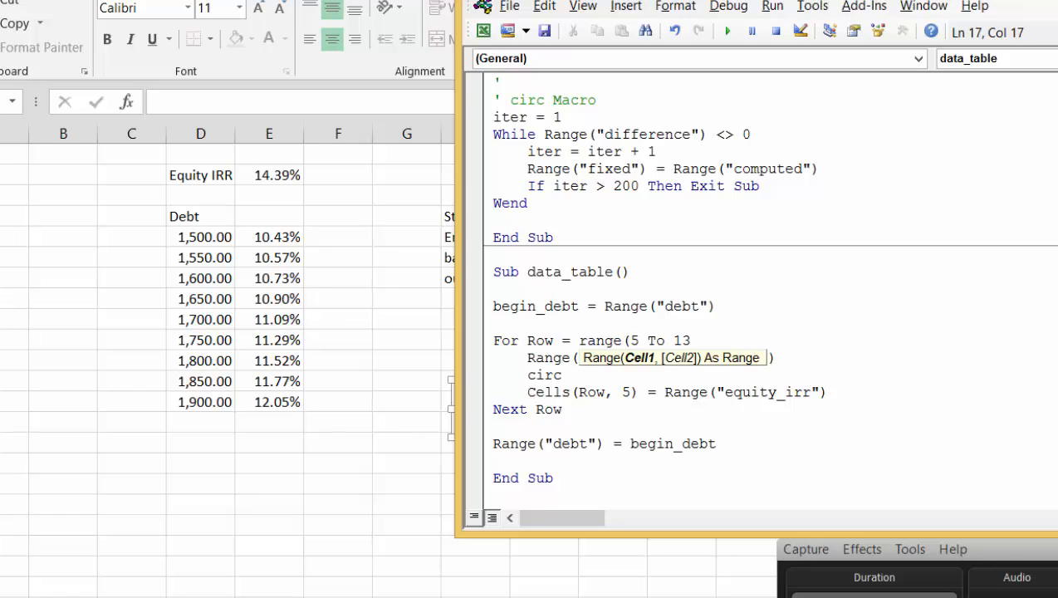
{"action": "type", "text": "\"s"}
{"action": "type", "text": "tart_ro"}
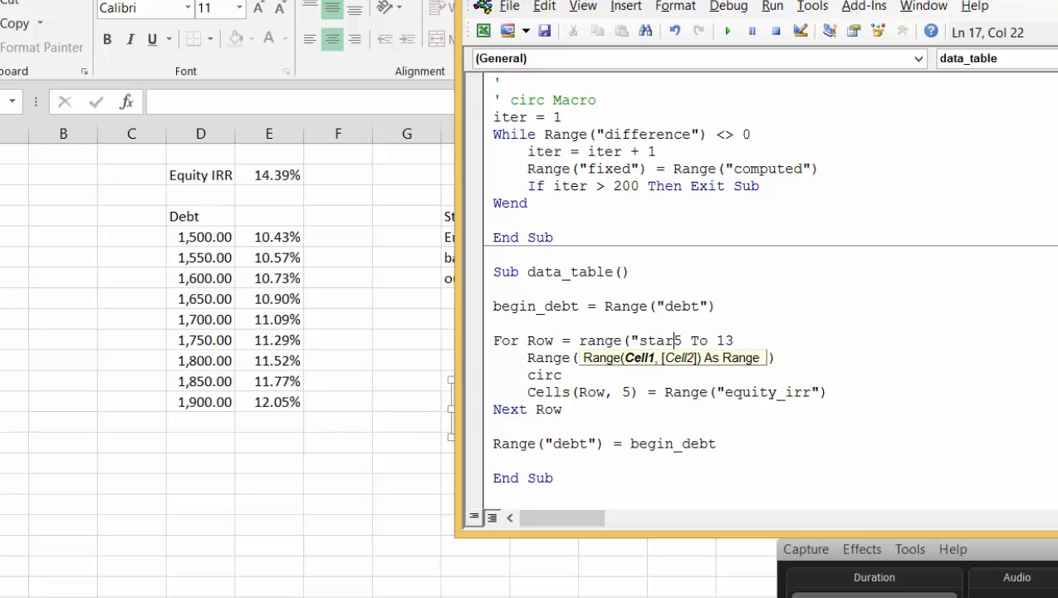
{"action": "type", "text": "w\""}
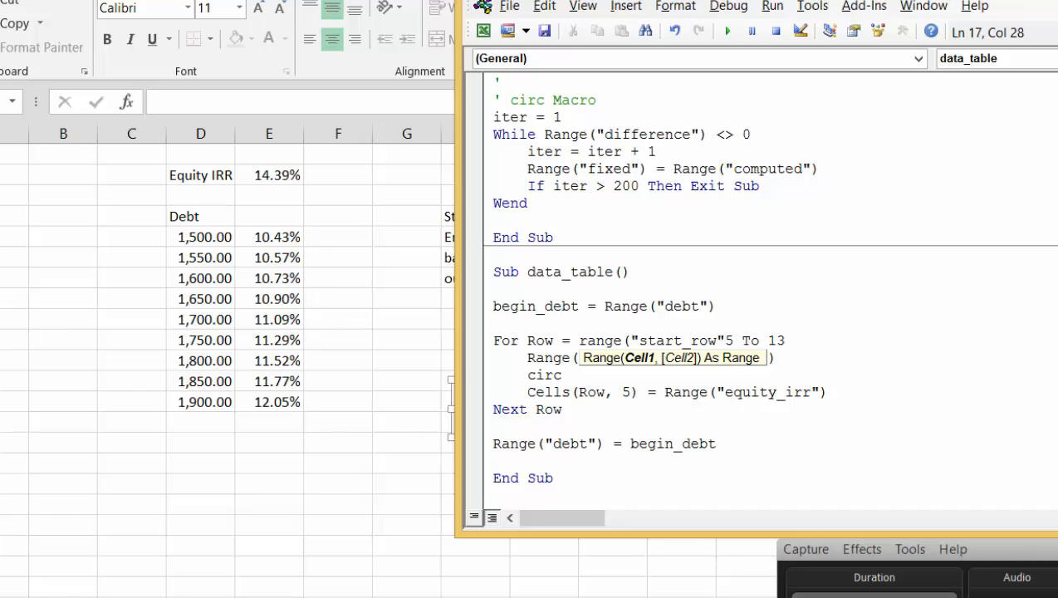
{"action": "type", "text": ")"}
{"action": "key", "text": "Delete"}
Replace the fixed end row 13 in the data_table For loop with Range("end_row")
{"action": "key", "text": "Right"}
{"action": "key", "text": "Right"}
{"action": "key", "text": "Right"}
{"action": "key", "text": "Right"}
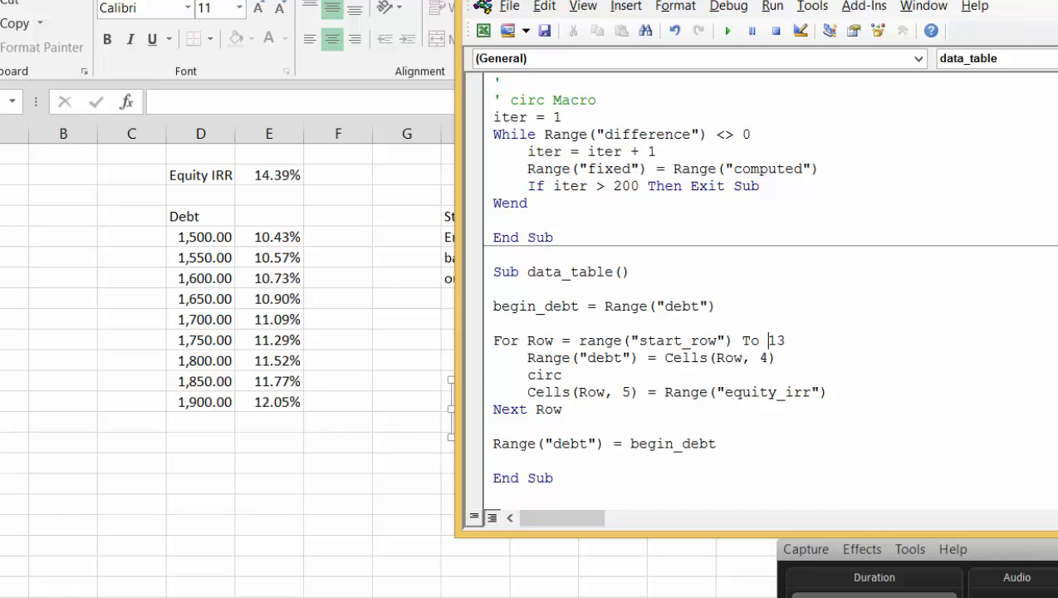
{"action": "type", "text": "range("}
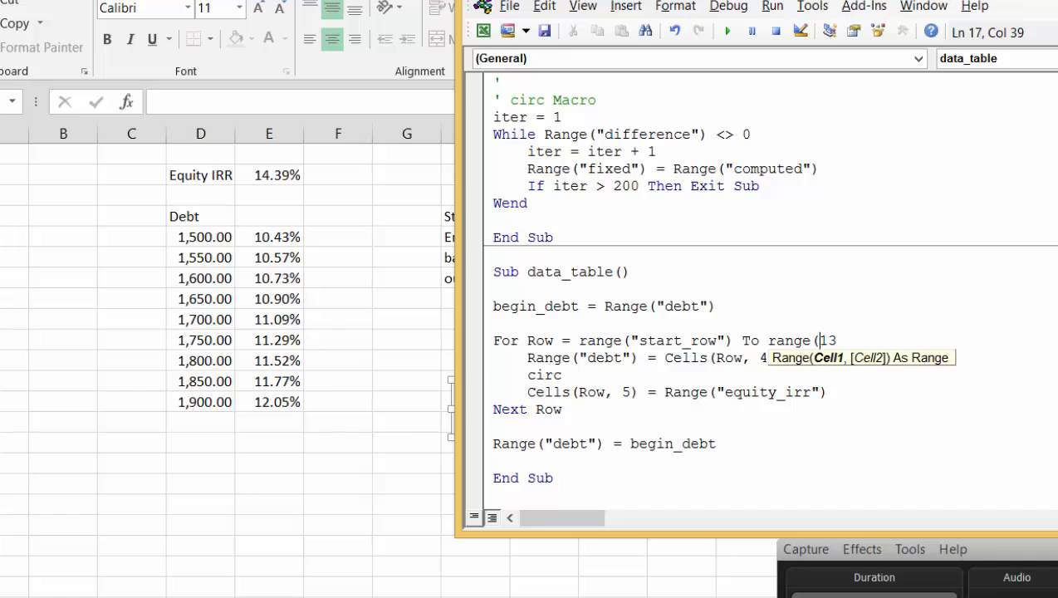
{"action": "type", "text": "\"end_r"}
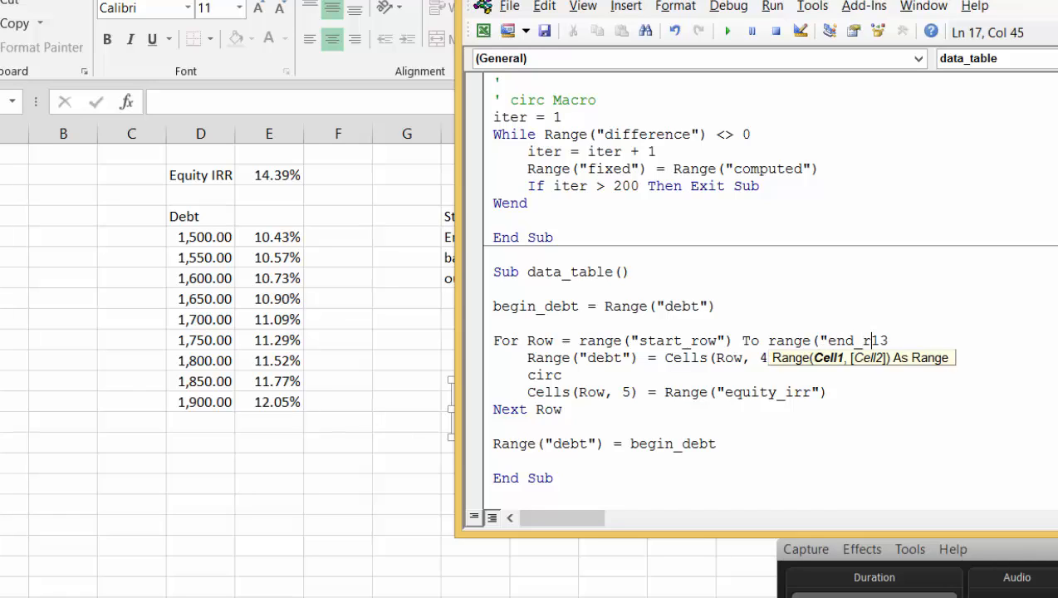
{"action": "type", "text": "ow\")"}
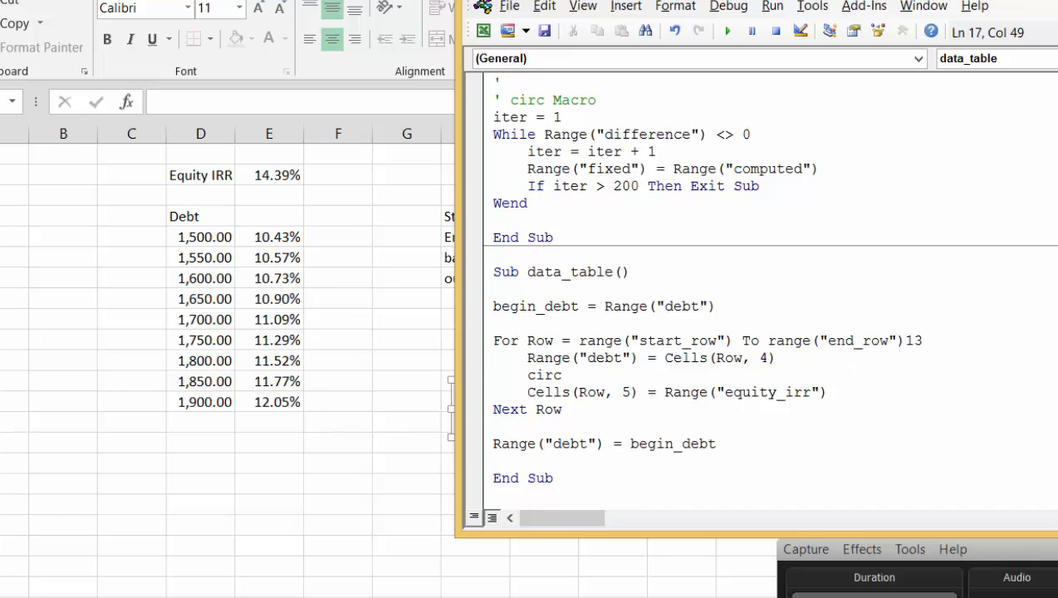
{"action": "key", "text": "Delete"}
{"action": "key", "text": "Delete"}
Replace column 4 in the Cells reference that feeds Range("debt") with Range("base_col")
{"action": "key", "text": "Down"}
{"action": "key", "text": "Left"}
{"action": "key", "text": "Left"}
{"action": "type", "text": "range(\""}
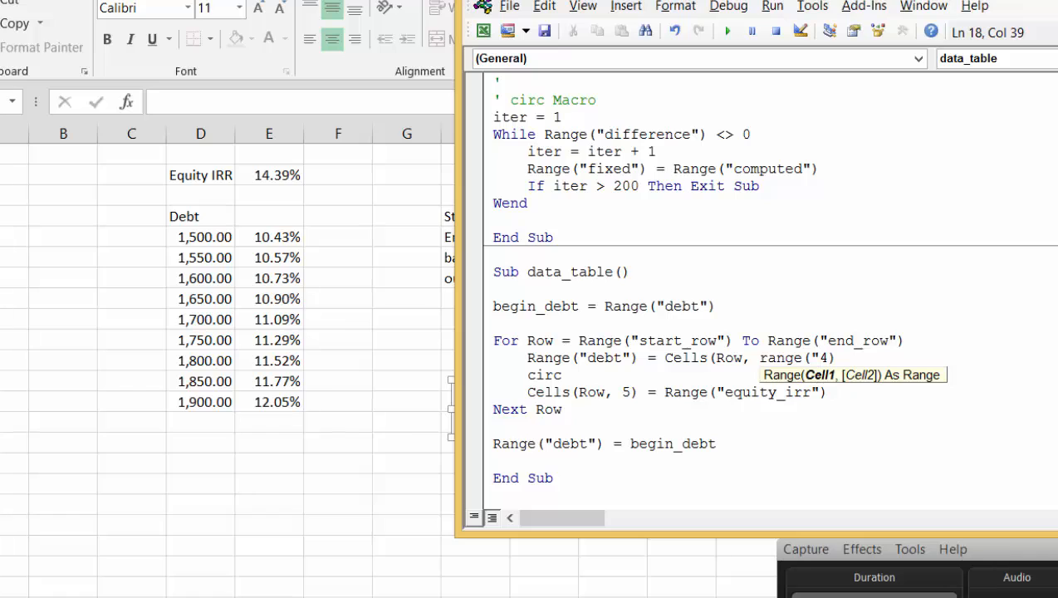
{"action": "type", "text": "b"}
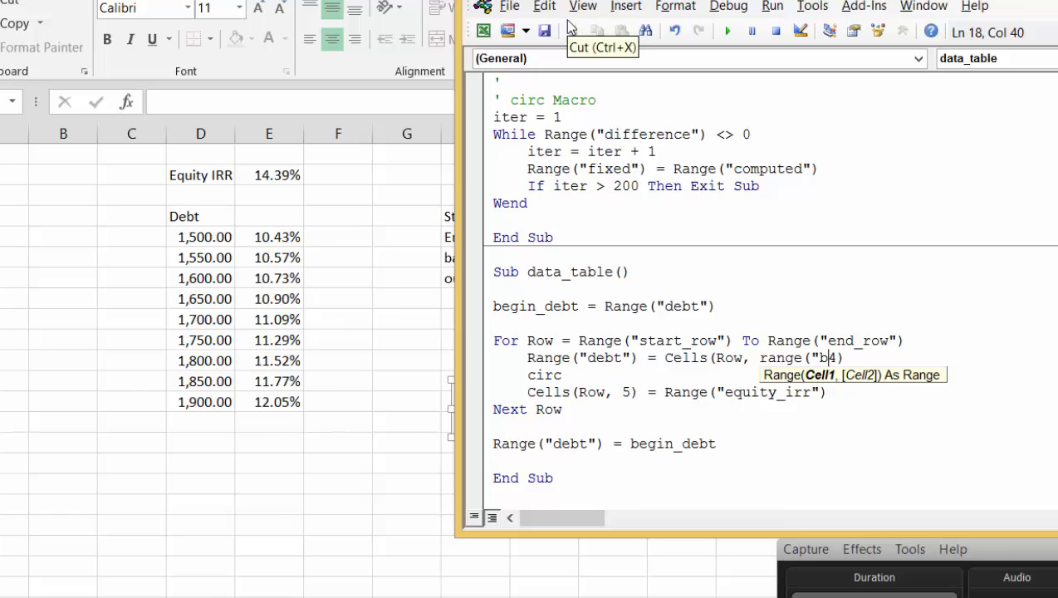
{"action": "type", "text": "ase_col\""}
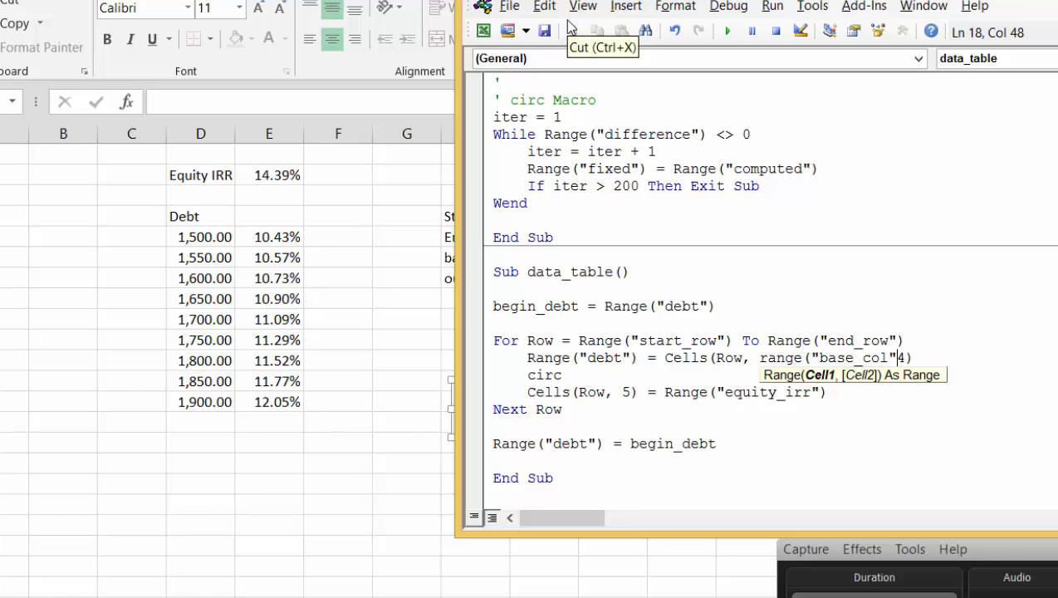
{"action": "type", "text": ")"}
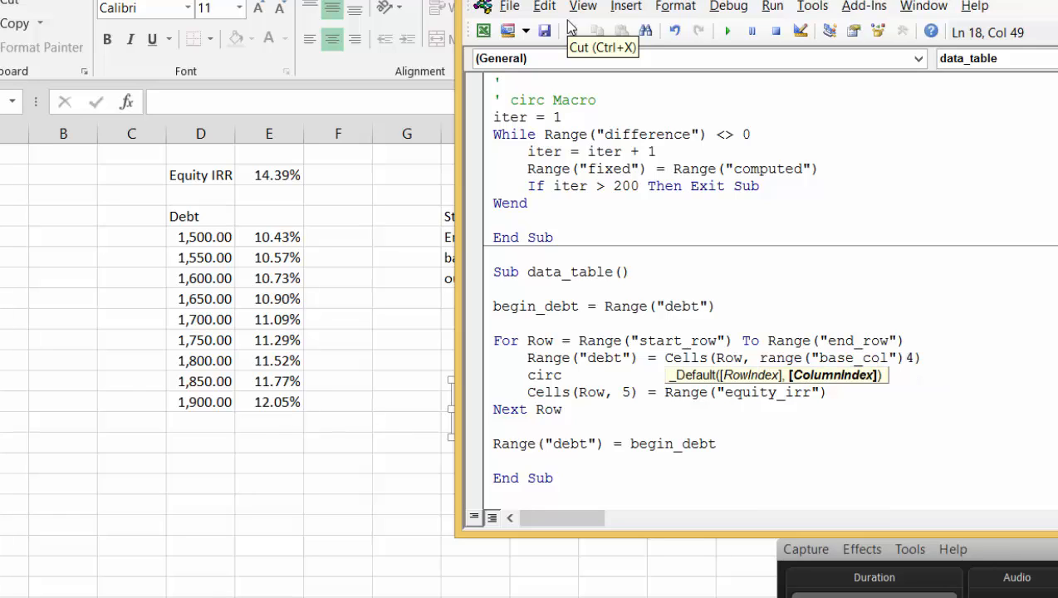
{"action": "key", "text": "Delete"}
Replace column 5 in the Cells reference that receives equity_irr with Range("out_col")
{"action": "key", "text": "Down"}
{"action": "key", "text": "Down"}
{"action": "key", "text": "Left"}
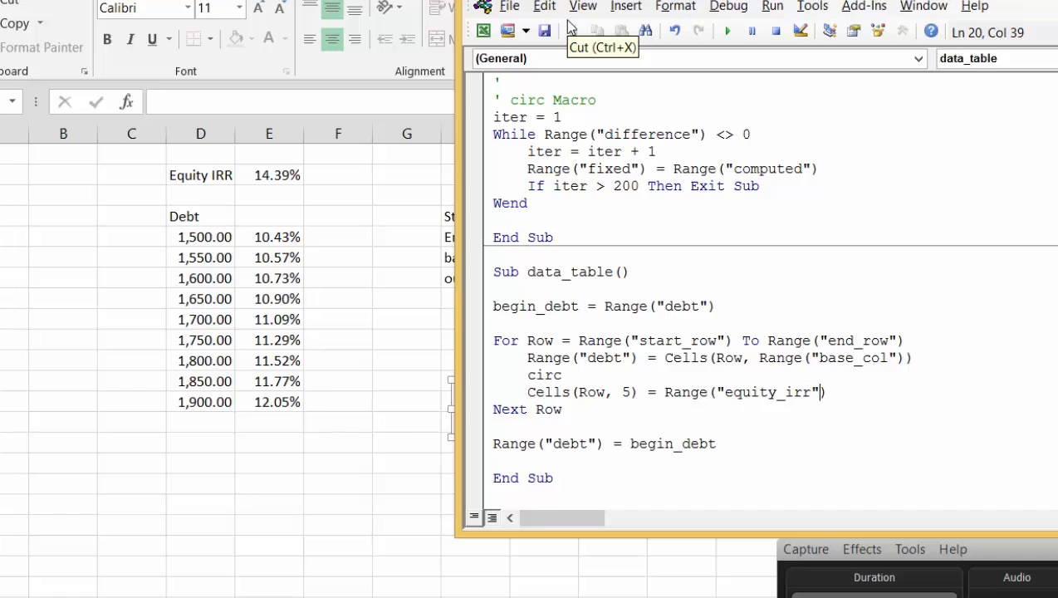
{"action": "key", "text": "Left"}
{"action": "key", "text": "Left"}
{"action": "key", "text": "Left"}
{"action": "key", "text": "Left"}
{"action": "key", "text": "Left"}
{"action": "key", "text": "Left"}
{"action": "key", "text": "Left"}
{"action": "key", "text": "Left"}
{"action": "key", "text": "Left"}
{"action": "key", "text": "Left"}
{"action": "key", "text": "Left"}
{"action": "key", "text": "Left"}
{"action": "key", "text": "Left"}
{"action": "key", "text": "Left"}
{"action": "key", "text": "Left"}
{"action": "key", "text": "Left"}
{"action": "key", "text": "Left"}
{"action": "key", "text": "Left"}
{"action": "key", "text": "Left"}
{"action": "key", "text": "Left"}
{"action": "key", "text": "Right"}
{"action": "type", "text": "range"}
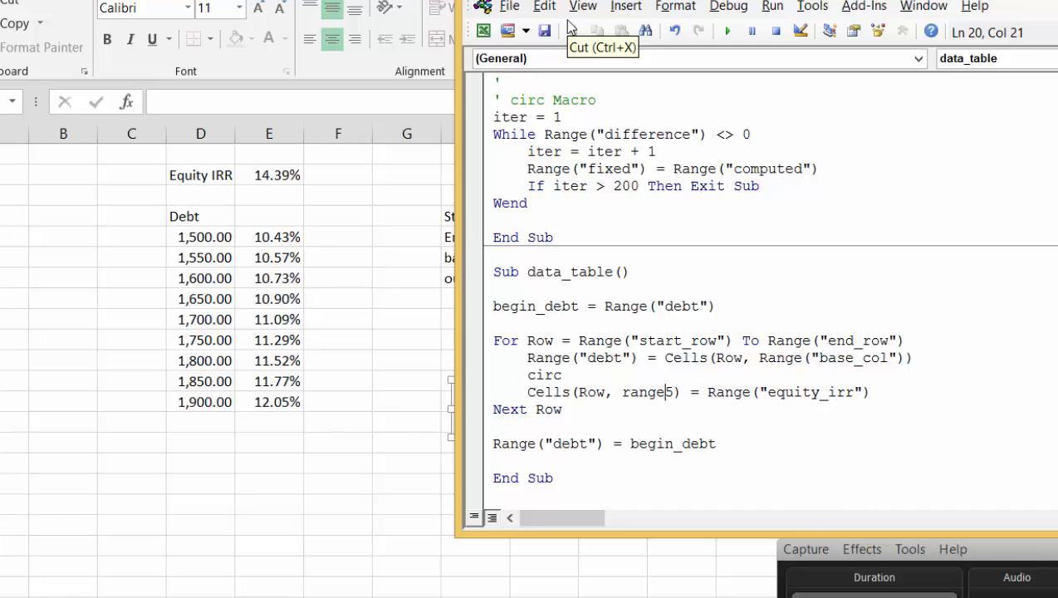
{"action": "type", "text": "(\""}
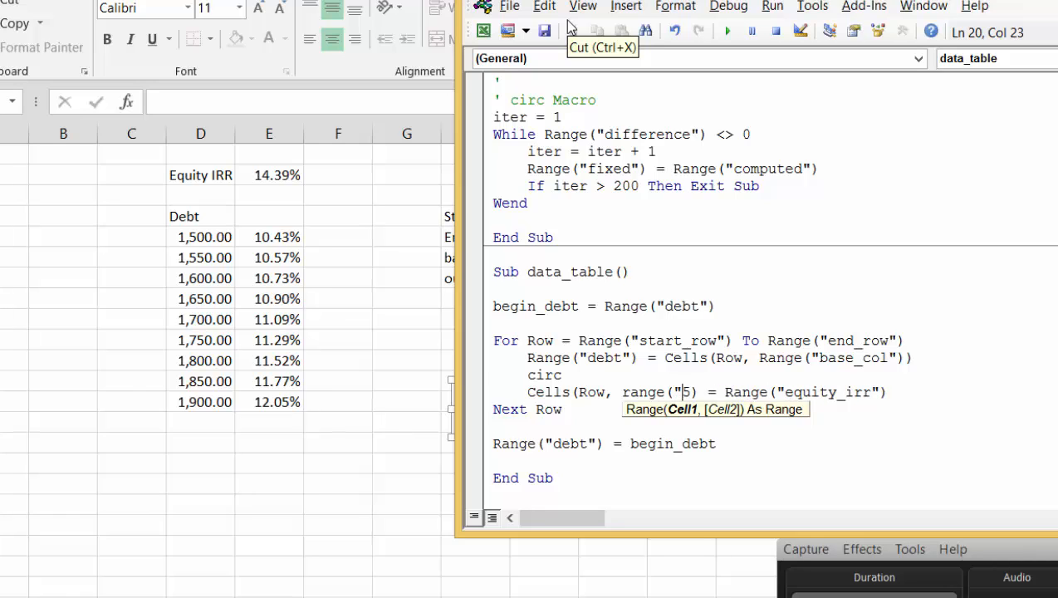
{"action": "type", "text": "out_c"}
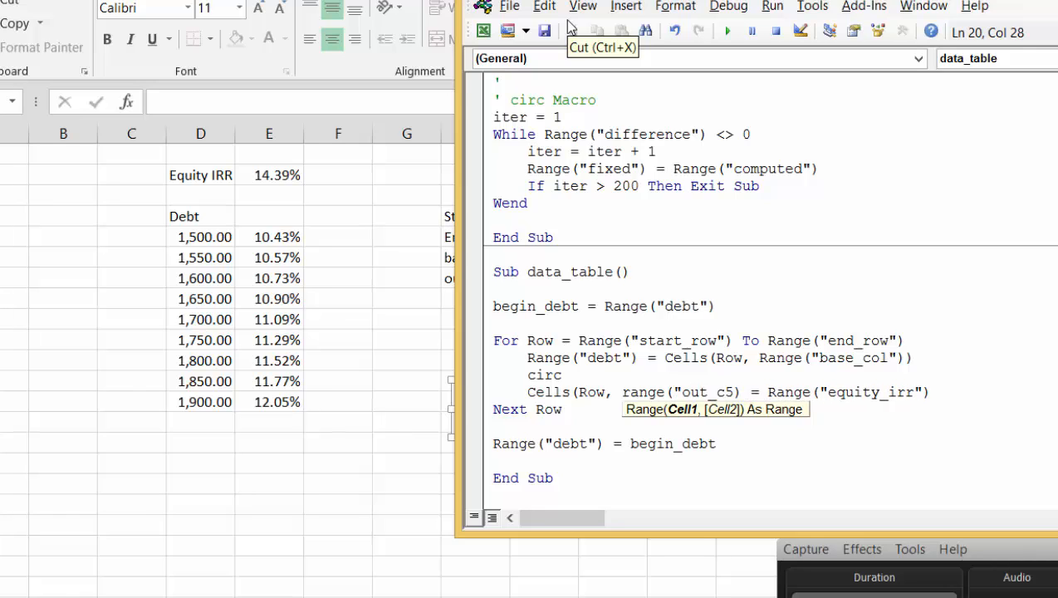
{"action": "type", "text": "ol\")"}
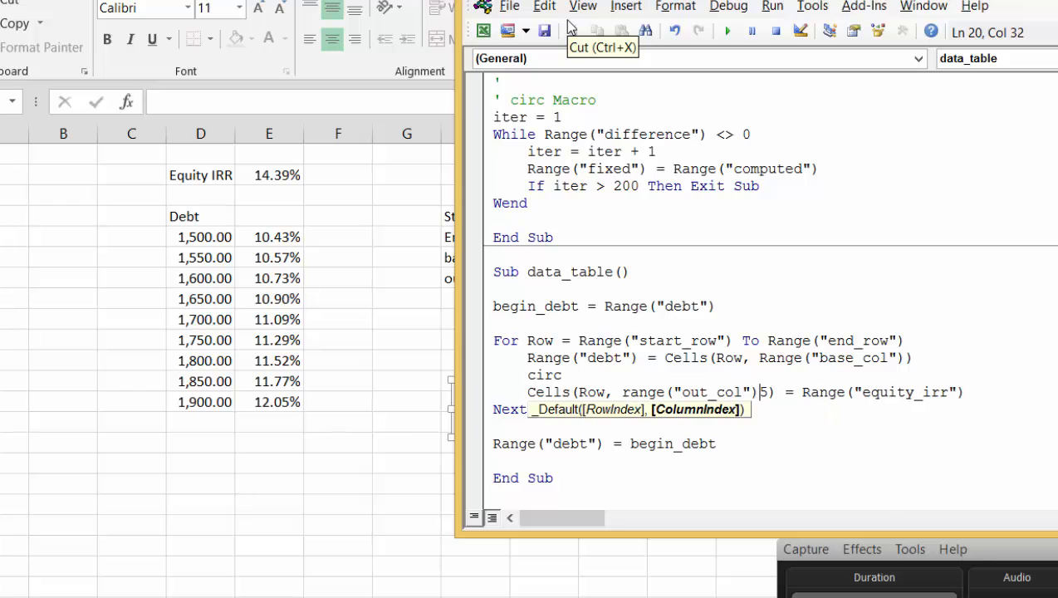
{"action": "key", "text": "Delete"}
{"action": "key", "text": "Up"}
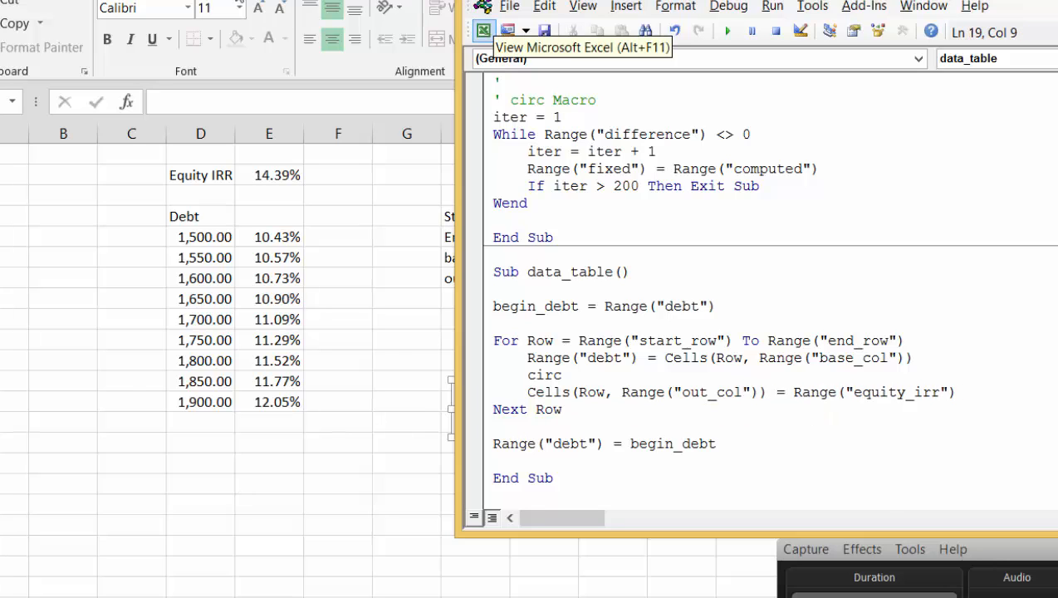
Return to the worksheet, run the macro with the Data Table button and enter debug mode in the code
{"action": "left_click", "coordinate": [381, 332]}
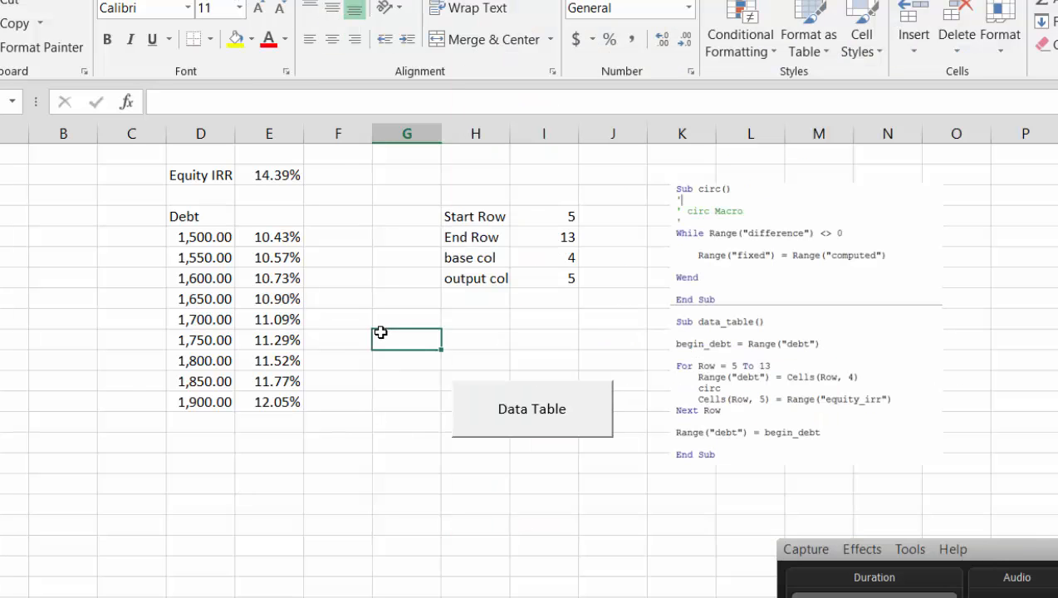
{"action": "left_click", "coordinate": [505, 407]}
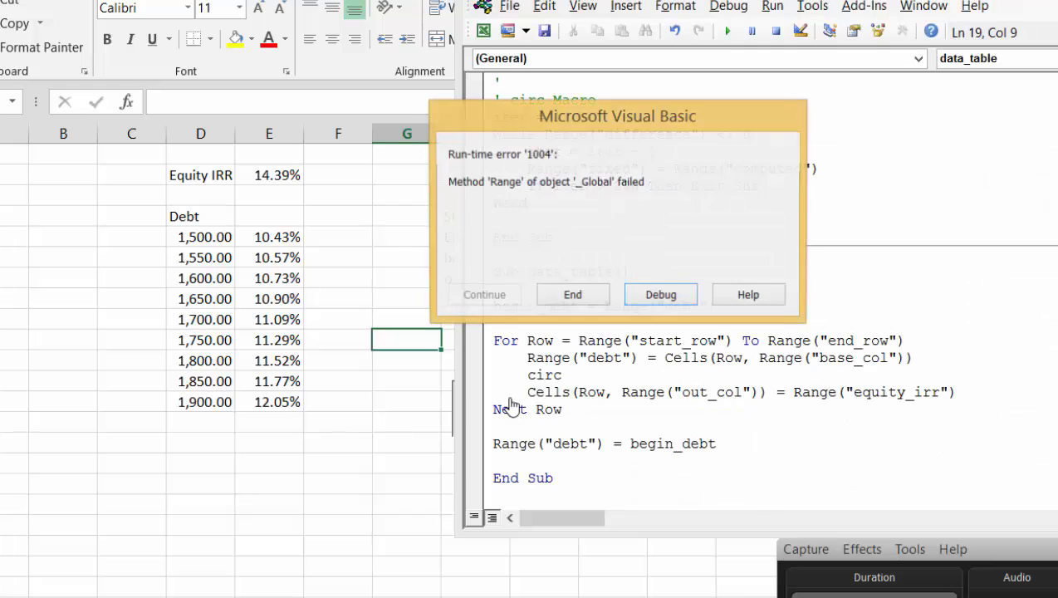
{"action": "left_click", "coordinate": [661, 297]}
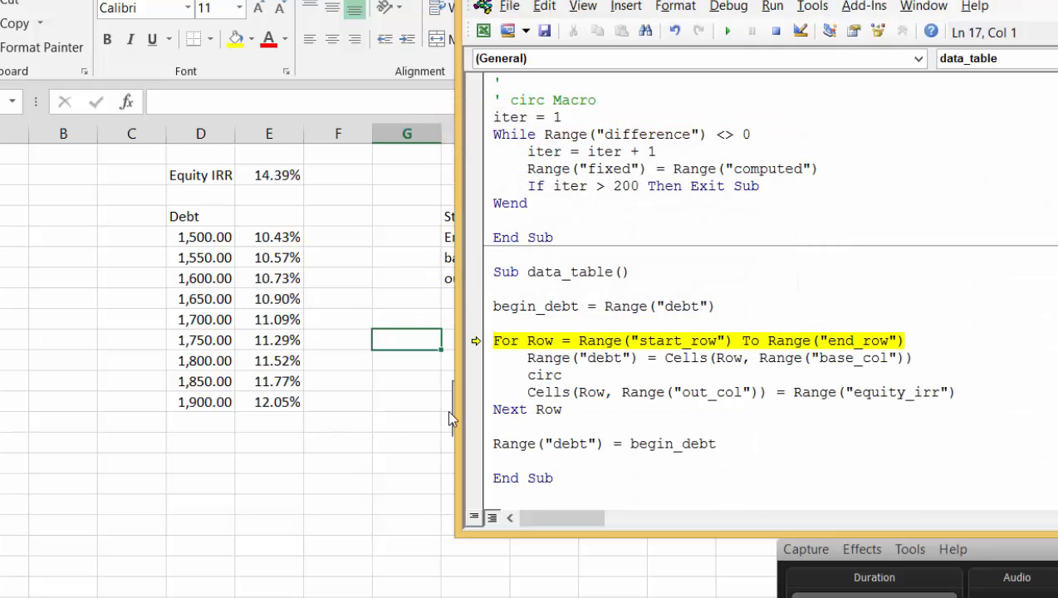
Create range names for the row and column inputs in H4:I7 from the labels in their left column
{"action": "left_click", "coordinate": [384, 370]}
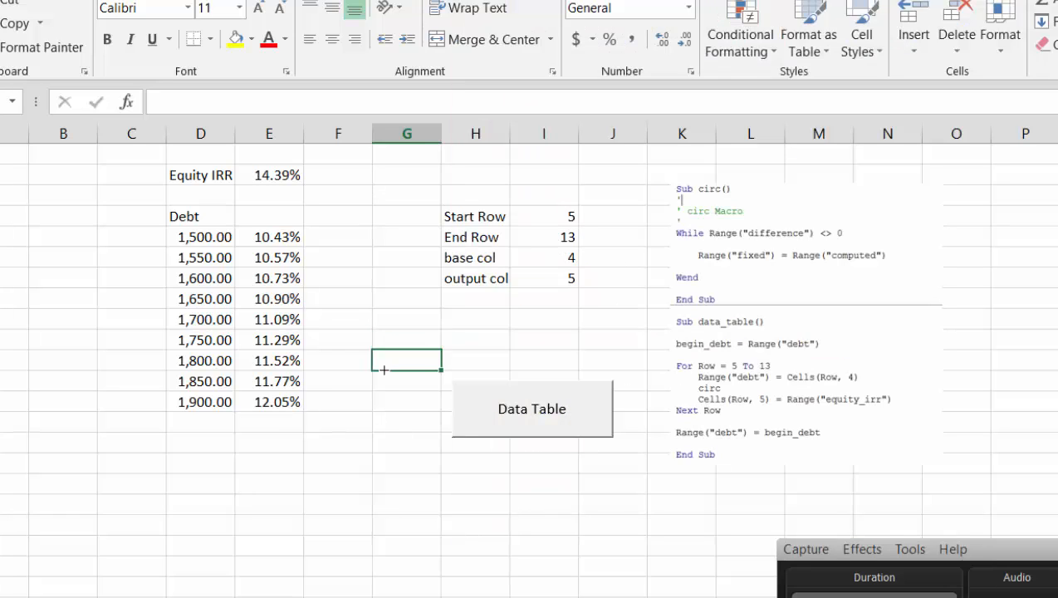
{"action": "key", "text": "Up"}
{"action": "key", "text": "Up"}
{"action": "key", "text": "Up"}
{"action": "key", "text": "Up"}
{"action": "key", "text": "Up"}
{"action": "key", "text": "Up"}
{"action": "key", "text": "Right"}
{"action": "key", "text": "Right"}
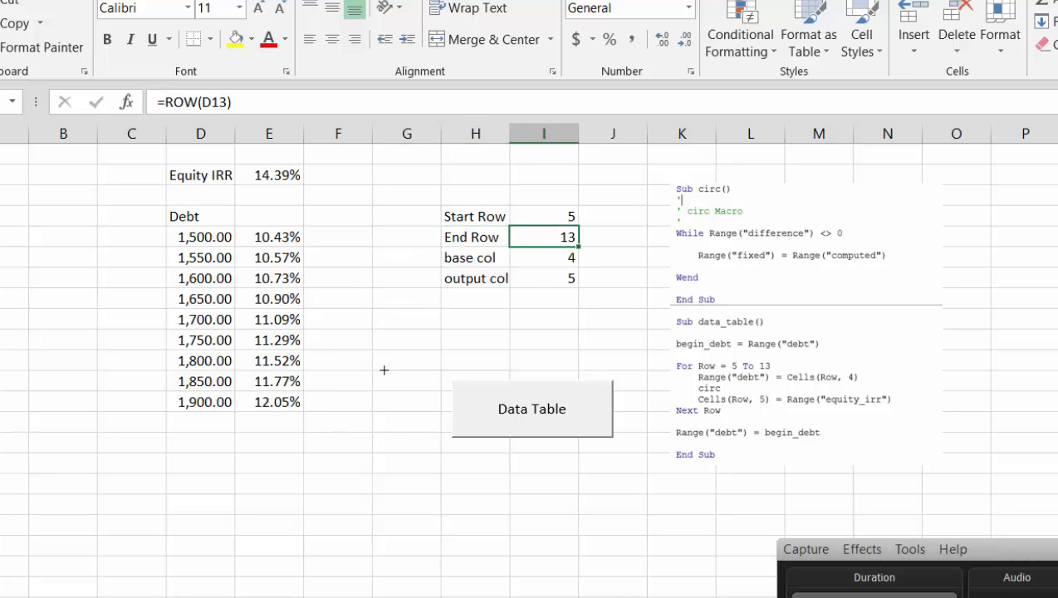
{"action": "key", "text": "Up"}
{"action": "key", "text": "Left"}
{"action": "key", "text": "Right"}
{"action": "key", "text": "Down"}
{"action": "key", "text": "Up"}
{"action": "key", "text": "Left"}
{"action": "key", "text": "shift+Down"}
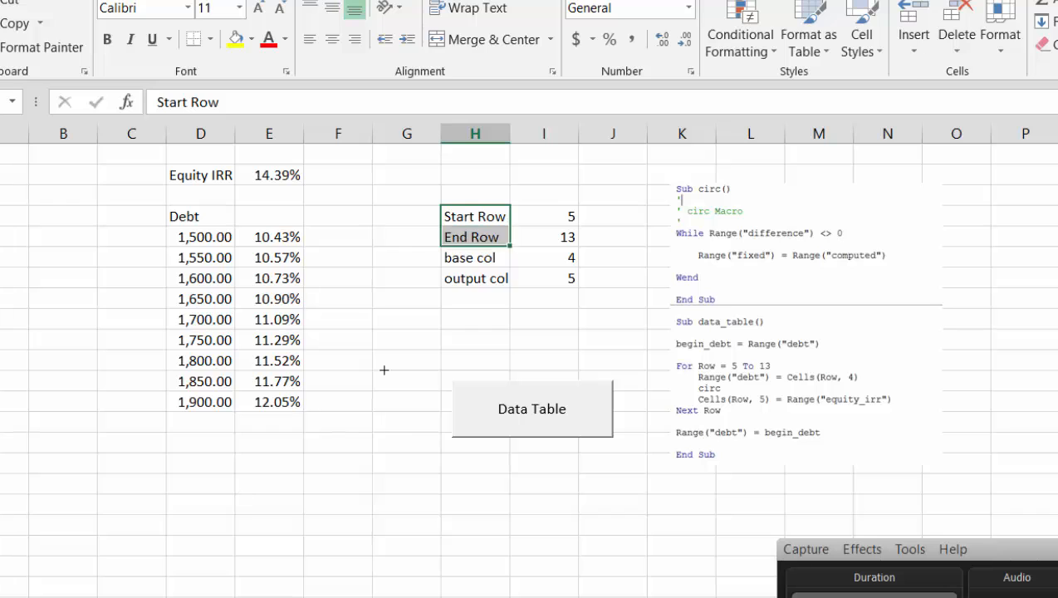
{"action": "key", "text": "shift+Down"}
{"action": "key", "text": "shift+Down"}
{"action": "key", "text": "shift+Right"}
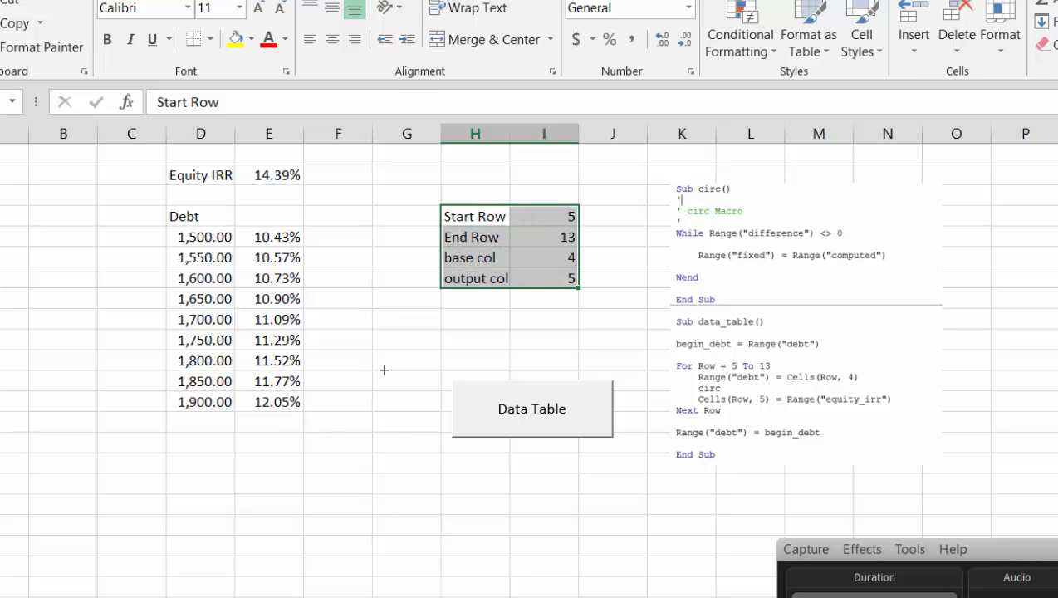
{"action": "key", "text": "ctrl+shift+F3"}
{"action": "key", "text": "Return"}
Switch back to the Visual Basic editor, resume the paused data_table macro and debug the line where it stops
{"action": "left_click", "coordinate": [299, 596]}
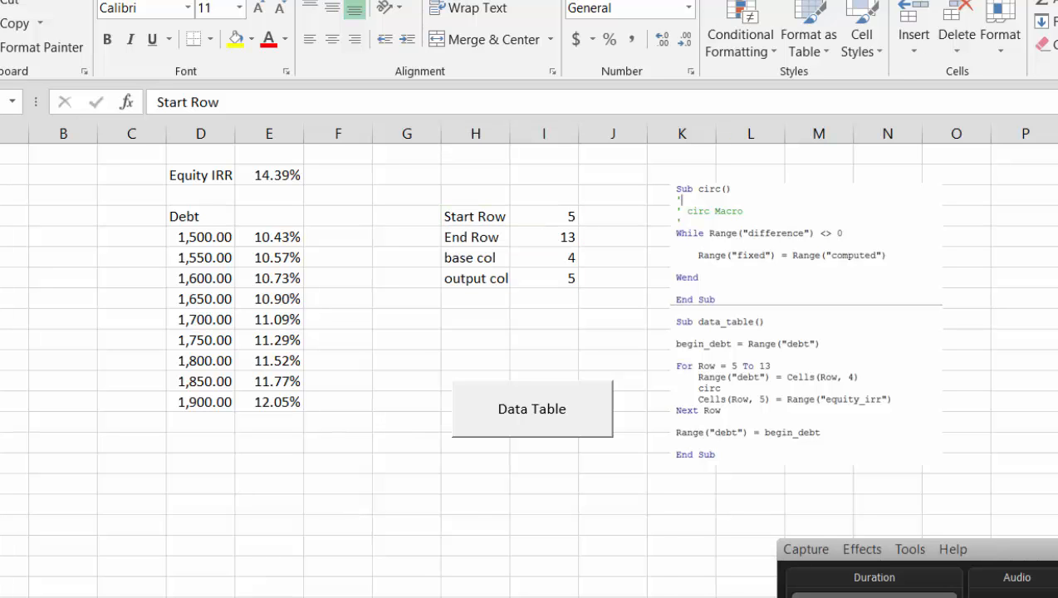
{"action": "left_click", "coordinate": [300, 581]}
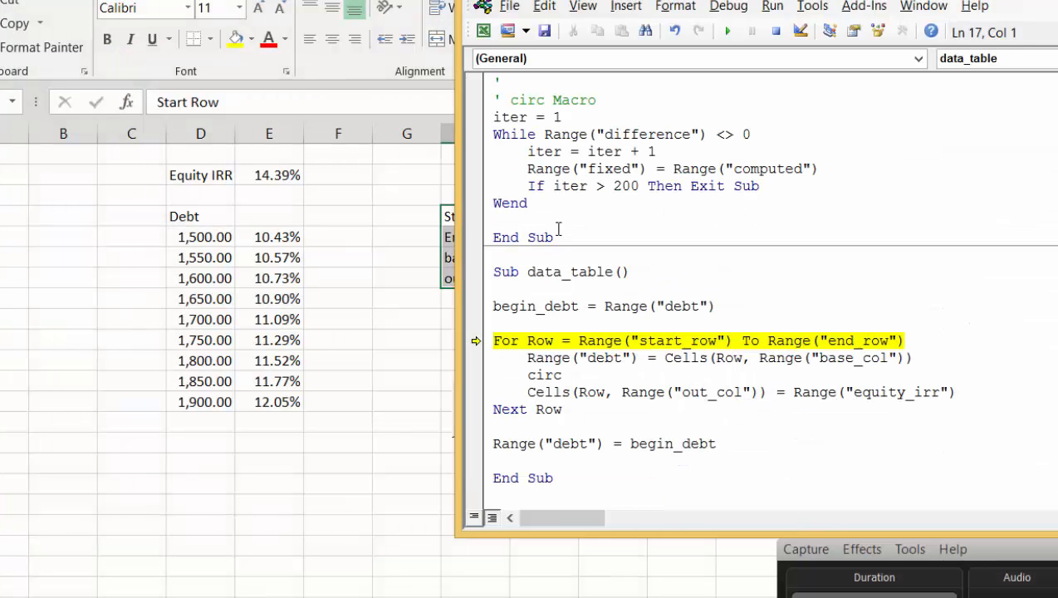
{"action": "left_click", "coordinate": [729, 33]}
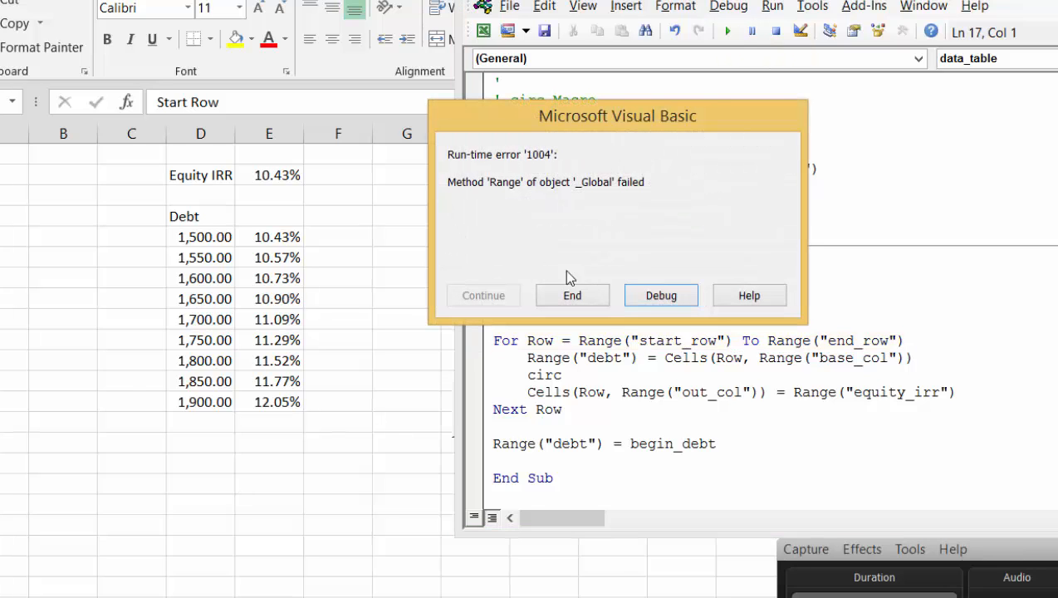
{"action": "left_click", "coordinate": [670, 301]}
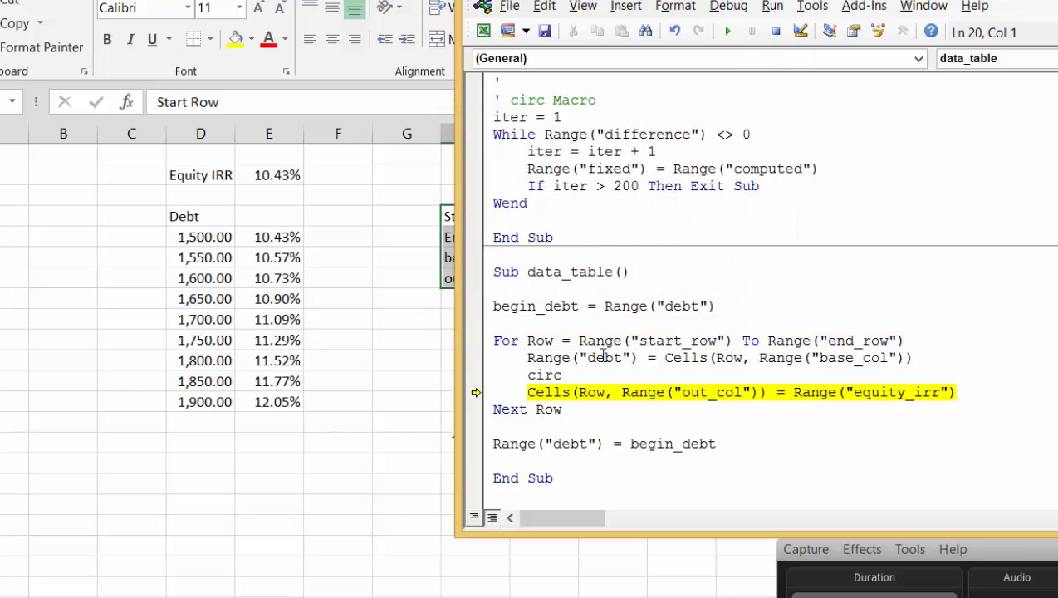
Change out_col to output_col in the macro's Cells line to match the worksheet label, and resume the run
{"action": "left_click", "coordinate": [395, 467]}
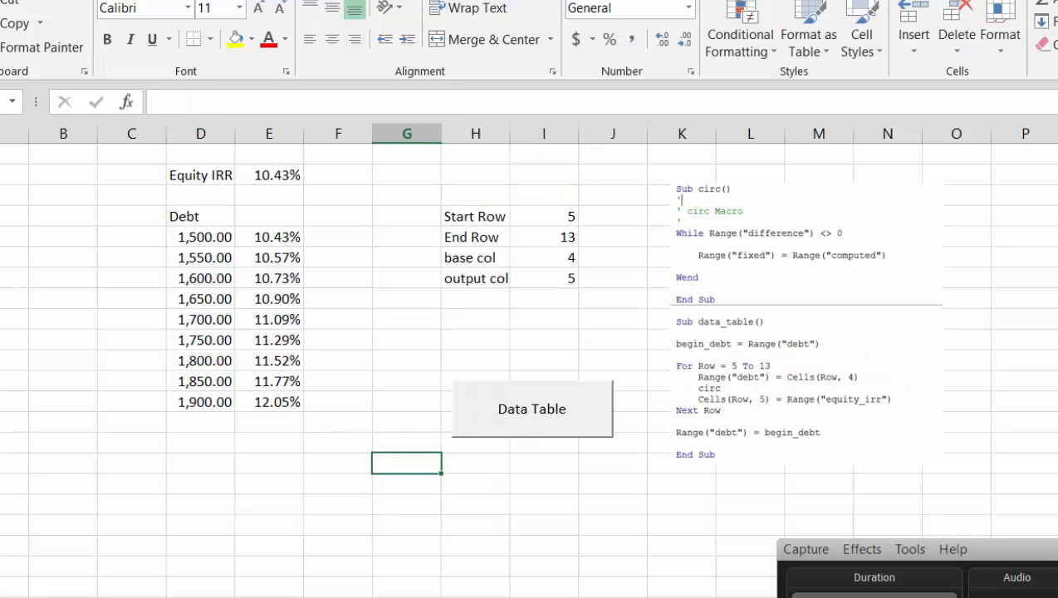
{"action": "left_click", "coordinate": [298, 596]}
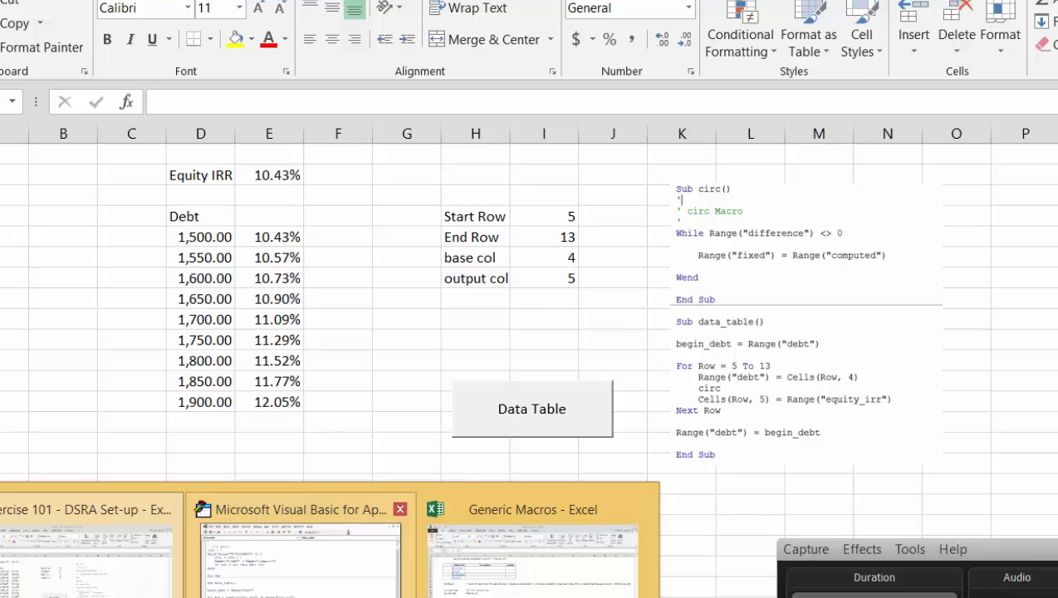
{"action": "left_click", "coordinate": [297, 565]}
{"action": "key", "text": "Right"}
{"action": "key", "text": "Right"}
{"action": "key", "text": "Right"}
{"action": "key", "text": "Right"}
{"action": "key", "text": "Right"}
{"action": "key", "text": "Right"}
{"action": "key", "text": "Right"}
{"action": "key", "text": "Right"}
{"action": "key", "text": "Right"}
{"action": "key", "text": "Right"}
{"action": "key", "text": "Right"}
{"action": "key", "text": "Right"}
{"action": "key", "text": "Right"}
{"action": "key", "text": "Right"}
{"action": "key", "text": "Right"}
{"action": "key", "text": "Right"}
{"action": "key", "text": "Right"}
{"action": "key", "text": "Right"}
{"action": "key", "text": "Right"}
{"action": "key", "text": "Right"}
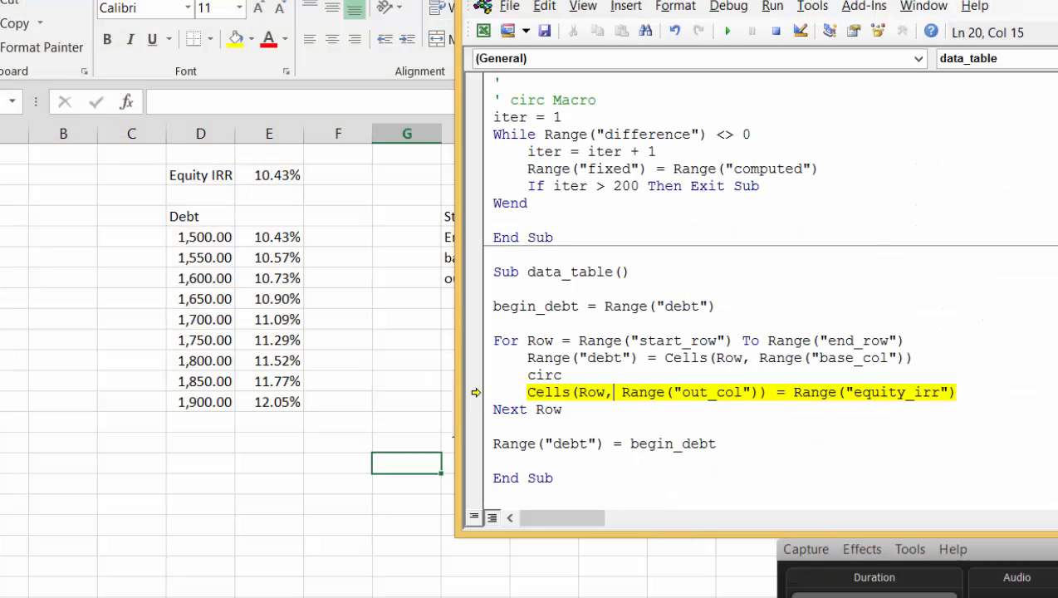
{"action": "type", "text": "put"}
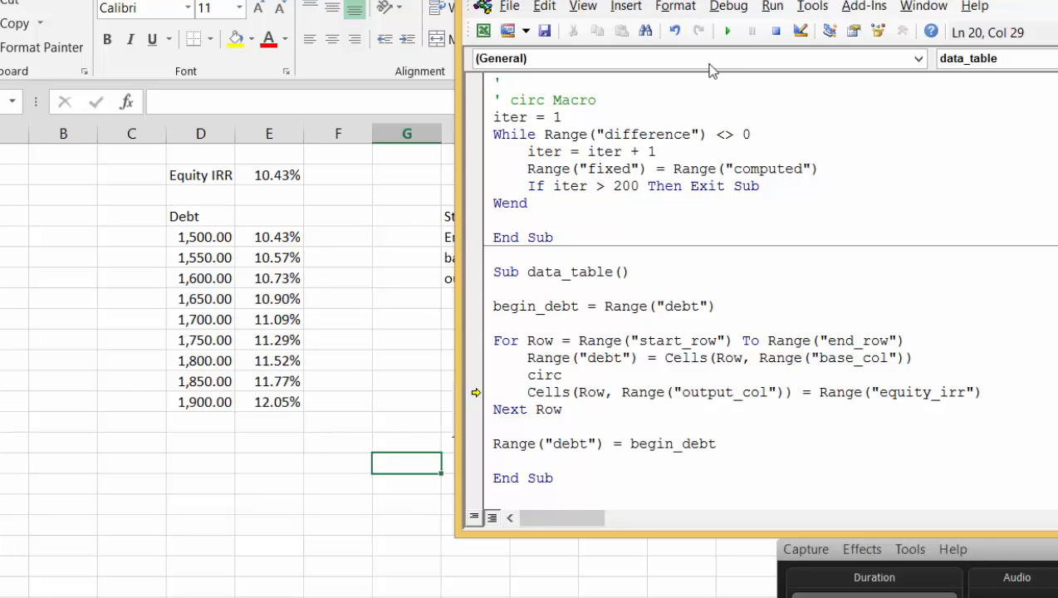
{"action": "left_click", "coordinate": [729, 33]}
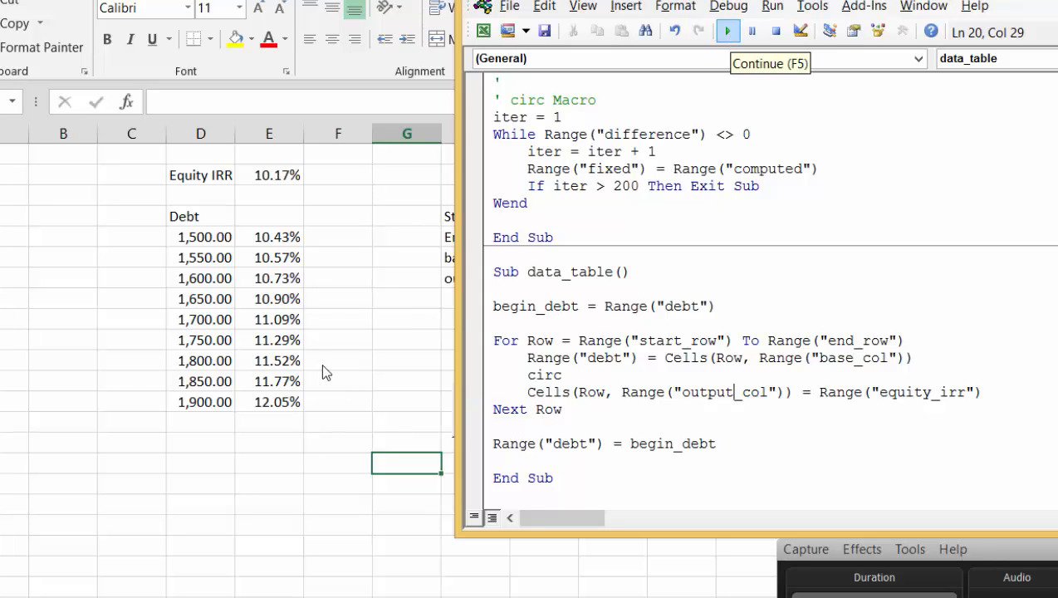